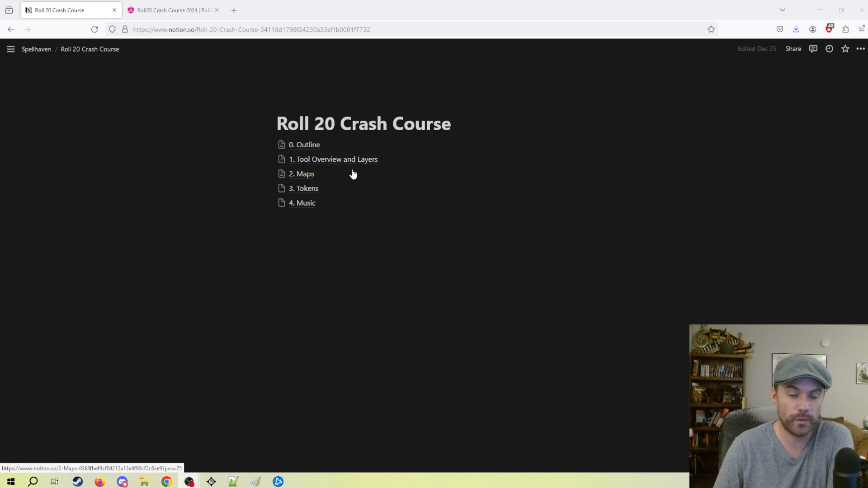
# Switch to the Roll20 editor, expand the sidebar to look over its sections, and collapse it again
pyautogui.click(188, 10)
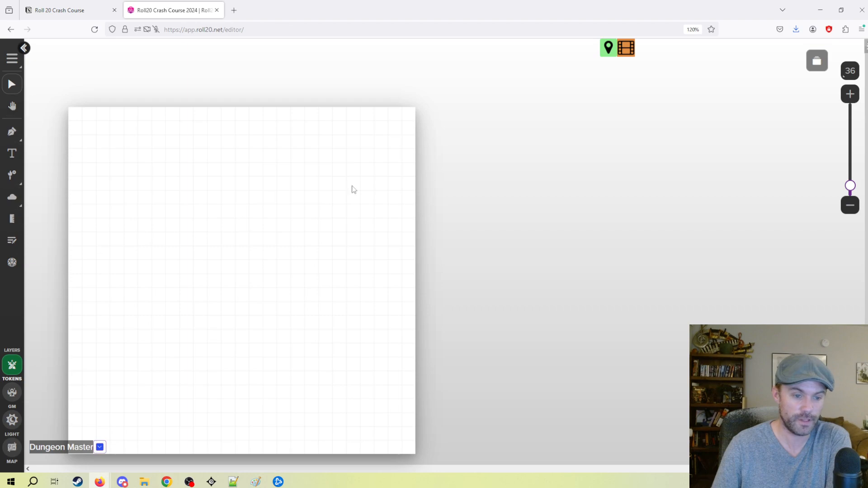
pyautogui.click(864, 46)
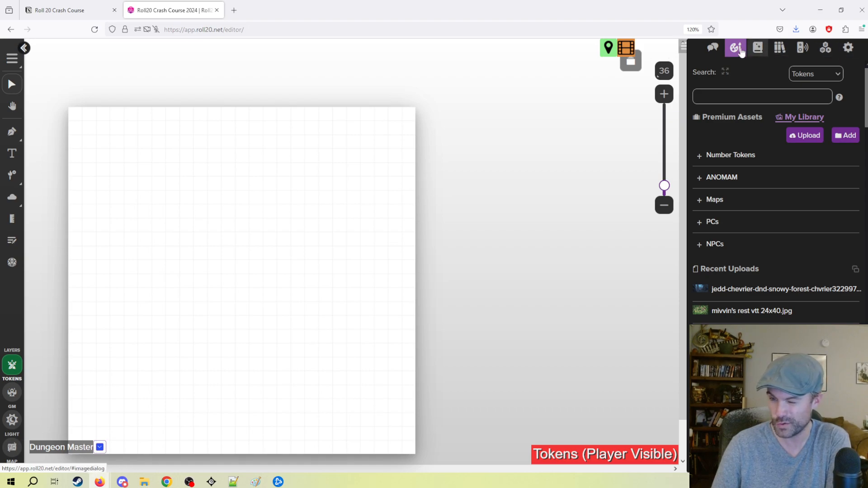
pyautogui.click(684, 48)
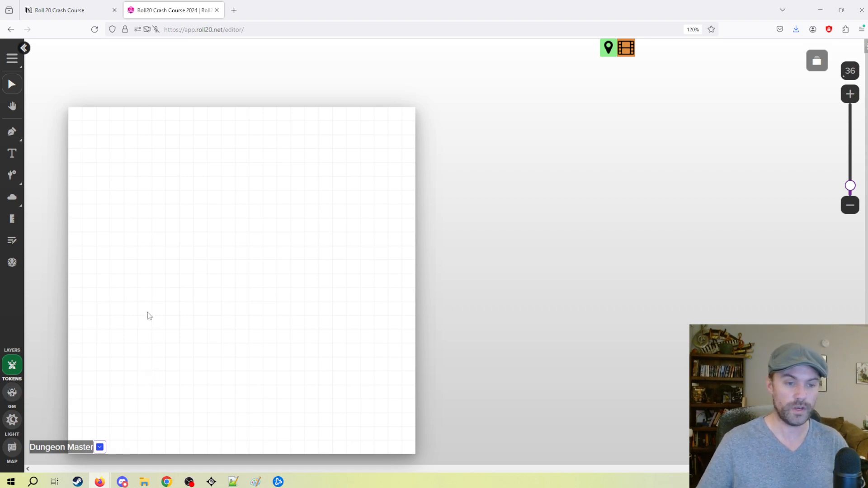
# Switch to the Notion course outline and read the 2. Maps notes page
pyautogui.click(85, 6)
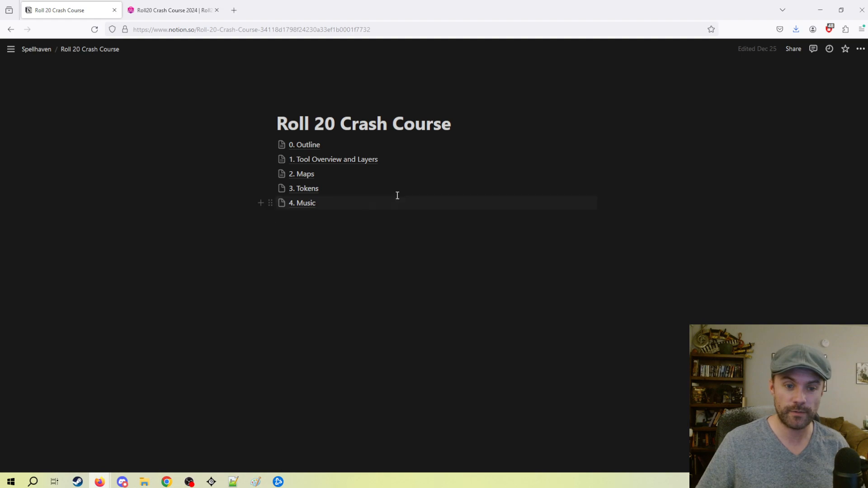
pyautogui.click(290, 176)
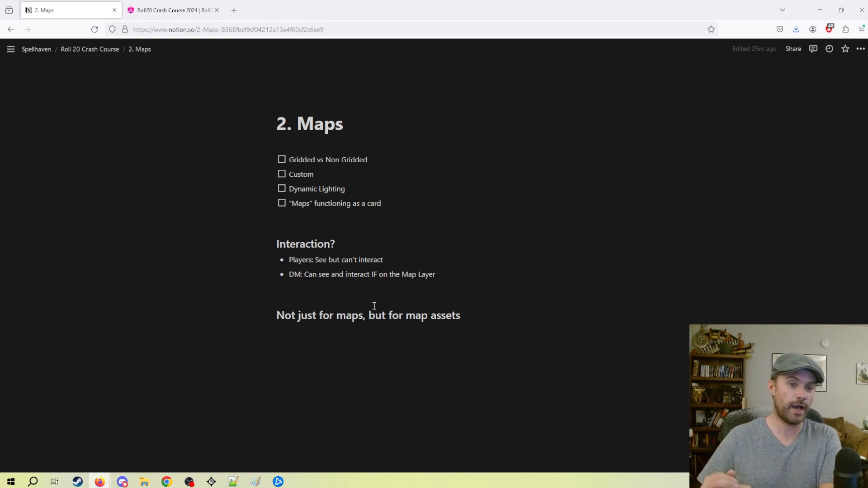
# Switch to the Roll20 editor and make the map layer active, rechecking the 2. Maps notes in Notion
pyautogui.click(172, 10)
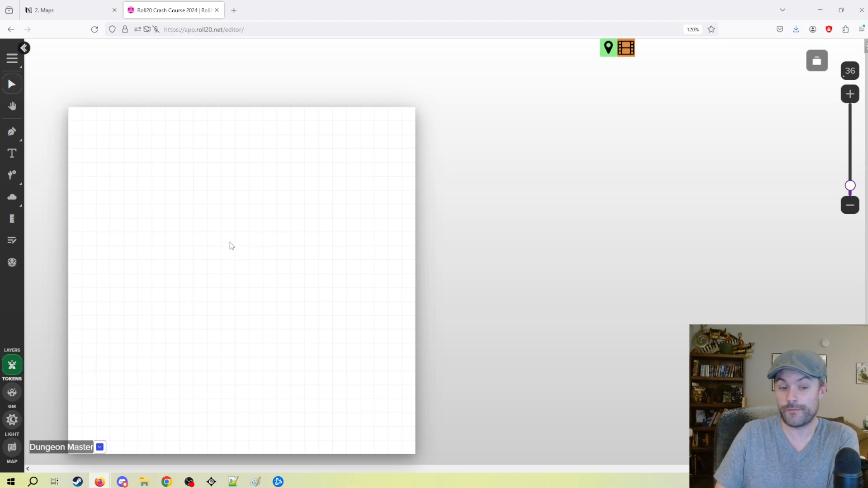
pyautogui.click(12, 448)
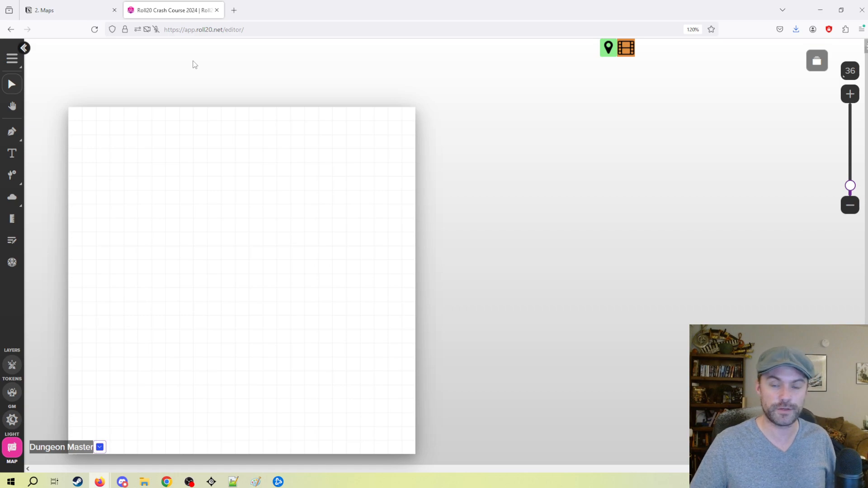
pyautogui.click(86, 19)
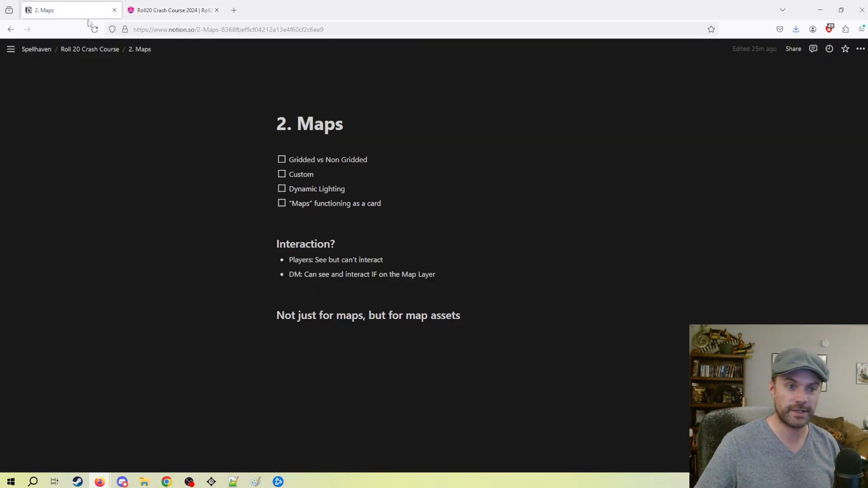
pyautogui.click(169, 9)
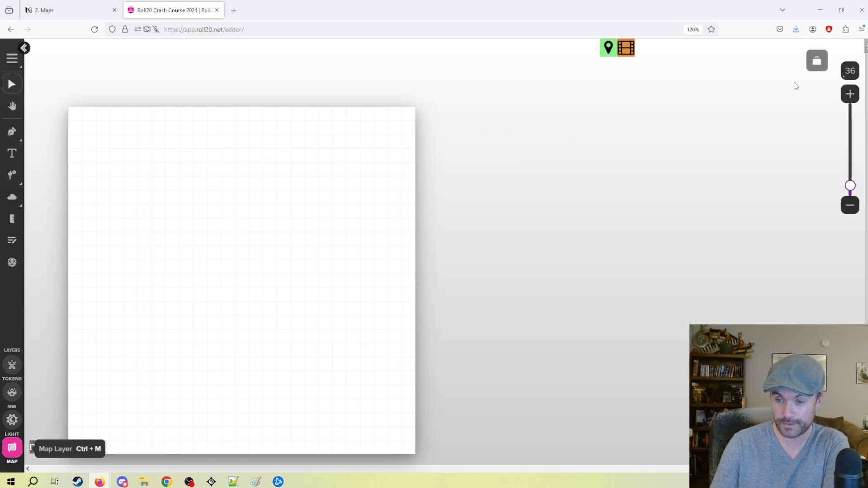
# Open the game's page list, add a new page, and view its page settings without changing them
pyautogui.click(817, 63)
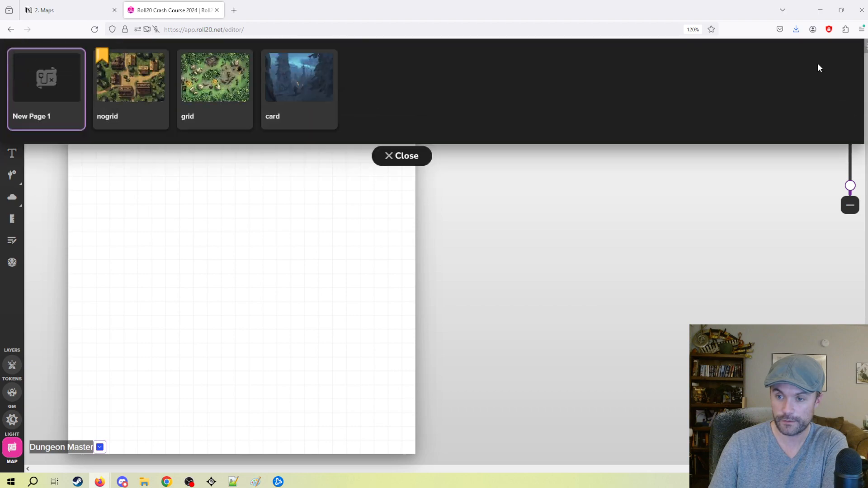
pyautogui.click(838, 61)
pyautogui.click(826, 63)
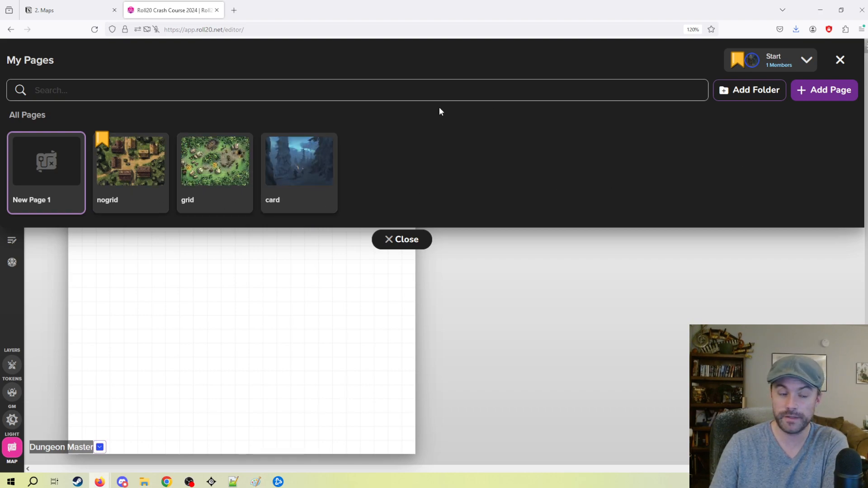
pyautogui.click(38, 91)
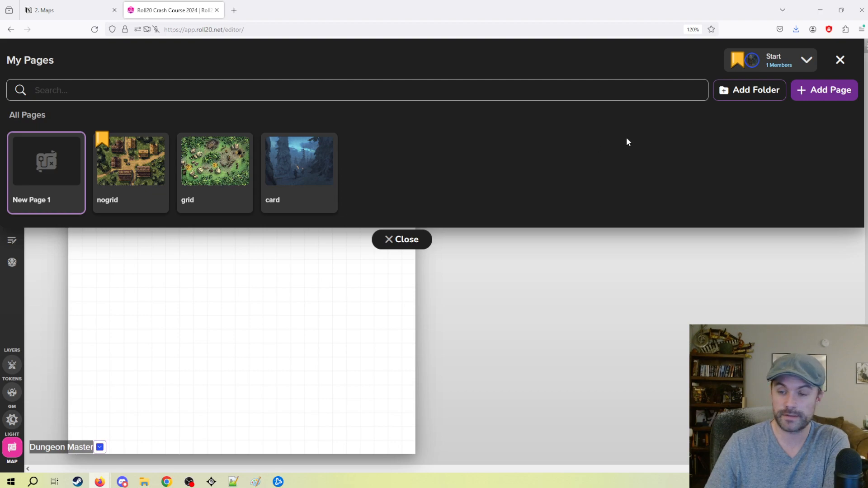
pyautogui.moveTo(410, 189)
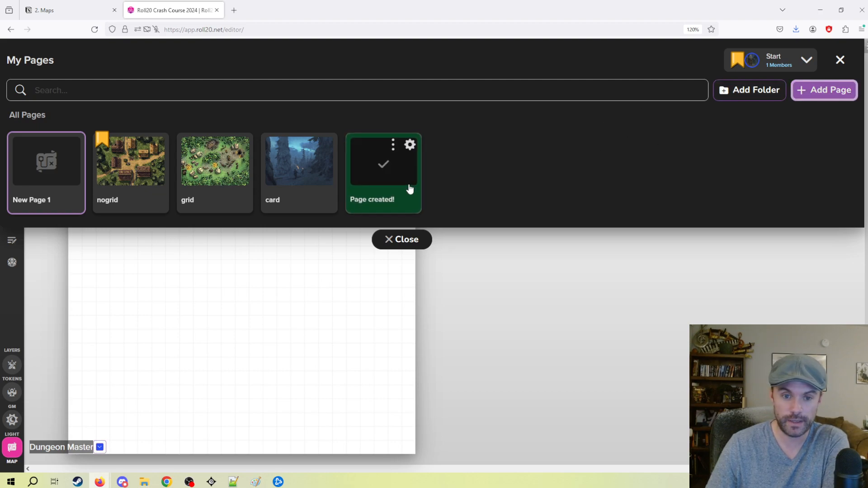
pyautogui.click(409, 145)
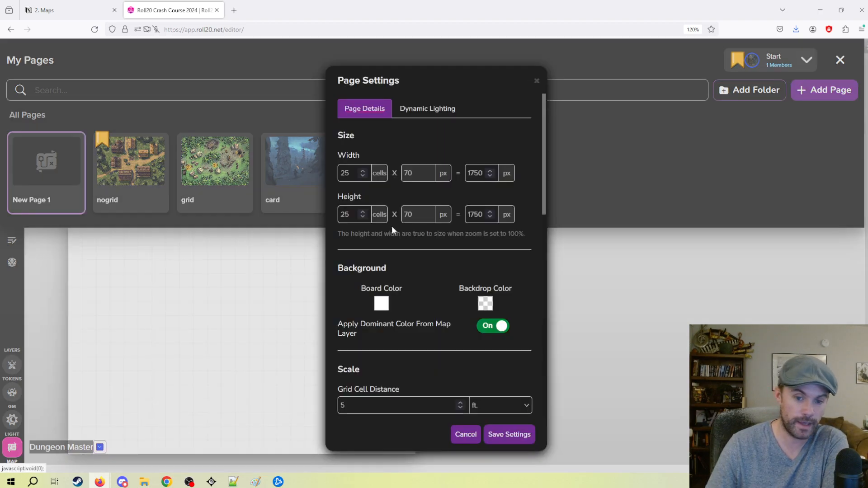
pyautogui.click(536, 82)
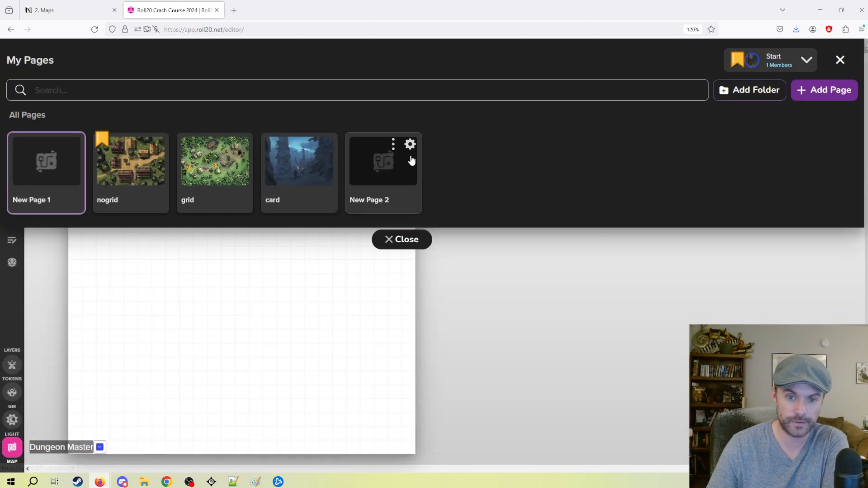
# Delete the newly added New Page 2 with all its content
pyautogui.click(393, 145)
pyautogui.click(354, 215)
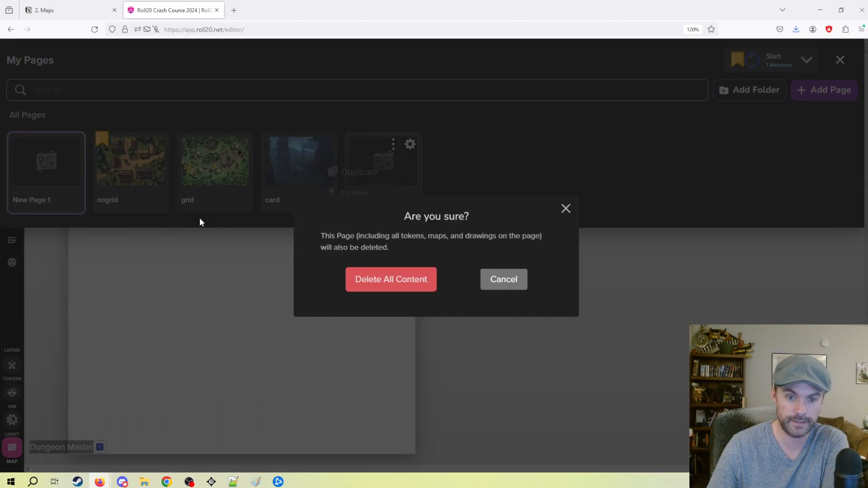
pyautogui.click(433, 277)
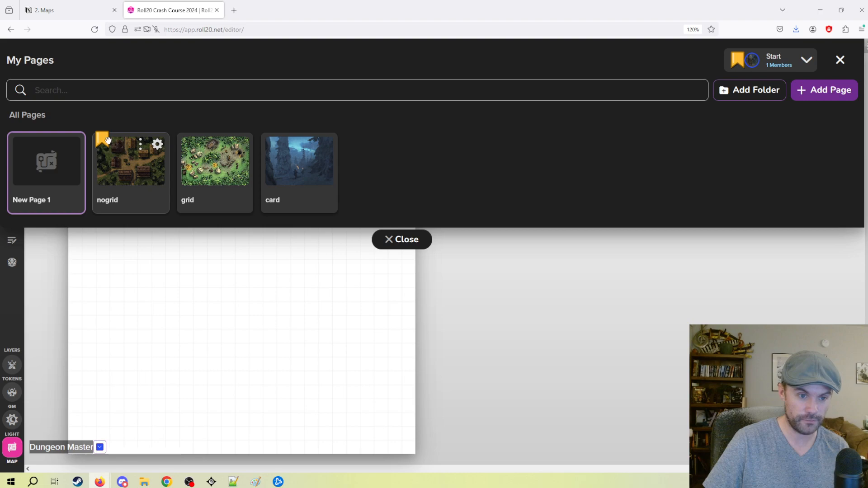
# Move the player bookmark to the card page and back to nogrid, and open the nogrid page
pyautogui.moveTo(103, 140); pyautogui.dragTo(274, 144)
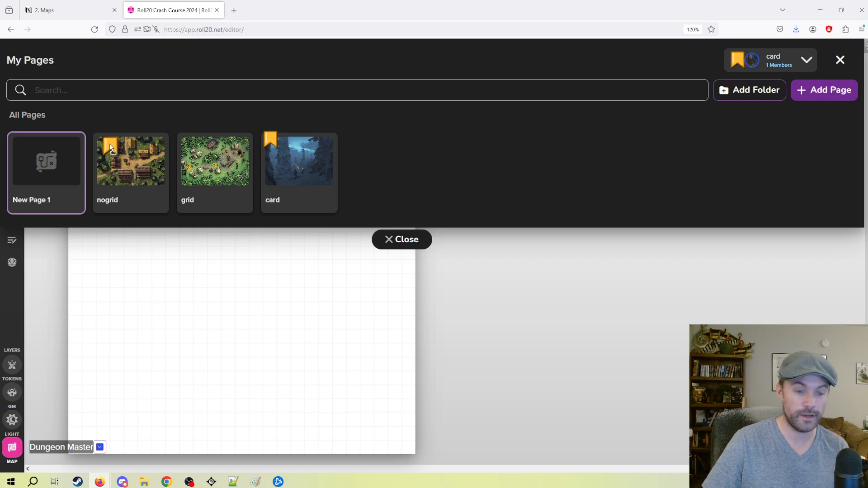
pyautogui.moveTo(270, 140); pyautogui.dragTo(92, 145)
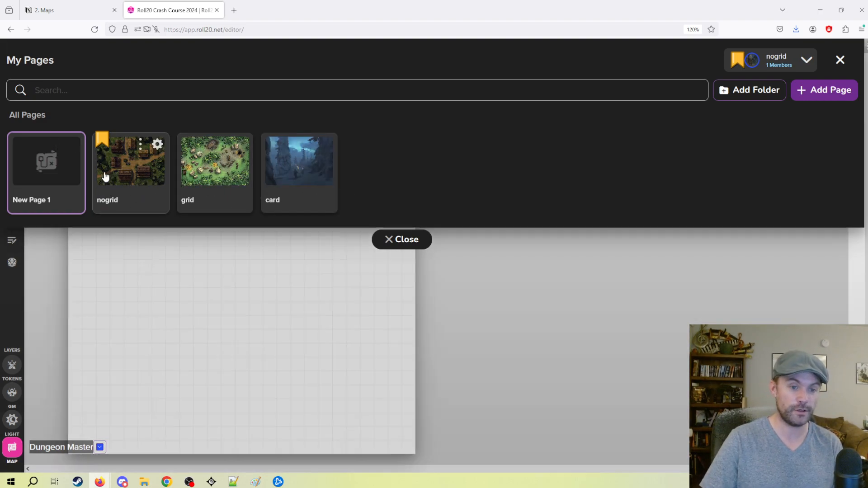
pyautogui.click(109, 177)
pyautogui.click(404, 243)
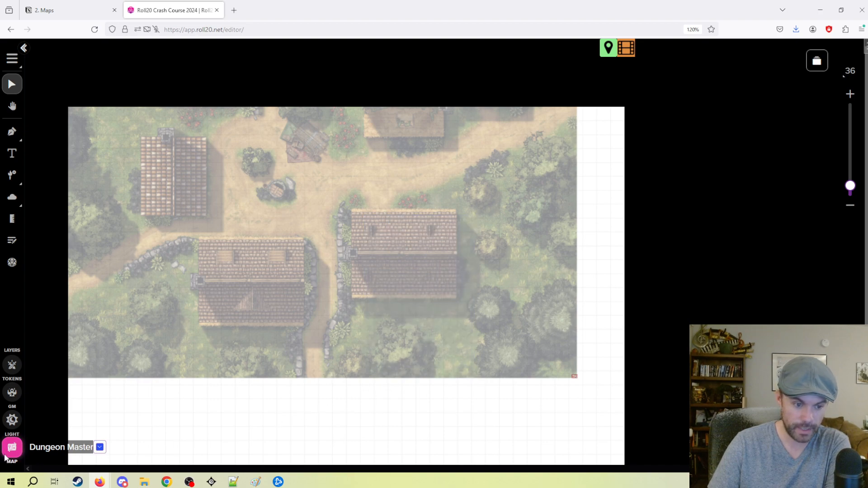
# Switch to the token layer and move the village map image from it to the map layer
pyautogui.scroll(3, 291, 299)
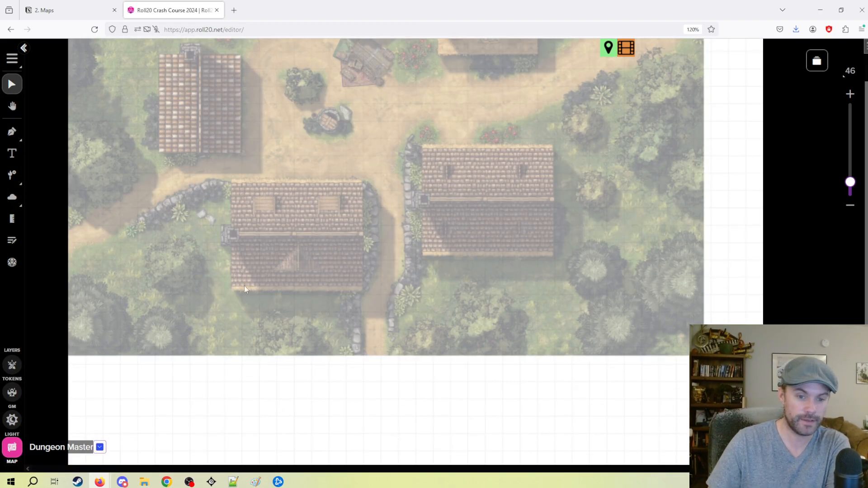
pyautogui.click(12, 365)
pyautogui.scroll(2, 387, 291)
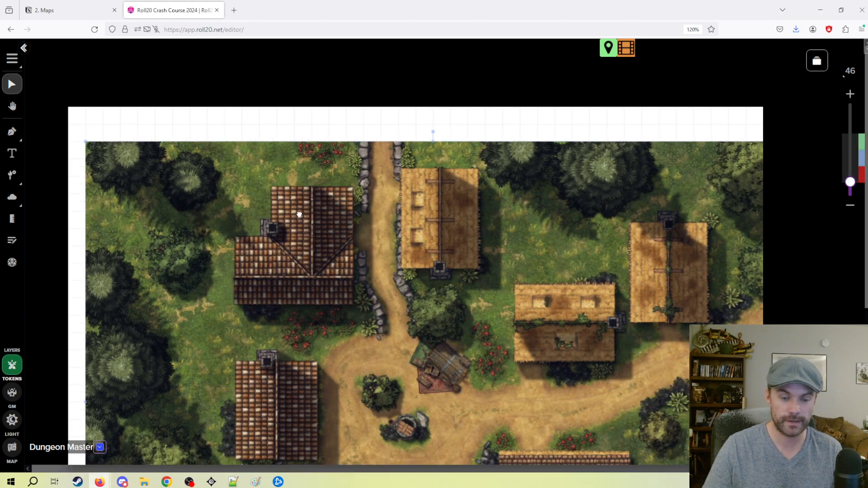
pyautogui.rightClick(296, 221)
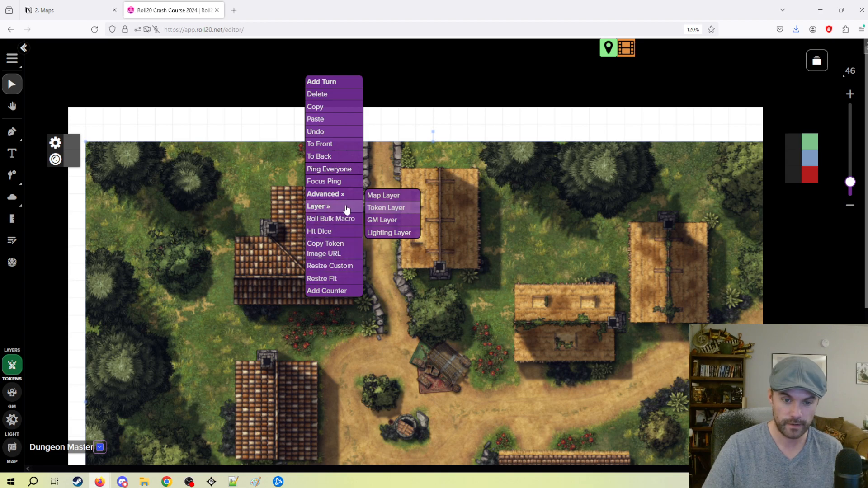
pyautogui.click(387, 197)
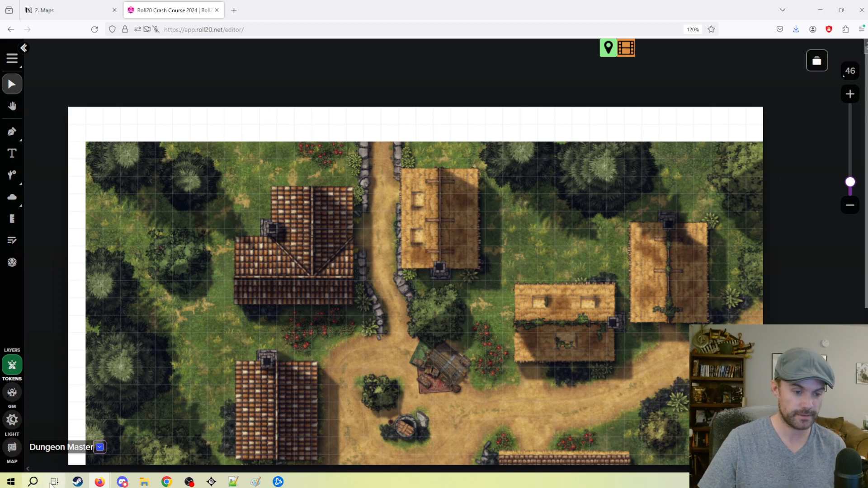
# On the map layer, align the village map image with the page's upper-left corner
pyautogui.click(12, 448)
pyautogui.moveTo(333, 313); pyautogui.dragTo(418, 338)
pyautogui.scroll(-3, 418, 338)
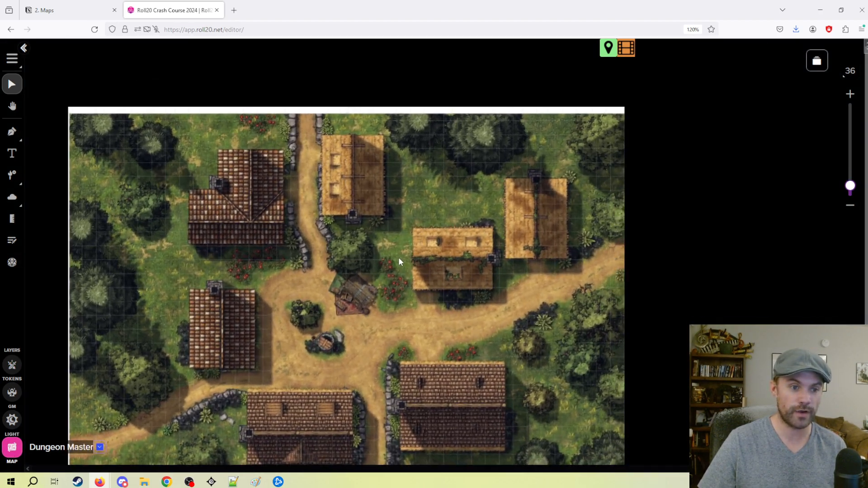
pyautogui.moveTo(398, 262); pyautogui.dragTo(398, 255)
pyautogui.scroll(-3, 546, 319)
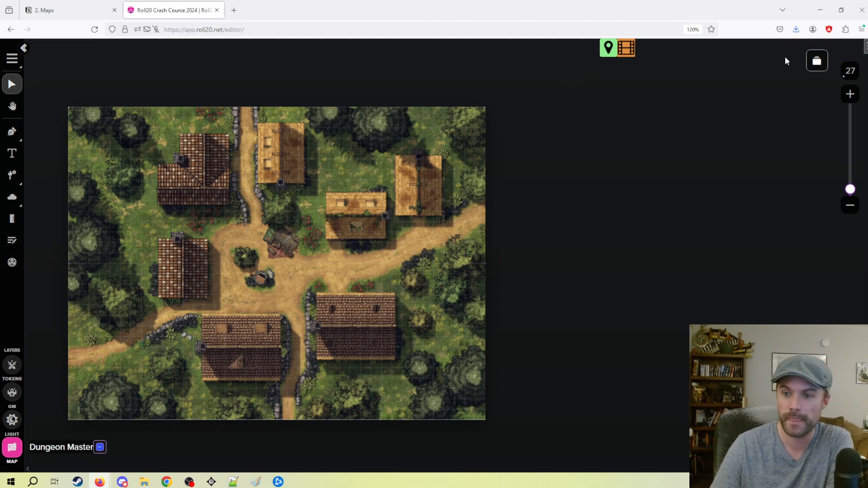
# Set the nogrid page size to 45 cells wide and 40 cells high and save the page settings
pyautogui.click(817, 60)
pyautogui.moveTo(165, 141)
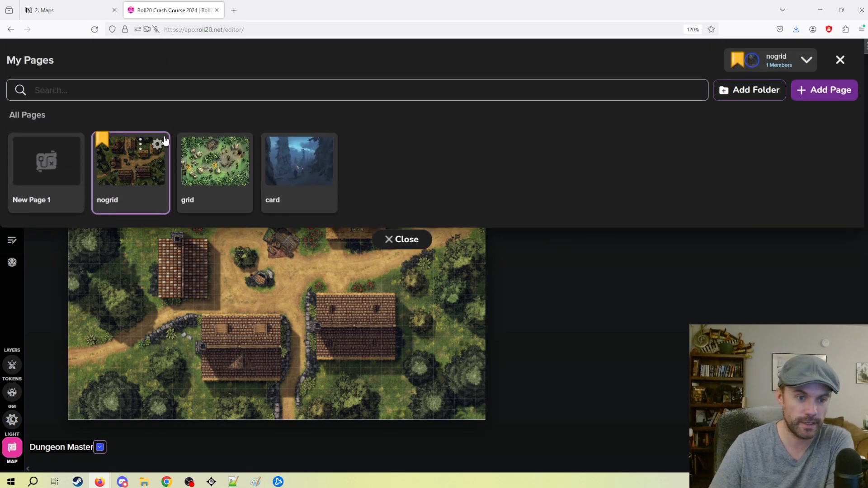
pyautogui.click(157, 145)
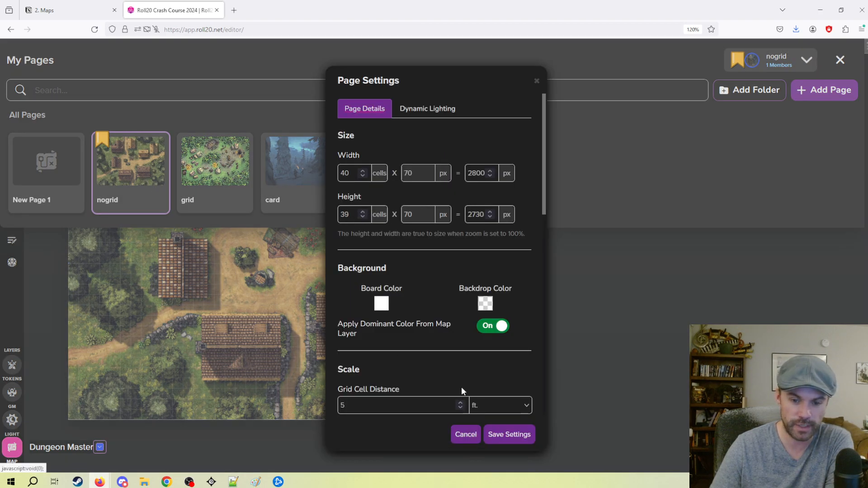
pyautogui.click(362, 211)
pyautogui.click(362, 172)
pyautogui.click(362, 171)
pyautogui.click(362, 171)
pyautogui.click(362, 171)
pyautogui.click(509, 434)
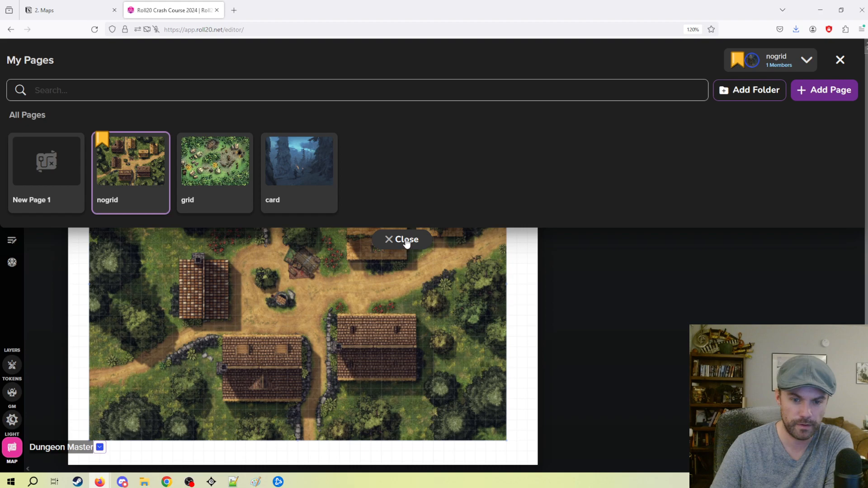
pyautogui.click(405, 244)
# Move the village map image back against the upper-left corner of the resized page and inspect its lower edge
pyautogui.moveTo(359, 271); pyautogui.dragTo(343, 251)
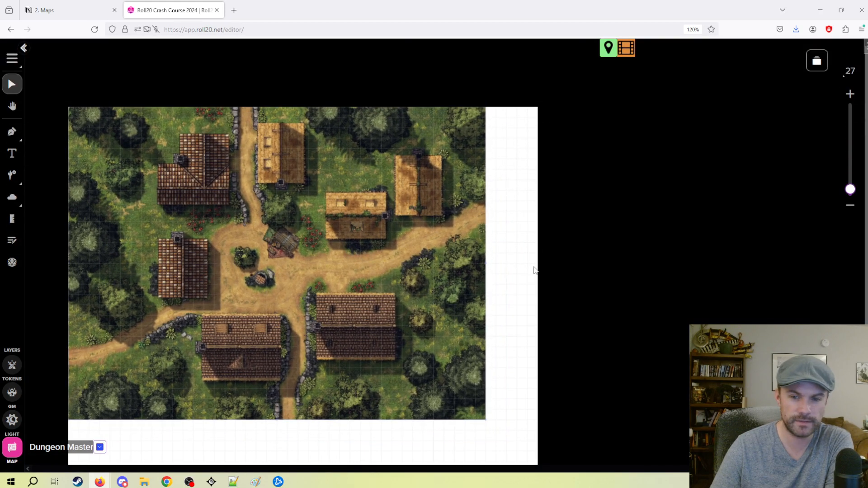
pyautogui.scroll(3, 518, 264)
pyautogui.scroll(-5, 542, 290)
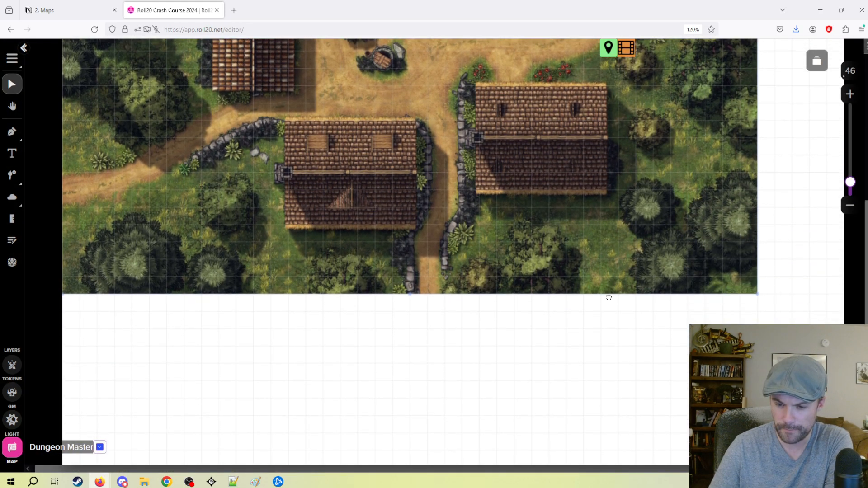
# Set the nogrid page size to 40 cells wide and 35 cells high, save the settings and return to the map
pyautogui.click(816, 60)
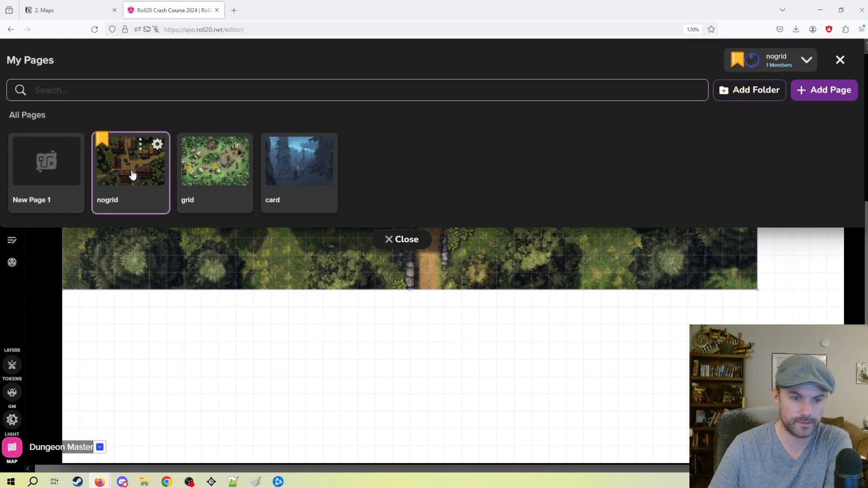
pyautogui.click(158, 144)
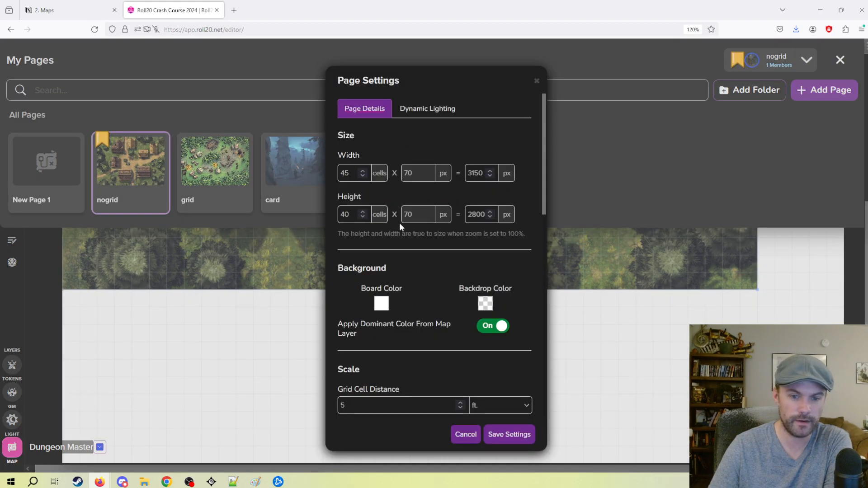
pyautogui.click(361, 217)
pyautogui.click(362, 217)
pyautogui.click(362, 217)
pyautogui.click(362, 217)
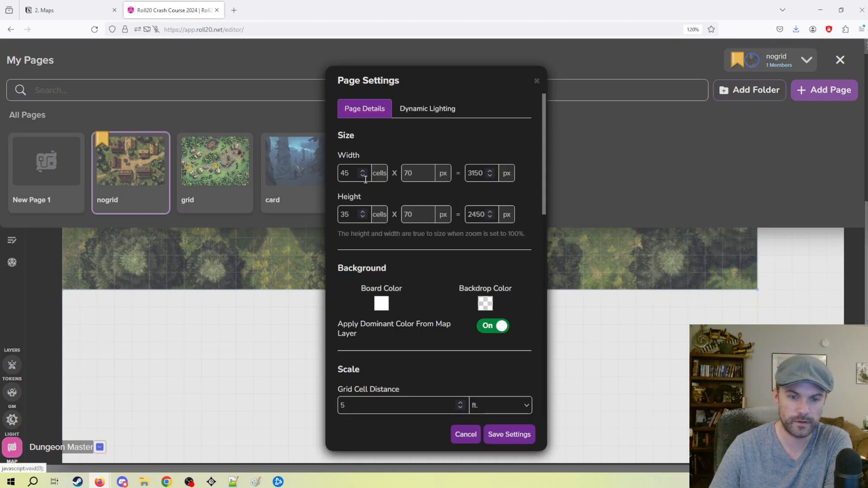
pyautogui.click(364, 177)
pyautogui.click(361, 177)
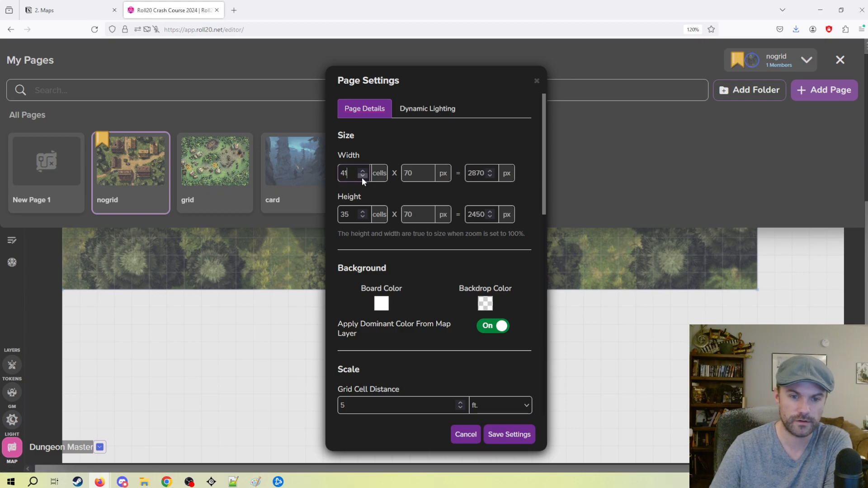
pyautogui.click(506, 434)
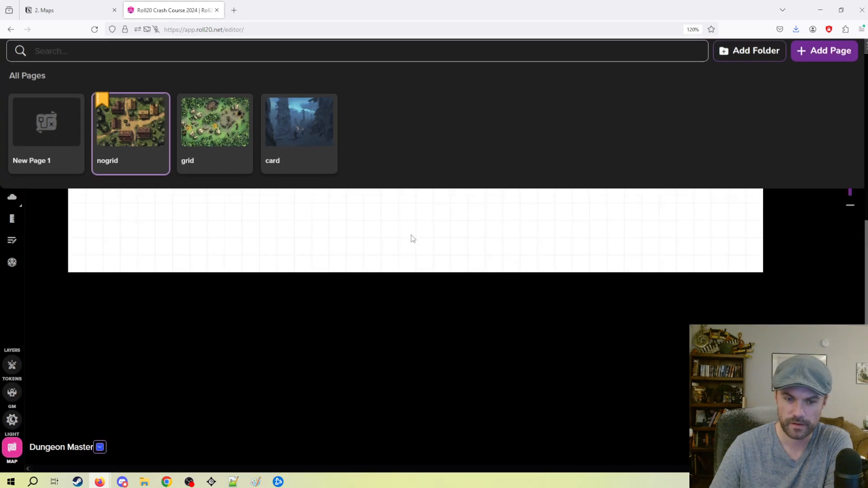
pyautogui.click(405, 238)
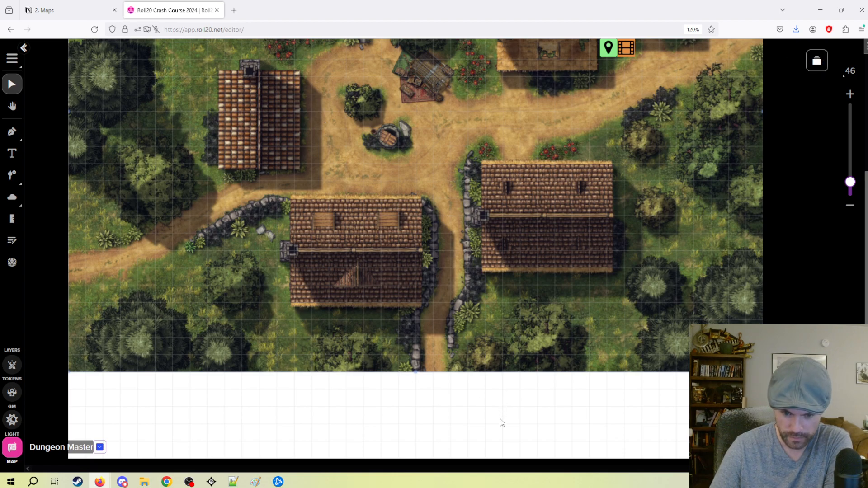
# Set the nogrid page size to 42 cells wide and 30 cells high and save the page settings
pyautogui.click(817, 61)
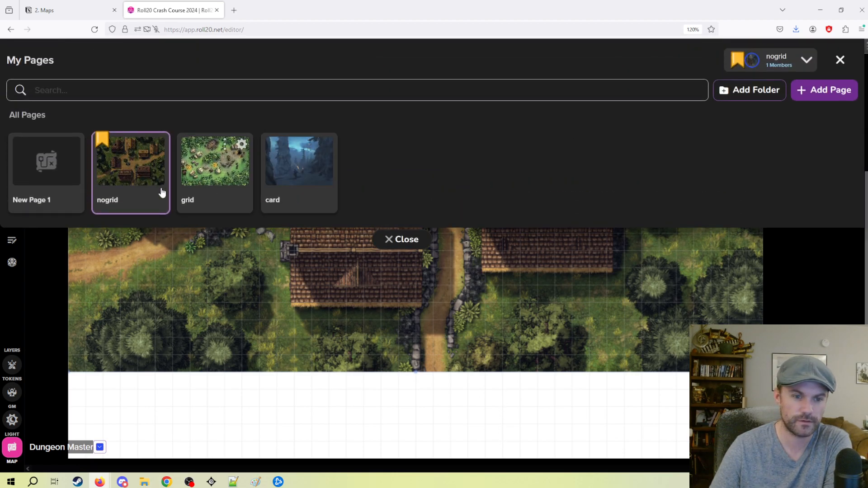
pyautogui.click(159, 143)
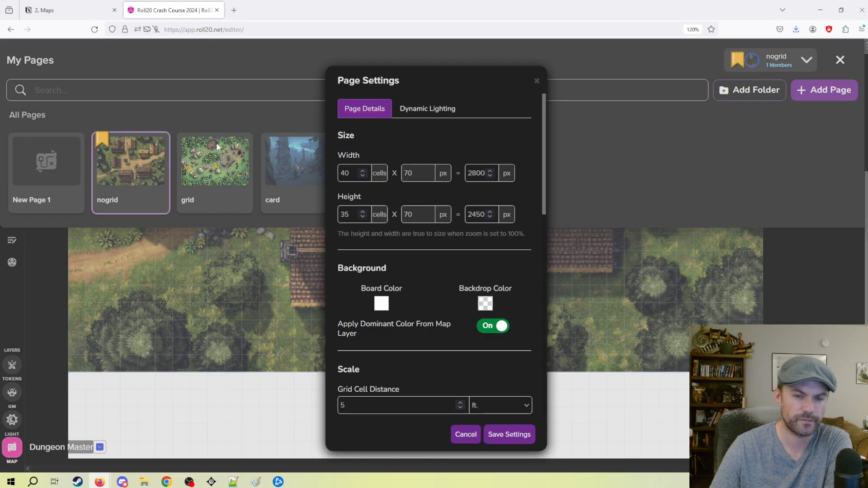
pyautogui.click(362, 216)
pyautogui.click(362, 216)
pyautogui.click(362, 217)
pyautogui.click(362, 216)
pyautogui.click(362, 216)
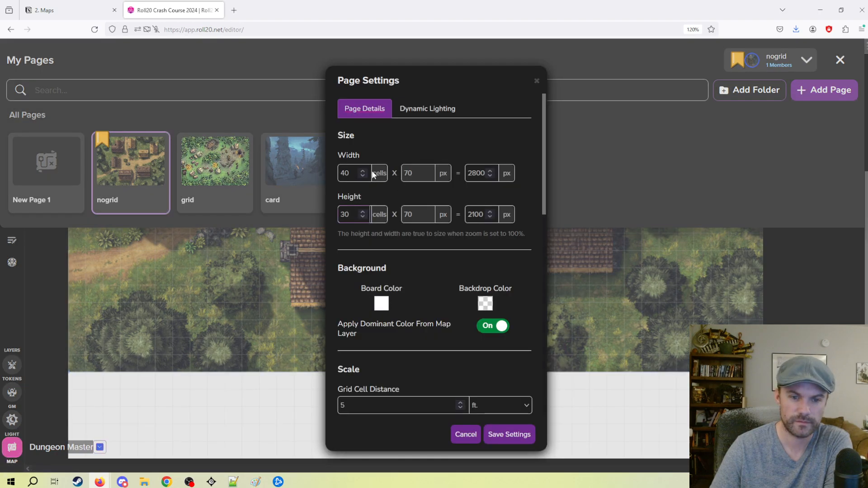
pyautogui.click(519, 439)
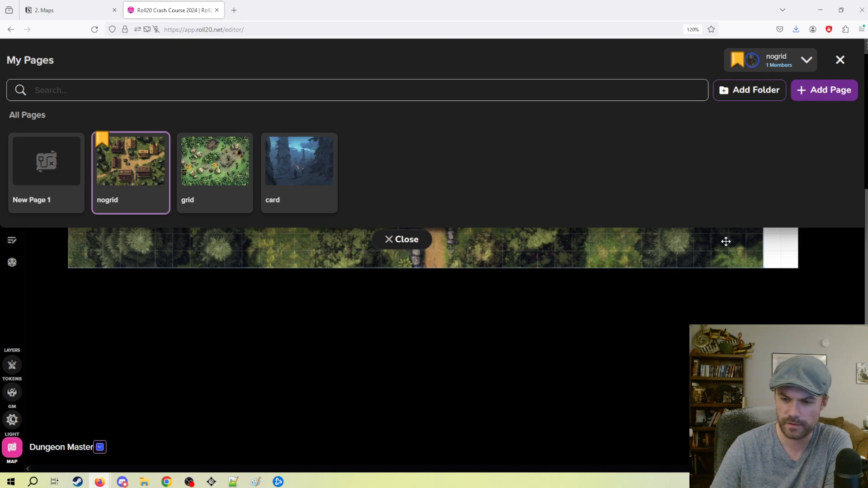
# Set the nogrid page's width to 40 cells, save the settings and return to the map
pyautogui.click(158, 146)
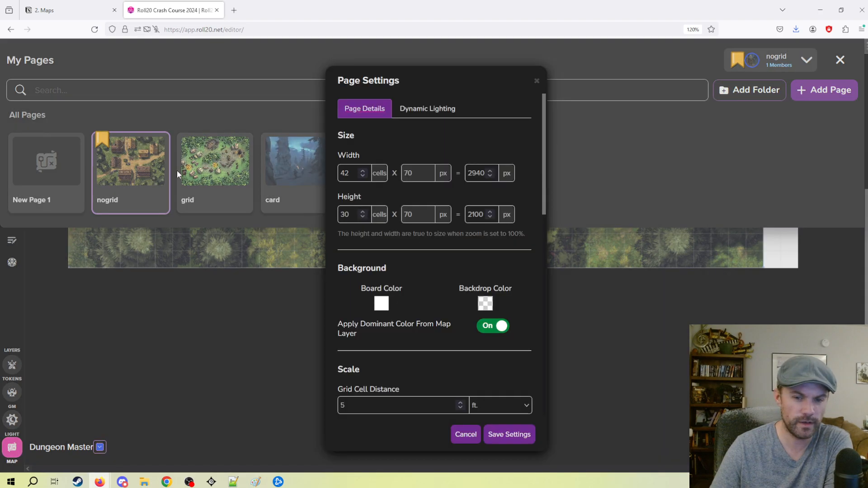
pyautogui.click(362, 176)
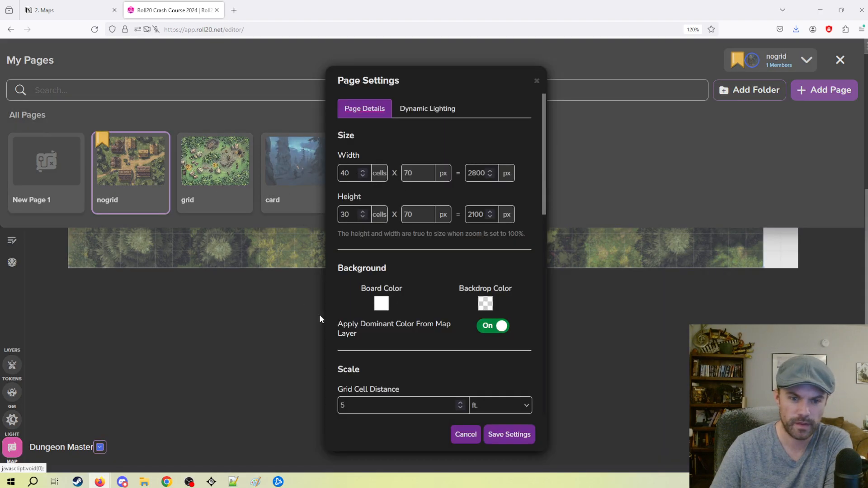
pyautogui.click(520, 435)
pyautogui.click(397, 237)
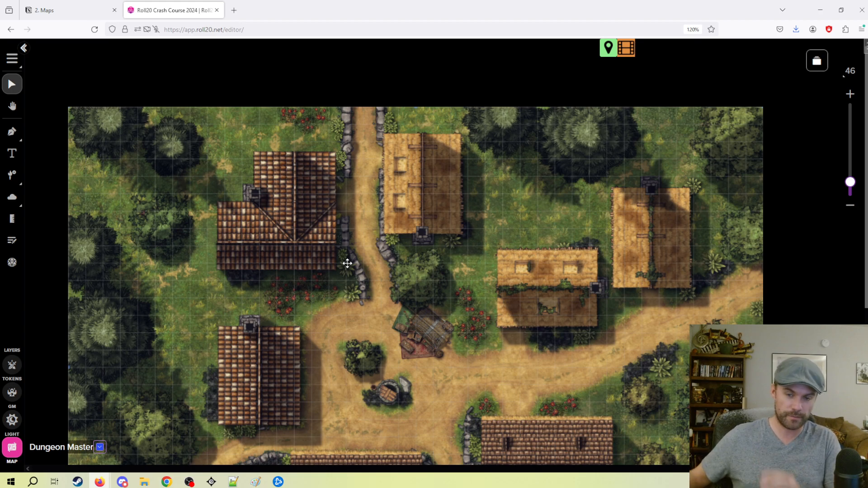
# Move the village map image inward from the page's upper-left corner and try resizing it from its own upper-left corner
pyautogui.moveTo(359, 263); pyautogui.dragTo(513, 349)
pyautogui.moveTo(254, 238); pyautogui.dragTo(293, 332)
pyautogui.scroll(2, 279, 317)
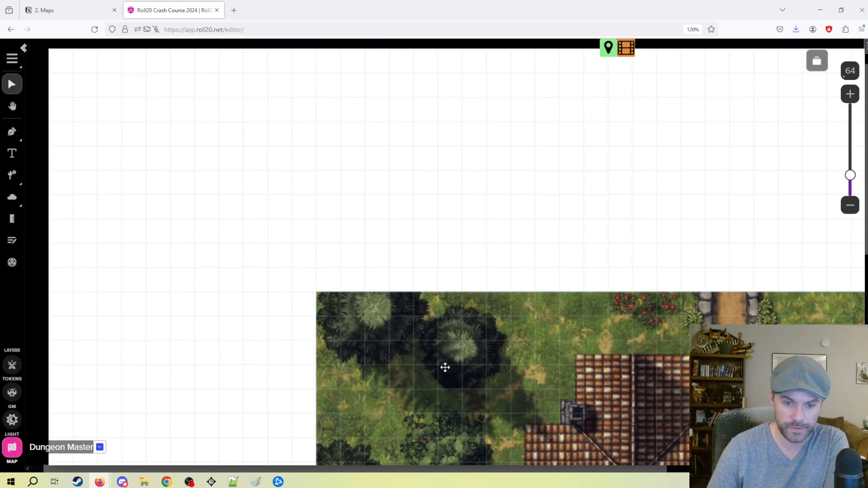
pyautogui.doubleClick(404, 382)
pyautogui.click(542, 418)
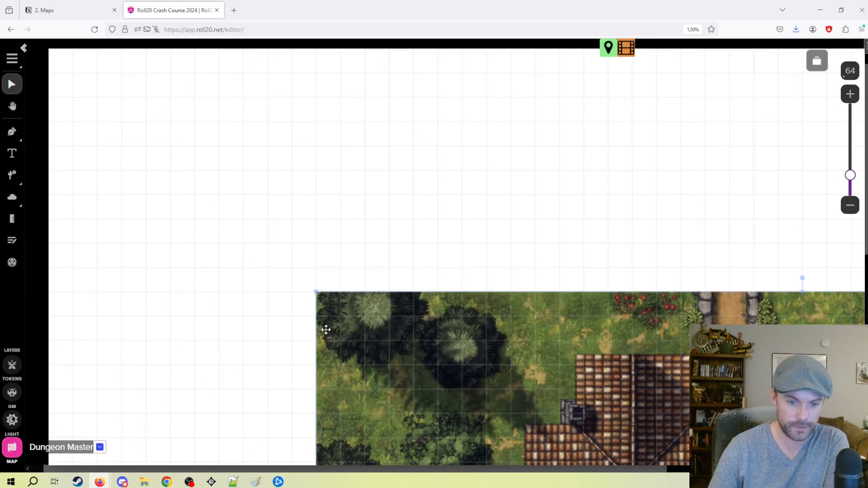
pyautogui.scroll(2, 316, 355)
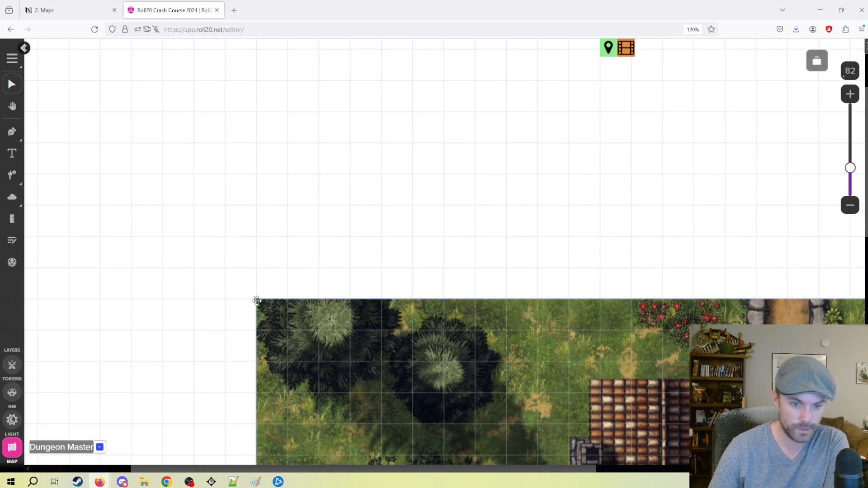
pyautogui.moveTo(256, 299)
pyautogui.mouseDown()
pyautogui.moveTo(227, 261)
pyautogui.moveTo(114, 169)
pyautogui.moveTo(292, 283)
pyautogui.moveTo(276, 299)
pyautogui.moveTo(265, 295)
pyautogui.mouseUp()
# Move the village map image back against the page's upper-left corner and check its fit along the lower edge
pyautogui.moveTo(333, 336); pyautogui.dragTo(281, 282)
pyautogui.scroll(-2, 329, 310)
pyautogui.moveTo(358, 330); pyautogui.dragTo(268, 265)
pyautogui.scroll(-2, 373, 308)
pyautogui.scroll(-5, 407, 271)
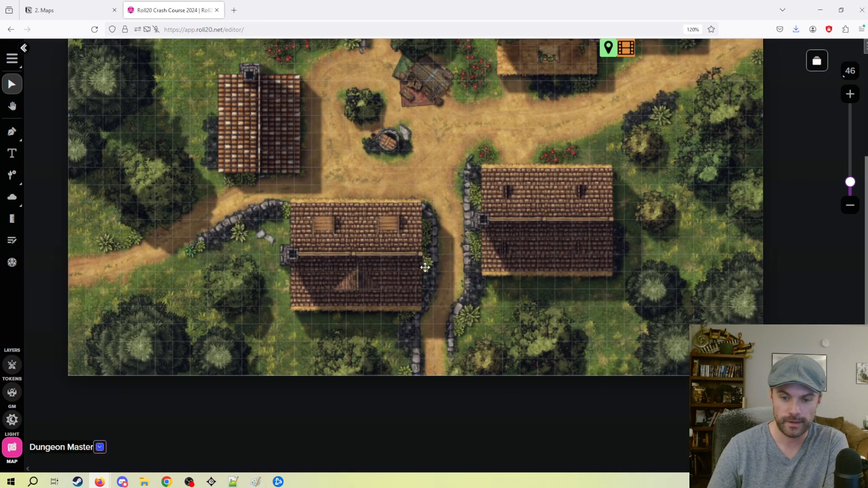
pyautogui.scroll(2, 457, 271)
pyautogui.scroll(3, 369, 286)
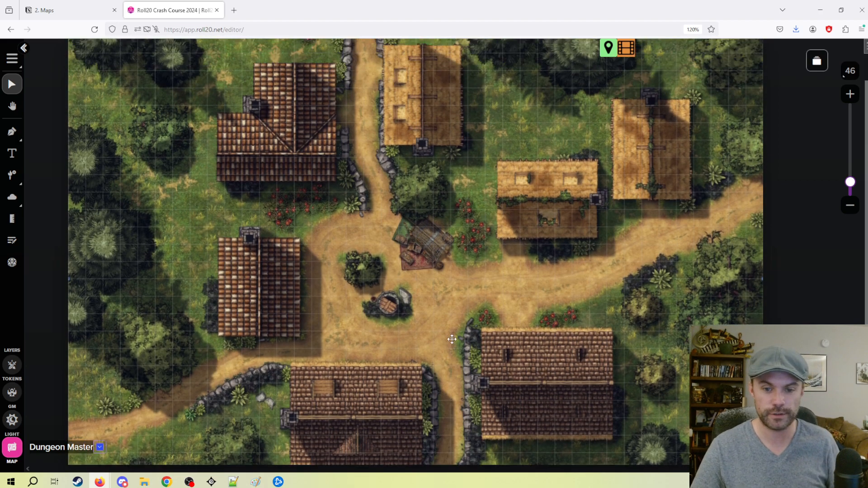
pyautogui.scroll(4, 369, 286)
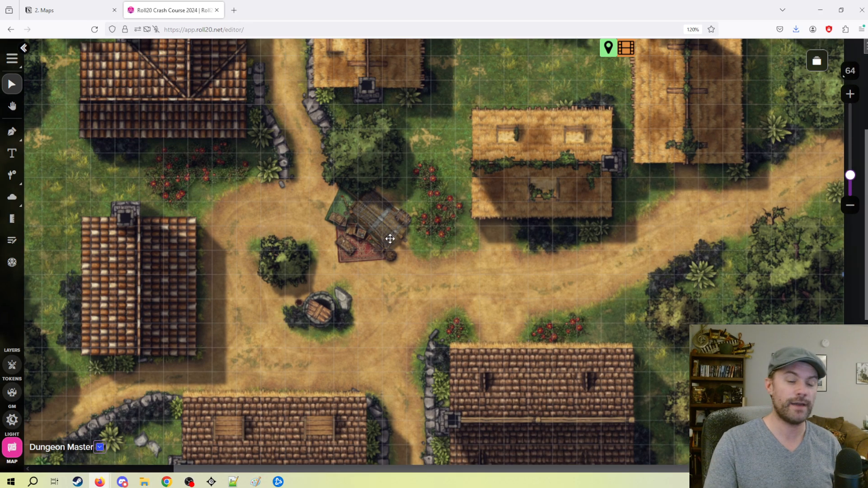
pyautogui.moveTo(348, 115); pyautogui.dragTo(402, 202)
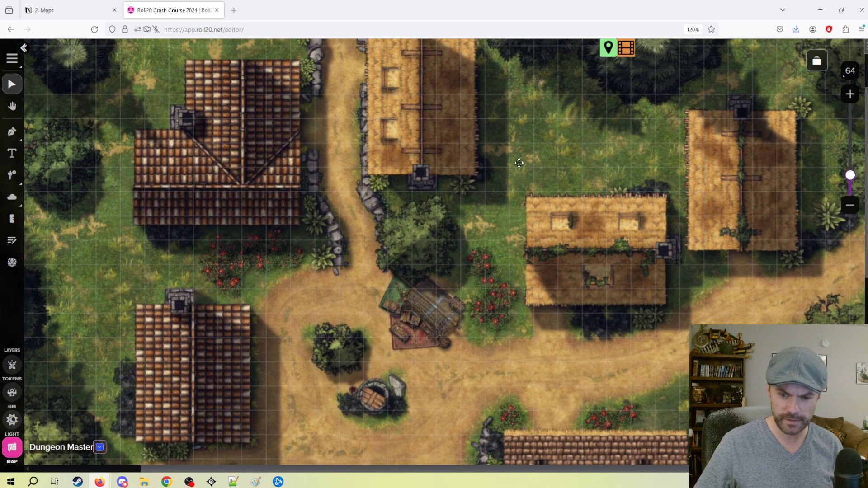
pyautogui.moveTo(463, 207); pyautogui.dragTo(447, 220)
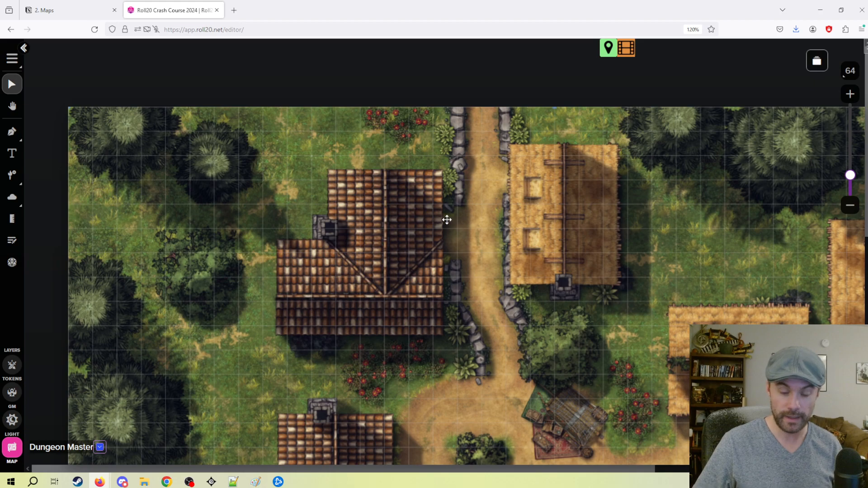
# Open the nogrid page's settings and go to the scale and grid options
pyautogui.click(809, 61)
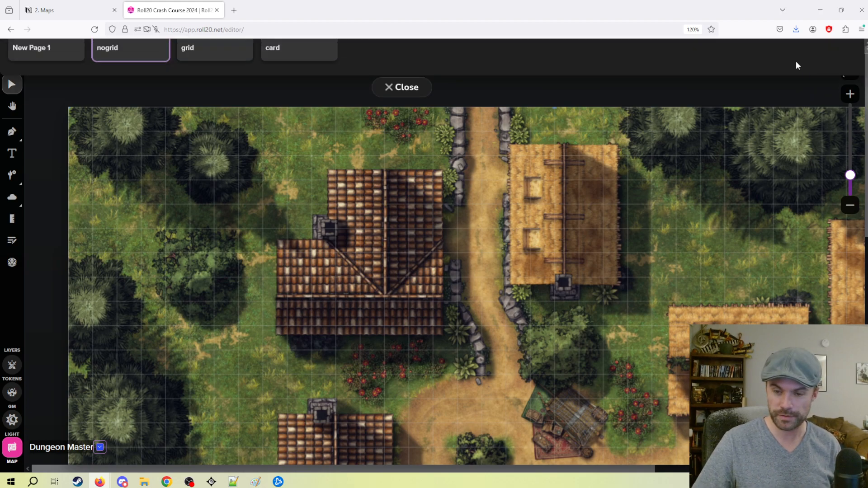
pyautogui.click(158, 146)
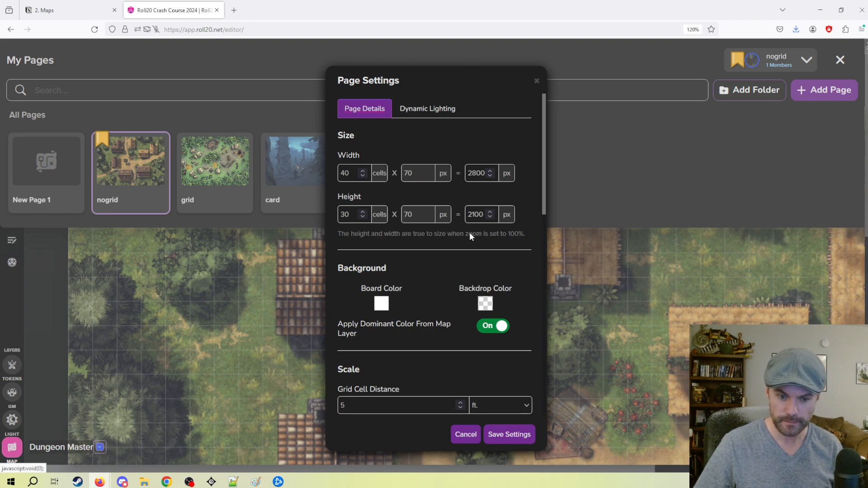
pyautogui.scroll(-4, 469, 235)
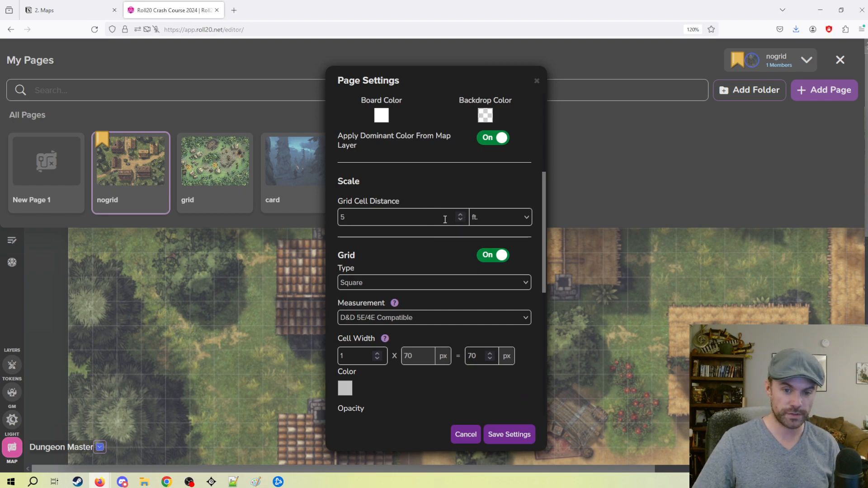
# Try a grid cell distance of 8 ft, return it to 5 ft, and view the available distance units
pyautogui.click(460, 215)
pyautogui.click(461, 214)
pyautogui.click(460, 214)
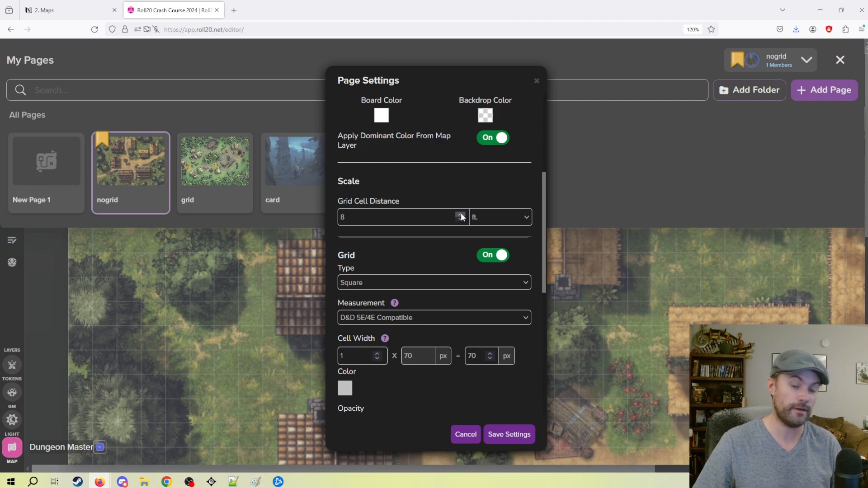
pyautogui.click(460, 215)
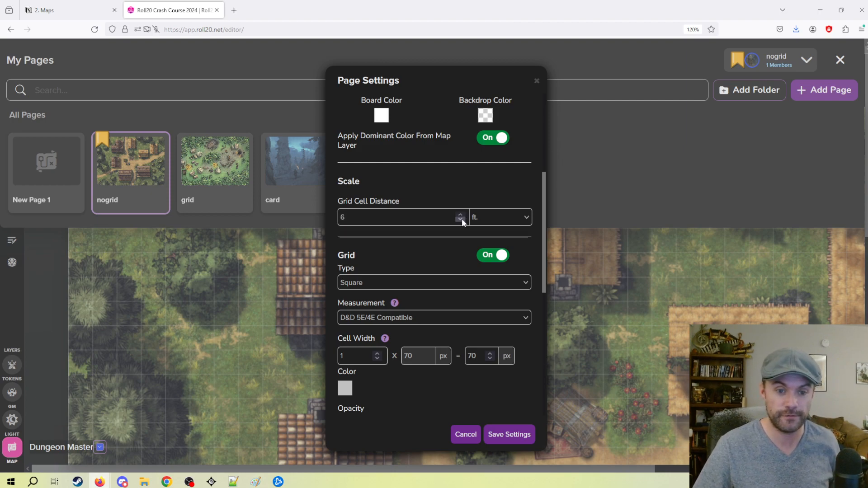
pyautogui.click(462, 216)
pyautogui.click(513, 216)
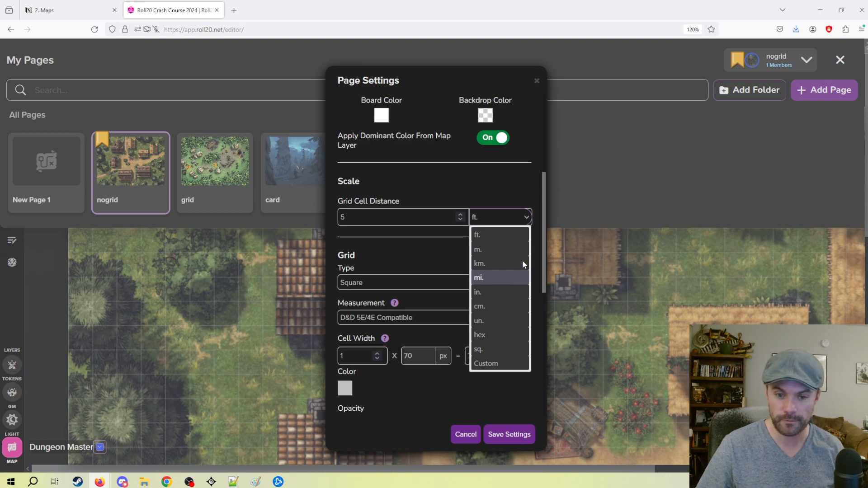
pyautogui.click(516, 222)
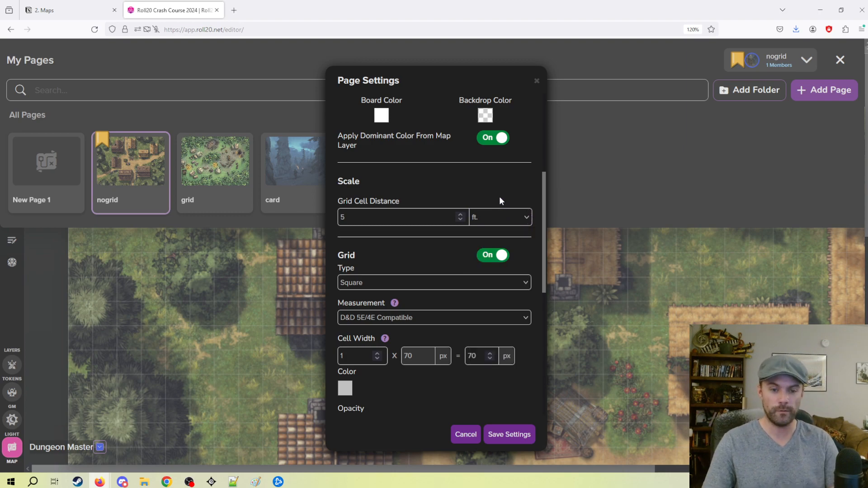
# Turn off the nogrid page's grid and save the page settings
pyautogui.scroll(-2, 448, 223)
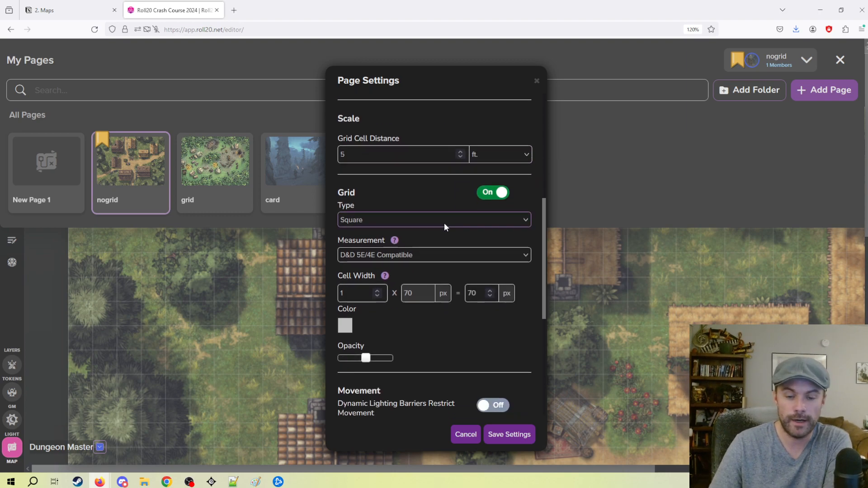
pyautogui.click(500, 194)
pyautogui.click(509, 433)
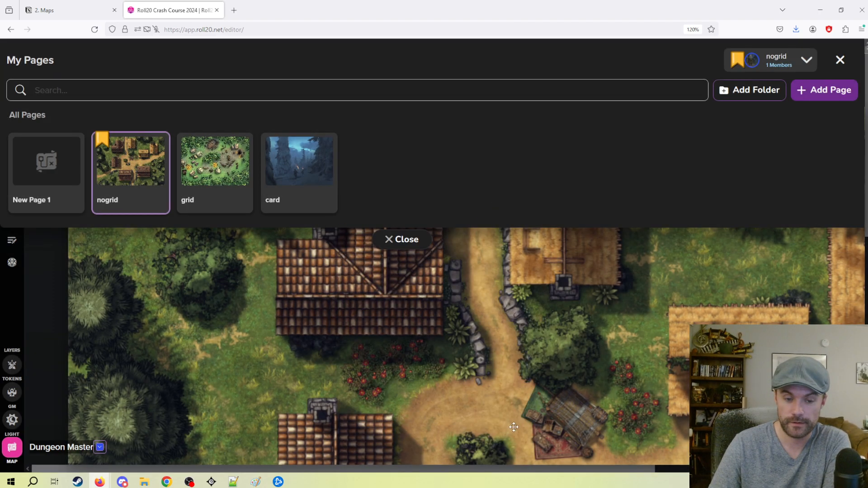
# Turn the nogrid page's grid back on with the Hex (V) type and view the measurement options
pyautogui.click(157, 143)
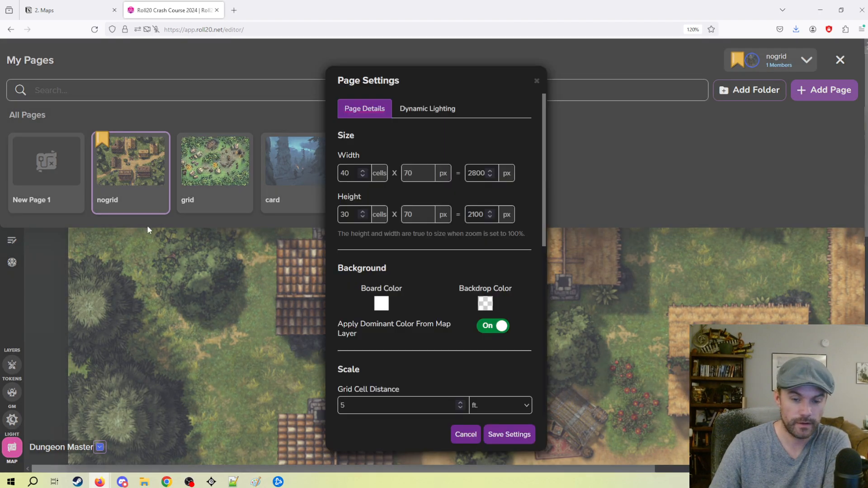
pyautogui.scroll(-5, 434, 273)
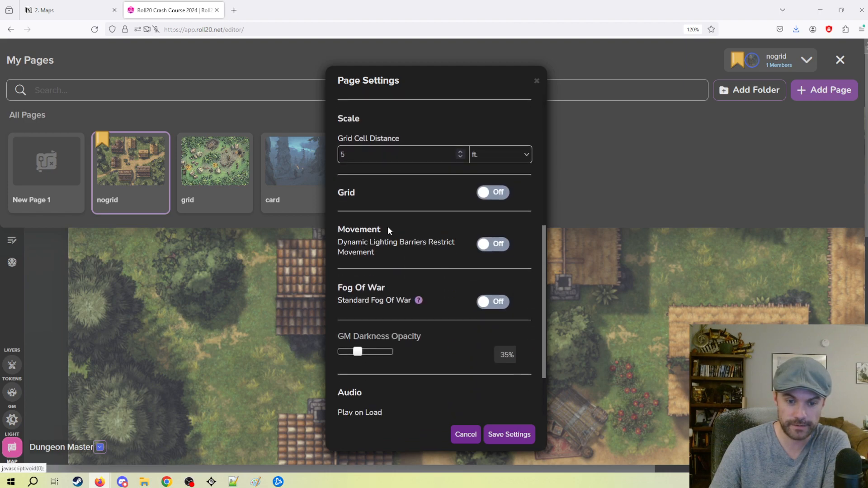
pyautogui.click(494, 192)
pyautogui.scroll(-2, 494, 269)
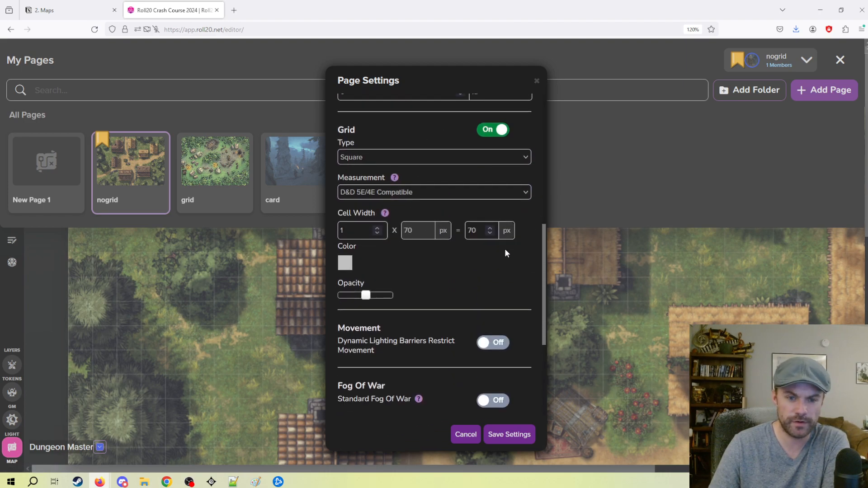
pyautogui.click(484, 159)
pyautogui.click(453, 187)
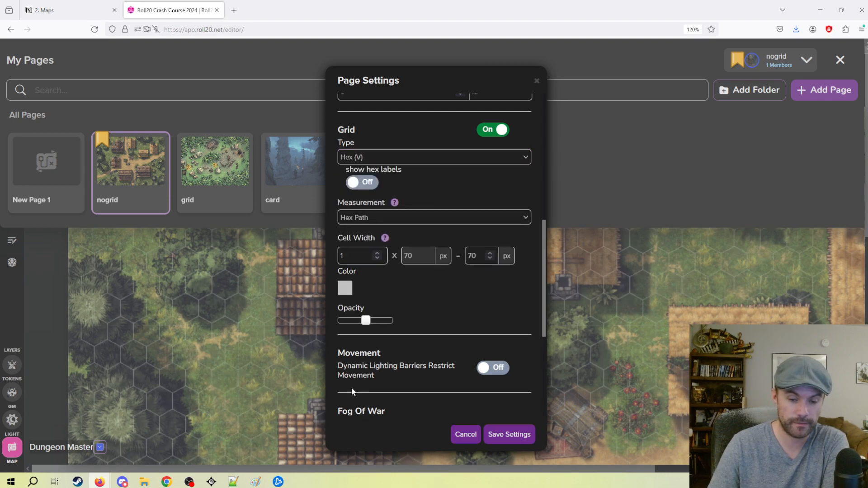
pyautogui.click(491, 217)
pyautogui.click(488, 215)
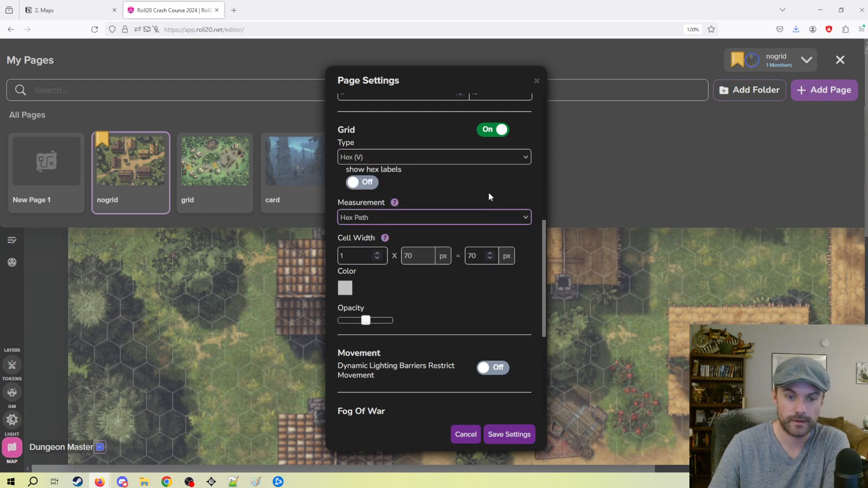
# Try the Dimetric grid type, view its measurement options, and try another grid type from the list
pyautogui.click(504, 158)
pyautogui.click(410, 219)
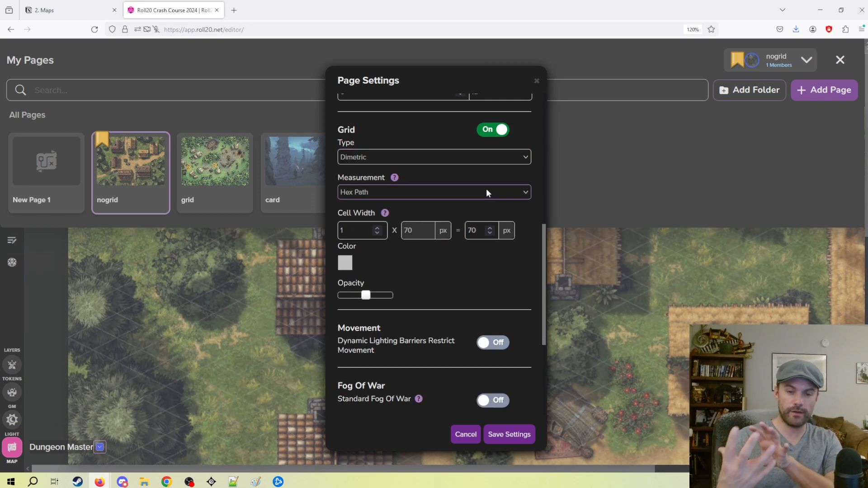
pyautogui.click(472, 195)
pyautogui.click(472, 198)
pyautogui.click(482, 158)
pyautogui.click(450, 233)
# Set the nogrid page's grid type to Square and return to the map
pyautogui.click(465, 160)
pyautogui.click(410, 175)
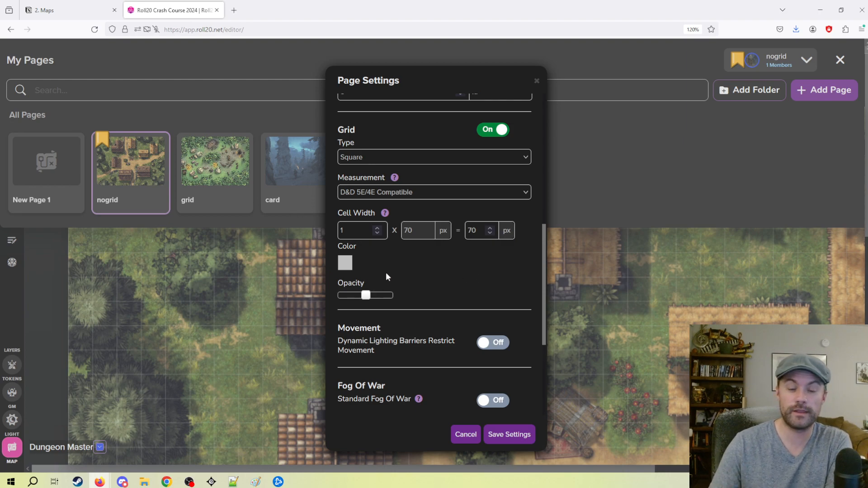
pyautogui.click(536, 82)
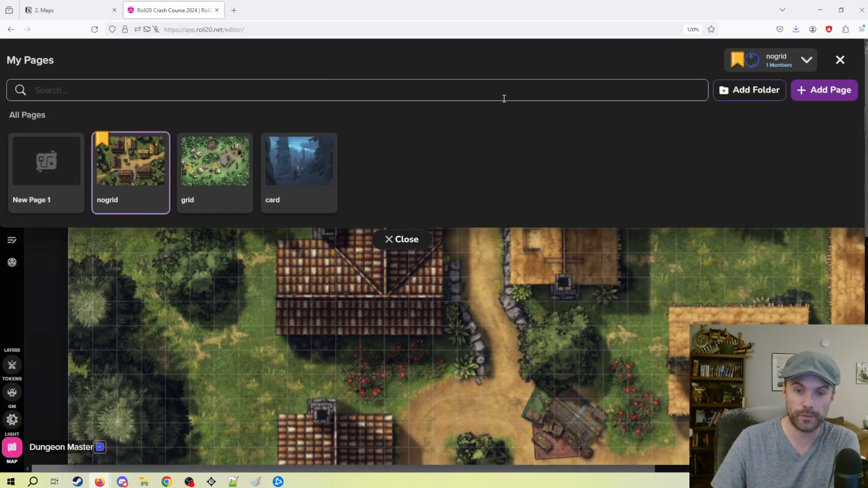
pyautogui.click(410, 239)
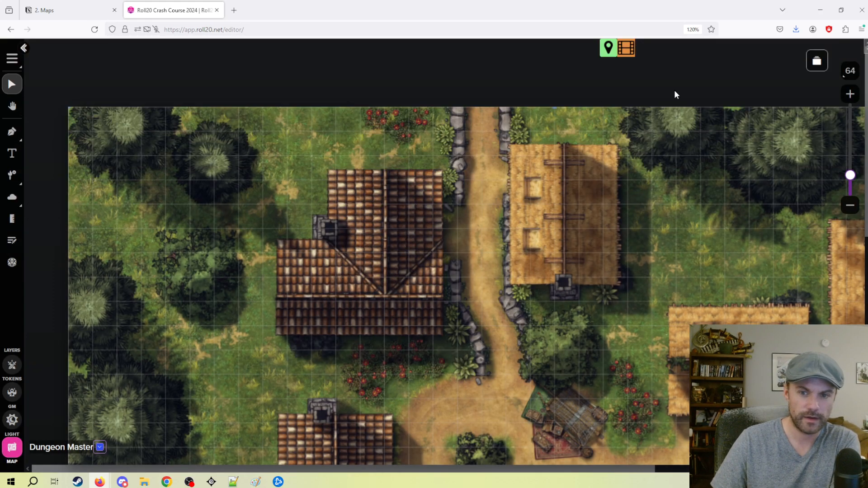
# Set the nogrid page's grid color to dark gray #434343, raise the grid opacity, and save the page settings
pyautogui.click(816, 60)
pyautogui.click(155, 142)
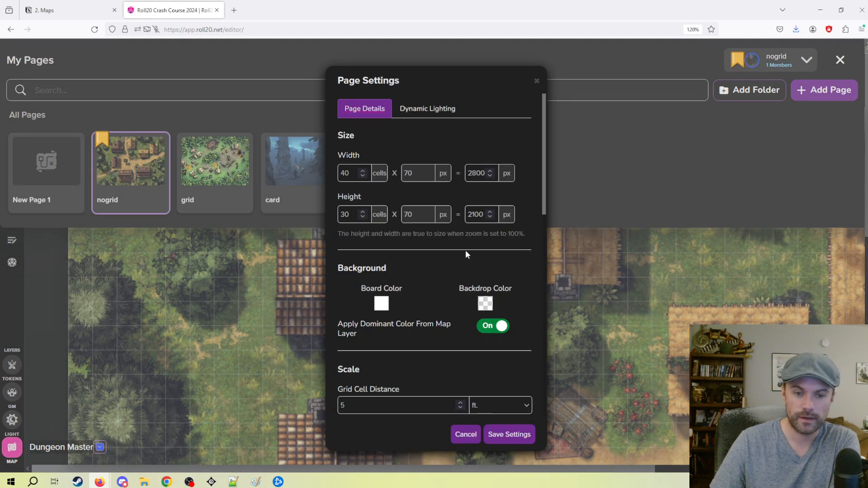
pyautogui.scroll(-10, 466, 245)
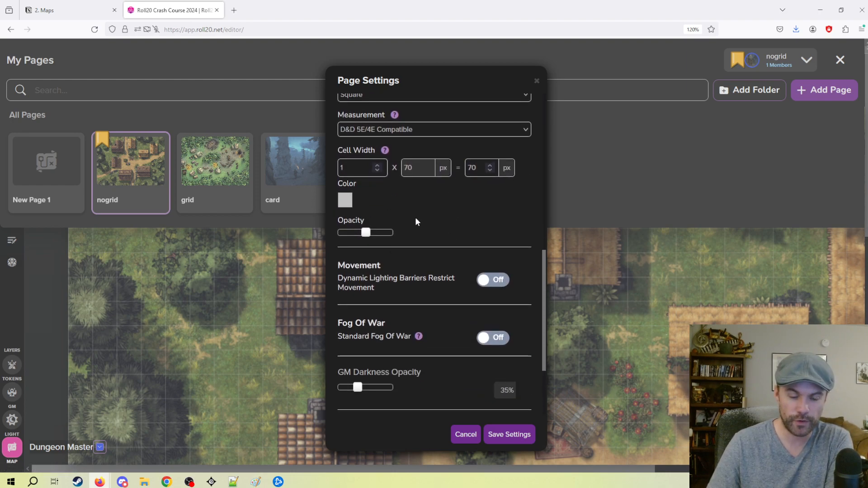
pyautogui.click(345, 201)
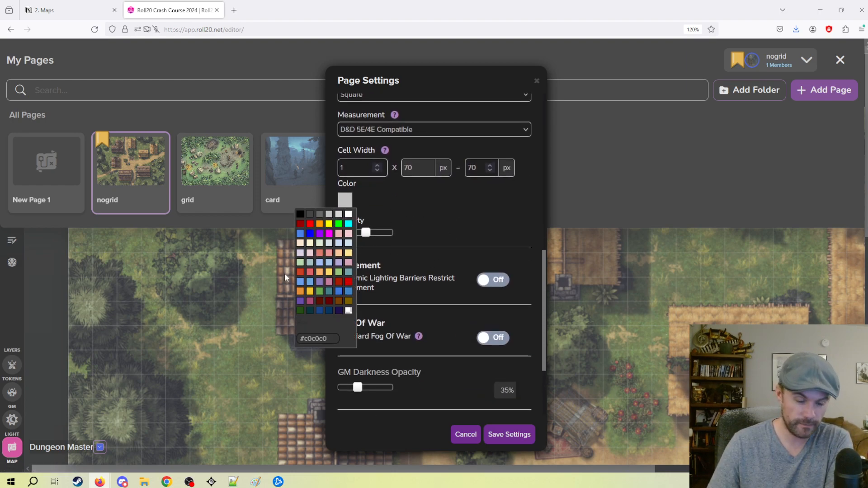
pyautogui.click(452, 221)
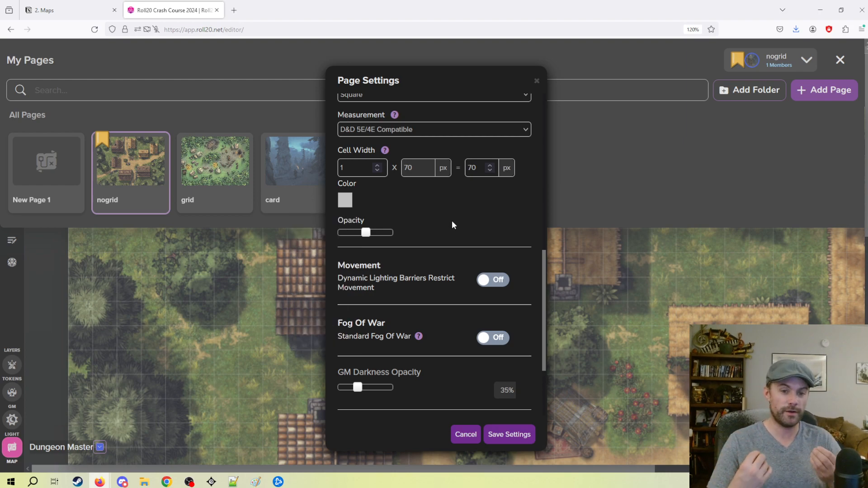
pyautogui.click(345, 200)
pyautogui.click(310, 214)
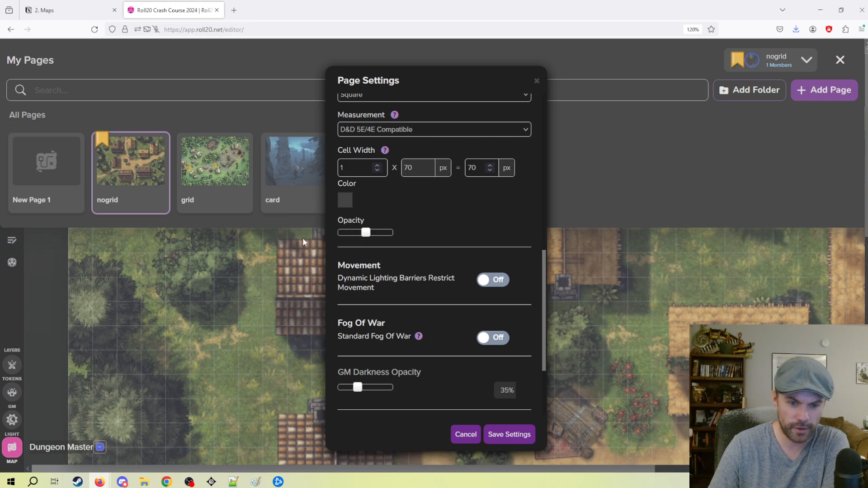
pyautogui.moveTo(366, 232); pyautogui.dragTo(384, 233)
pyautogui.click(510, 434)
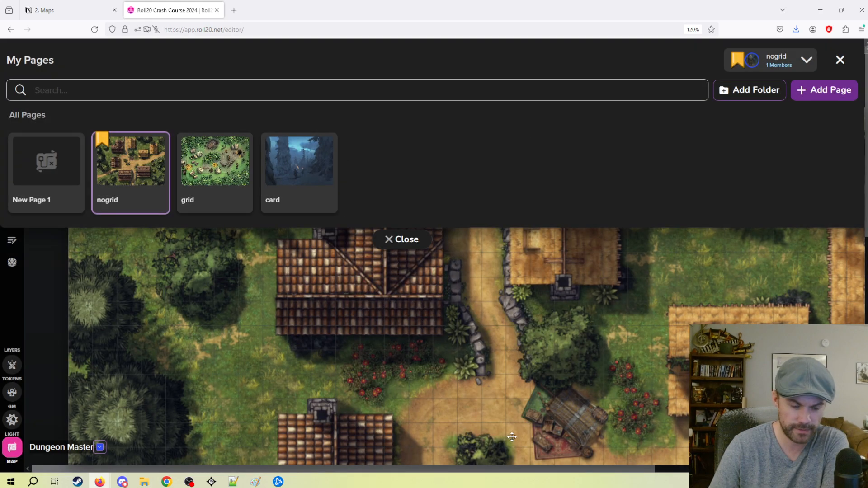
# Lower the nogrid page's grid opacity to its minimum and save the page settings
pyautogui.click(158, 147)
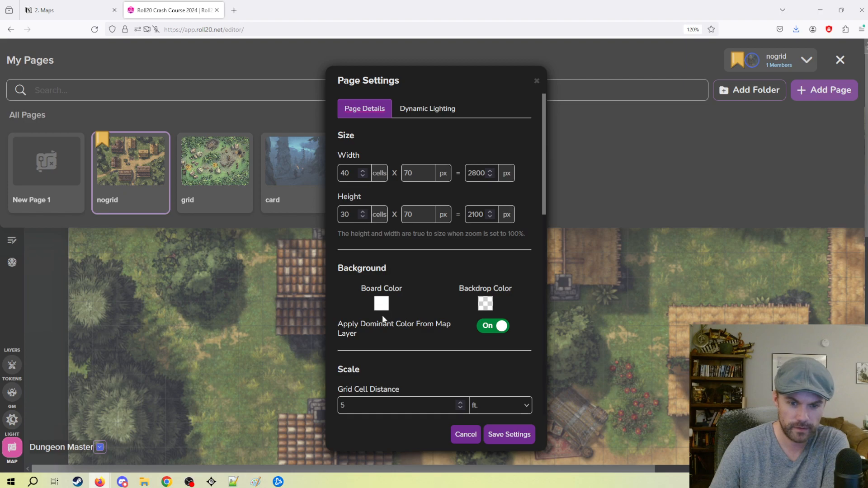
pyautogui.scroll(-2, 411, 308)
pyautogui.scroll(-3, 389, 240)
pyautogui.moveTo(381, 358); pyautogui.dragTo(338, 358)
pyautogui.click(499, 435)
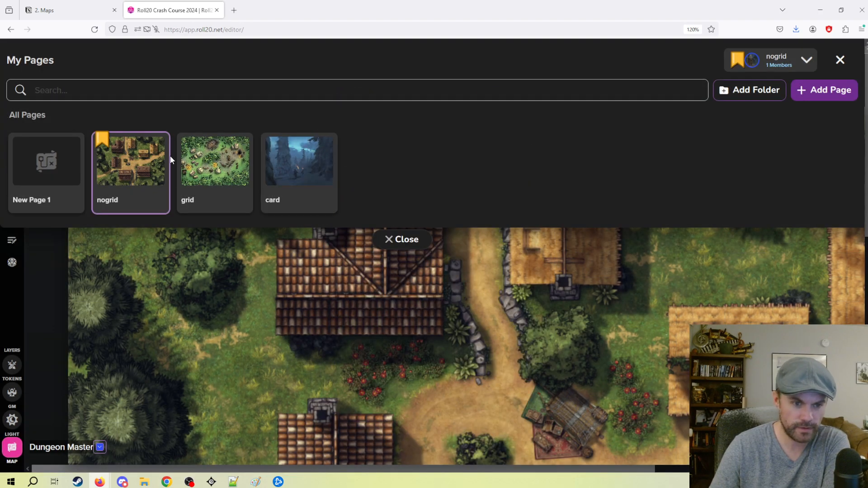
# Set the nogrid page's grid opacity to its maximum and grid color to black, and save the page settings
pyautogui.click(158, 144)
pyautogui.scroll(-6, 410, 346)
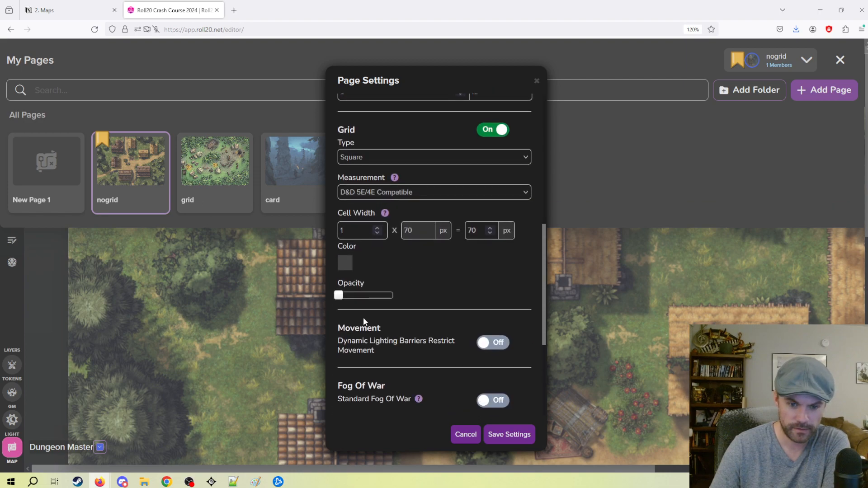
pyautogui.moveTo(339, 295); pyautogui.dragTo(392, 295)
pyautogui.click(343, 266)
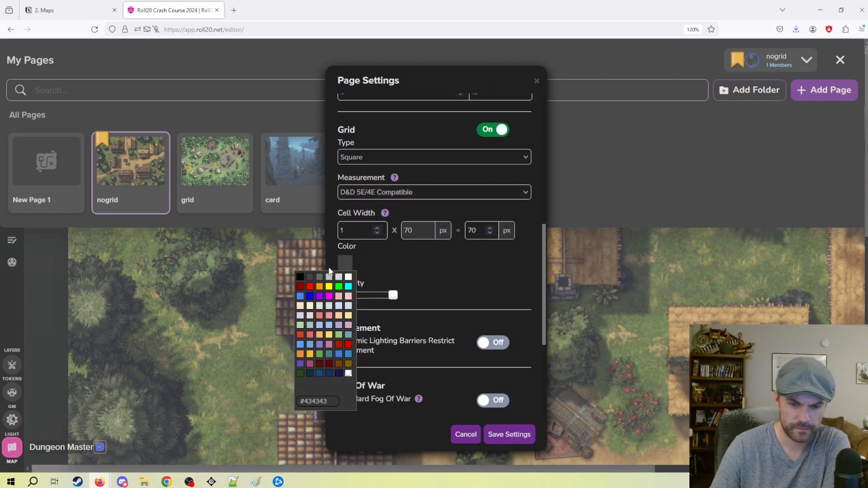
pyautogui.click(300, 278)
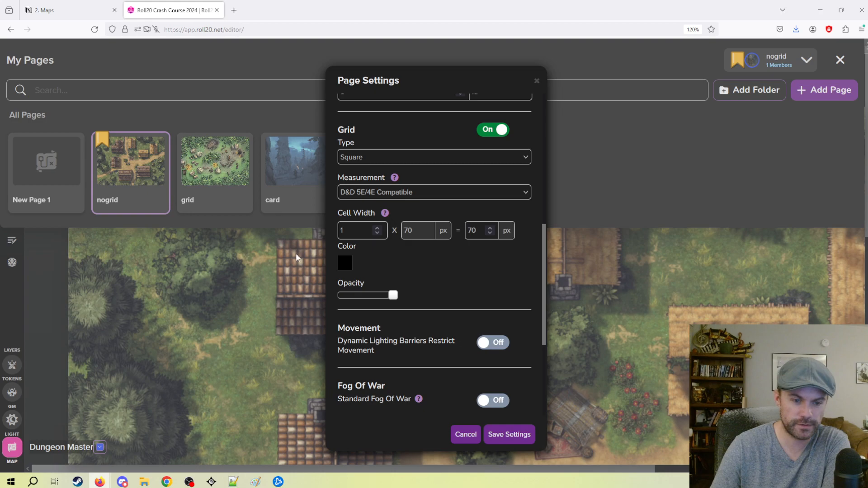
pyautogui.click(507, 435)
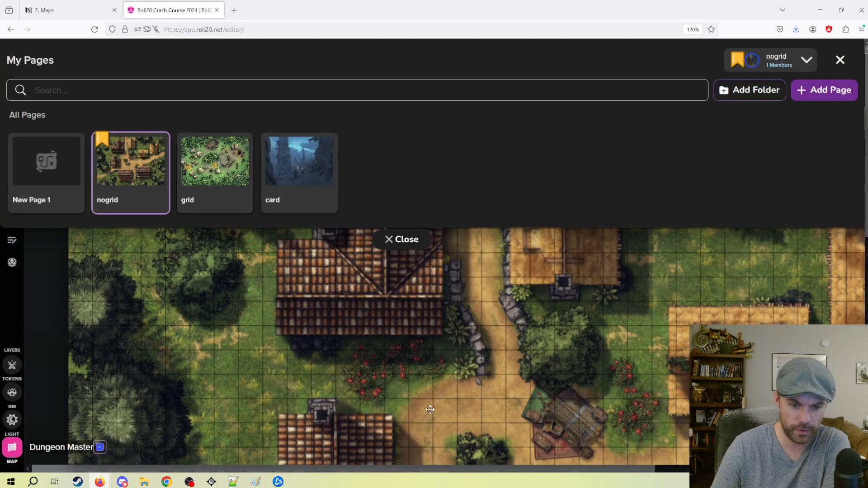
# Return to the village map and examine how the black grid lies over its houses and paths
pyautogui.scroll(-1, 413, 264)
pyautogui.click(400, 239)
pyautogui.moveTo(500, 312); pyautogui.dragTo(446, 240)
pyautogui.moveTo(527, 389); pyautogui.dragTo(462, 256)
pyautogui.moveTo(471, 350); pyautogui.dragTo(498, 229)
pyautogui.moveTo(463, 274); pyautogui.dragTo(428, 203)
pyautogui.moveTo(437, 126); pyautogui.dragTo(464, 296)
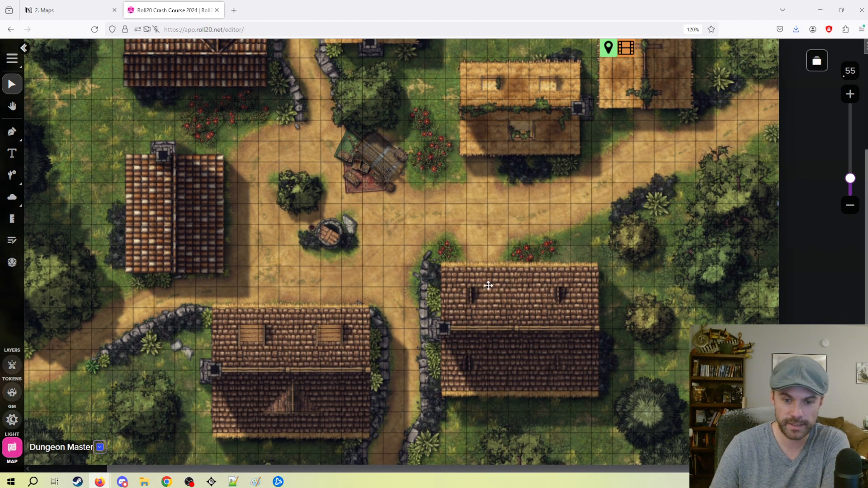
# Measure across the southeastern house with the 10 ft beam, and switch the measuring shape to Line with Instant fade
pyautogui.click(13, 220)
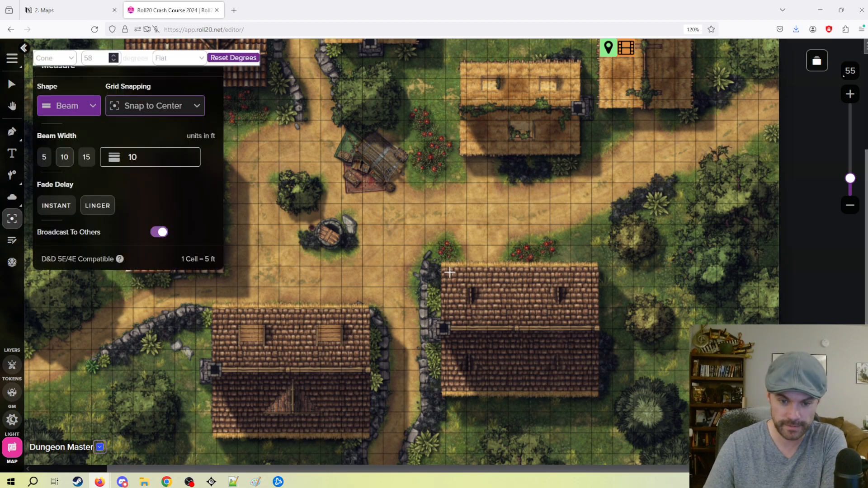
pyautogui.moveTo(435, 318); pyautogui.dragTo(601, 322)
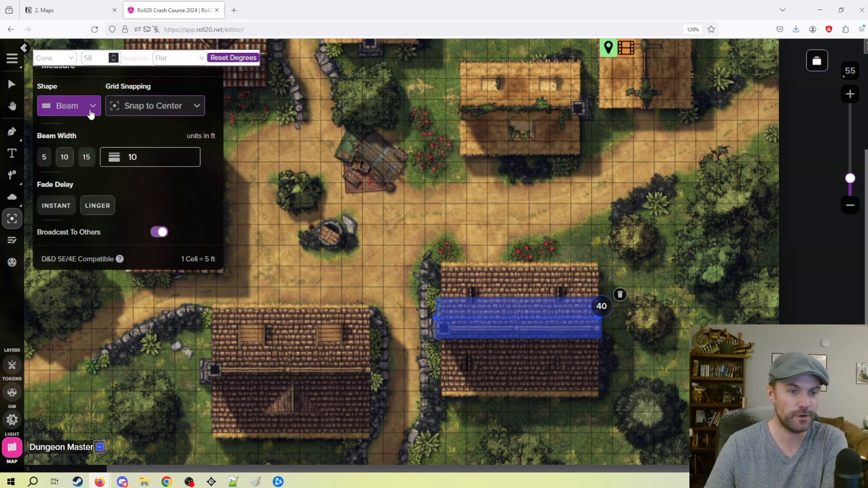
pyautogui.click(90, 109)
pyautogui.click(75, 129)
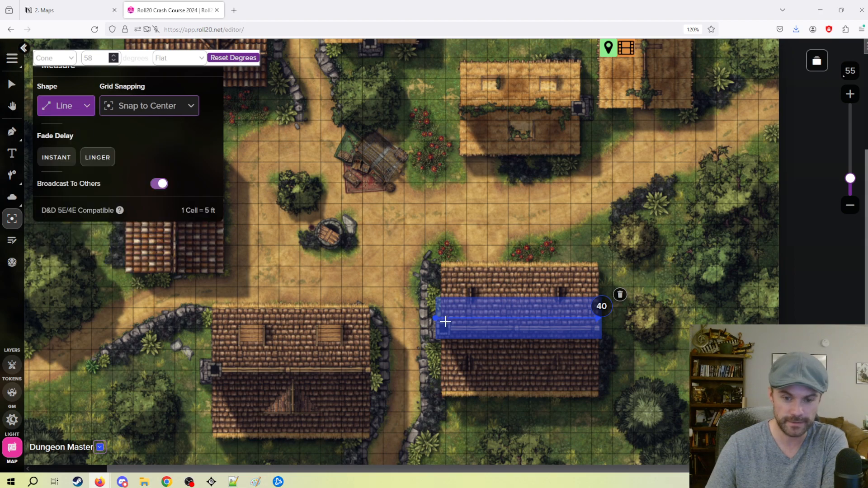
pyautogui.click(538, 255)
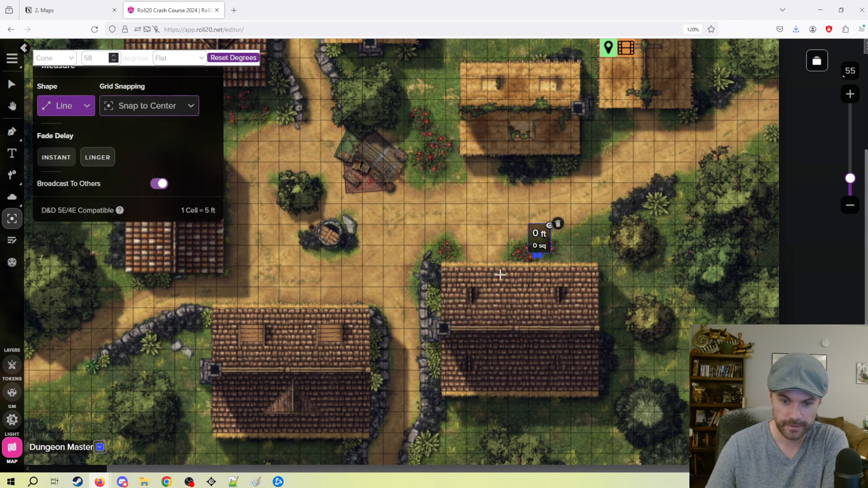
pyautogui.click(65, 162)
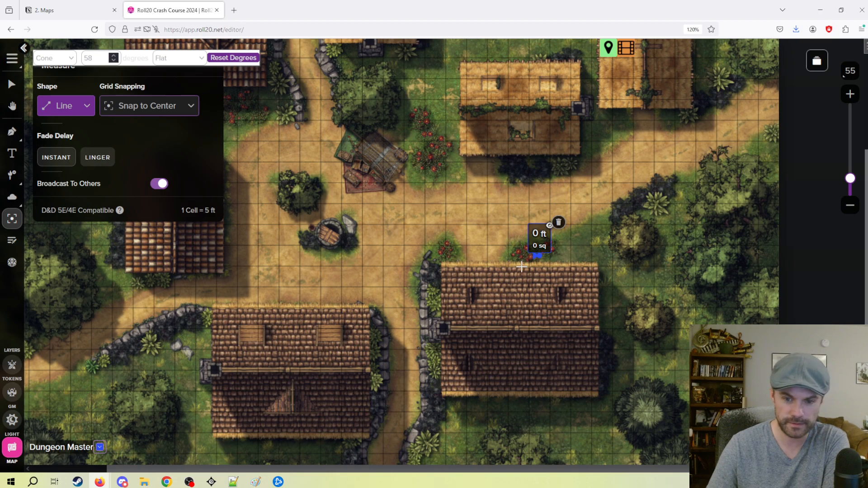
# Measure the southeastern house's length and depth, the bush near the well, and the tree beside the market cart
pyautogui.moveTo(441, 322); pyautogui.dragTo(607, 324)
pyautogui.moveTo(479, 265); pyautogui.dragTo(479, 395)
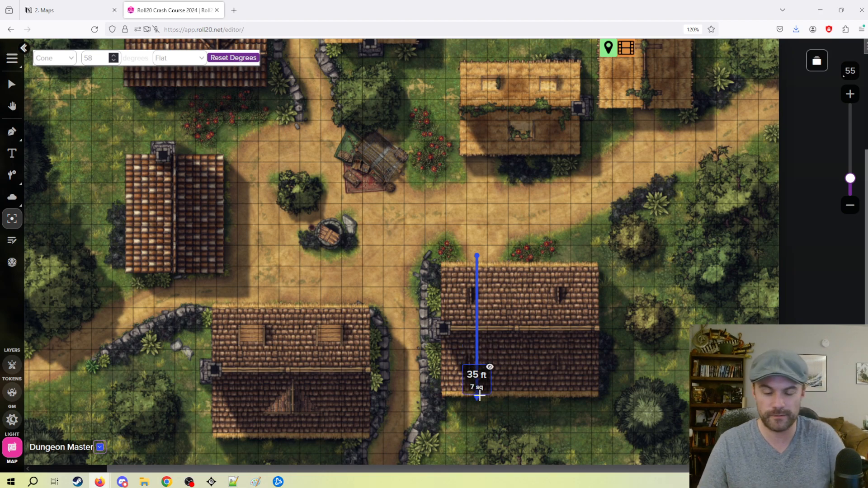
pyautogui.moveTo(479, 396); pyautogui.dragTo(479, 395)
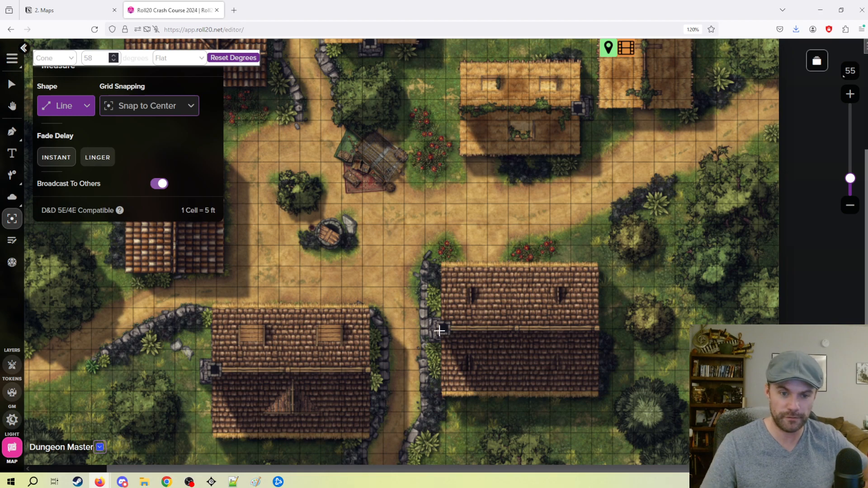
pyautogui.moveTo(286, 199); pyautogui.dragTo(317, 198)
pyautogui.moveTo(338, 100); pyautogui.dragTo(395, 99)
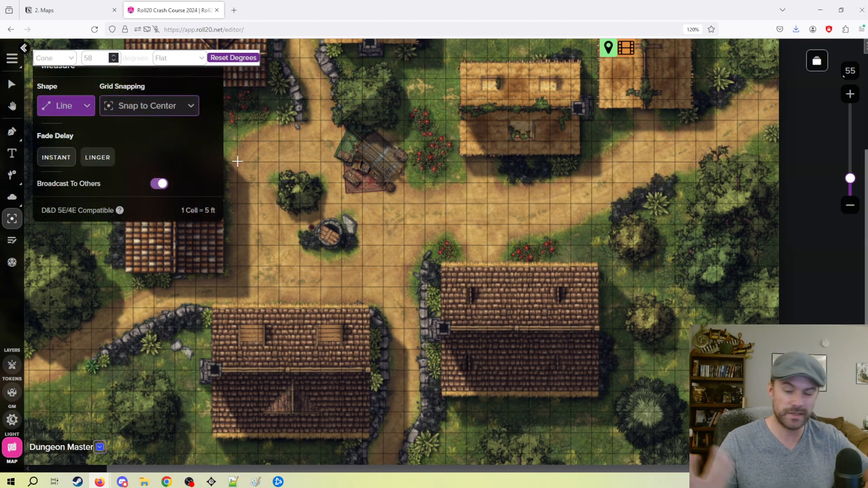
# Switch back to the selection tool and look over the village map's buildings and roads
pyautogui.click(18, 80)
pyautogui.moveTo(301, 210); pyautogui.dragTo(359, 209)
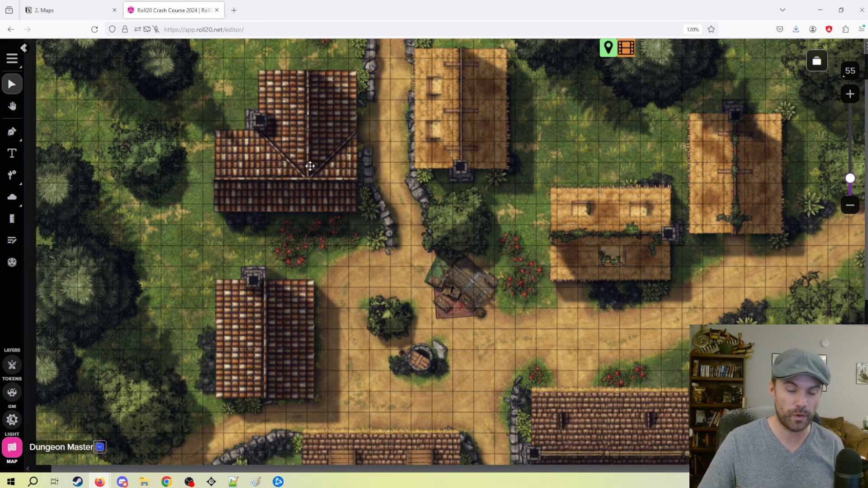
pyautogui.moveTo(318, 169); pyautogui.dragTo(330, 216)
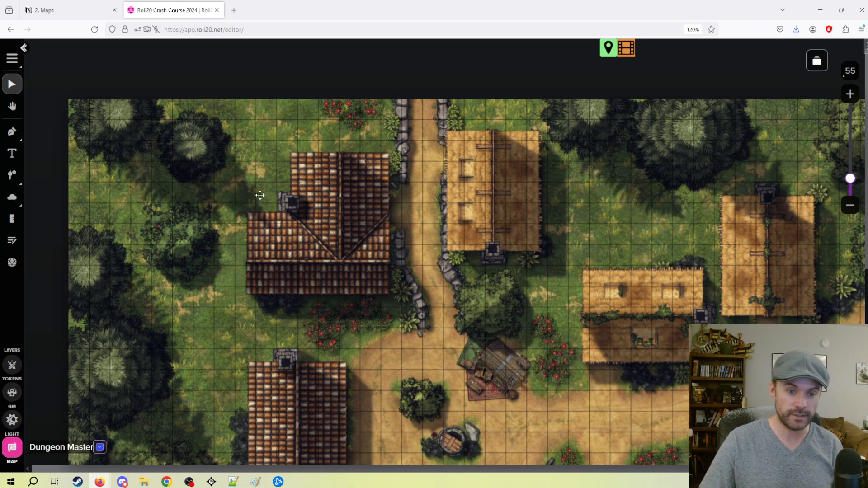
pyautogui.moveTo(545, 263); pyautogui.dragTo(492, 199)
pyautogui.moveTo(537, 248); pyautogui.dragTo(510, 255)
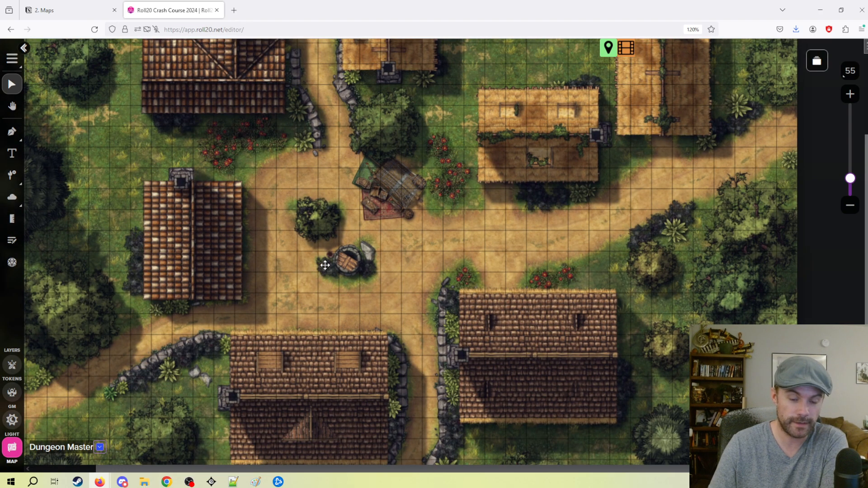
pyautogui.moveTo(324, 266); pyautogui.dragTo(353, 283)
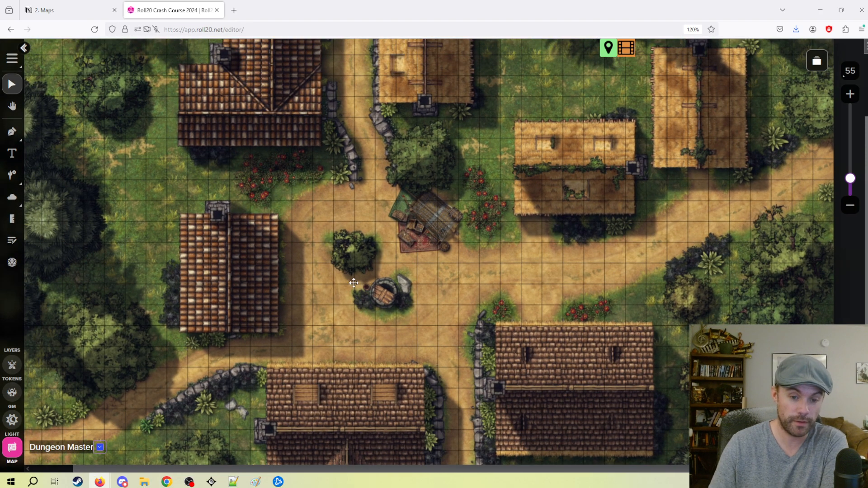
# Turn off the nogrid page's grid, save the page settings, and return to the map
pyautogui.click(816, 60)
pyautogui.click(156, 144)
pyautogui.scroll(-10, 432, 312)
pyautogui.scroll(5, 398, 266)
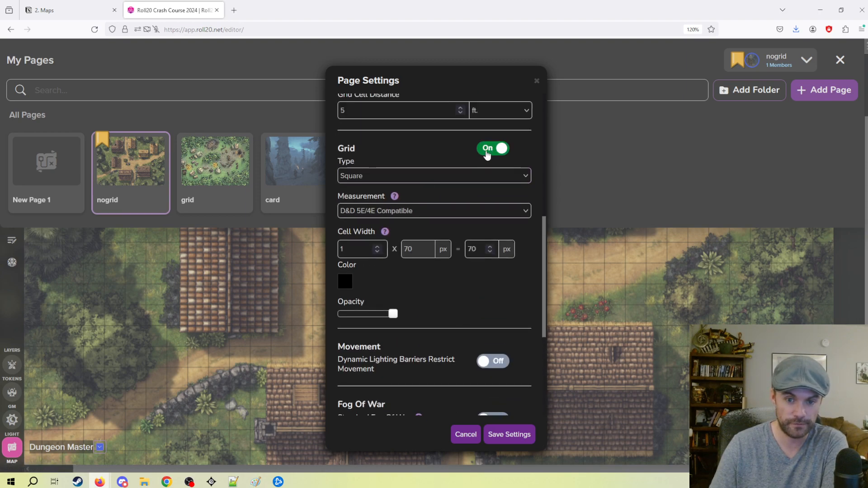
pyautogui.click(493, 148)
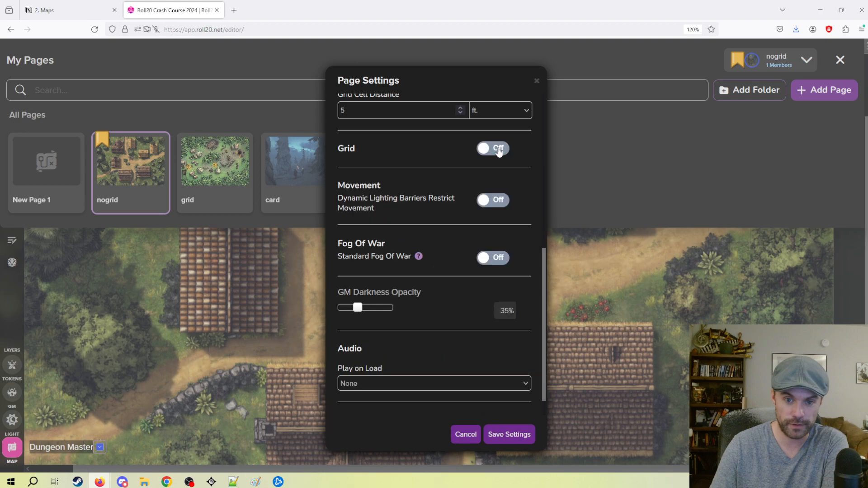
pyautogui.click(509, 434)
pyautogui.click(388, 238)
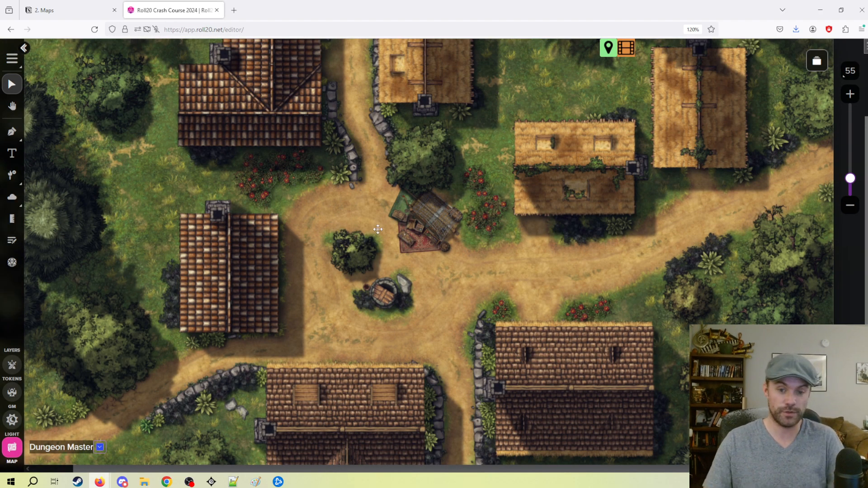
# Switch to the page named grid and show its map canvas
pyautogui.click(816, 60)
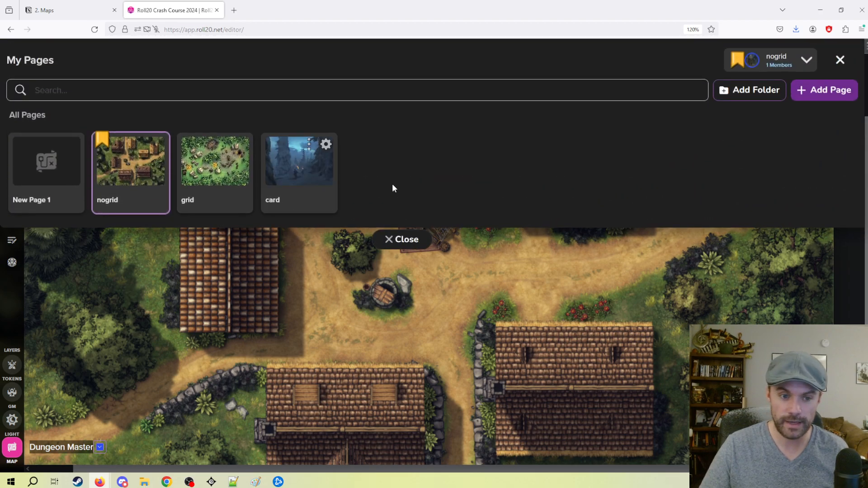
pyautogui.click(196, 163)
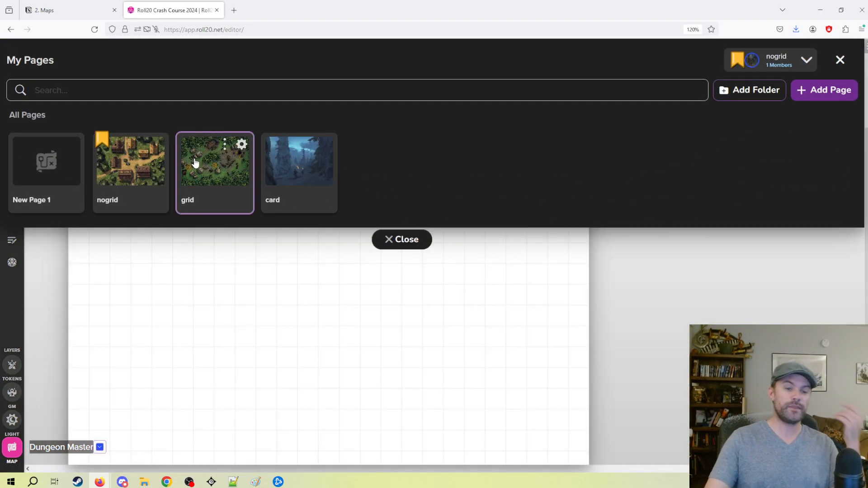
pyautogui.click(409, 239)
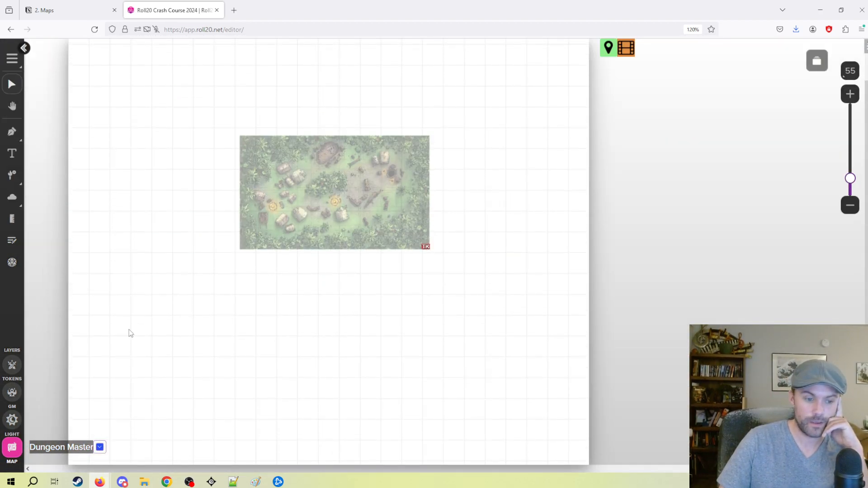
# On the token layer, move the jungle camp map image toward the page's upper-left corner and send it to the Map Layer
pyautogui.click(11, 366)
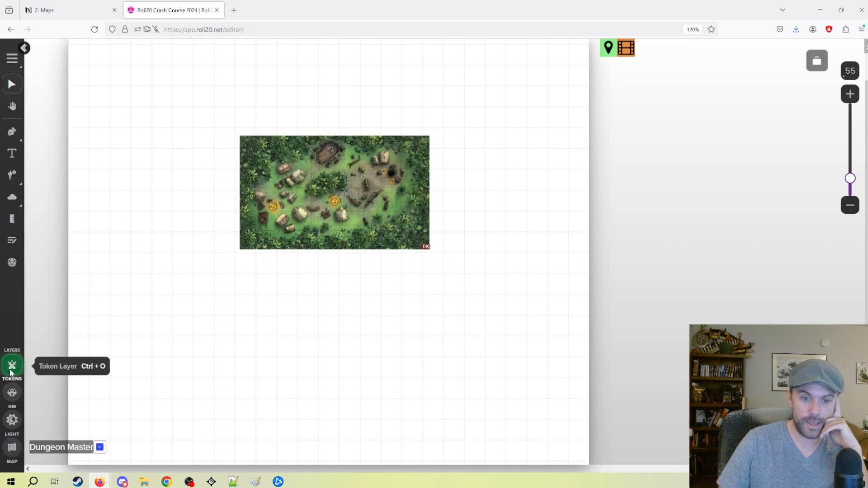
pyautogui.scroll(2, 319, 211)
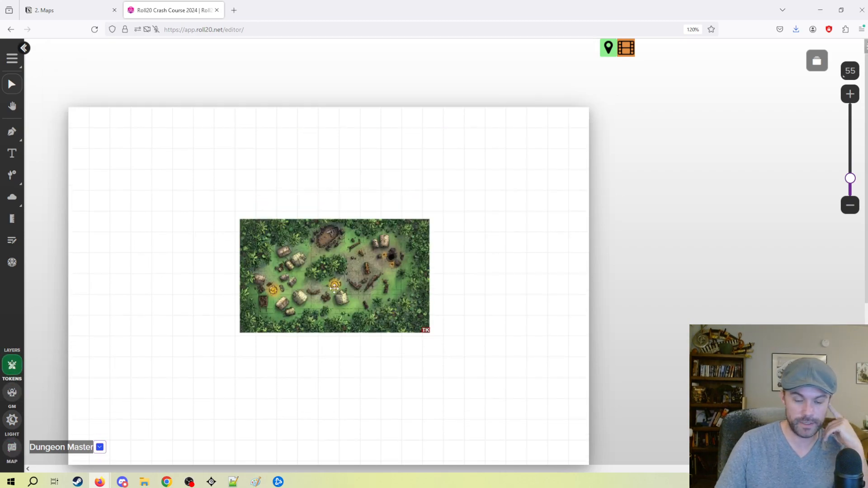
pyautogui.moveTo(342, 283); pyautogui.dragTo(254, 253)
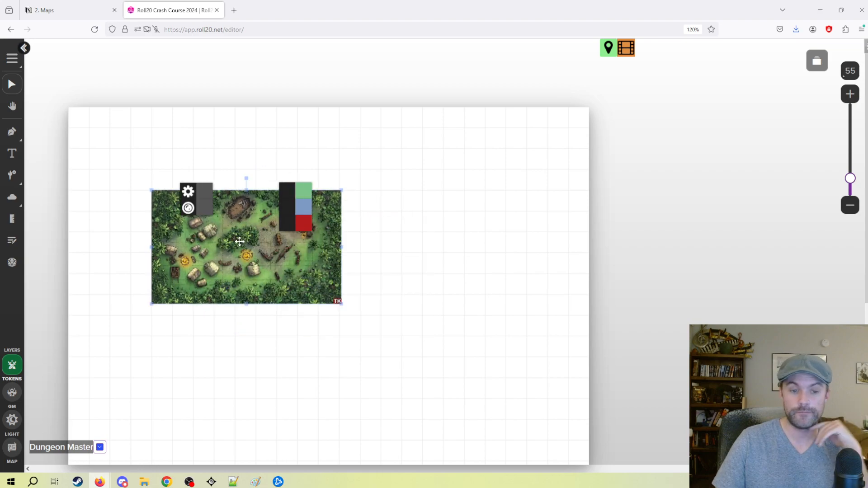
pyautogui.rightClick(293, 250)
pyautogui.moveTo(349, 248)
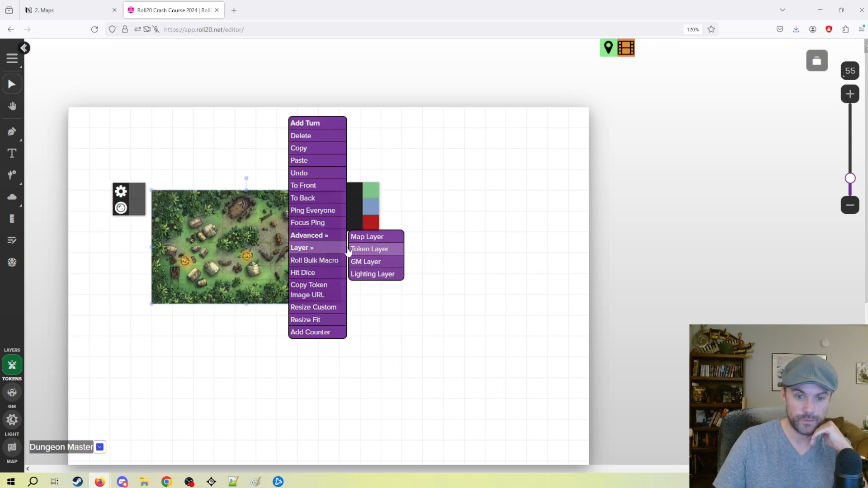
pyautogui.click(374, 236)
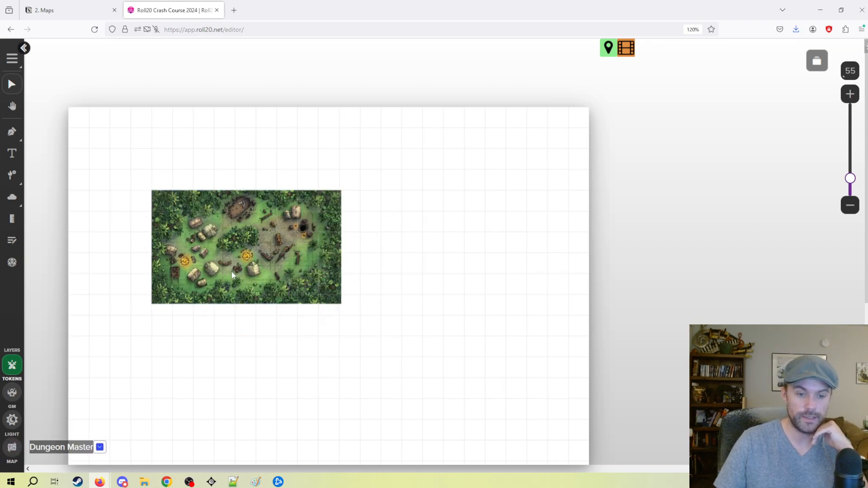
# Switch to the map layer and assign the jungle camp map image to the Map Layer from there
pyautogui.rightClick(233, 242)
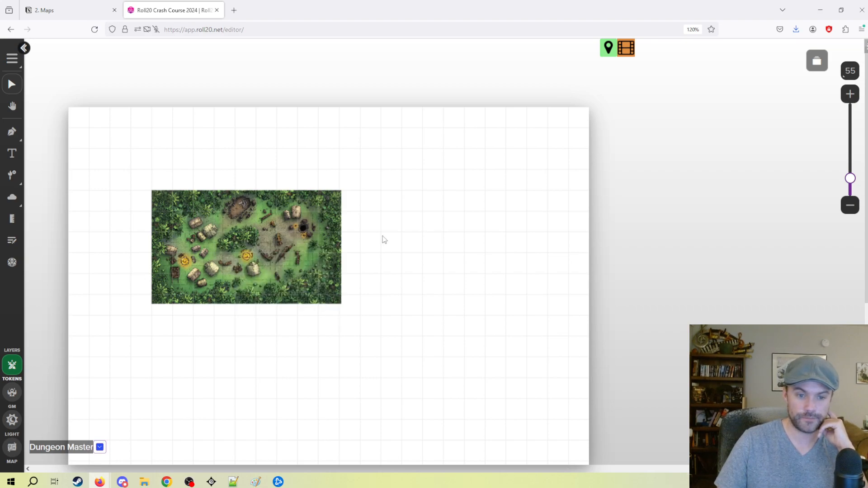
pyautogui.click(12, 448)
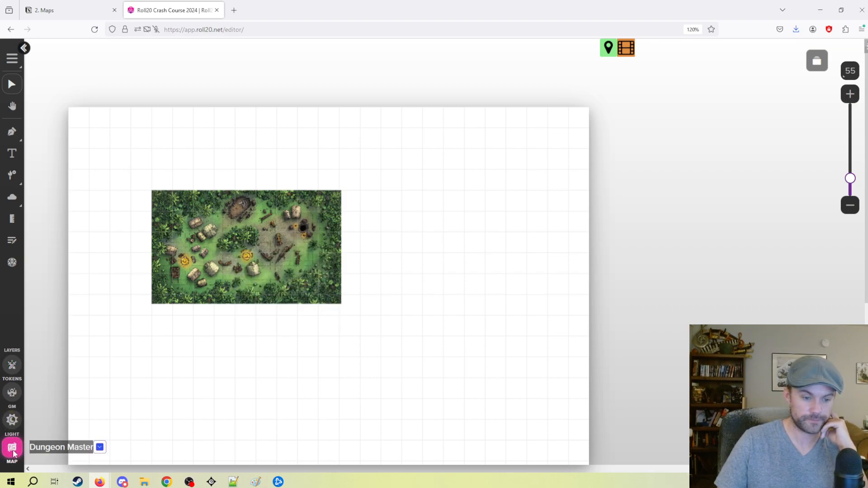
pyautogui.rightClick(246, 276)
pyautogui.moveTo(272, 259)
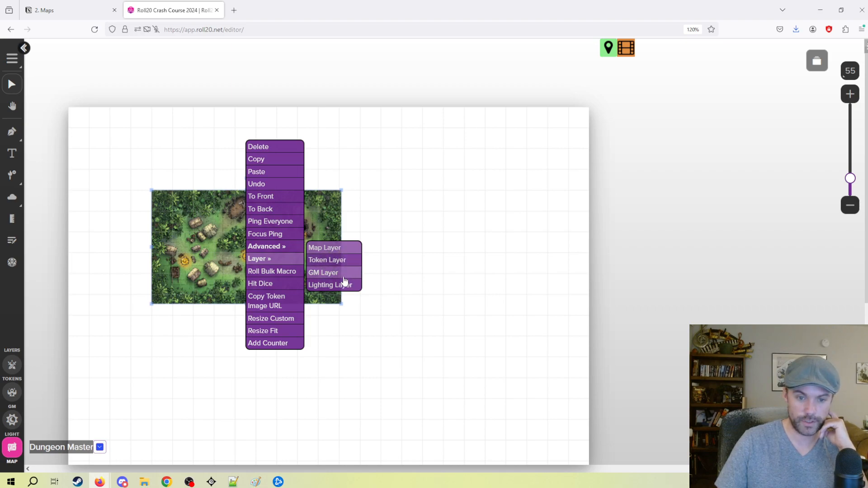
pyautogui.click(349, 248)
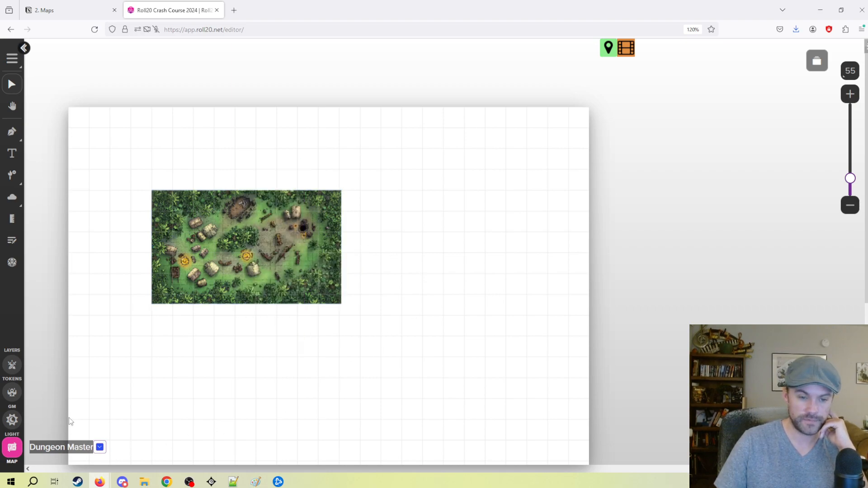
# Examine how the map's printed grid compares with the page grid around the campfire, fallen pillars, and pit
pyautogui.scroll(5, 238, 242)
pyautogui.moveTo(286, 256); pyautogui.dragTo(464, 315)
pyautogui.scroll(1, 461, 312)
pyautogui.moveTo(392, 274); pyautogui.dragTo(284, 193)
pyautogui.moveTo(485, 330); pyautogui.dragTo(442, 253)
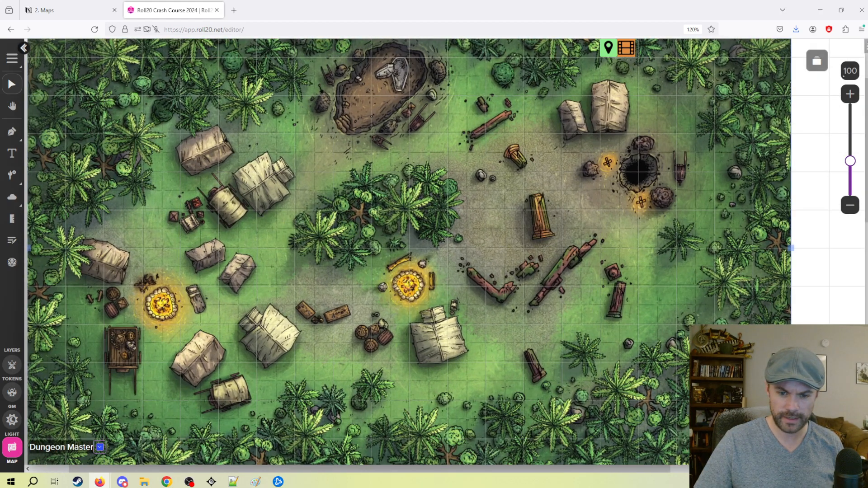
pyautogui.moveTo(656, 371); pyautogui.dragTo(446, 183)
pyautogui.moveTo(583, 290); pyautogui.dragTo(773, 405)
pyautogui.moveTo(302, 174); pyautogui.dragTo(390, 261)
pyautogui.scroll(3, 391, 262)
pyautogui.scroll(5, 391, 262)
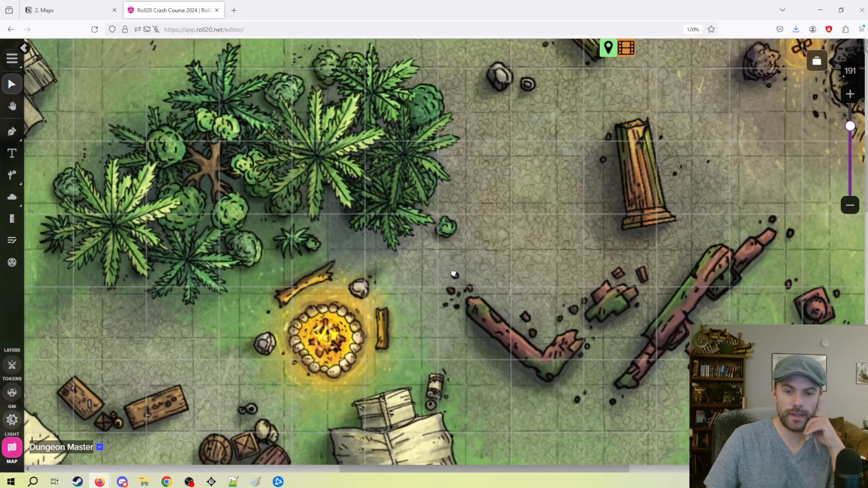
pyautogui.moveTo(454, 273); pyautogui.dragTo(452, 279)
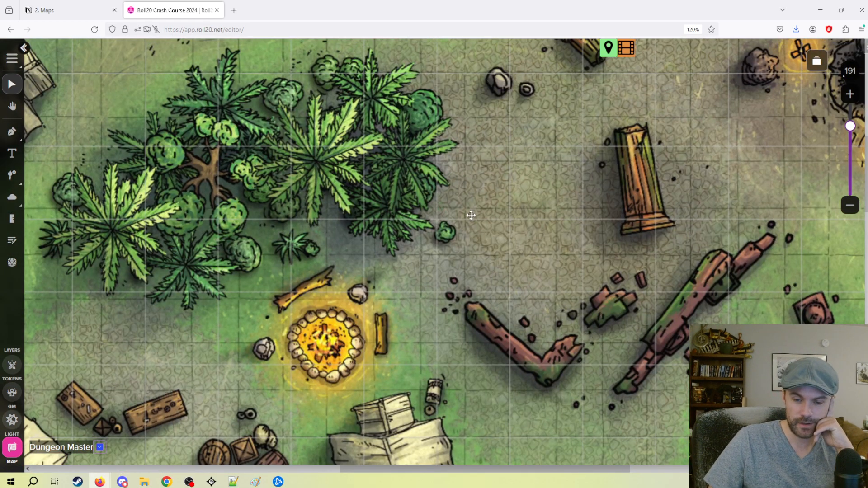
pyautogui.moveTo(451, 220); pyautogui.dragTo(298, 404)
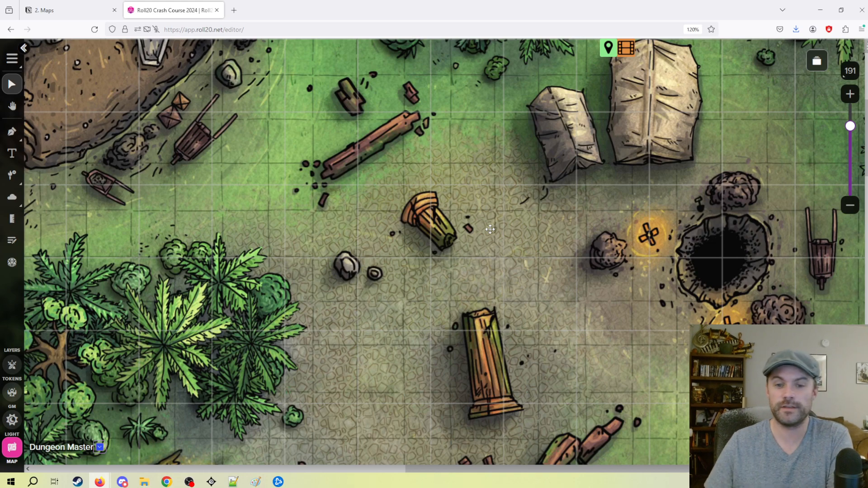
pyautogui.moveTo(451, 283); pyautogui.dragTo(381, 234)
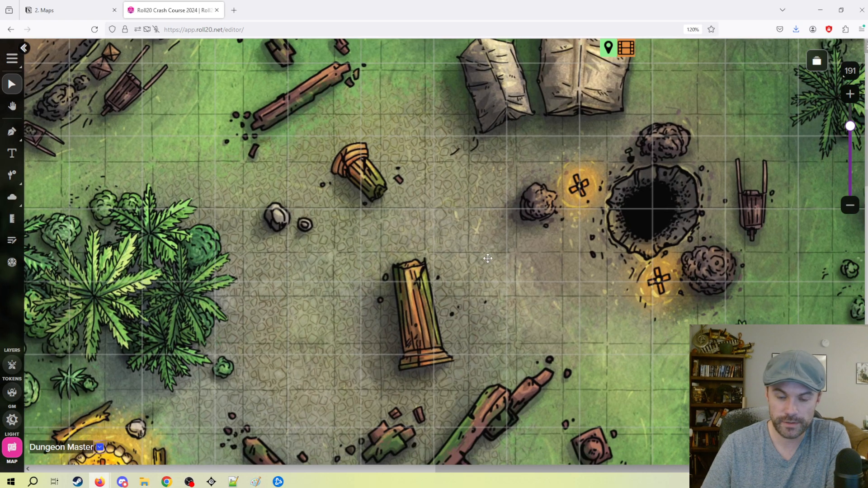
# Align the map image to the page grid with a 3 x 3 cell box beside the fallen pillar, accepting 43 x 45 pixel cells
pyautogui.scroll(1, 486, 254)
pyautogui.moveTo(530, 307); pyautogui.dragTo(385, 244)
pyautogui.rightClick(385, 240)
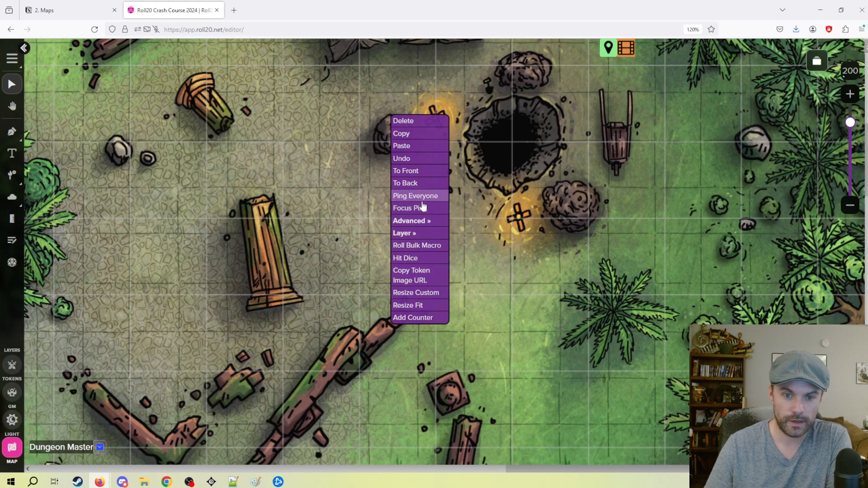
pyautogui.moveTo(446, 223)
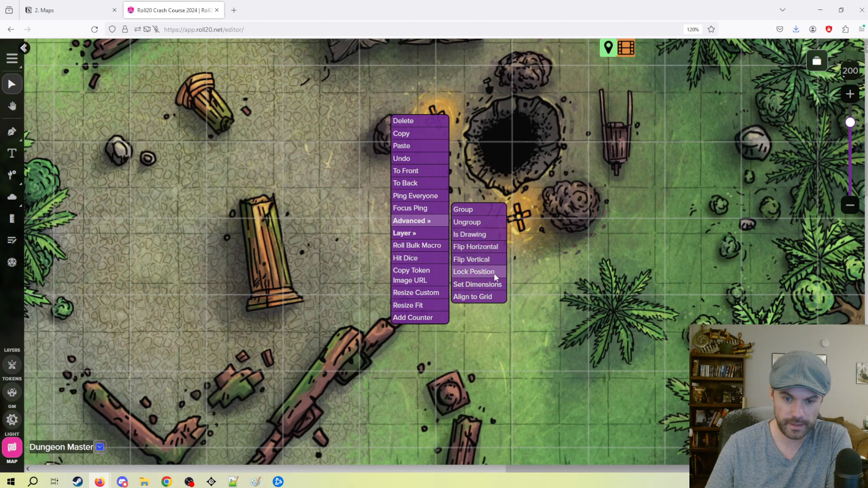
pyautogui.click(492, 297)
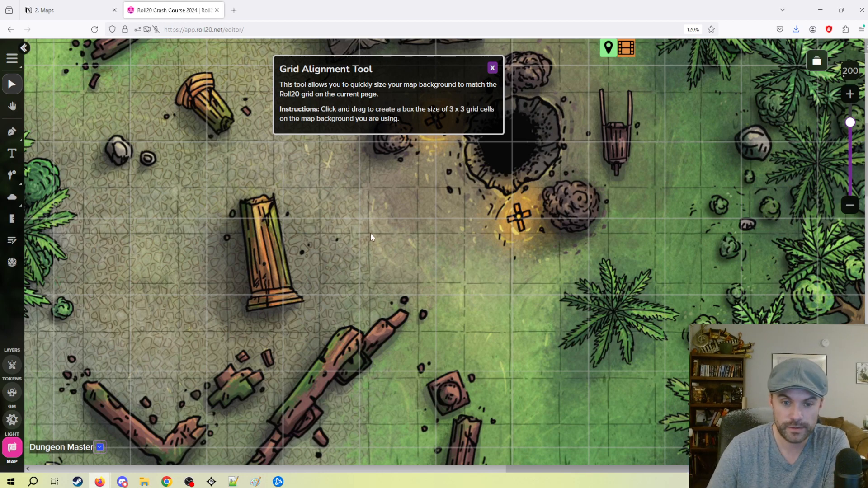
pyautogui.scroll(1, 368, 244)
pyautogui.scroll(1, 367, 255)
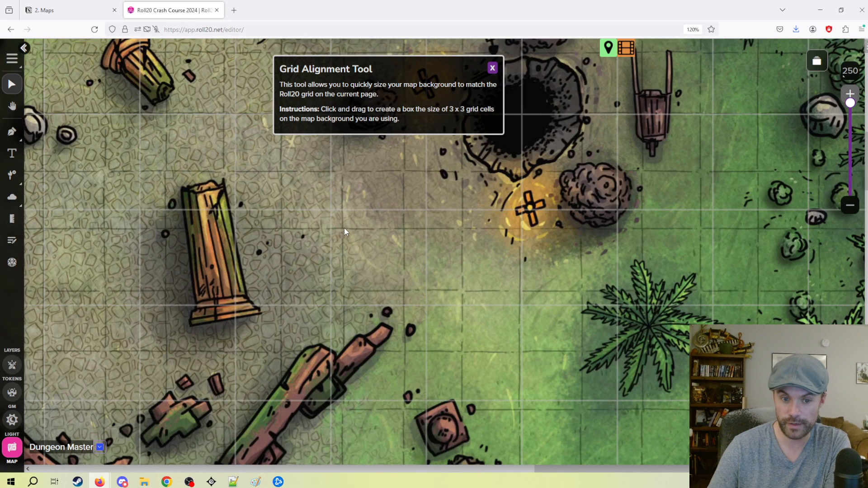
pyautogui.moveTo(344, 228); pyautogui.dragTo(519, 411)
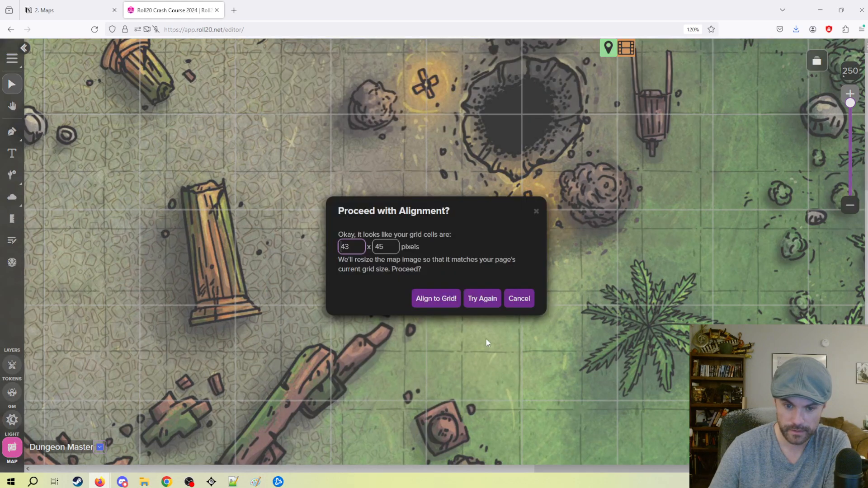
pyautogui.click(441, 301)
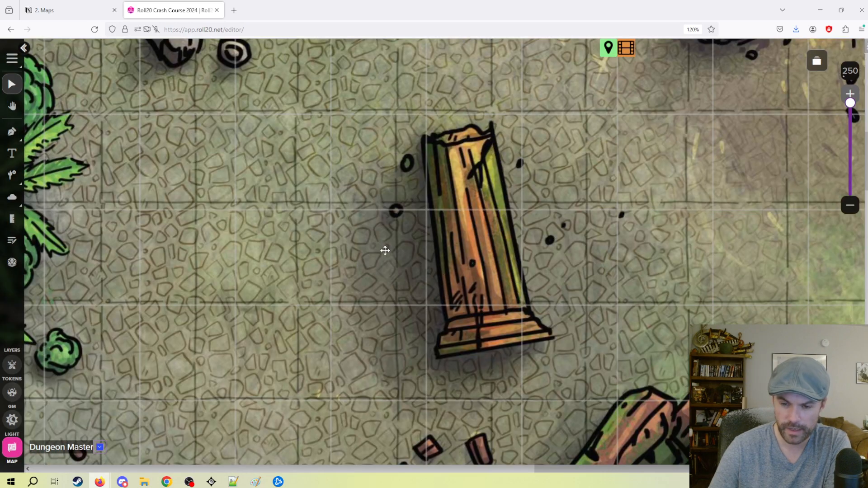
# Reposition the resized map so its upper-left corner meets the page corner, and check its lower edge against the page
pyautogui.scroll(-8, 309, 235)
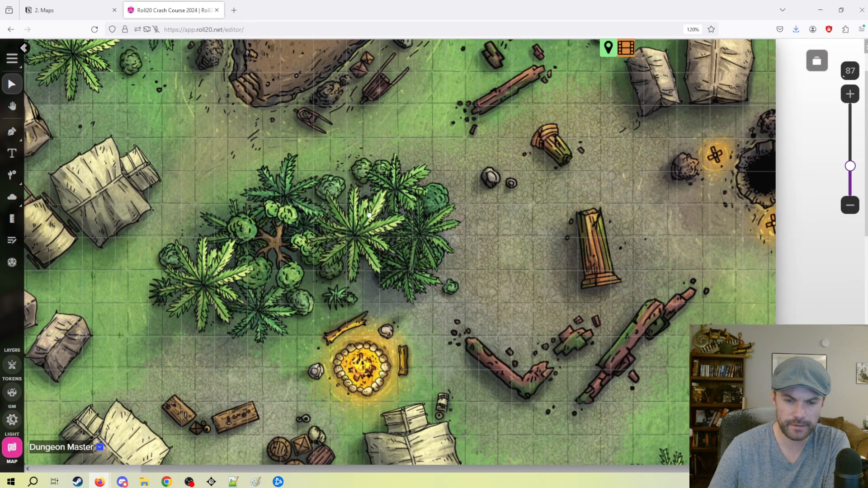
pyautogui.moveTo(369, 215); pyautogui.dragTo(488, 376)
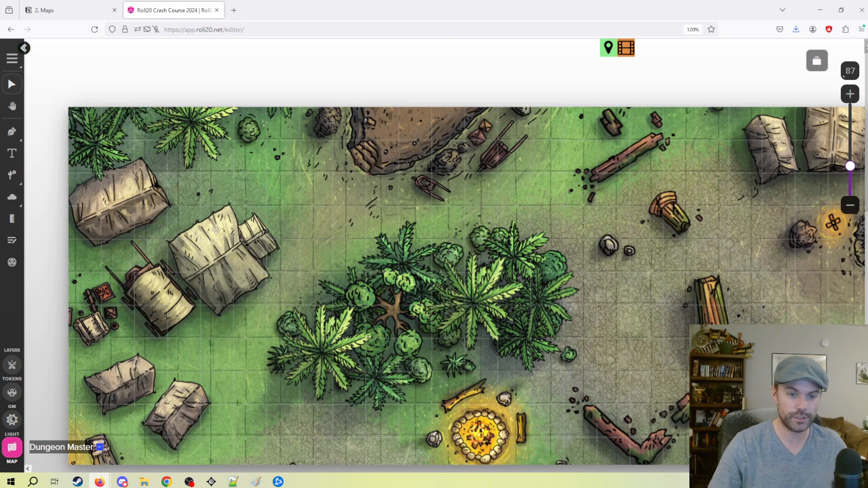
pyautogui.moveTo(190, 166); pyautogui.dragTo(356, 332)
pyautogui.moveTo(254, 289); pyautogui.dragTo(327, 254)
pyautogui.scroll(-3, 448, 270)
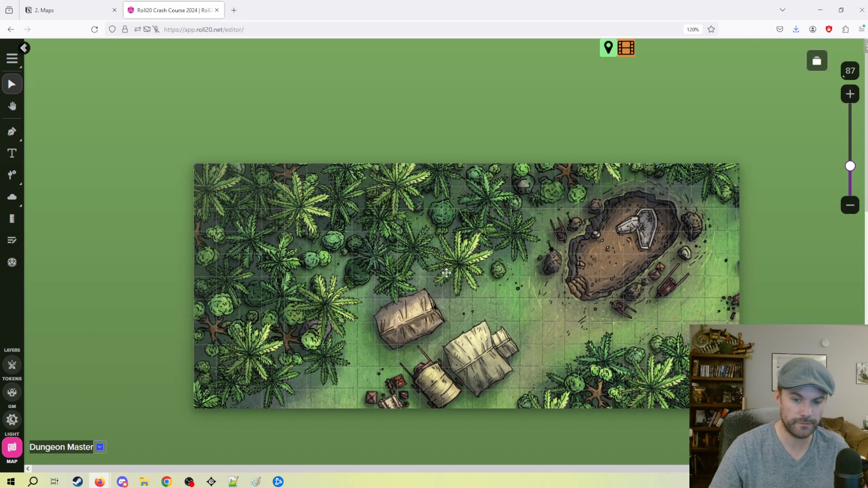
pyautogui.scroll(-5, 448, 270)
pyautogui.scroll(1, 552, 292)
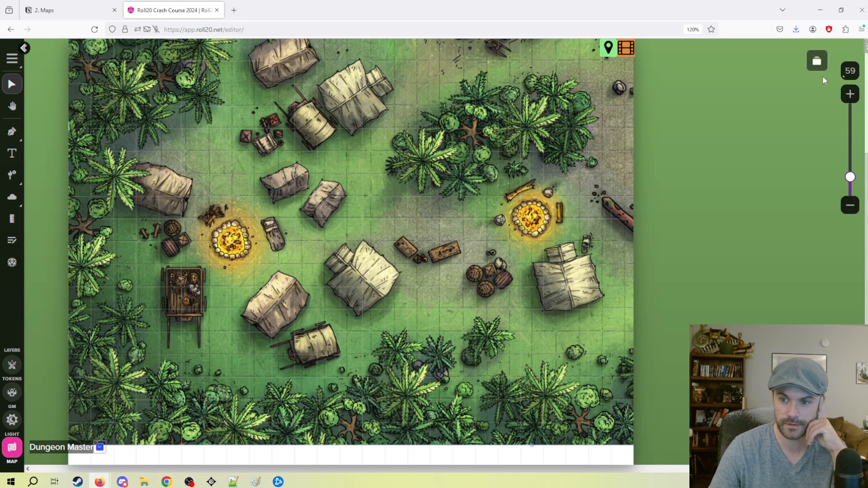
# Widen the page named grid to 37, 40, and finally 41 cells, saving the page settings after each change
pyautogui.click(817, 62)
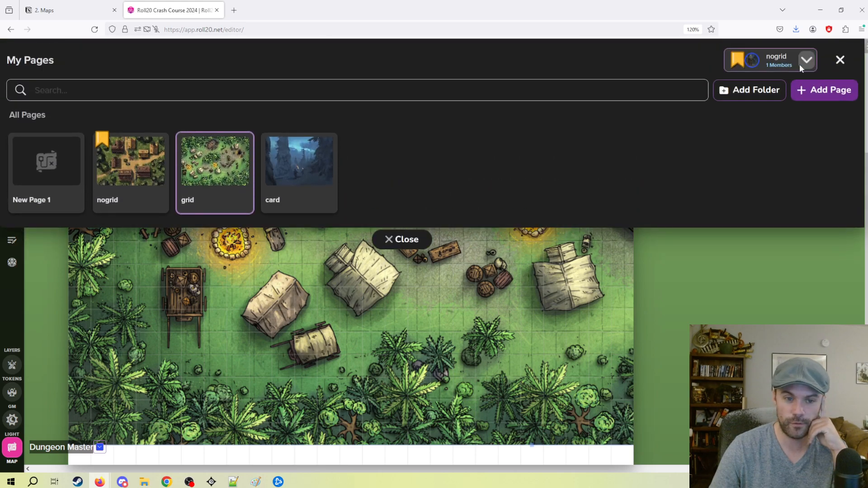
pyautogui.click(242, 144)
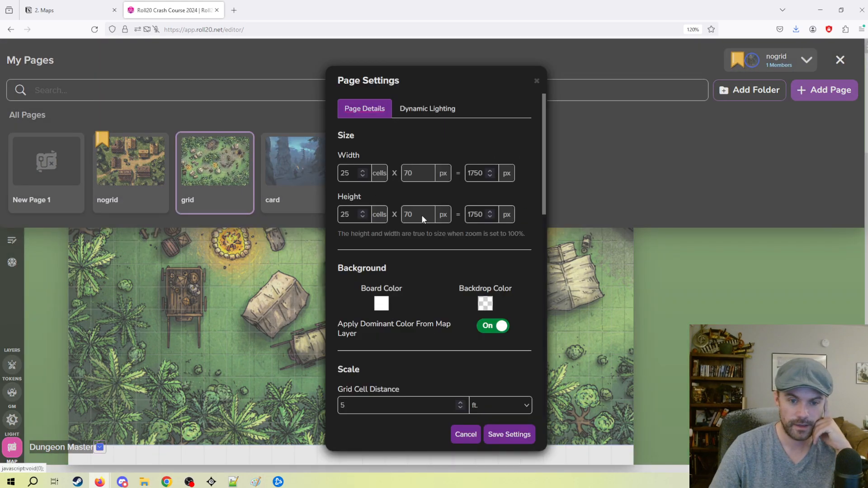
pyautogui.click(363, 171)
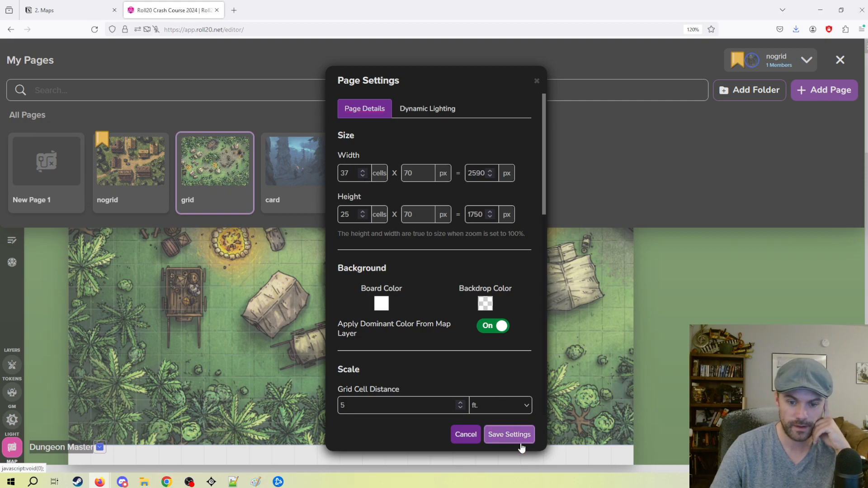
pyautogui.click(515, 441)
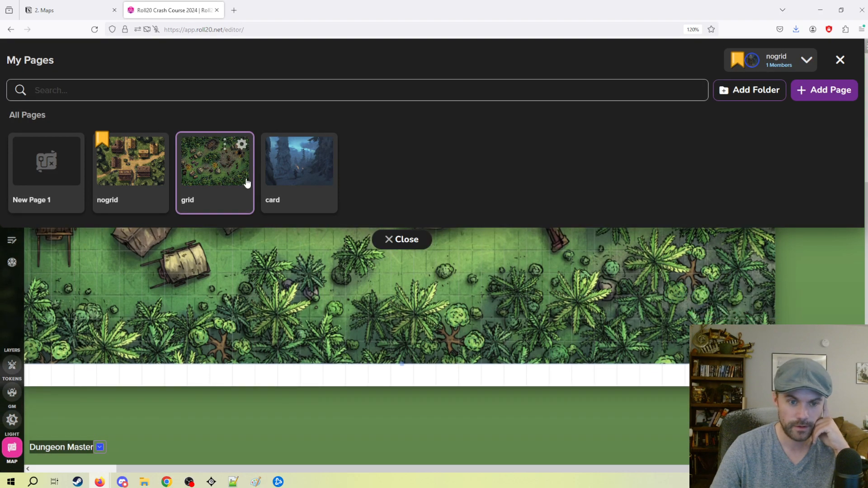
pyautogui.click(241, 144)
pyautogui.click(362, 171)
pyautogui.click(363, 171)
pyautogui.click(509, 435)
pyautogui.click(241, 144)
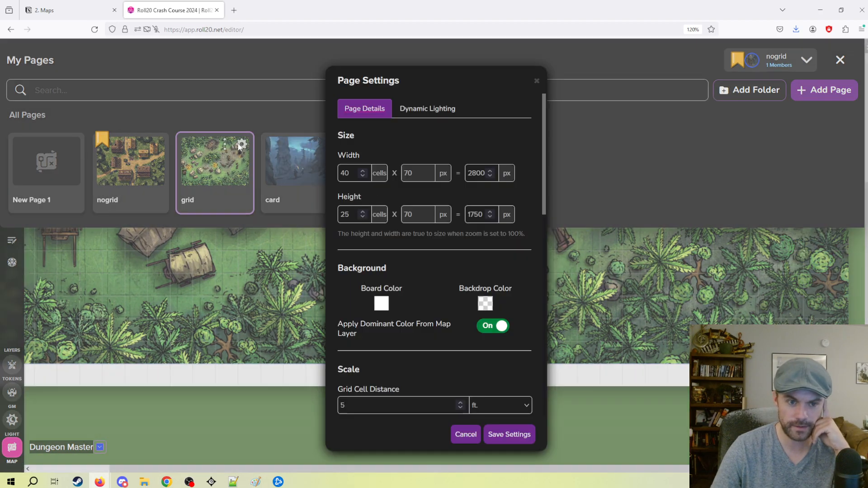
pyautogui.click(363, 171)
pyautogui.click(505, 433)
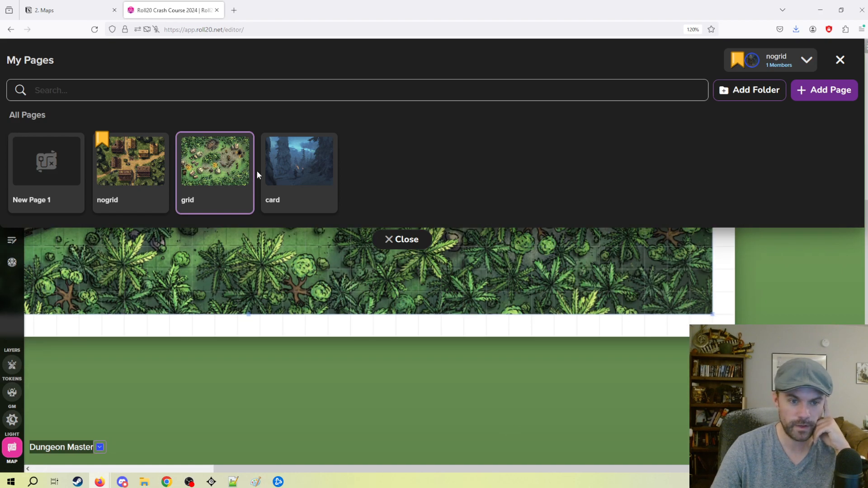
# Reduce the grid page's height in cells, save the page settings, and return to the map
pyautogui.click(242, 144)
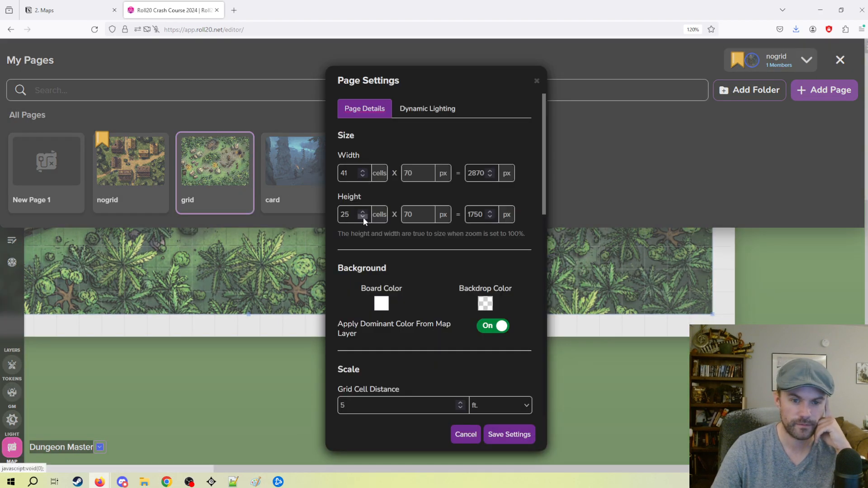
pyautogui.click(523, 437)
pyautogui.click(389, 236)
# Inspect the alignment between the printed grid and the page grid around the tents and the map's upper-left corner
pyautogui.moveTo(202, 127); pyautogui.dragTo(464, 321)
pyautogui.moveTo(272, 158); pyautogui.dragTo(415, 303)
pyautogui.scroll(6, 454, 269)
pyautogui.scroll(5, 415, 303)
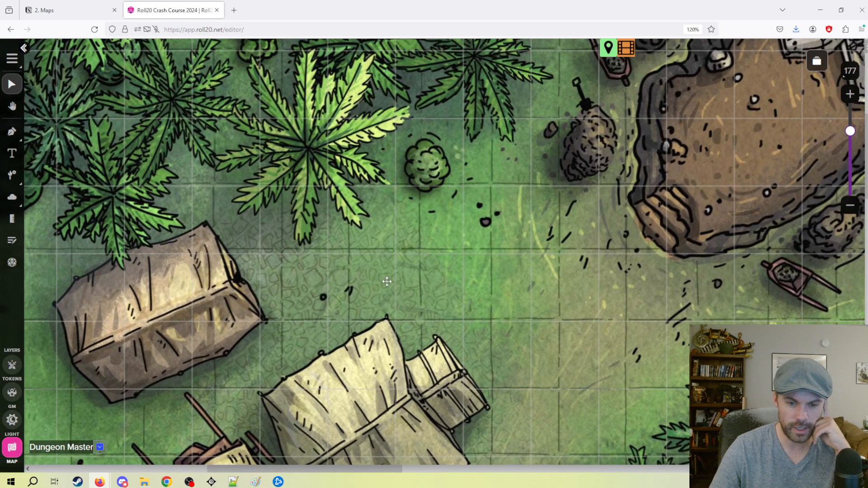
pyautogui.moveTo(304, 229); pyautogui.dragTo(385, 272)
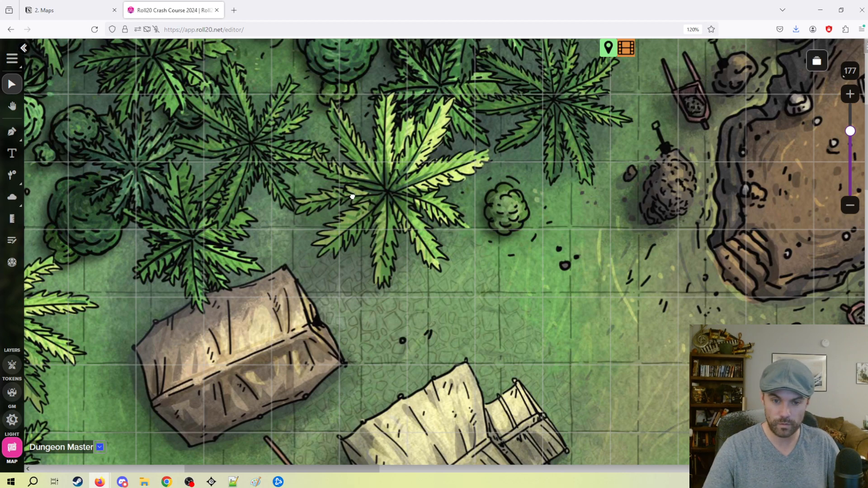
pyautogui.moveTo(352, 196); pyautogui.dragTo(449, 275)
pyautogui.moveTo(360, 217); pyautogui.dragTo(506, 337)
pyautogui.moveTo(357, 262); pyautogui.dragTo(554, 339)
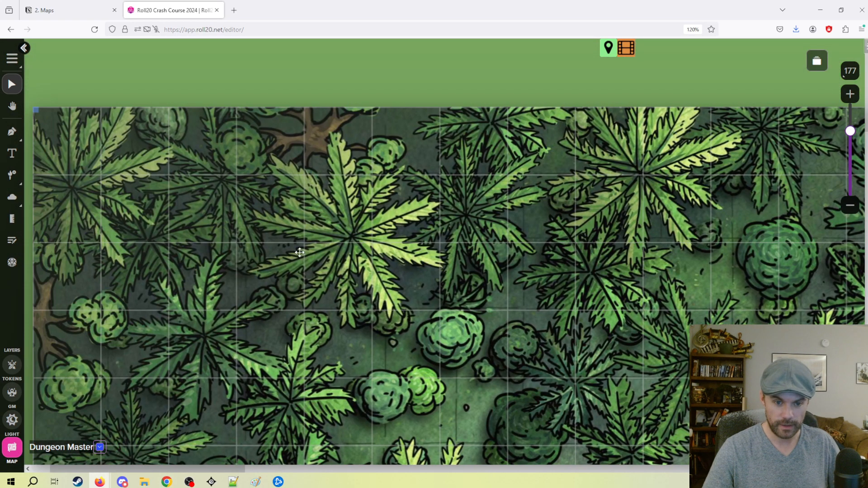
pyautogui.moveTo(303, 254); pyautogui.dragTo(441, 267)
pyautogui.moveTo(237, 222); pyautogui.dragTo(389, 296)
pyautogui.moveTo(447, 316); pyautogui.dragTo(438, 231)
pyautogui.moveTo(655, 383); pyautogui.dragTo(526, 281)
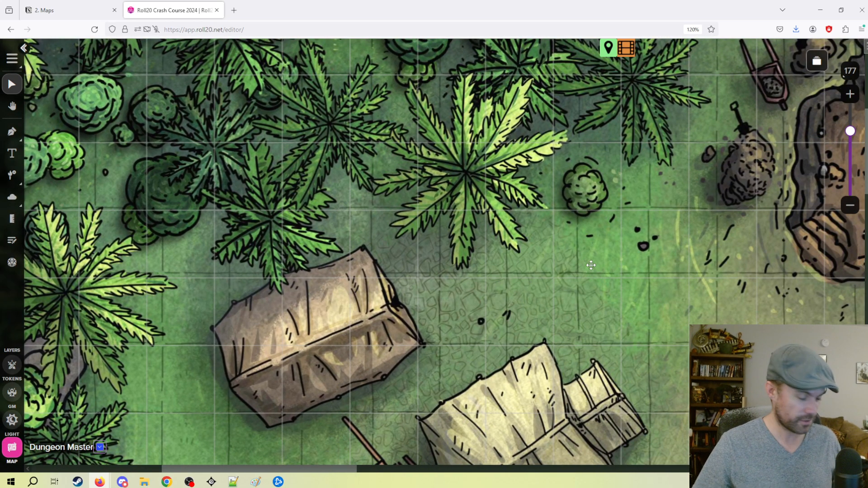
# Nudge the map slightly against the page grid and check the alignment around the tents, excavation pit and fallen column
pyautogui.moveTo(589, 264); pyautogui.dragTo(495, 285)
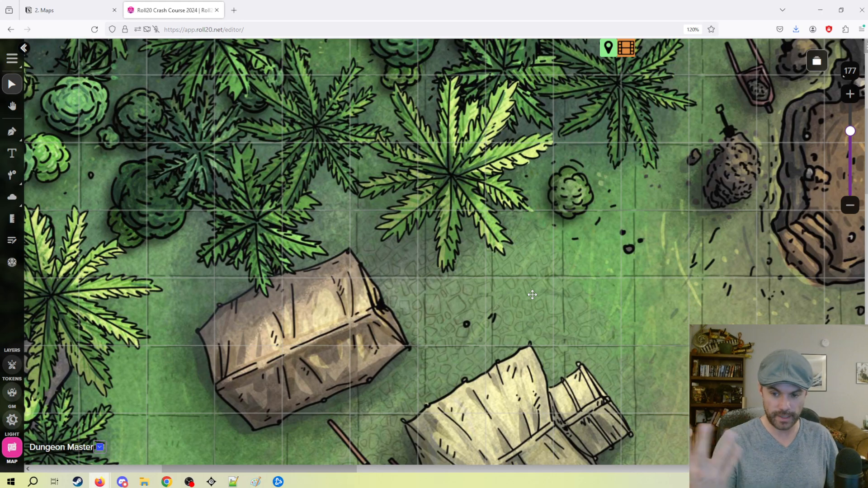
pyautogui.scroll(-2, 610, 262)
pyautogui.scroll(-1, 610, 262)
pyautogui.moveTo(568, 307); pyautogui.dragTo(427, 265)
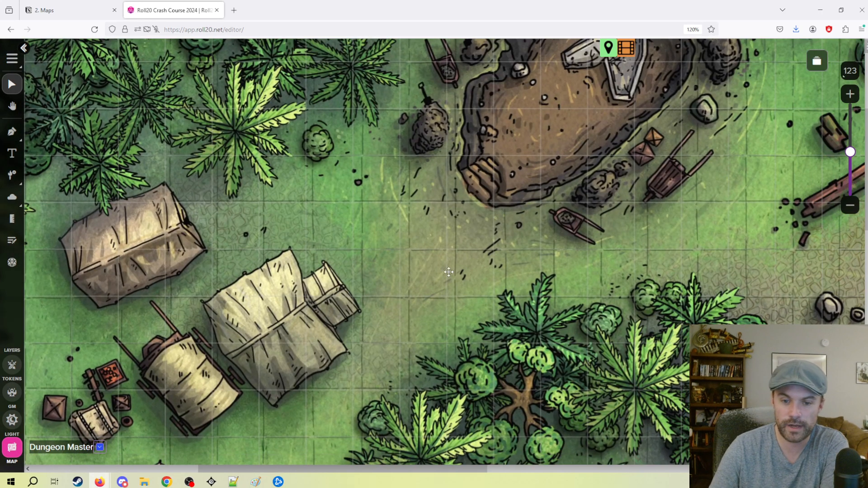
pyautogui.moveTo(615, 265); pyautogui.dragTo(453, 250)
pyautogui.moveTo(635, 195); pyautogui.dragTo(498, 281)
pyautogui.scroll(3, 498, 281)
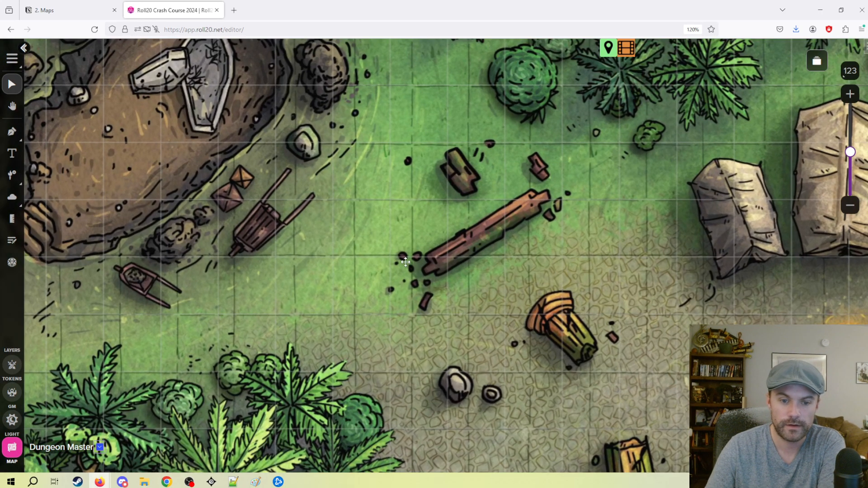
pyautogui.moveTo(155, 176); pyautogui.dragTo(397, 311)
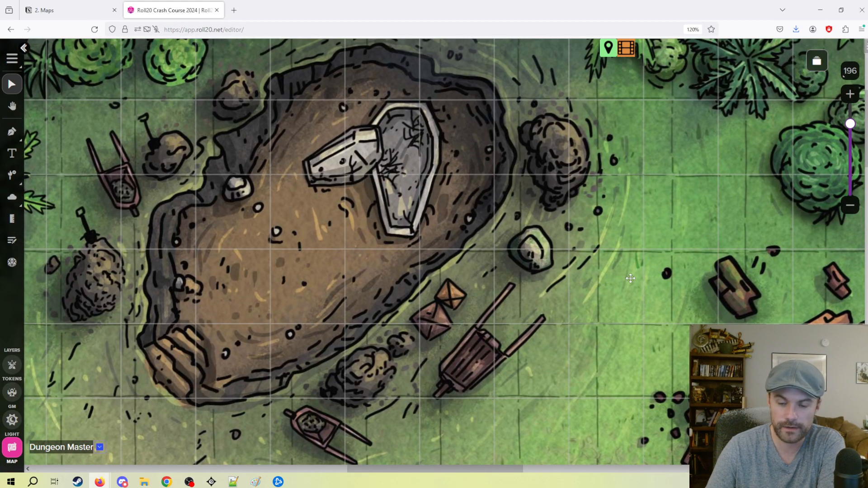
pyautogui.moveTo(626, 275); pyautogui.dragTo(474, 270)
pyautogui.scroll(-1, 475, 271)
pyautogui.moveTo(658, 324); pyautogui.dragTo(506, 243)
pyautogui.scroll(-1, 505, 245)
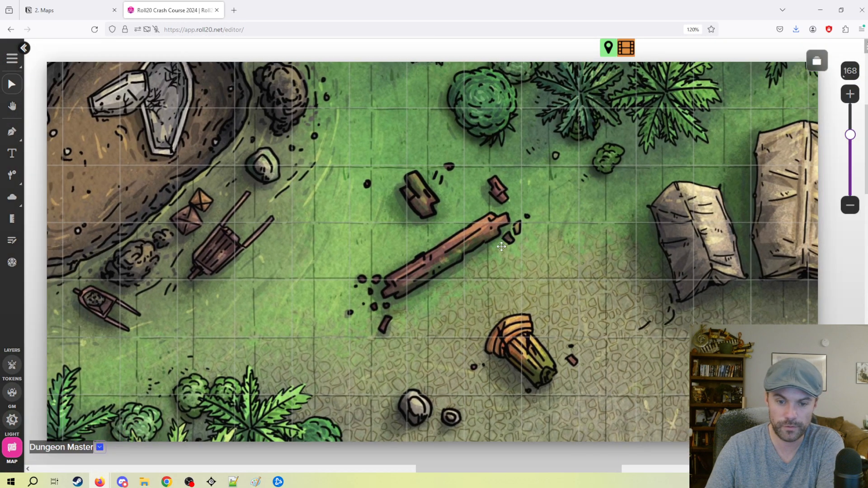
# Align the map to the page grid from a box spanning 3 x 3 printed cells around the fallen column
pyautogui.rightClick(372, 153)
pyautogui.moveTo(401, 271)
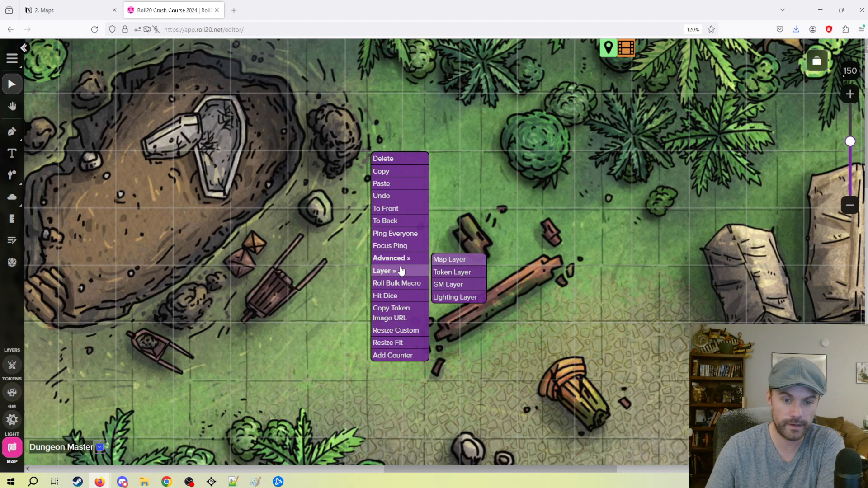
pyautogui.click(448, 332)
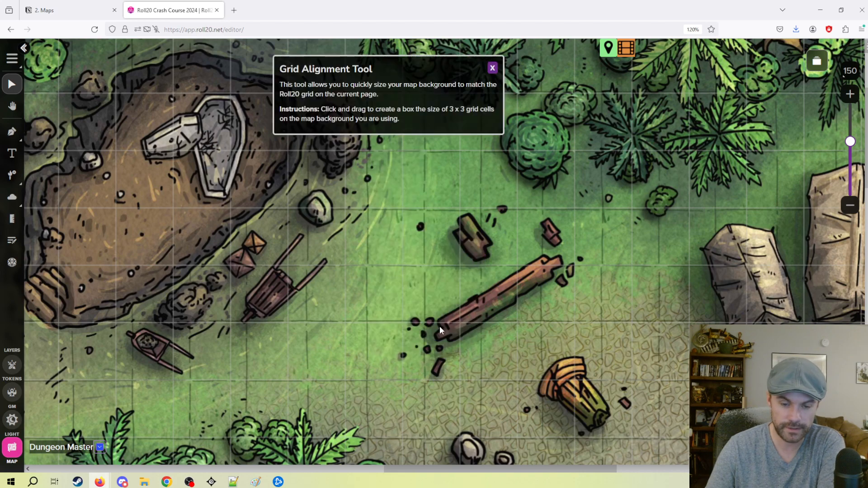
pyautogui.scroll(2, 370, 218)
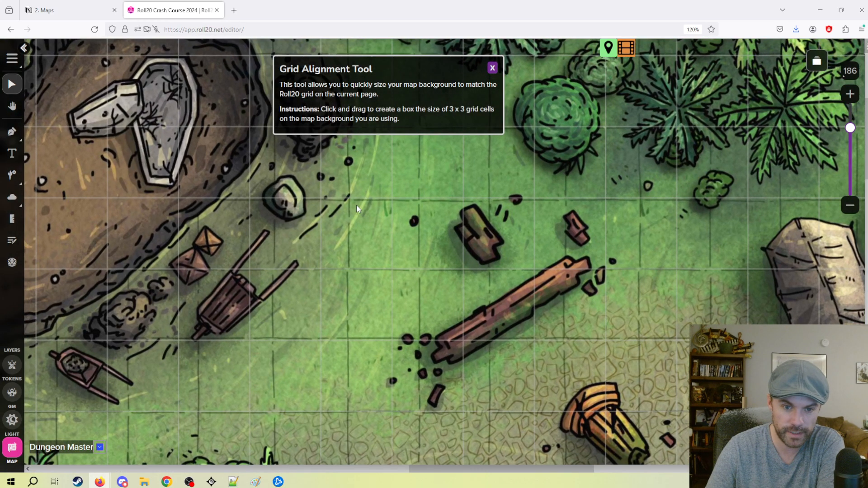
pyautogui.moveTo(349, 201); pyautogui.dragTo(563, 410)
pyautogui.click(446, 298)
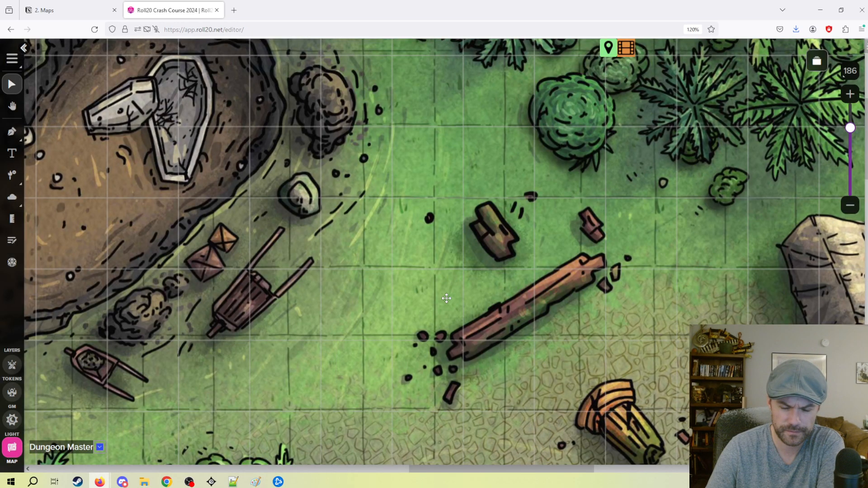
# Inspect the grid alignment from the tents and excavation pit across to the map's right edge
pyautogui.scroll(-5, 333, 205)
pyautogui.moveTo(237, 270); pyautogui.dragTo(839, 337)
pyautogui.moveTo(236, 289); pyautogui.dragTo(377, 295)
pyautogui.moveTo(299, 272); pyautogui.dragTo(141, 195)
pyautogui.moveTo(407, 267); pyautogui.dragTo(297, 219)
pyautogui.moveTo(451, 280); pyautogui.dragTo(379, 249)
pyautogui.moveTo(455, 283); pyautogui.dragTo(435, 283)
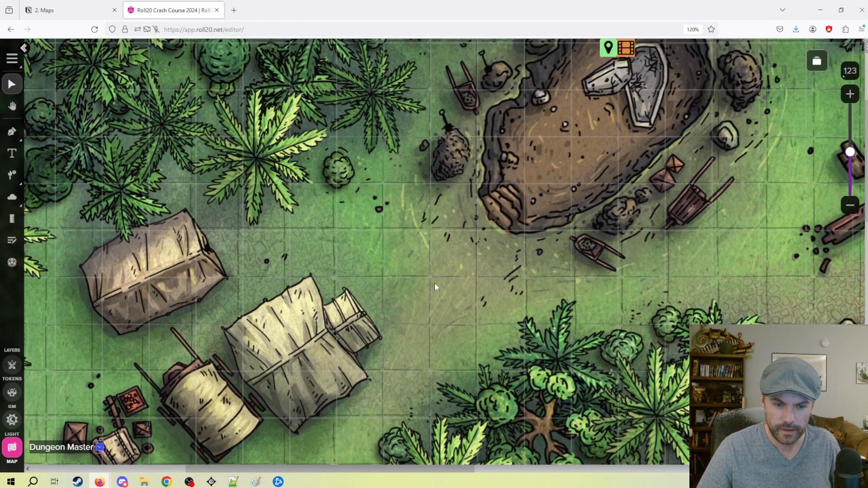
pyautogui.moveTo(620, 337); pyautogui.dragTo(388, 280)
pyautogui.moveTo(768, 343); pyautogui.dragTo(617, 303)
pyautogui.moveTo(839, 338); pyautogui.dragTo(556, 221)
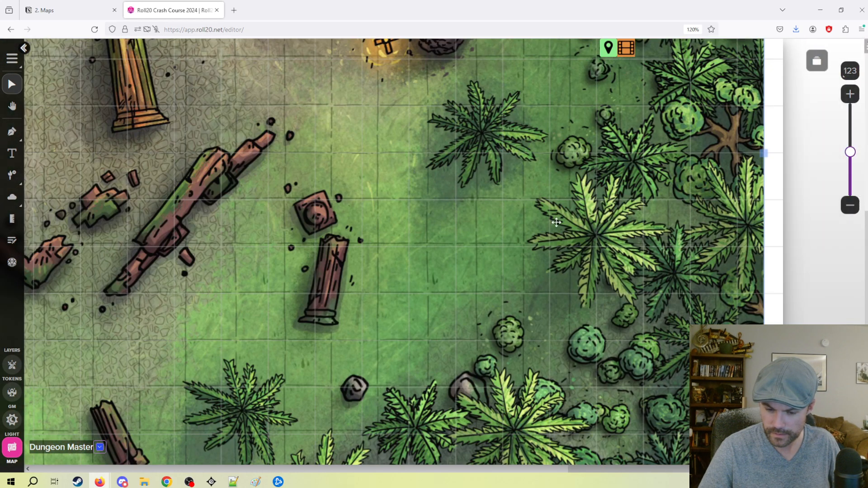
# Examine the alignment around the broken pillars, the dark sinkhole and the map's upper edge
pyautogui.moveTo(580, 309); pyautogui.dragTo(556, 219)
pyautogui.moveTo(643, 341); pyautogui.dragTo(540, 294)
pyautogui.moveTo(190, 138); pyautogui.dragTo(464, 277)
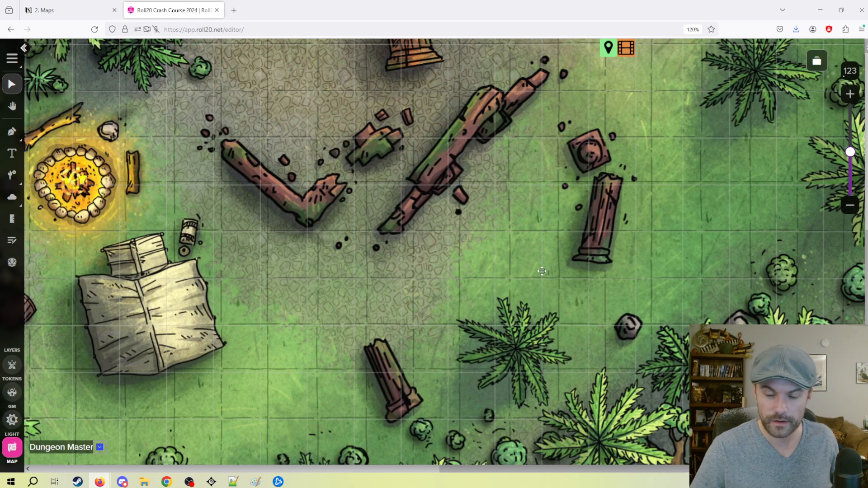
pyautogui.moveTo(736, 198); pyautogui.dragTo(601, 240)
pyautogui.moveTo(681, 94); pyautogui.dragTo(552, 303)
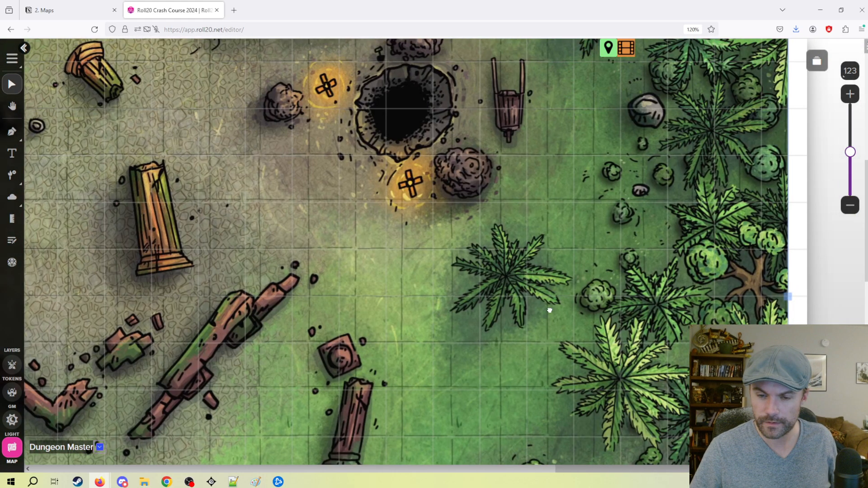
pyautogui.moveTo(615, 210); pyautogui.dragTo(597, 339)
pyautogui.moveTo(524, 207); pyautogui.dragTo(556, 362)
pyautogui.moveTo(516, 247); pyautogui.dragTo(538, 331)
# Shift the map to meet the page's right edge, and move it inward from the page's upper-left corner
pyautogui.moveTo(696, 195); pyautogui.dragTo(722, 193)
pyautogui.press('alt')
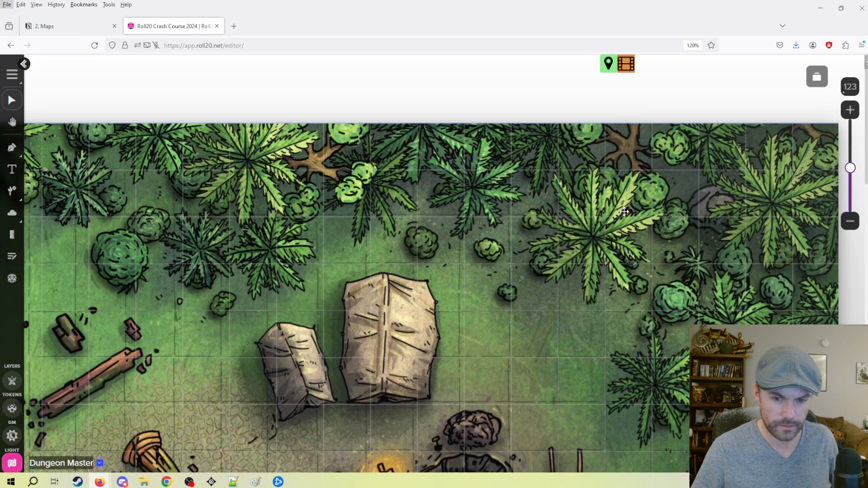
pyautogui.moveTo(584, 226); pyautogui.dragTo(528, 250)
pyautogui.scroll(-2, 439, 262)
pyautogui.moveTo(327, 276); pyautogui.dragTo(691, 271)
pyautogui.moveTo(139, 181); pyautogui.dragTo(426, 250)
pyautogui.moveTo(156, 255); pyautogui.dragTo(325, 252)
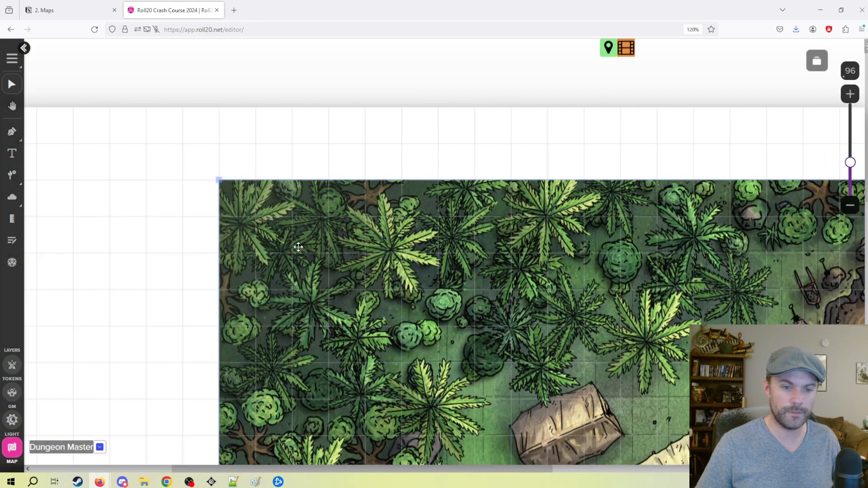
# Shrink the map repeatedly from its upper-left corner, moving it back toward the page corner between resizes
pyautogui.moveTo(220, 180); pyautogui.dragTo(491, 362)
pyautogui.moveTo(654, 411); pyautogui.dragTo(300, 186)
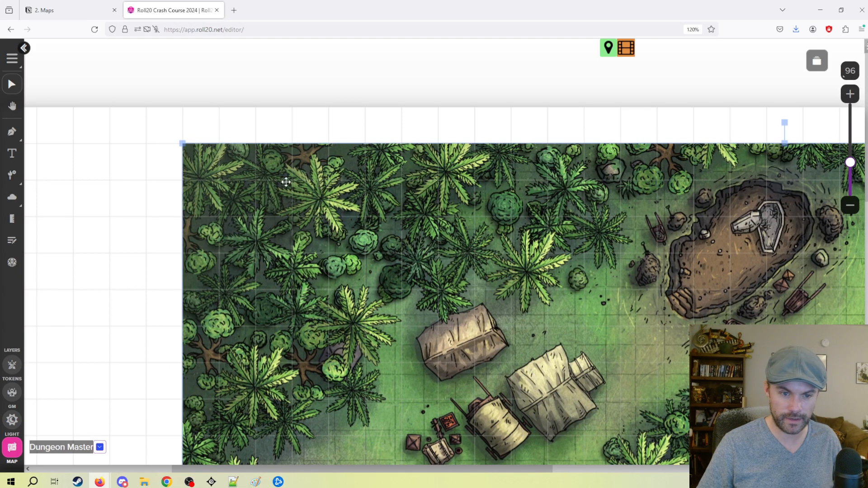
pyautogui.moveTo(182, 143); pyautogui.dragTo(548, 362)
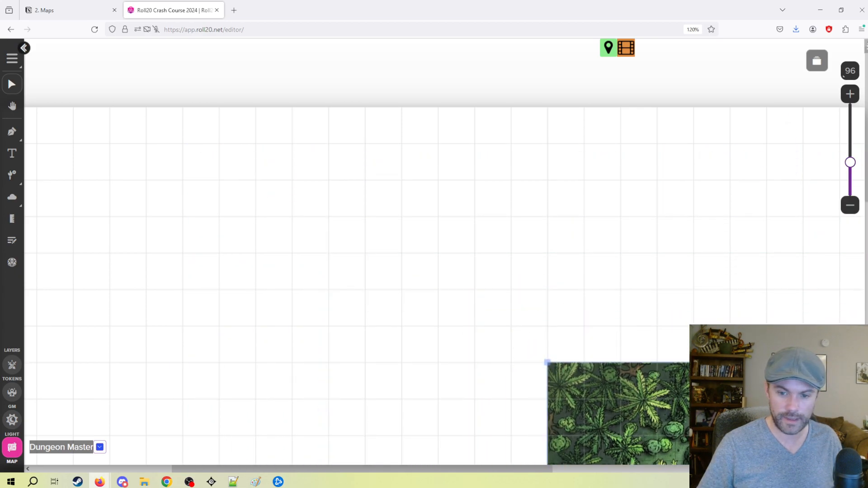
pyautogui.moveTo(710, 433); pyautogui.dragTo(350, 217)
pyautogui.moveTo(568, 341); pyautogui.dragTo(460, 303)
pyautogui.moveTo(180, 192); pyautogui.dragTo(250, 255)
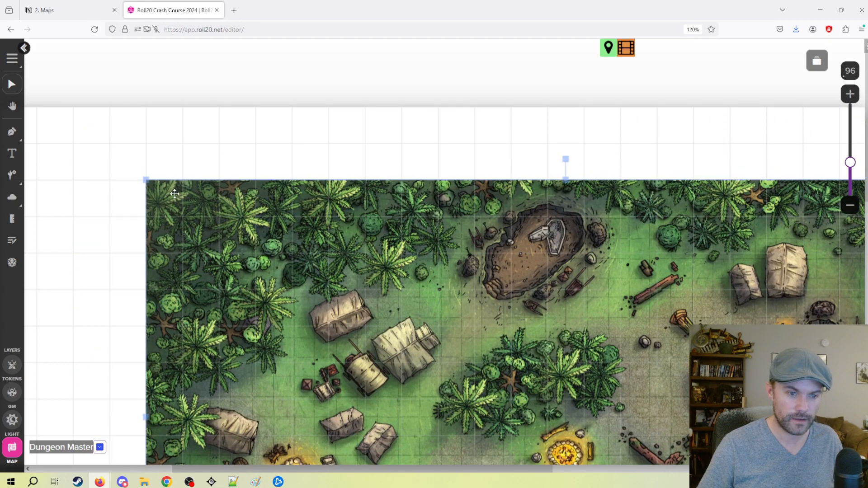
pyautogui.click(151, 178)
pyautogui.click(159, 195)
pyautogui.moveTo(146, 180); pyautogui.dragTo(432, 356)
pyautogui.moveTo(570, 397); pyautogui.dragTo(323, 224)
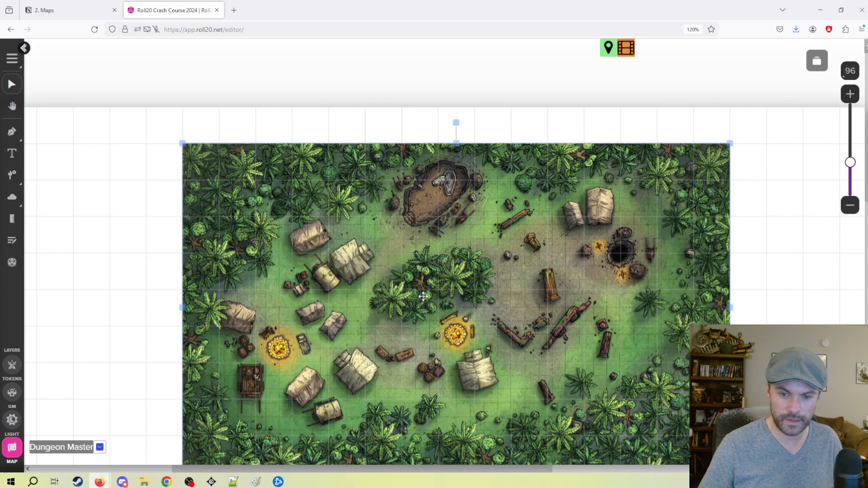
pyautogui.moveTo(182, 143); pyautogui.dragTo(323, 224)
pyautogui.scroll(5, 520, 341)
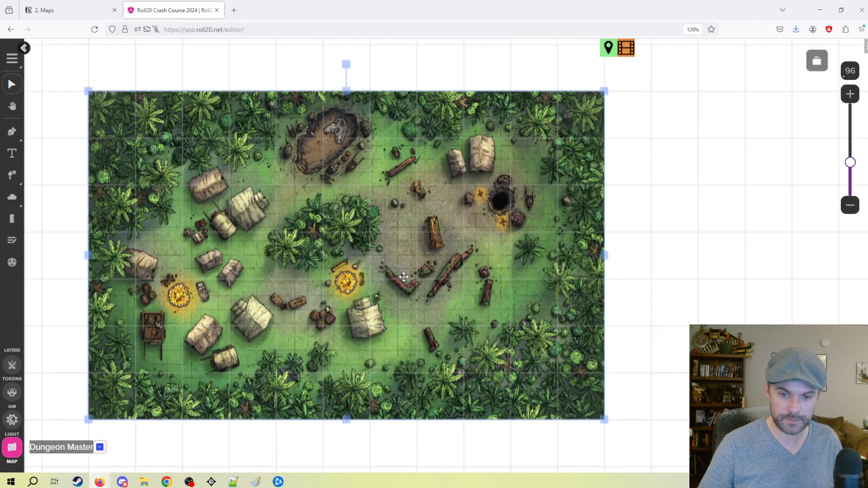
pyautogui.scroll(5, 441, 309)
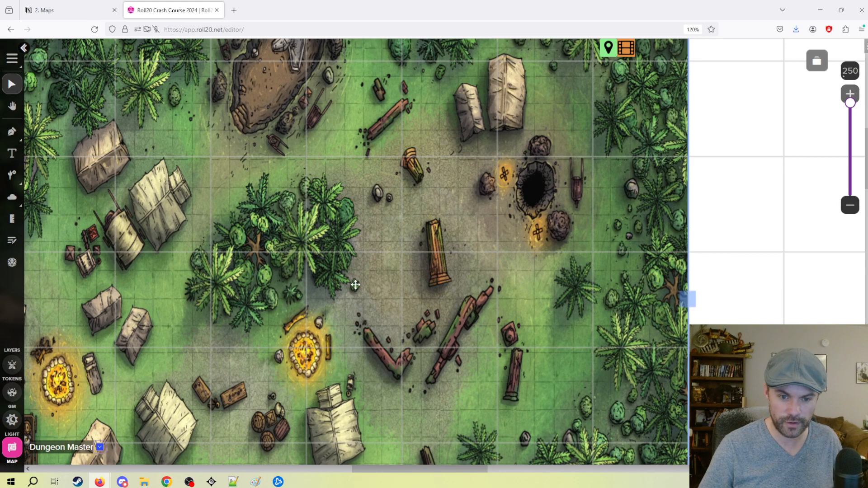
pyautogui.rightClick(338, 270)
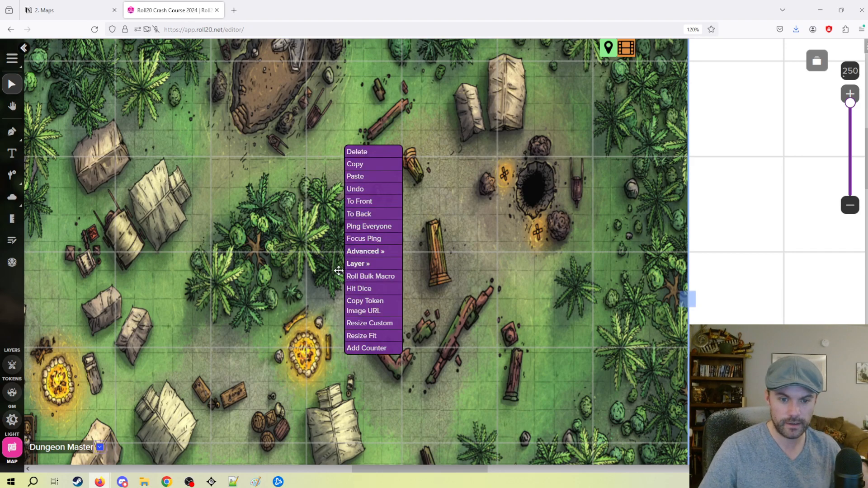
pyautogui.moveTo(364, 251)
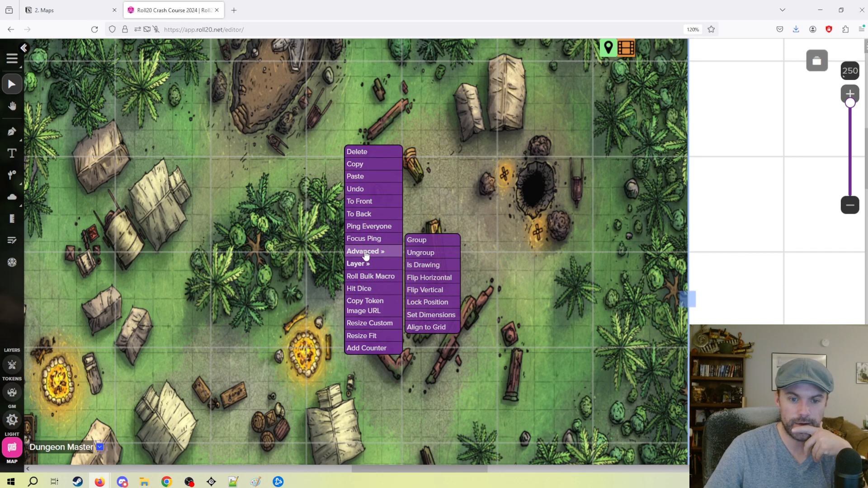
pyautogui.click(434, 328)
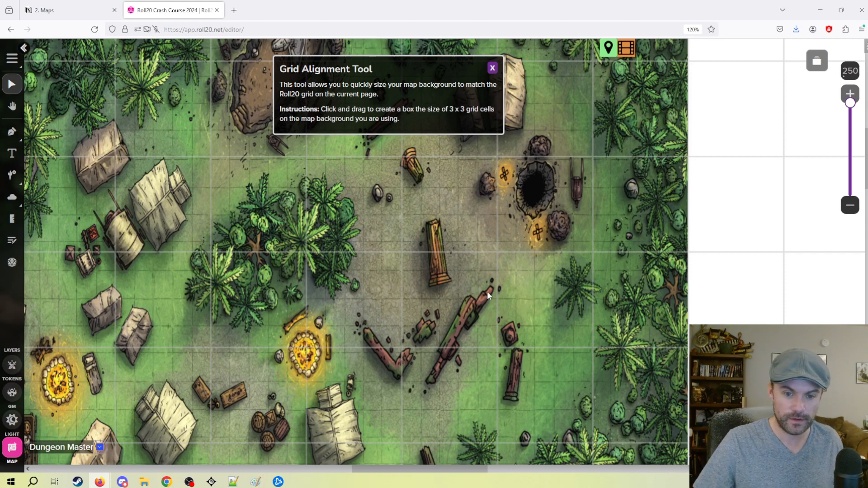
pyautogui.rightClick(526, 303)
pyautogui.click(525, 299)
pyautogui.moveTo(436, 244); pyautogui.dragTo(440, 230)
# Align the shrunken map to the page grid from a 3 x 3 cell box beside the lower tent, accepting 14 x 20 pixel cells
pyautogui.scroll(-4, 440, 229)
pyautogui.hscroll(-2, 470, 254)
pyautogui.moveTo(498, 253); pyautogui.dragTo(442, 247)
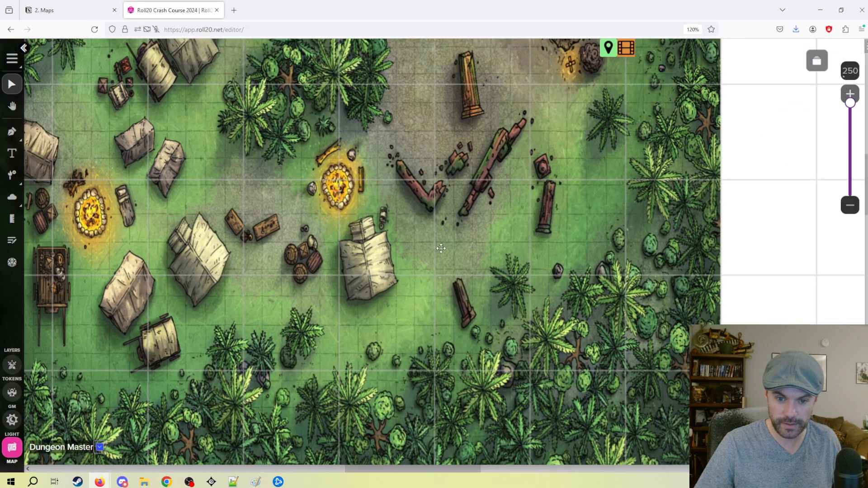
pyautogui.rightClick(442, 218)
pyautogui.moveTo(445, 202)
pyautogui.moveTo(445, 186)
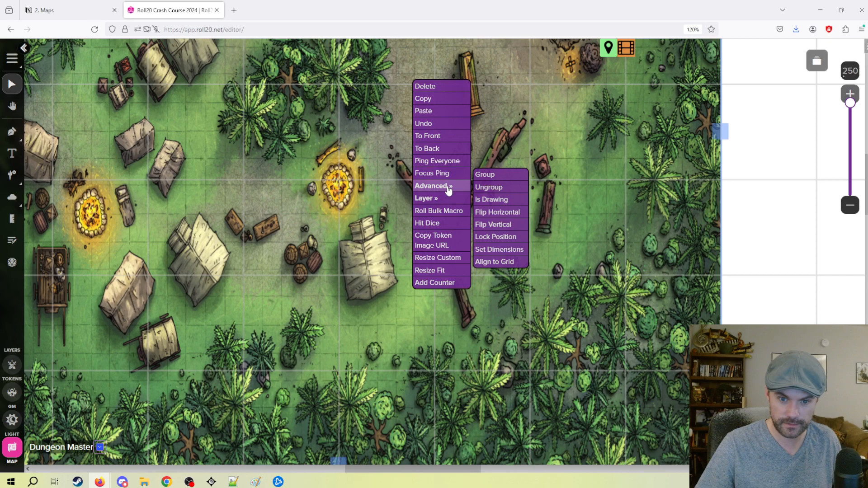
pyautogui.click(488, 257)
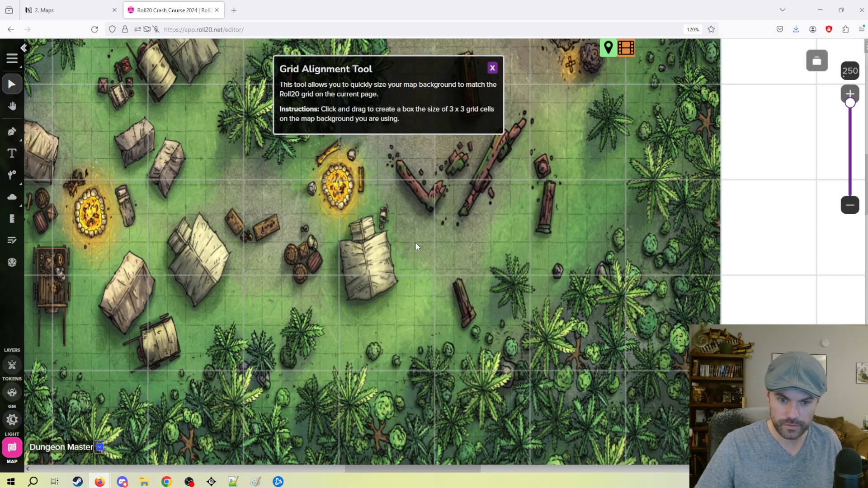
pyautogui.moveTo(416, 243); pyautogui.dragTo(473, 325)
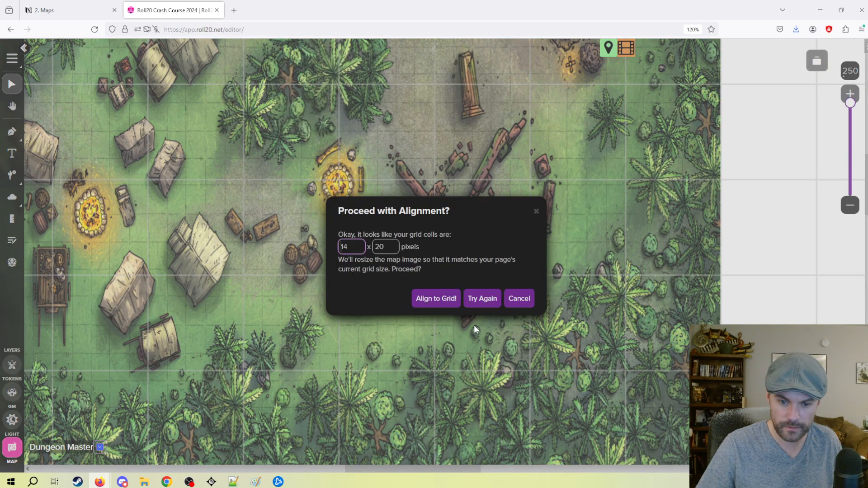
pyautogui.click(448, 302)
# Nudge the rescaled map sideways to match its printed grid to the page grid near the upper-left tents
pyautogui.moveTo(514, 284); pyautogui.dragTo(468, 289)
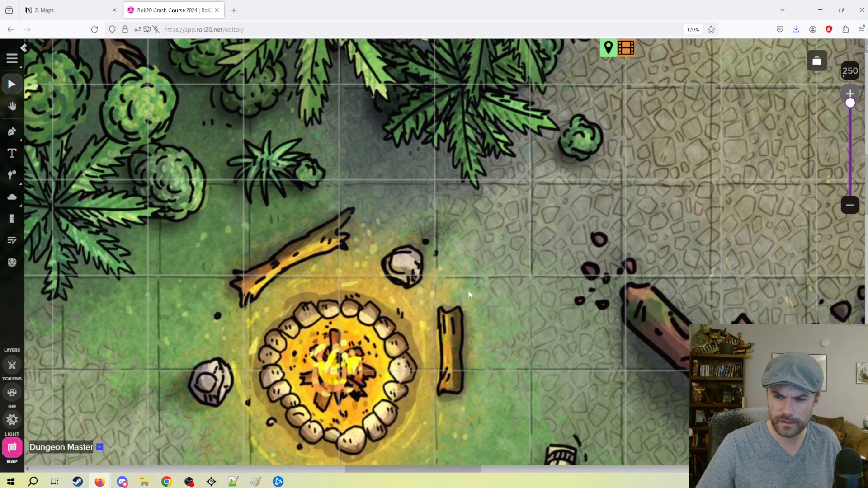
pyautogui.scroll(-10, 484, 283)
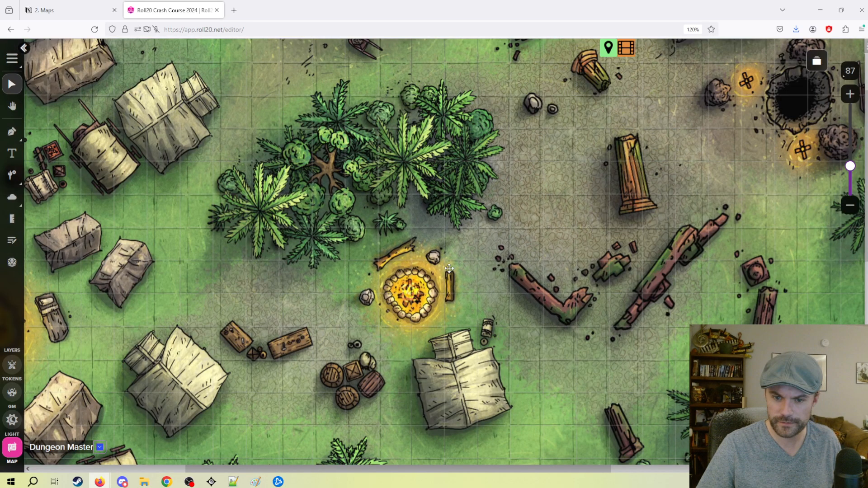
pyautogui.moveTo(335, 212); pyautogui.dragTo(561, 319)
pyautogui.moveTo(301, 253); pyautogui.dragTo(442, 286)
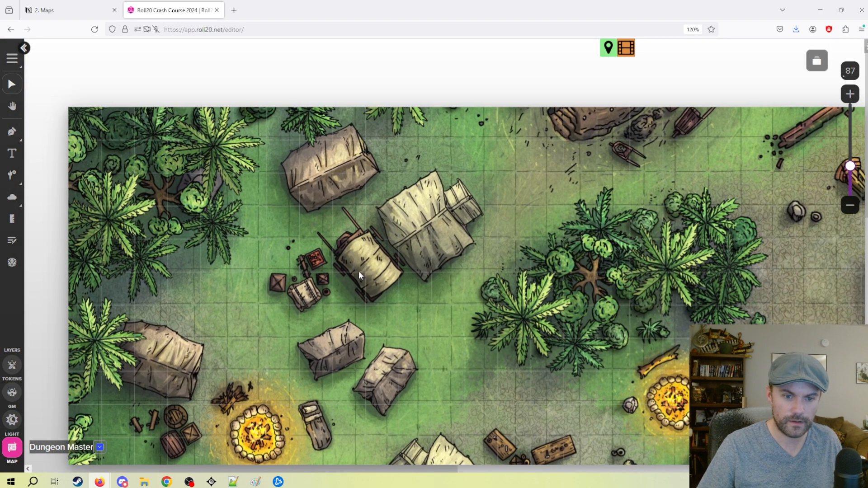
pyautogui.moveTo(359, 273); pyautogui.dragTo(372, 274)
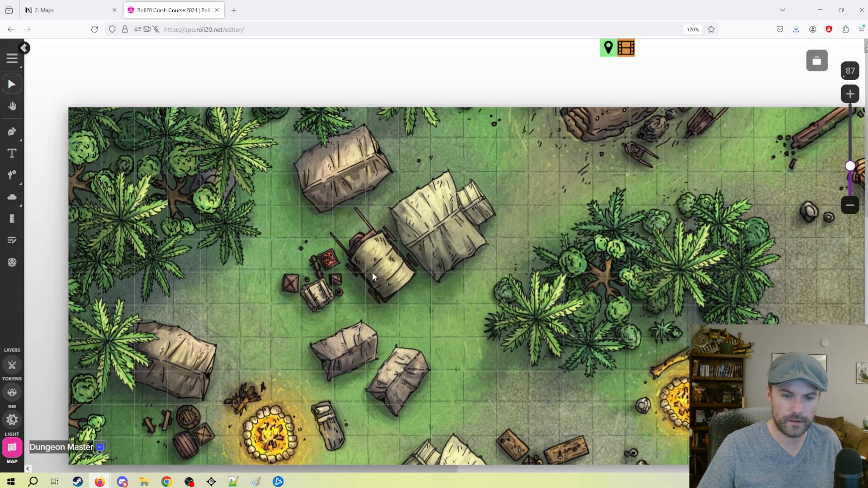
# Stretch the map's right edge outward slightly to match its printed columns to the page grid
pyautogui.moveTo(639, 304); pyautogui.dragTo(418, 270)
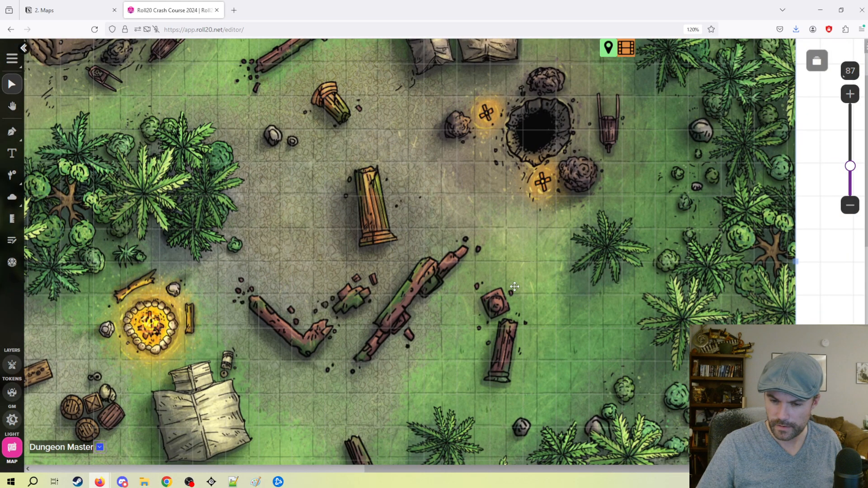
pyautogui.moveTo(527, 287); pyautogui.dragTo(466, 235)
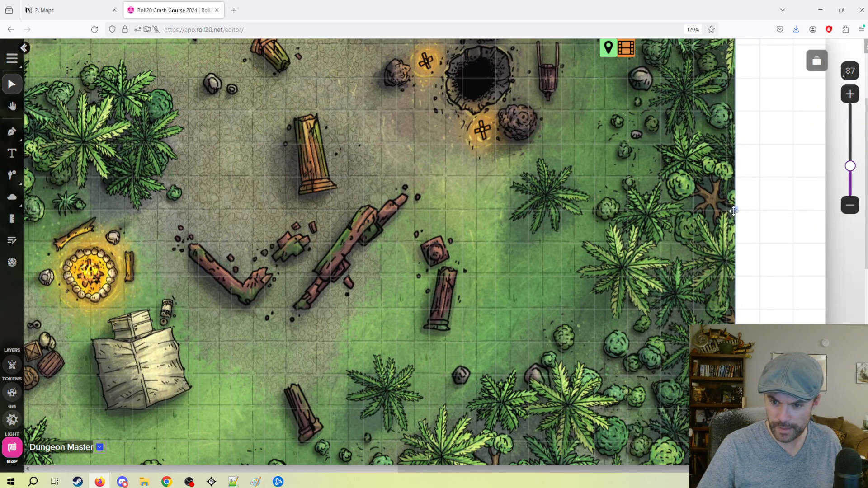
pyautogui.moveTo(737, 211); pyautogui.dragTo(757, 210)
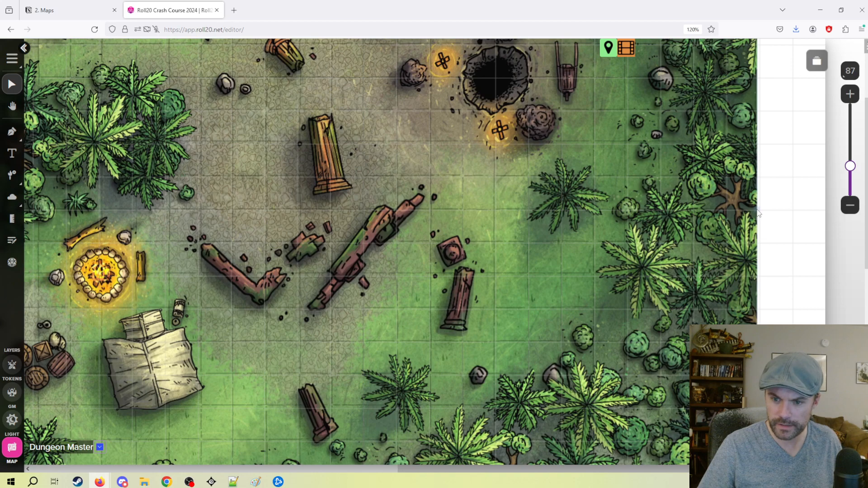
# Widen the jungle camp map slightly further from its right edge until its printed columns meet the page grid lines
pyautogui.moveTo(367, 253); pyautogui.dragTo(536, 237)
pyautogui.moveTo(443, 276); pyautogui.dragTo(593, 211)
pyautogui.moveTo(342, 218); pyautogui.dragTo(469, 213)
pyautogui.moveTo(801, 206); pyautogui.dragTo(488, 204)
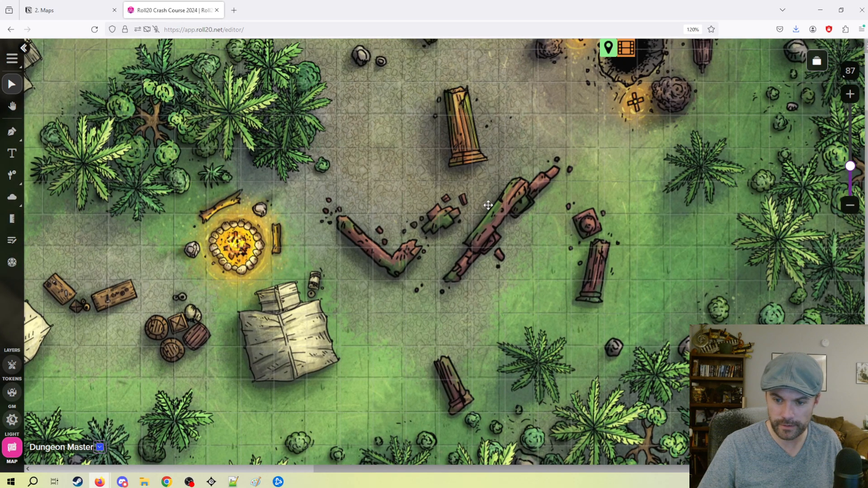
pyautogui.moveTo(619, 241); pyautogui.dragTo(487, 240)
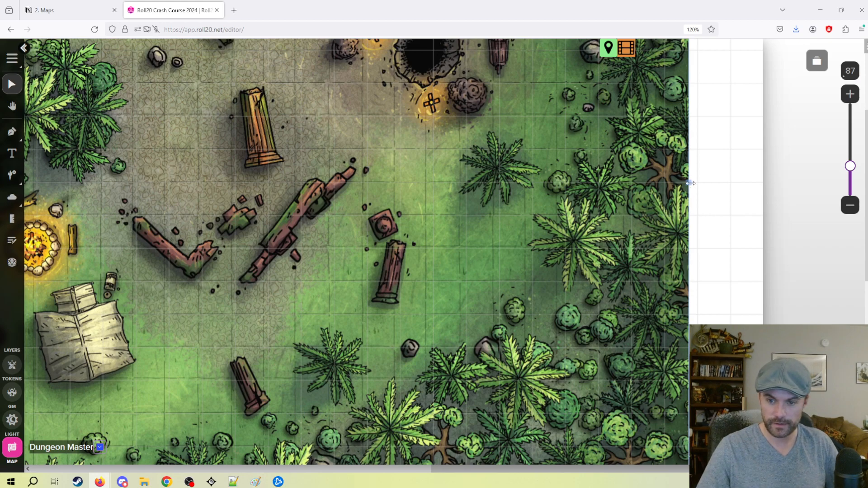
pyautogui.press('alt')
pyautogui.moveTo(688, 184); pyautogui.dragTo(695, 191)
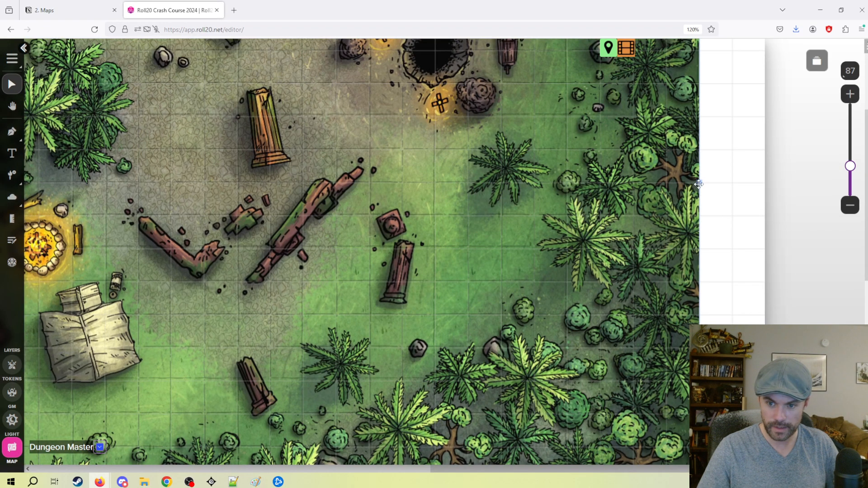
# Examine how the map's printed grid lines up with the page grid across the tents, campfires, ruins and pit
pyautogui.moveTo(366, 205); pyautogui.dragTo(563, 335)
pyautogui.moveTo(440, 259); pyautogui.dragTo(607, 326)
pyautogui.moveTo(674, 318); pyautogui.dragTo(439, 214)
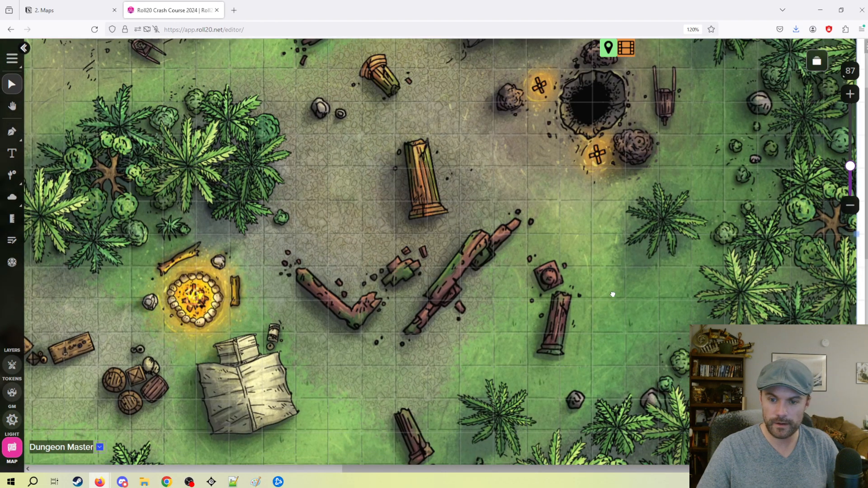
pyautogui.moveTo(615, 300); pyautogui.dragTo(581, 246)
pyautogui.moveTo(525, 253); pyautogui.dragTo(537, 215)
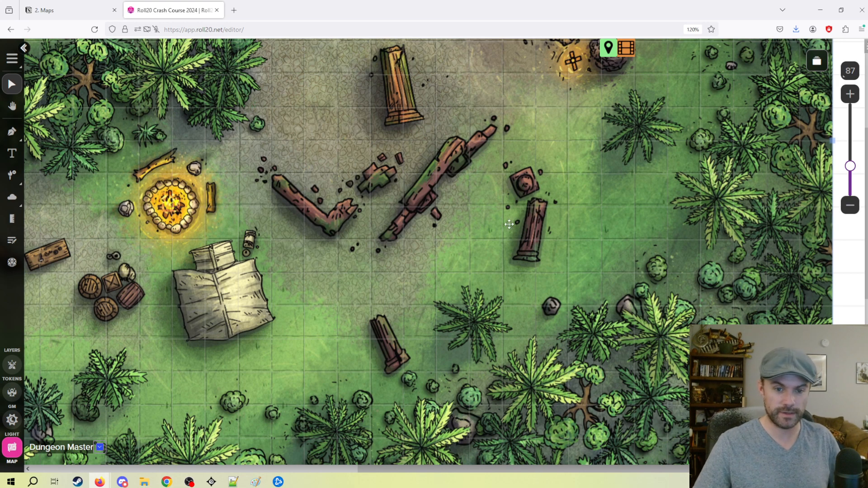
pyautogui.moveTo(362, 262); pyautogui.dragTo(576, 272)
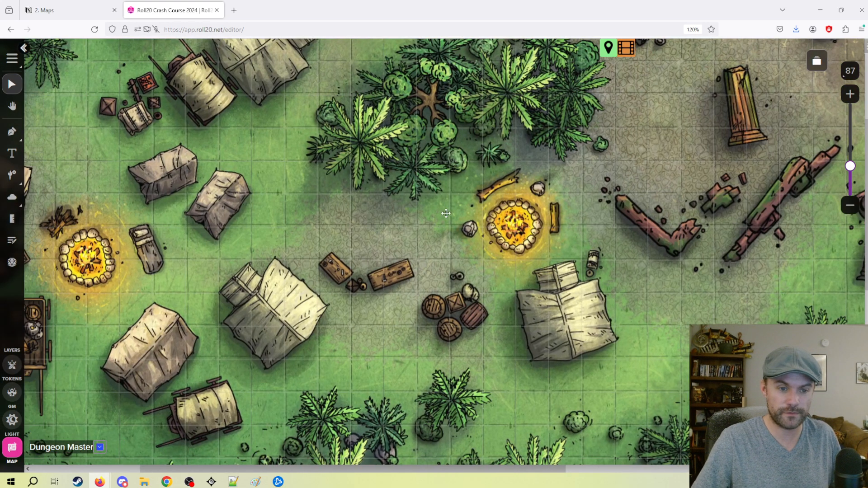
pyautogui.moveTo(452, 219); pyautogui.dragTo(568, 327)
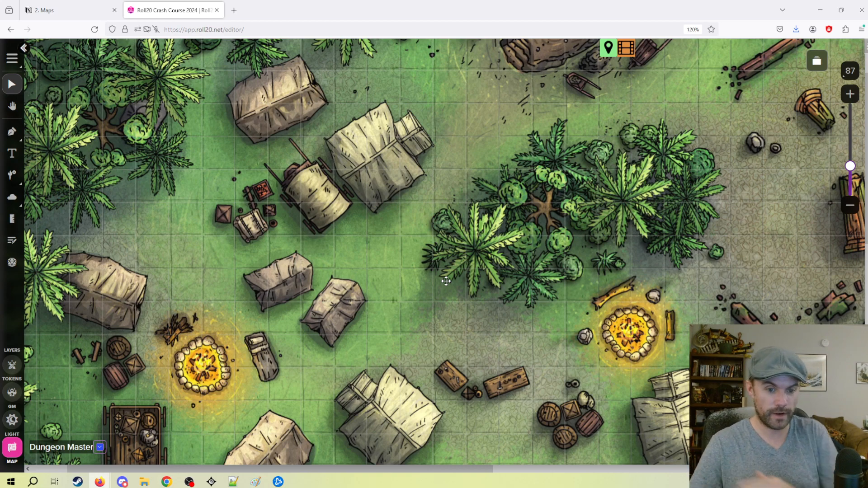
pyautogui.moveTo(457, 268); pyautogui.dragTo(238, 210)
pyautogui.moveTo(584, 253)
pyautogui.mouseDown()
pyautogui.moveTo(553, 317)
pyautogui.moveTo(437, 352)
pyautogui.mouseUp()
pyautogui.moveTo(606, 266); pyautogui.dragTo(379, 374)
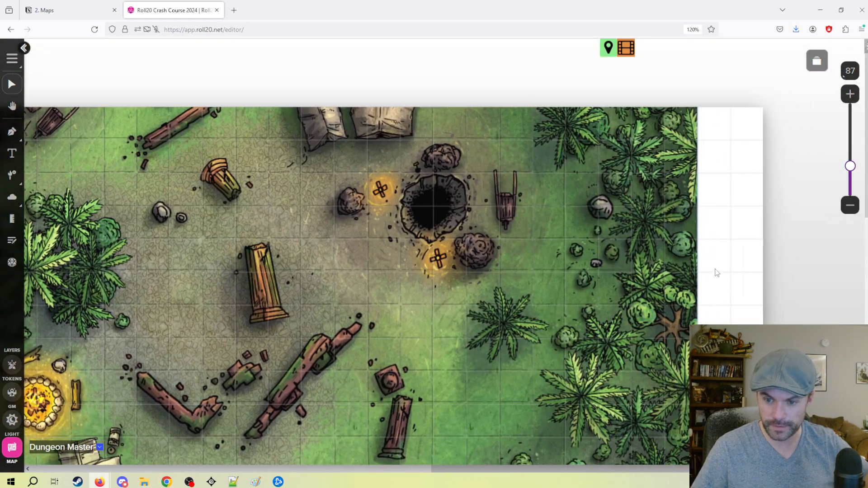
pyautogui.moveTo(515, 243); pyautogui.dragTo(479, 241)
# Set the size of the page named grid to 39 cells wide by 20 cells high and save the page settings
pyautogui.scroll(-5, 479, 241)
pyautogui.scroll(-4, 563, 219)
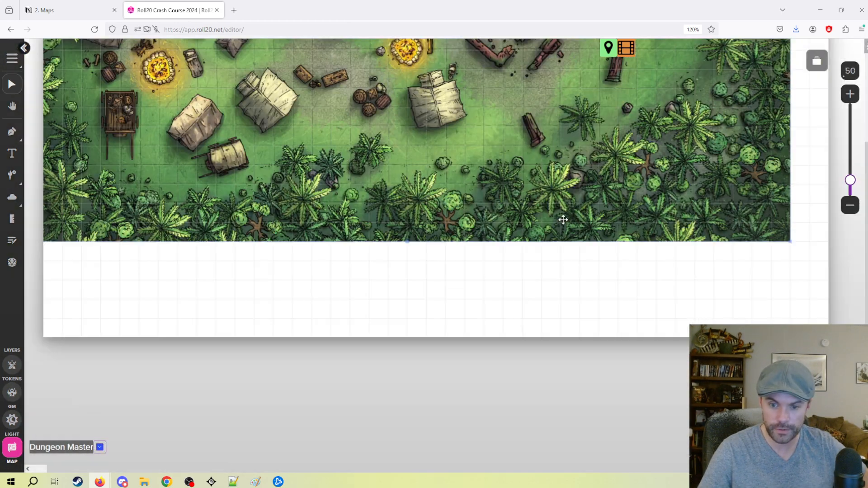
pyautogui.scroll(3, 562, 220)
pyautogui.click(816, 60)
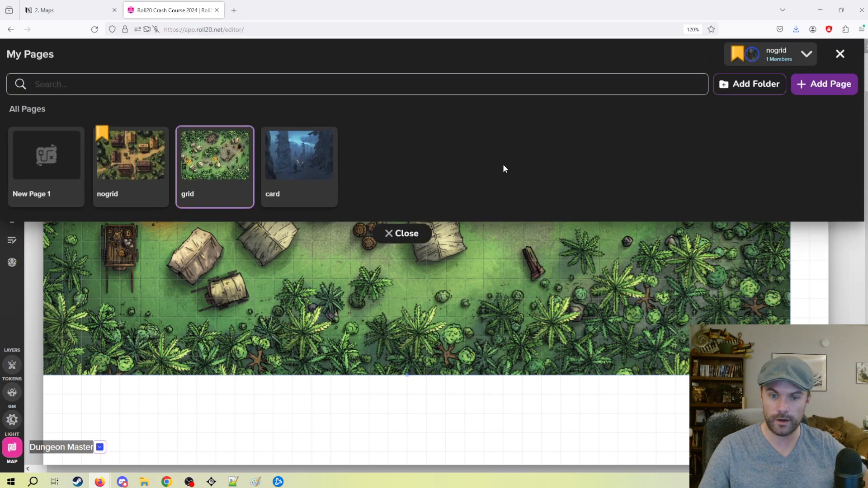
pyautogui.click(242, 144)
pyautogui.click(362, 175)
pyautogui.click(363, 176)
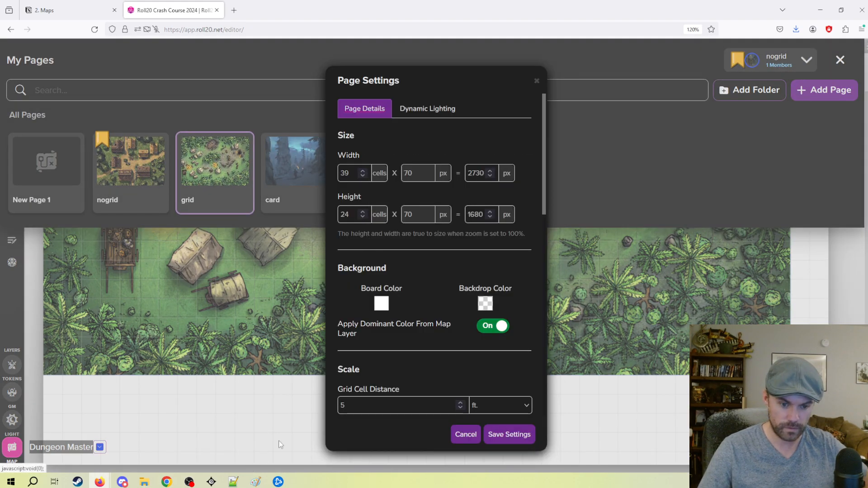
pyautogui.click(362, 217)
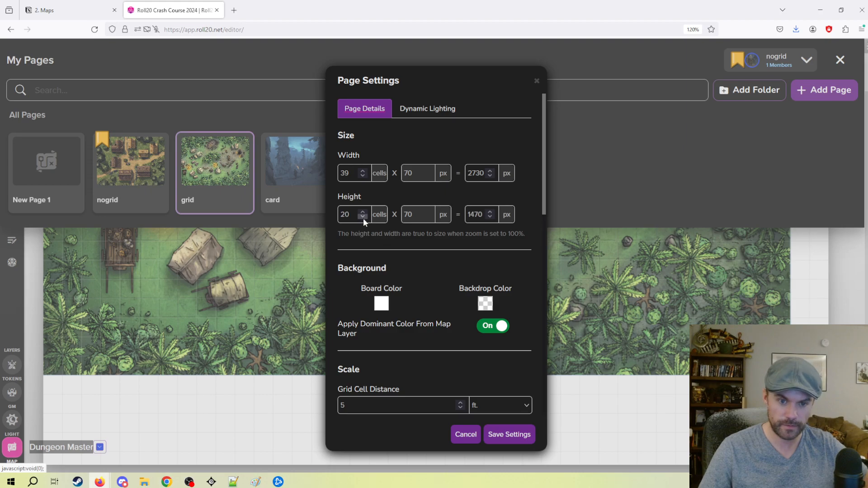
pyautogui.click(508, 434)
# Reduce the grid page's height by one more cell to fit the map, save the settings and close the page list
pyautogui.click(242, 146)
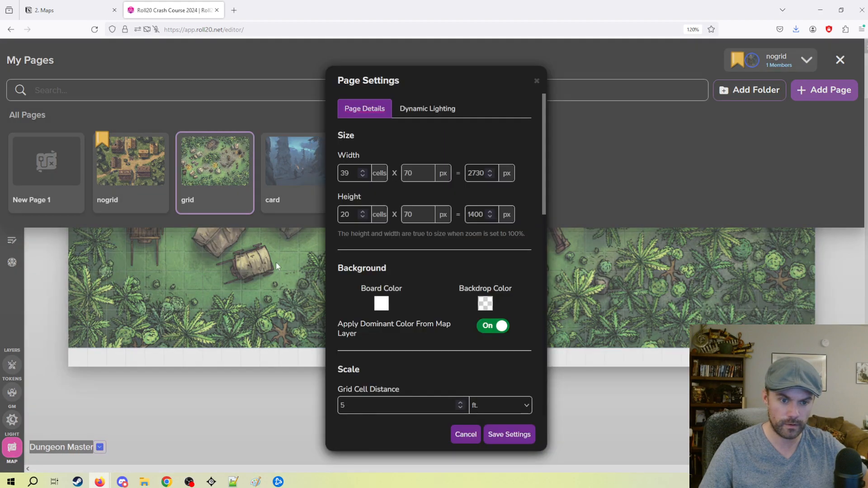
pyautogui.click(363, 217)
pyautogui.click(508, 434)
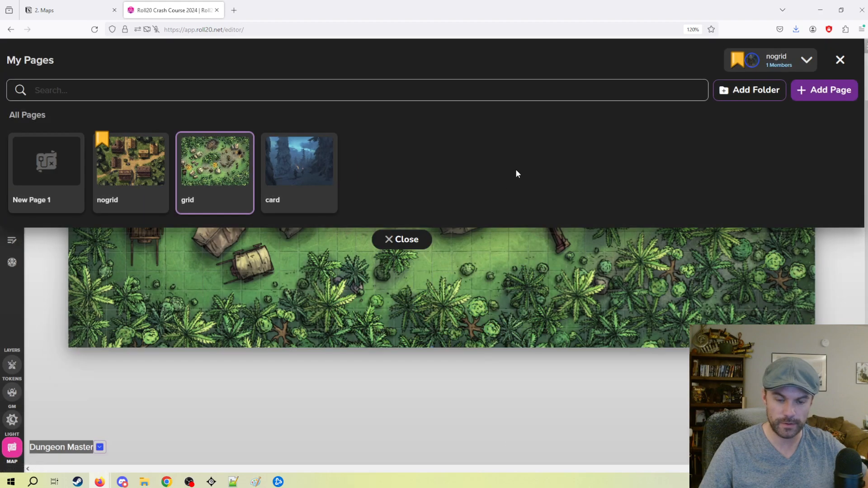
pyautogui.click(398, 238)
# Lower the page grid's opacity to its minimum in the grid page's settings and save them
pyautogui.scroll(5, 514, 322)
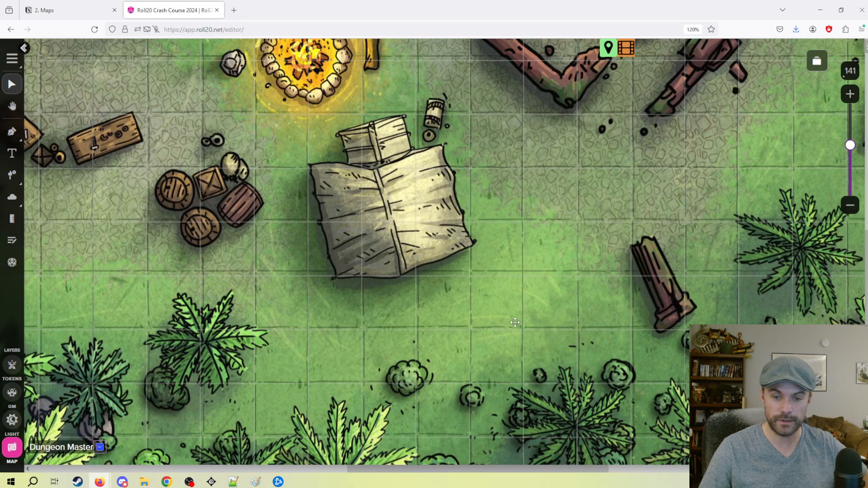
pyautogui.moveTo(553, 187); pyautogui.dragTo(520, 322)
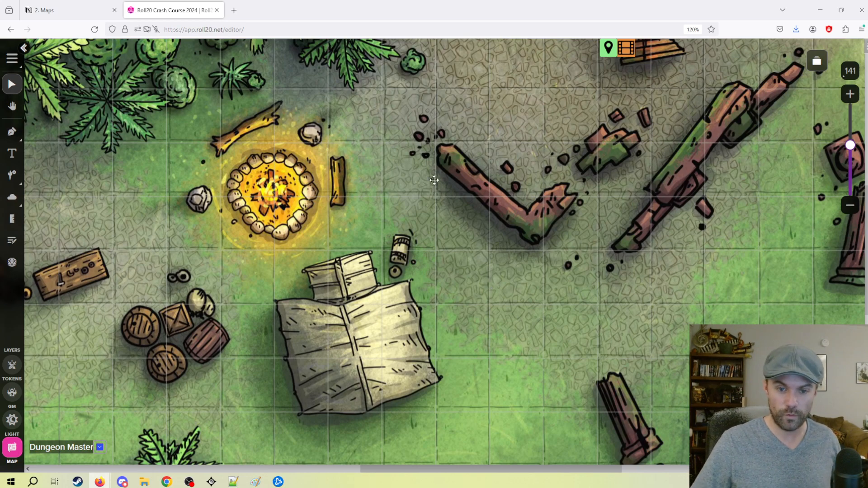
pyautogui.click(816, 61)
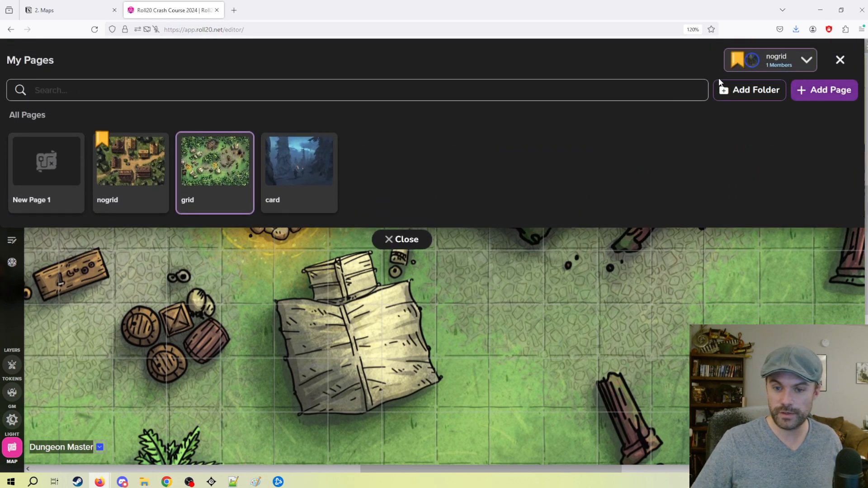
pyautogui.click(241, 146)
pyautogui.scroll(-3, 418, 290)
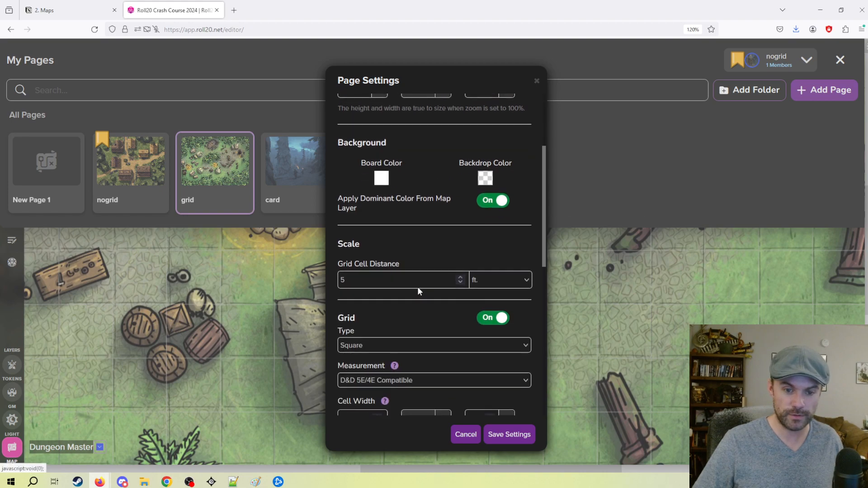
pyautogui.scroll(-3, 410, 213)
pyautogui.scroll(1, 441, 202)
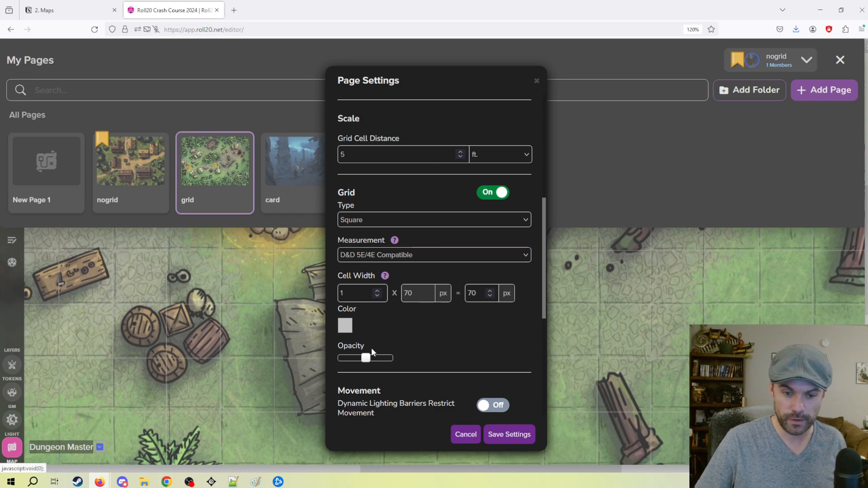
pyautogui.moveTo(369, 358); pyautogui.dragTo(339, 358)
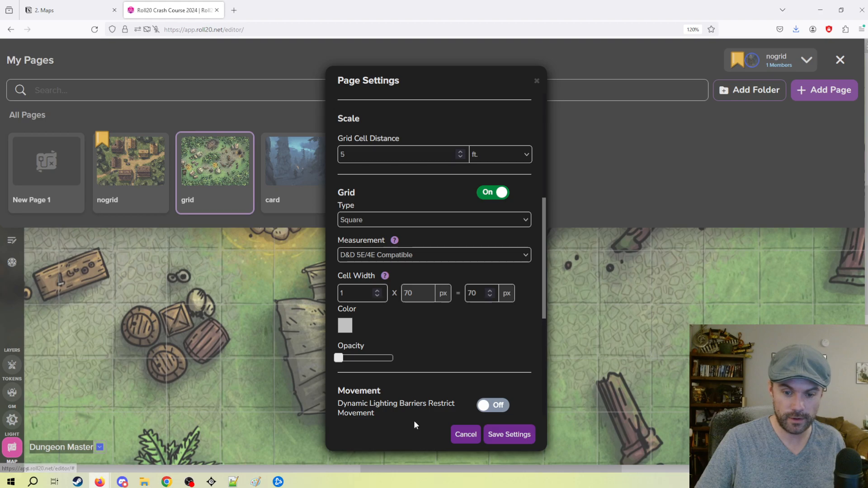
pyautogui.click(509, 434)
pyautogui.click(404, 246)
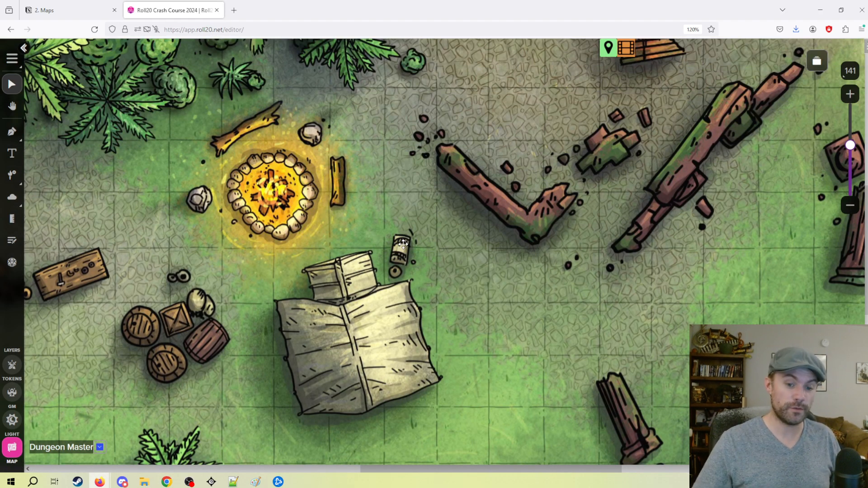
# Examine the jungle camp map with only its printed grid, from the lower tents and palms to the upper corner and ruins
pyautogui.scroll(-5, 403, 244)
pyautogui.scroll(3, 459, 298)
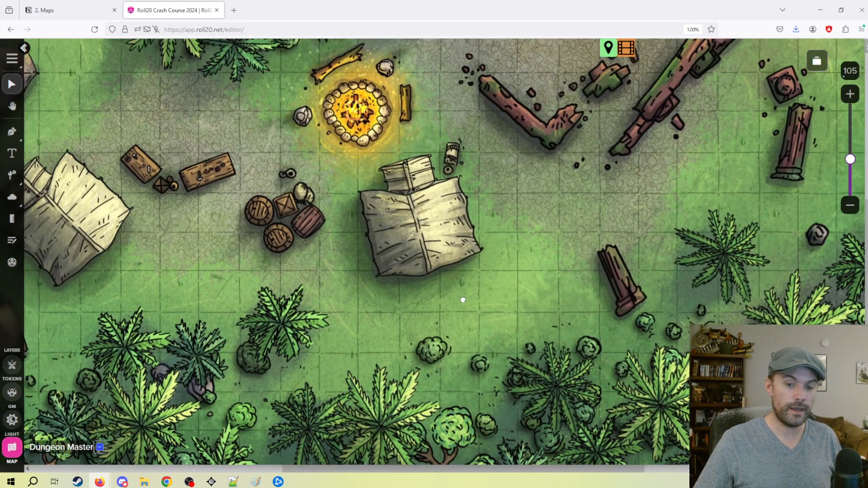
pyautogui.moveTo(459, 299); pyautogui.dragTo(483, 308)
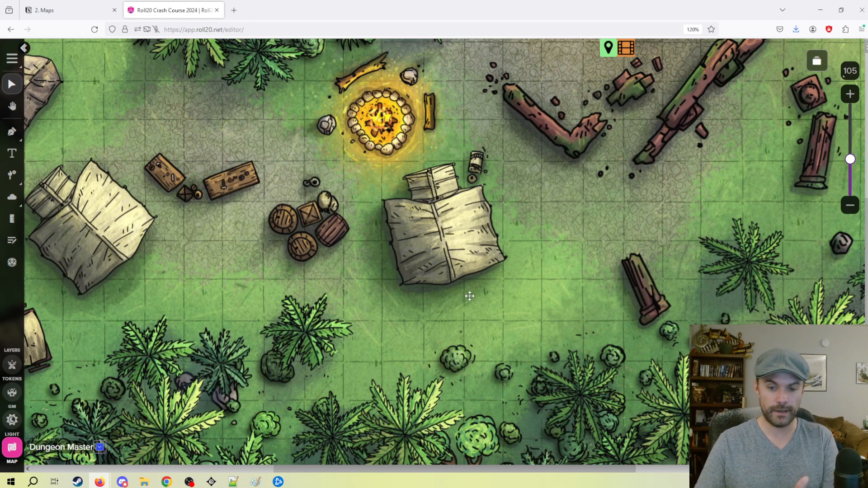
pyautogui.moveTo(564, 373); pyautogui.dragTo(531, 191)
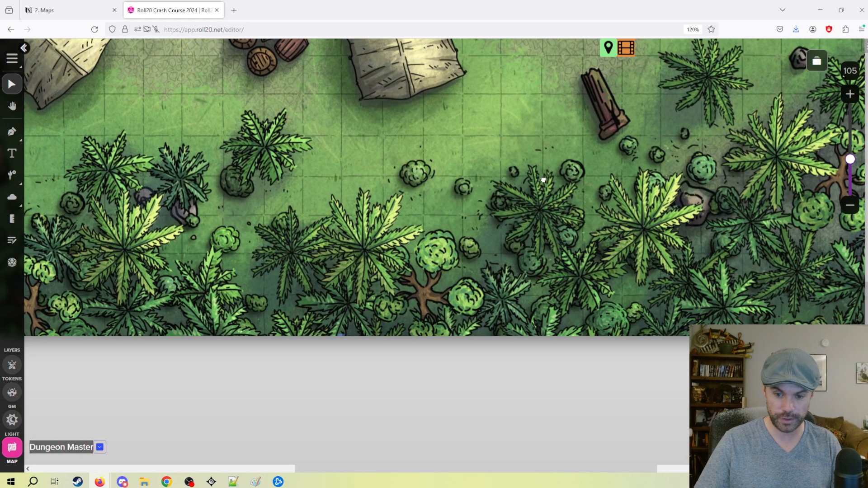
pyautogui.moveTo(581, 141); pyautogui.dragTo(583, 318)
pyautogui.moveTo(271, 158); pyautogui.dragTo(522, 340)
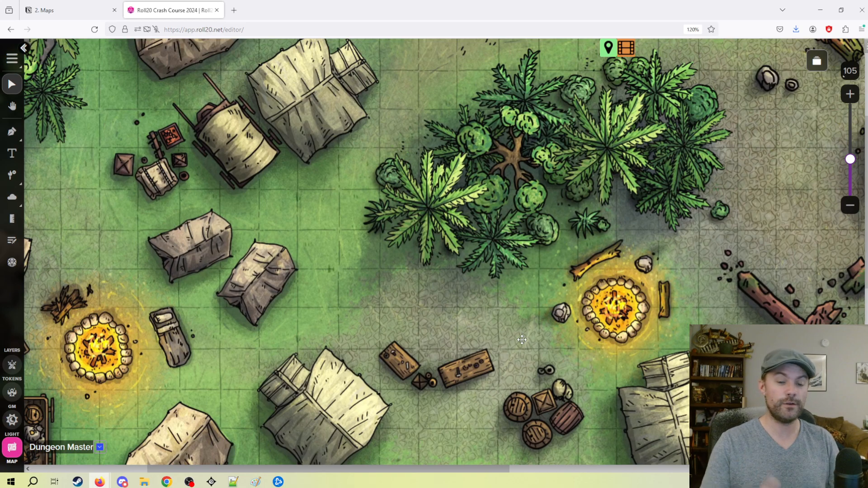
pyautogui.moveTo(391, 278); pyautogui.dragTo(417, 286)
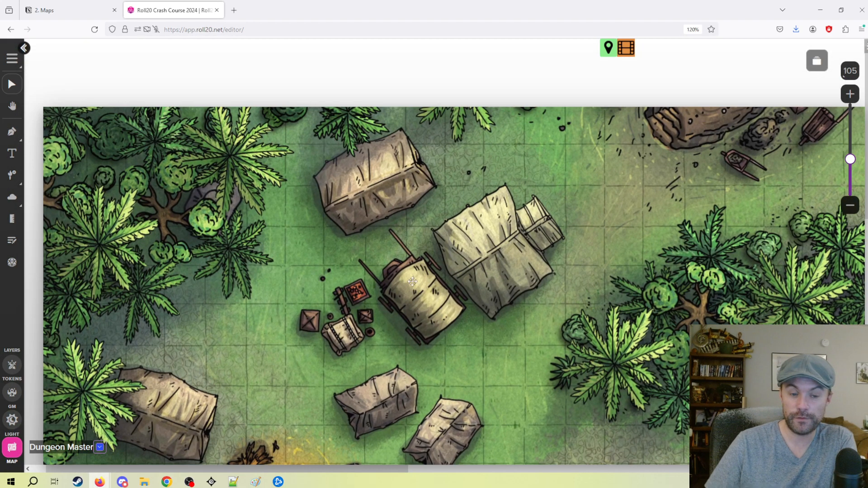
pyautogui.moveTo(416, 230)
pyautogui.mouseDown()
pyautogui.moveTo(372, 197)
pyautogui.moveTo(88, 43)
pyautogui.mouseUp()
pyautogui.moveTo(789, 265)
pyautogui.mouseDown()
pyautogui.moveTo(634, 244)
pyautogui.moveTo(539, 287)
pyautogui.mouseUp()
pyautogui.moveTo(652, 229); pyautogui.dragTo(531, 77)
# Open the page named card and bring its snowy forest image into view
pyautogui.click(816, 59)
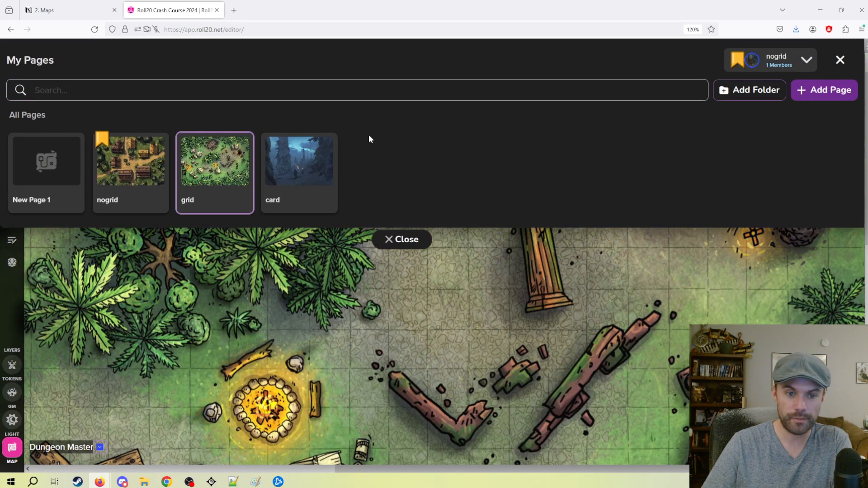
pyautogui.click(300, 171)
pyautogui.click(400, 240)
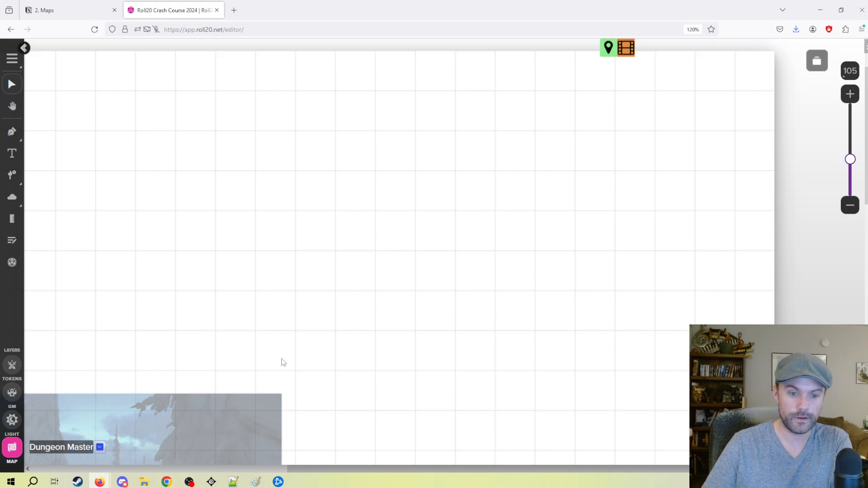
pyautogui.moveTo(315, 220); pyautogui.dragTo(402, 351)
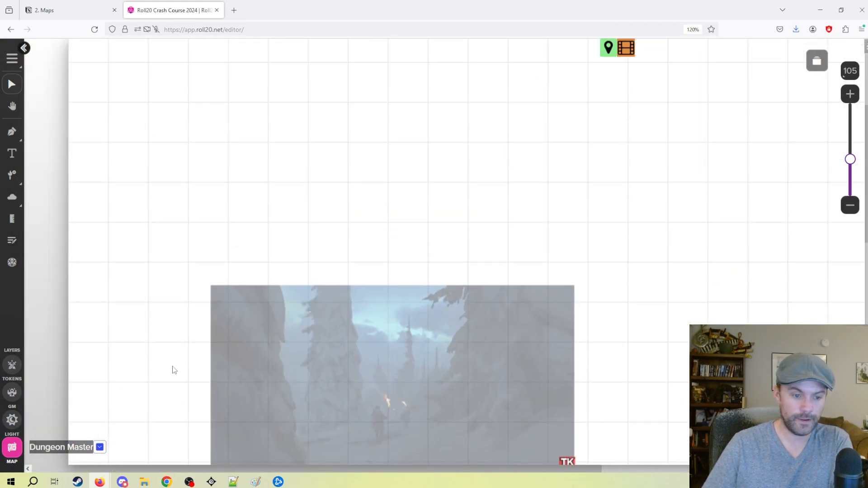
# Switch to the token layer and move the snowy forest image up toward the page's upper edge
pyautogui.click(6, 365)
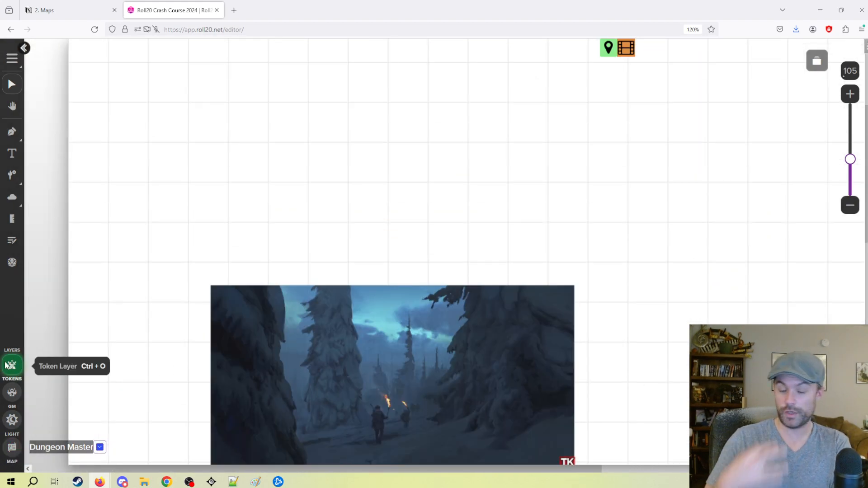
pyautogui.moveTo(377, 364); pyautogui.dragTo(355, 141)
pyautogui.rightClick(354, 142)
pyautogui.click(422, 273)
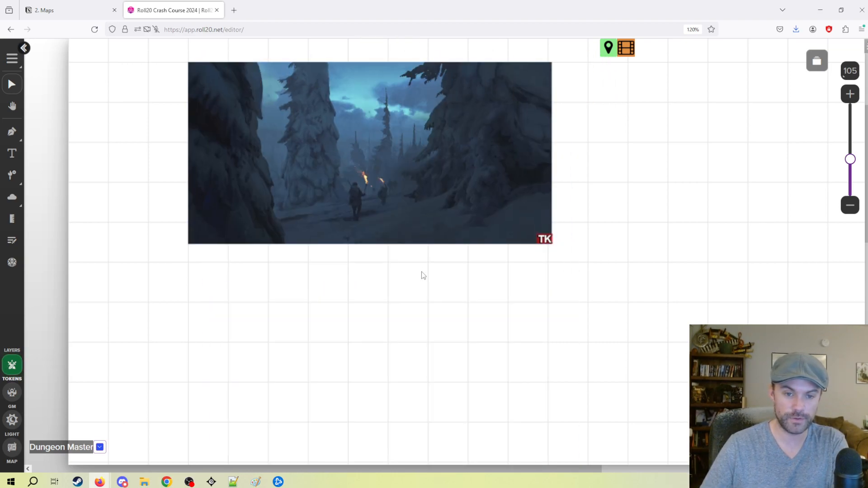
# Send the snowy forest image from the token layer to the map layer
pyautogui.scroll(3, 425, 293)
pyautogui.click(404, 261)
pyautogui.rightClick(403, 253)
pyautogui.moveTo(439, 248)
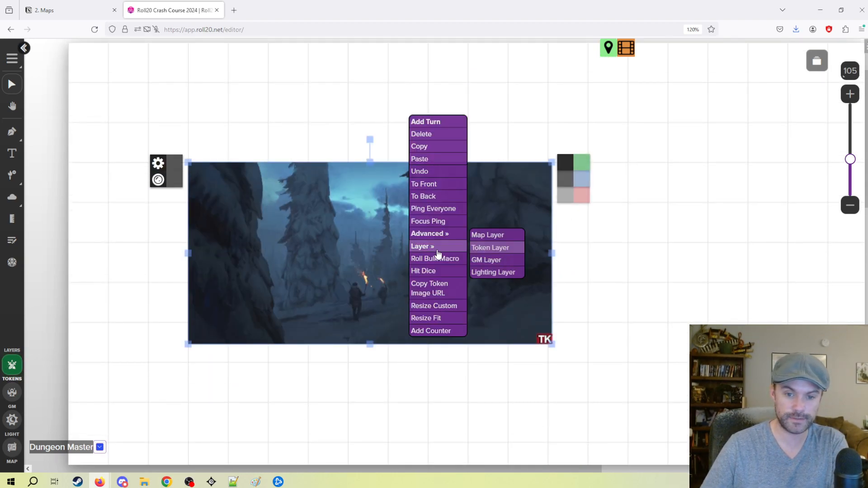
pyautogui.click(493, 236)
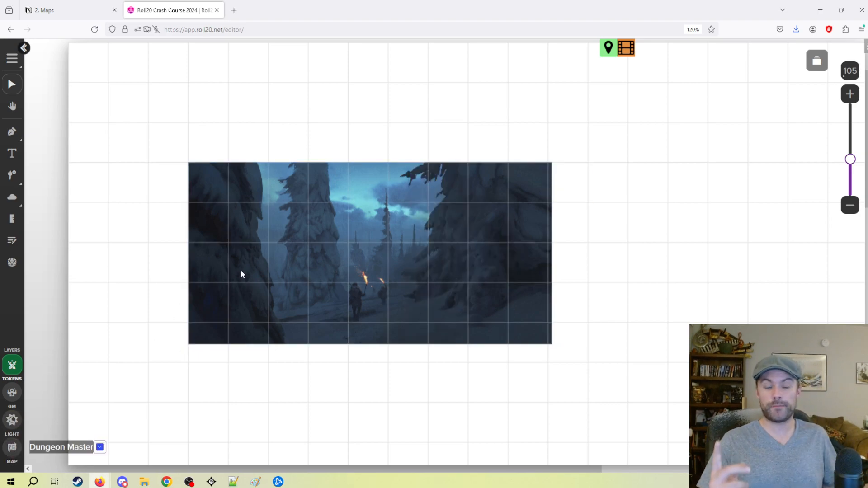
# Switch to the map layer and move the snowy forest image into the page's upper-left corner
pyautogui.click(12, 447)
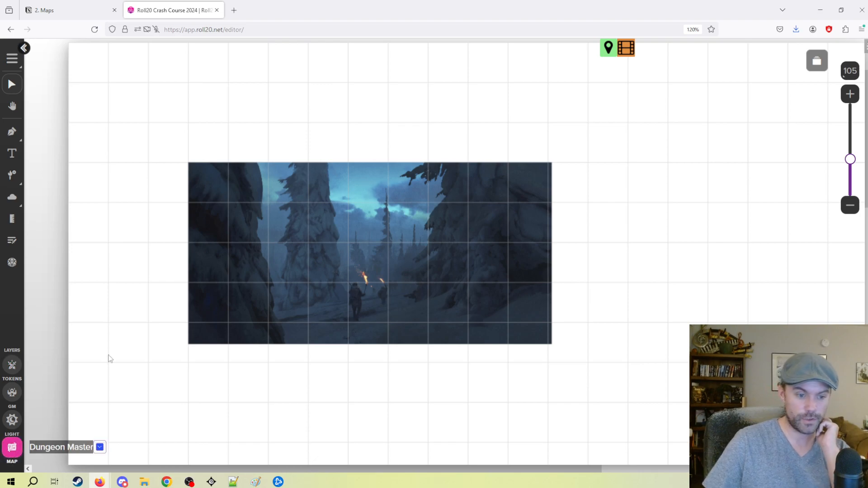
pyautogui.scroll(2, 445, 360)
pyautogui.moveTo(436, 355); pyautogui.dragTo(330, 244)
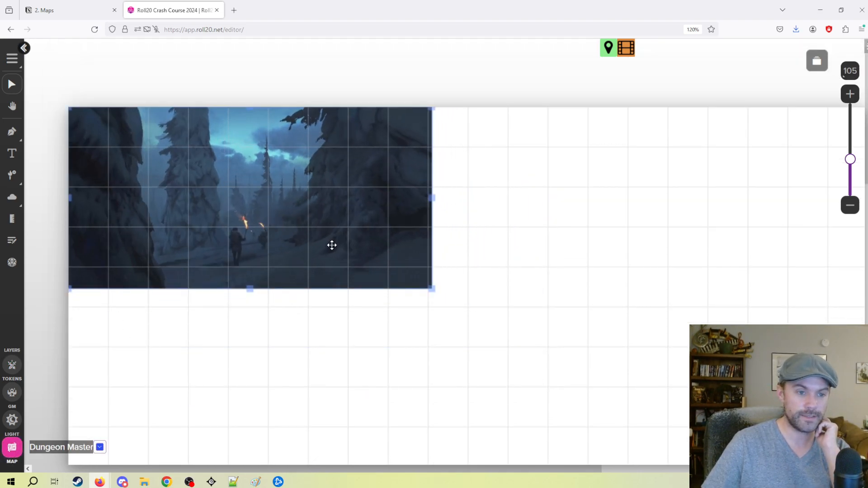
# Enlarge the snowy forest image from its lower-right corner until it spans the full width of the page
pyautogui.moveTo(433, 290); pyautogui.dragTo(707, 427)
pyautogui.moveTo(672, 306); pyautogui.dragTo(430, 145)
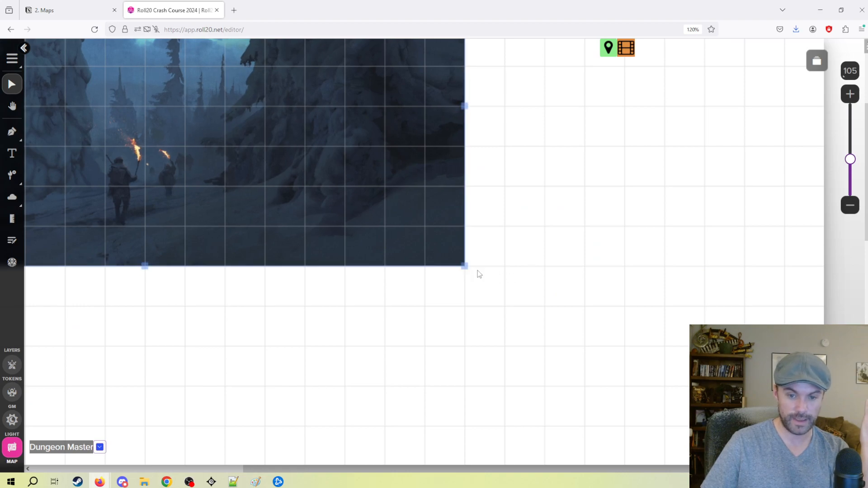
pyautogui.moveTo(465, 266); pyautogui.dragTo(800, 430)
pyautogui.moveTo(643, 347); pyautogui.dragTo(594, 266)
pyautogui.moveTo(504, 277); pyautogui.dragTo(550, 170)
pyautogui.moveTo(217, 121); pyautogui.dragTo(400, 311)
pyautogui.scroll(-3, 424, 225)
pyautogui.scroll(-5, 424, 225)
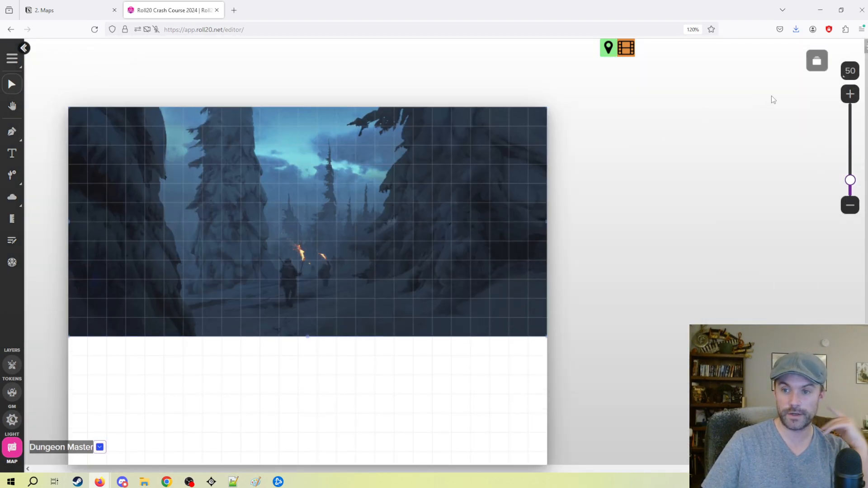
# Reduce the card page's height to 12 cells so the page ends at the forest image's lower edge
pyautogui.click(814, 62)
pyautogui.click(321, 144)
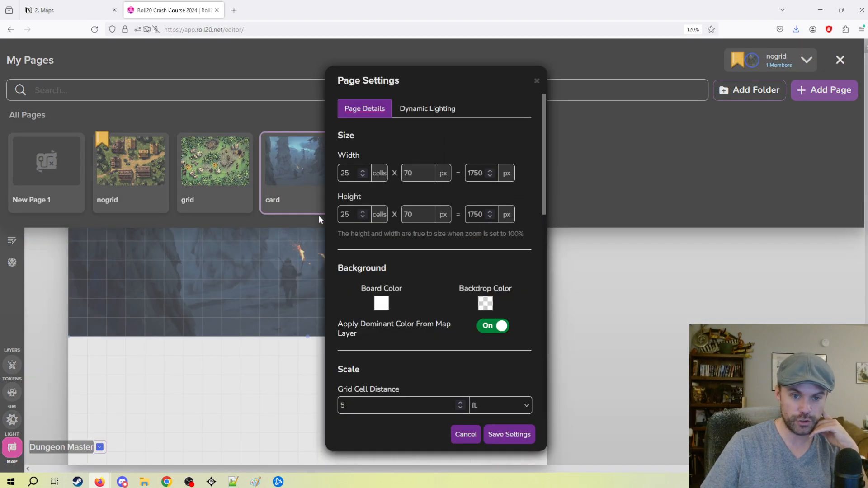
pyautogui.click(365, 217)
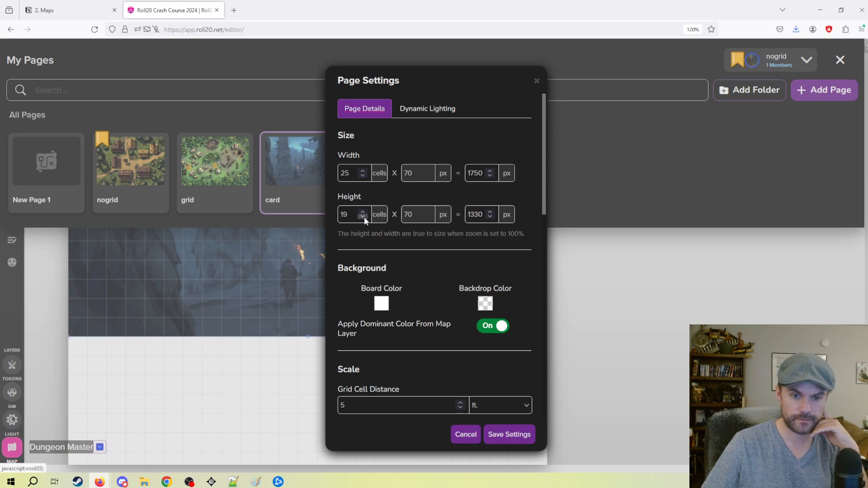
pyautogui.click(505, 439)
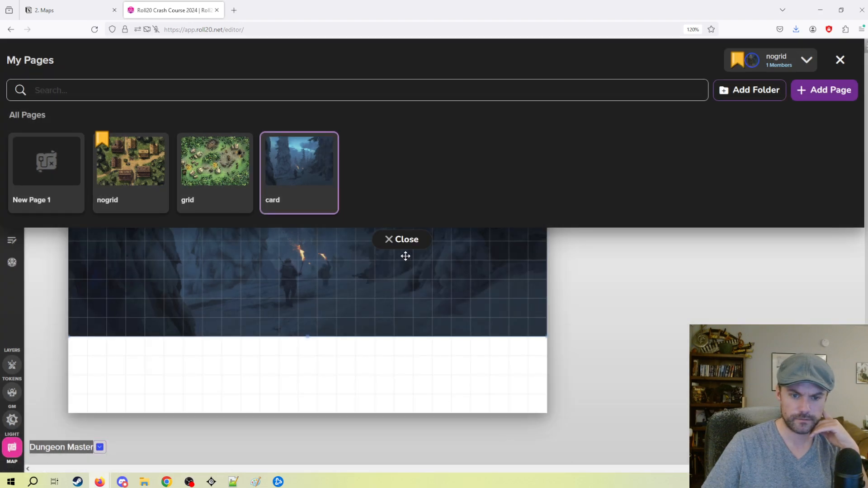
pyautogui.click(325, 143)
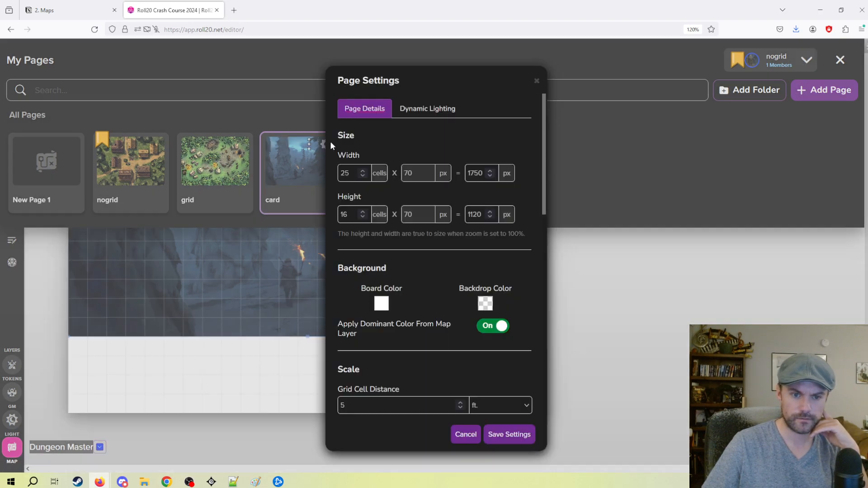
pyautogui.click(366, 216)
pyautogui.click(366, 216)
pyautogui.click(366, 216)
pyautogui.click(366, 216)
pyautogui.click(517, 432)
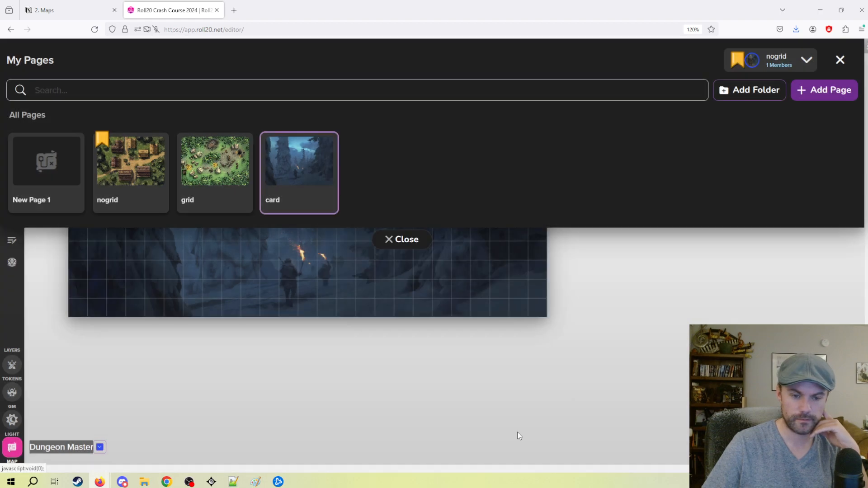
pyautogui.click(325, 143)
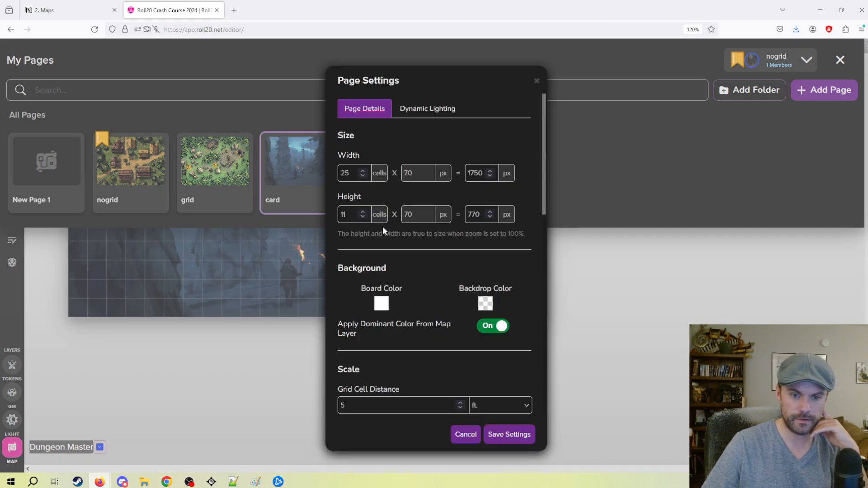
pyautogui.click(363, 216)
pyautogui.click(509, 435)
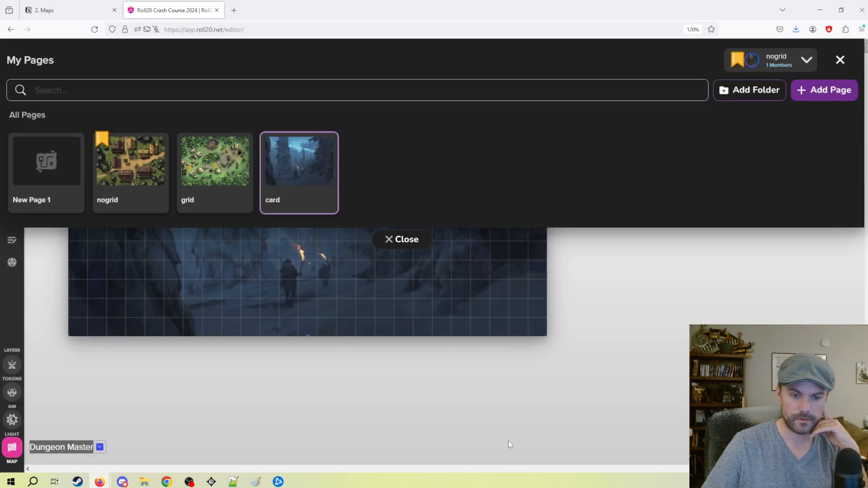
pyautogui.click(415, 244)
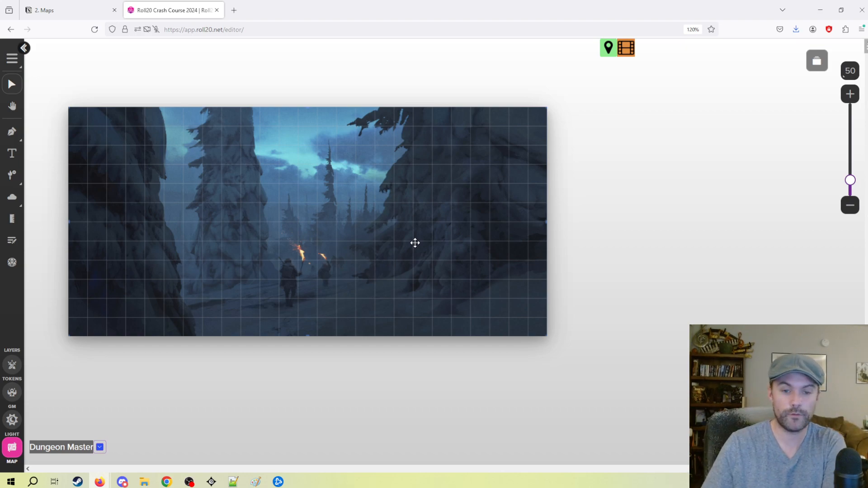
pyautogui.rightClick(415, 243)
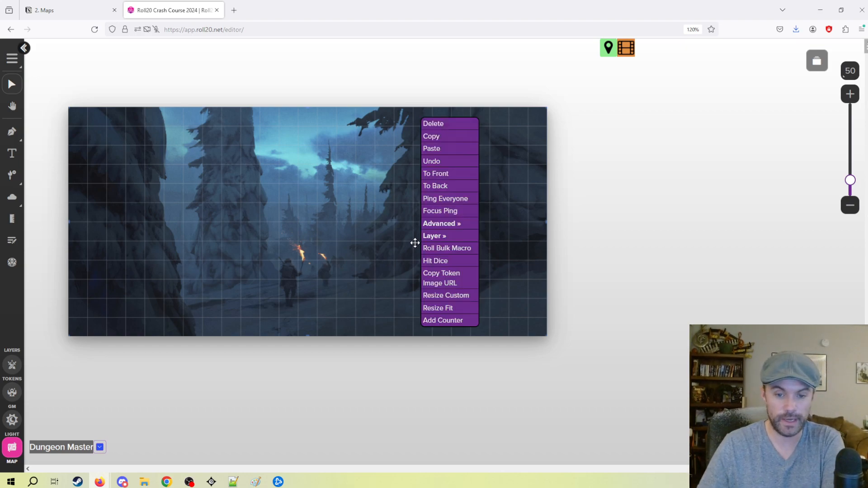
pyautogui.moveTo(448, 243)
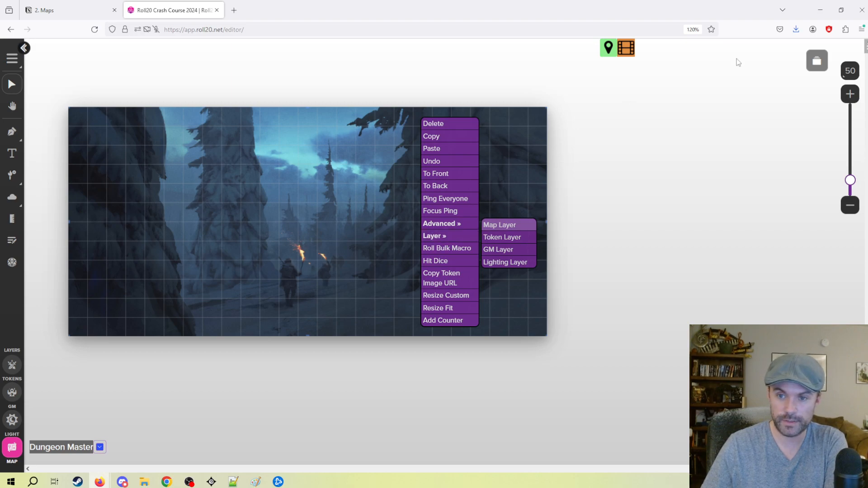
# Turn off the grid in the card page's settings and save them
pyautogui.click(816, 60)
pyautogui.click(326, 145)
pyautogui.scroll(-5, 395, 330)
pyautogui.click(488, 193)
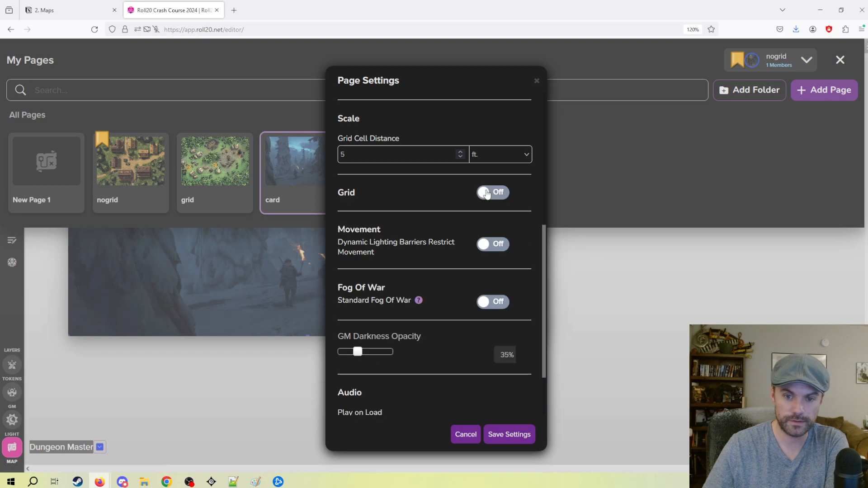
pyautogui.click(494, 435)
pyautogui.click(407, 240)
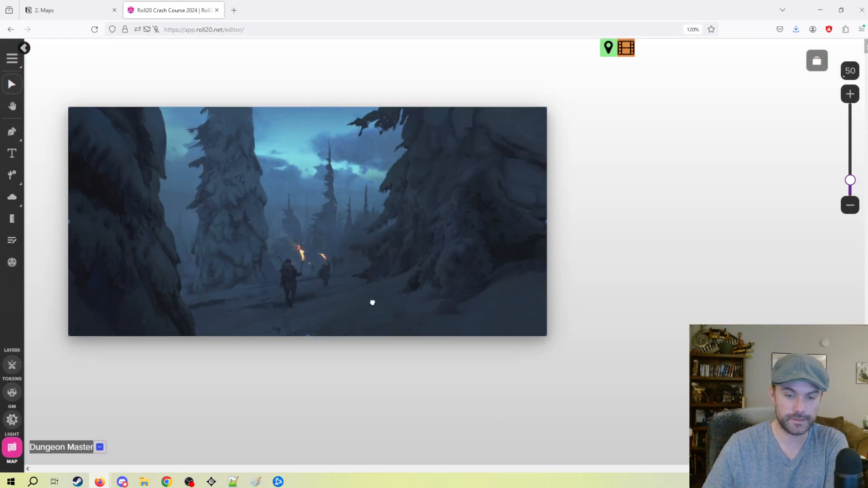
# Move the player bookmark from the nogrid page to the card page
pyautogui.click(817, 61)
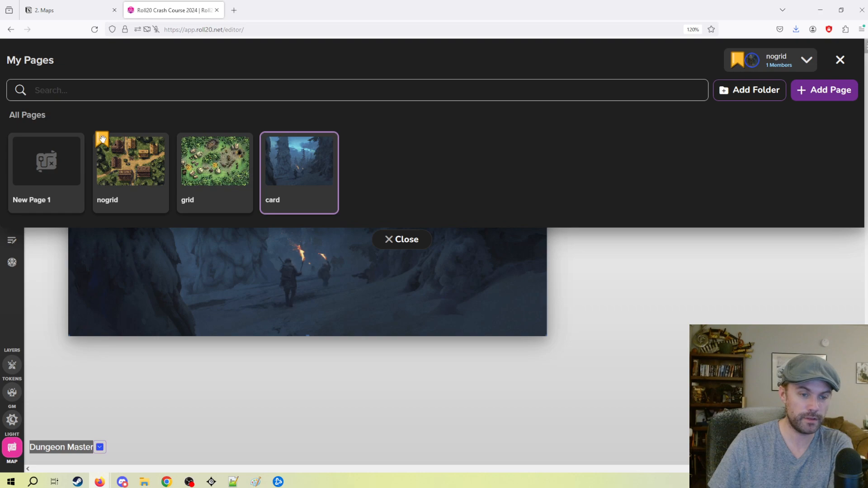
pyautogui.click(273, 141)
pyautogui.click(407, 240)
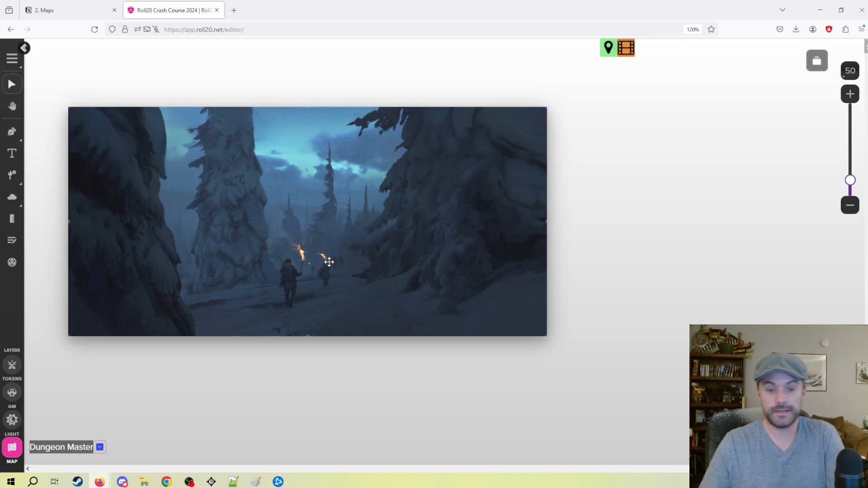
pyautogui.scroll(5, 358, 312)
pyautogui.scroll(-5, 342, 275)
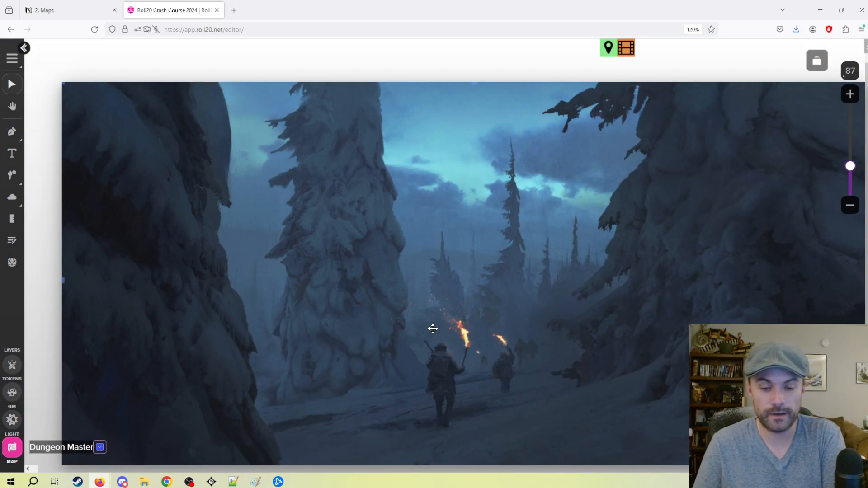
pyautogui.moveTo(432, 329); pyautogui.dragTo(395, 263)
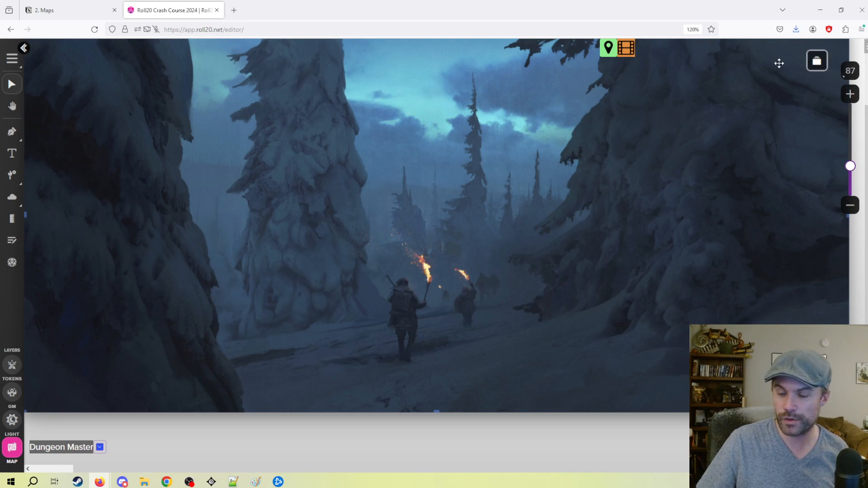
# Show the sidebar and create a new handout in the journal
pyautogui.click(862, 45)
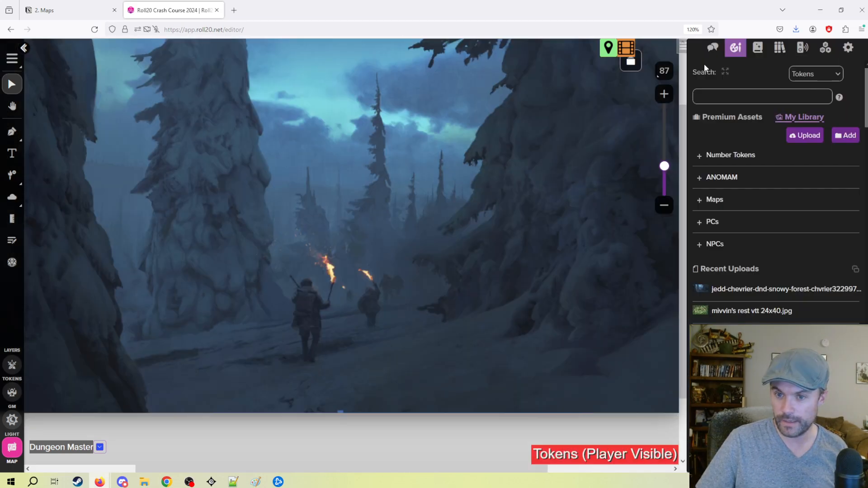
pyautogui.click(714, 93)
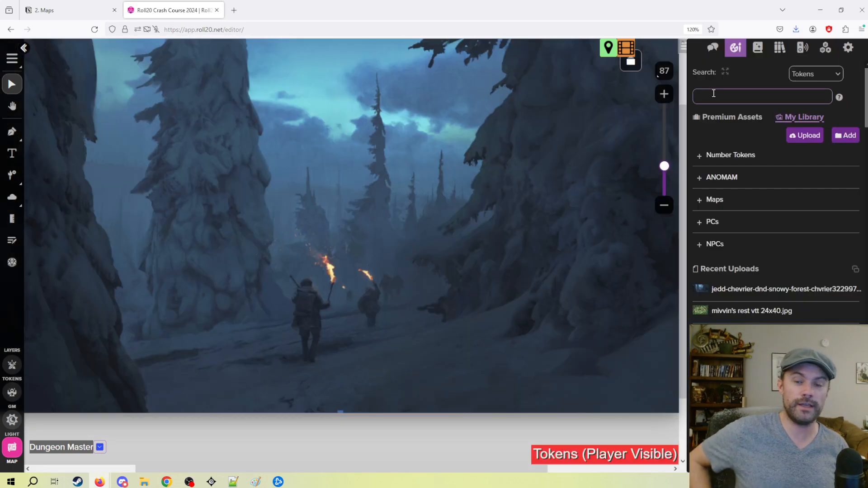
pyautogui.click(758, 50)
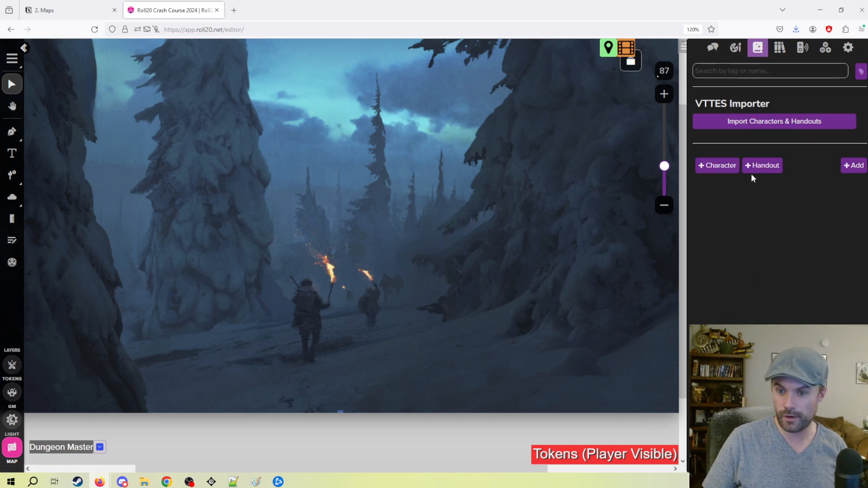
pyautogui.click(762, 166)
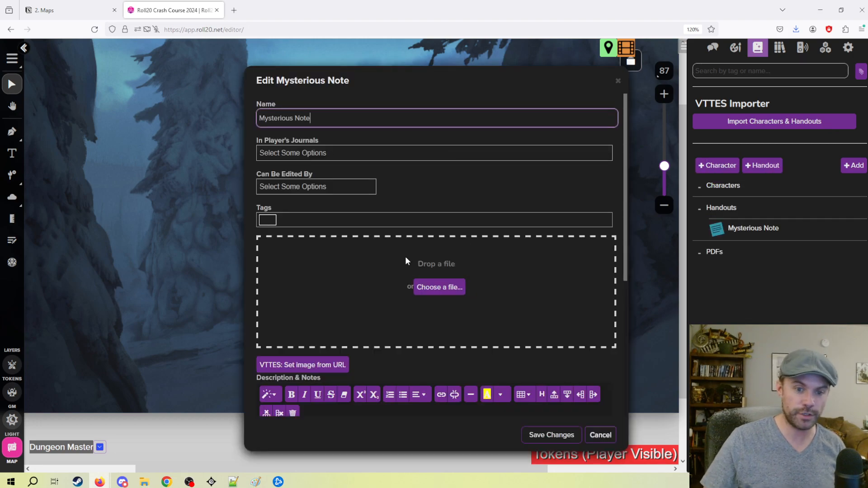
# Try naming the handout Frozen Tundra and adding it to the journals of All Players, without saving the changes
pyautogui.moveTo(336, 116); pyautogui.dragTo(85, 109)
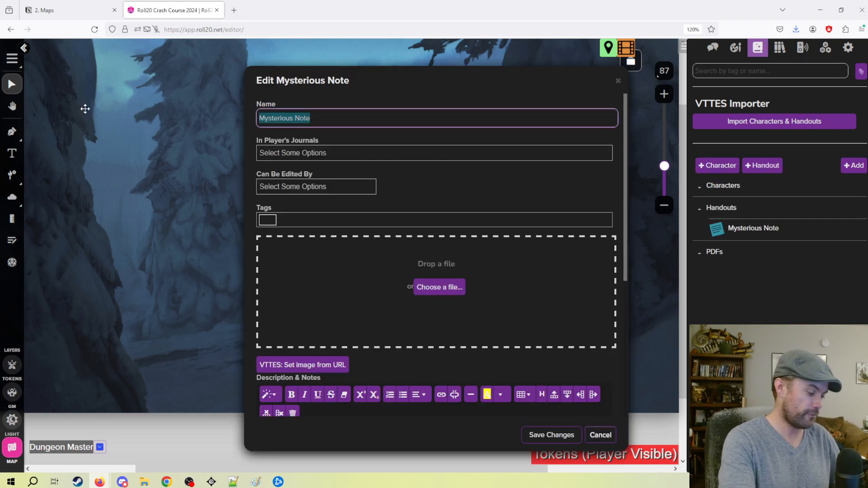
pyautogui.write('Frozen Tundra')
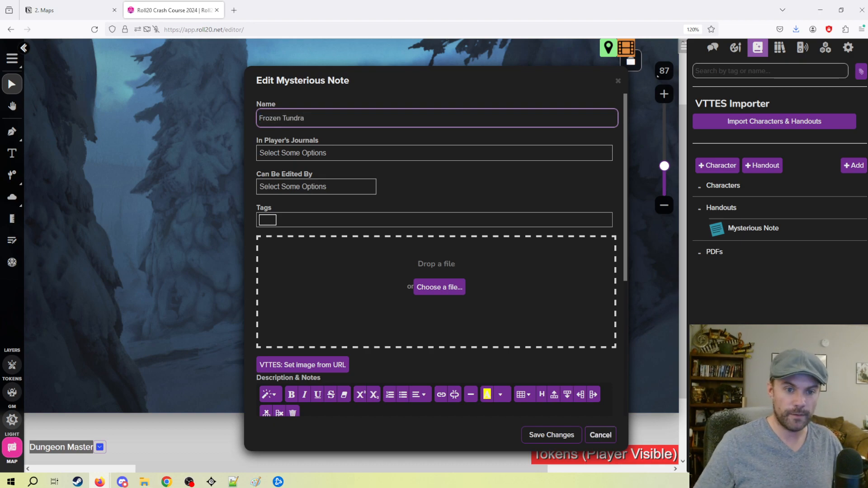
pyautogui.click(367, 158)
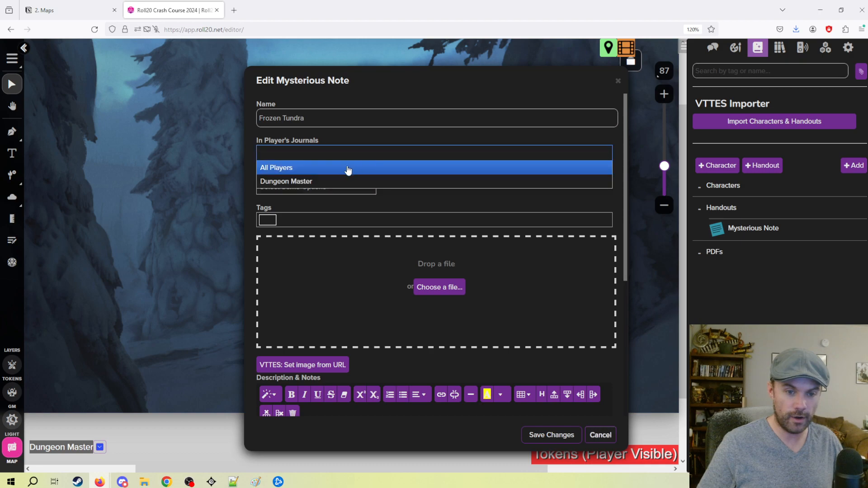
pyautogui.click(352, 168)
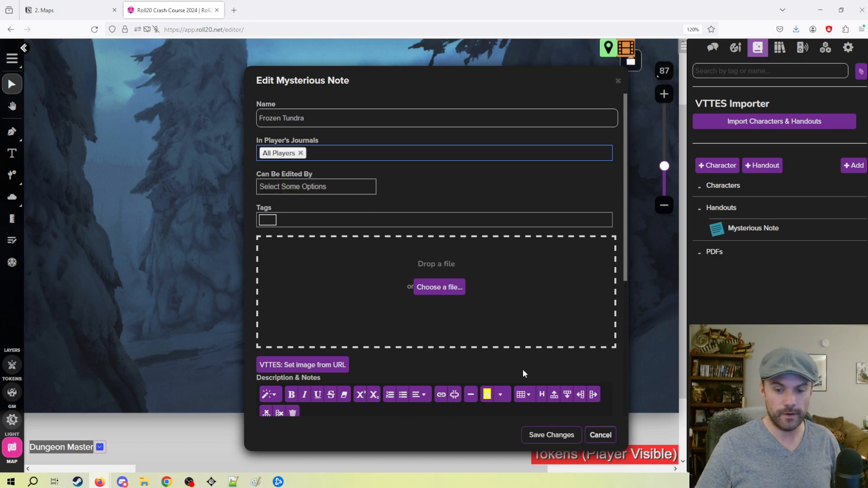
pyautogui.click(601, 434)
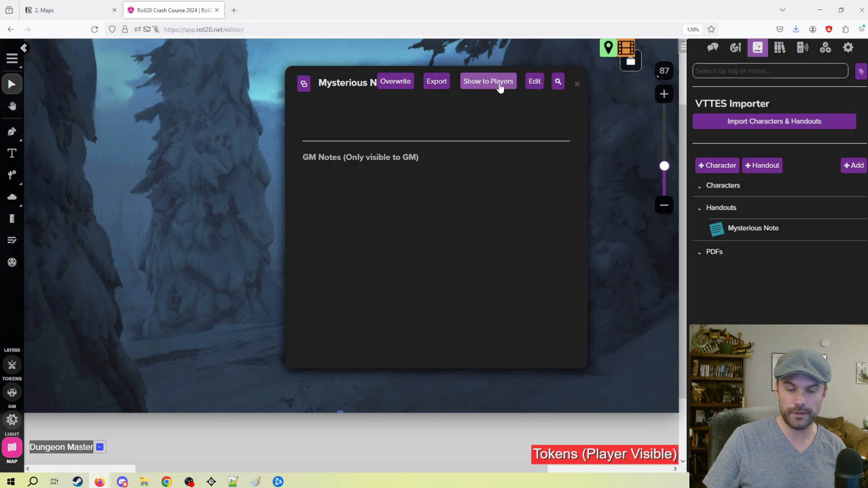
# Close the handout, return the sidebar to the chat and collapse the sidebar
pyautogui.click(576, 85)
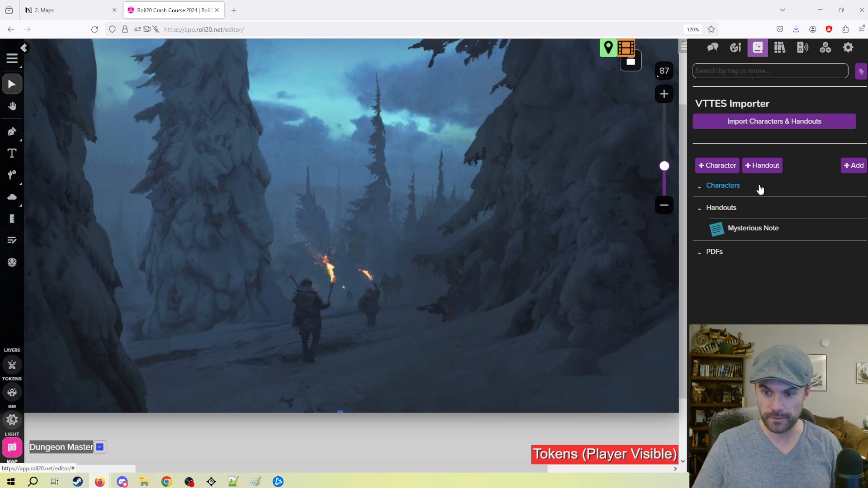
pyautogui.click(713, 48)
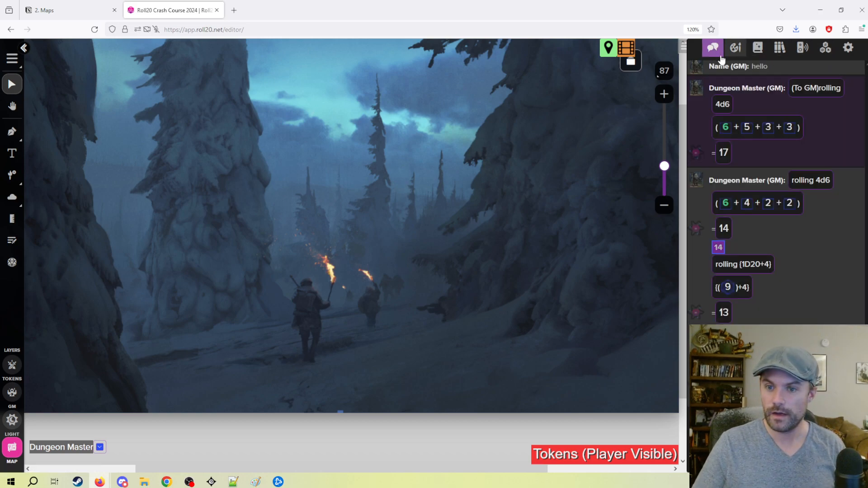
pyautogui.click(682, 47)
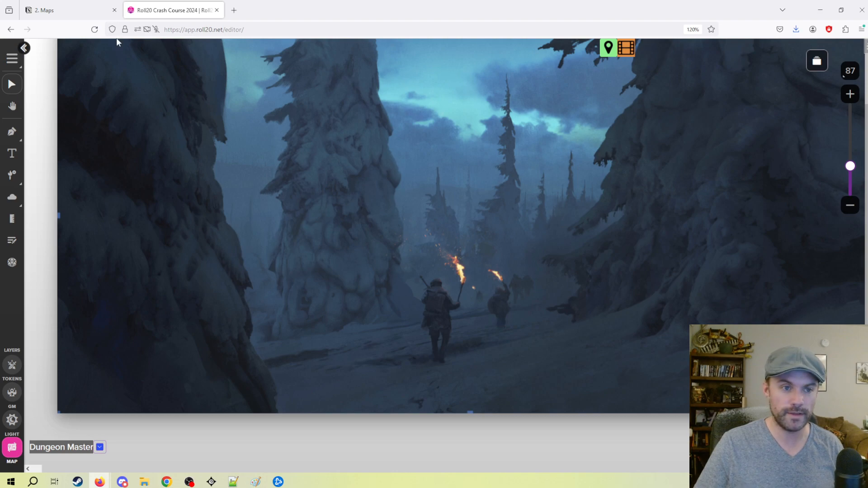
# Switch to the Notion Maps notes and check off "Gridded vs Non Gridded" and "“Maps” functioning as a card"
pyautogui.click(81, 10)
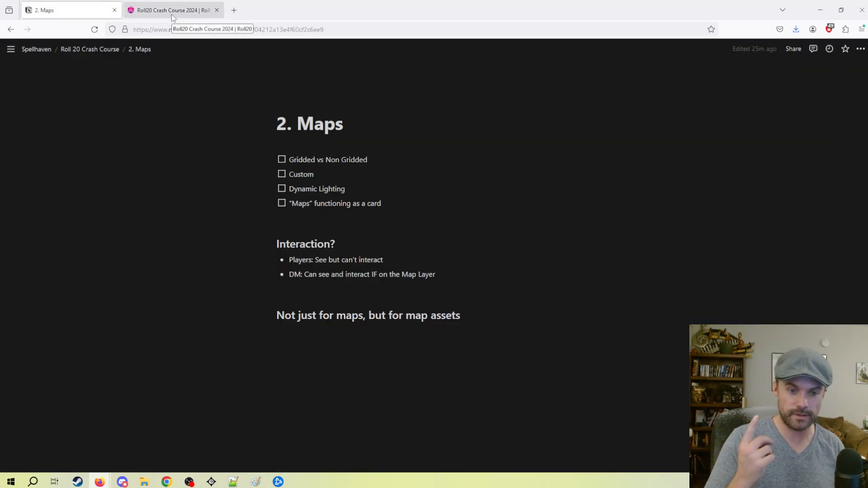
pyautogui.click(283, 162)
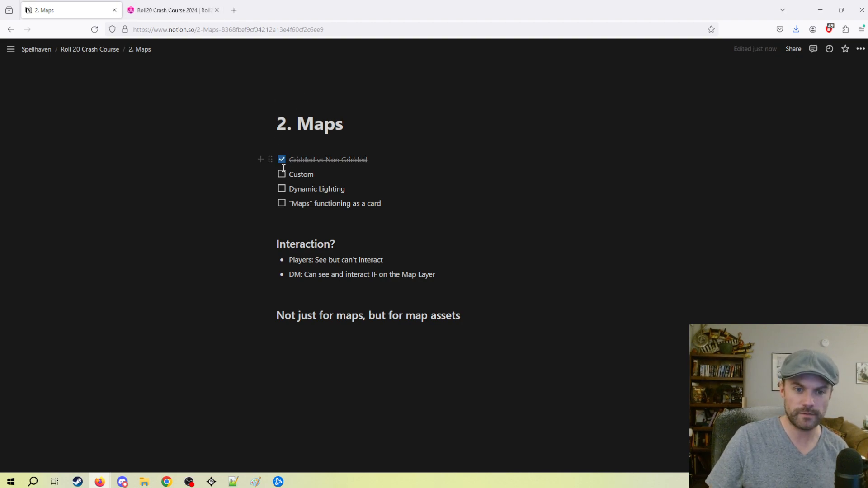
pyautogui.click(281, 203)
# Switch back to Roll20, open the page named grid and bring the lower part of its jungle camp map into view
pyautogui.click(169, 10)
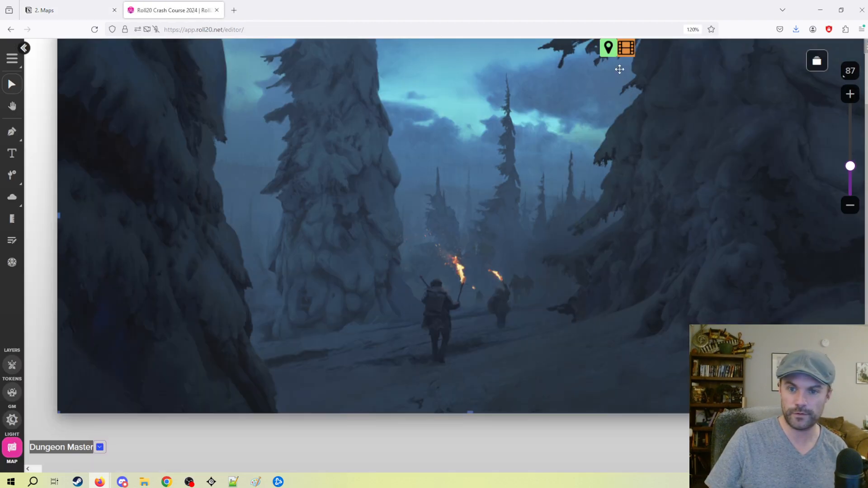
pyautogui.click(817, 60)
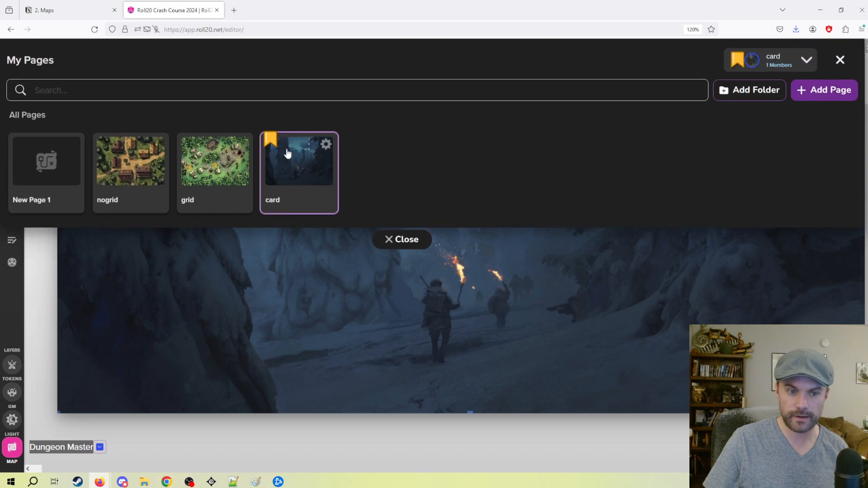
pyautogui.click(216, 208)
pyautogui.click(404, 238)
pyautogui.scroll(-5, 405, 237)
pyautogui.scroll(3, 451, 250)
pyautogui.moveTo(488, 231)
pyautogui.mouseDown()
pyautogui.moveTo(420, 157)
pyautogui.moveTo(488, 226)
pyautogui.mouseUp()
pyautogui.moveTo(489, 329); pyautogui.dragTo(468, 271)
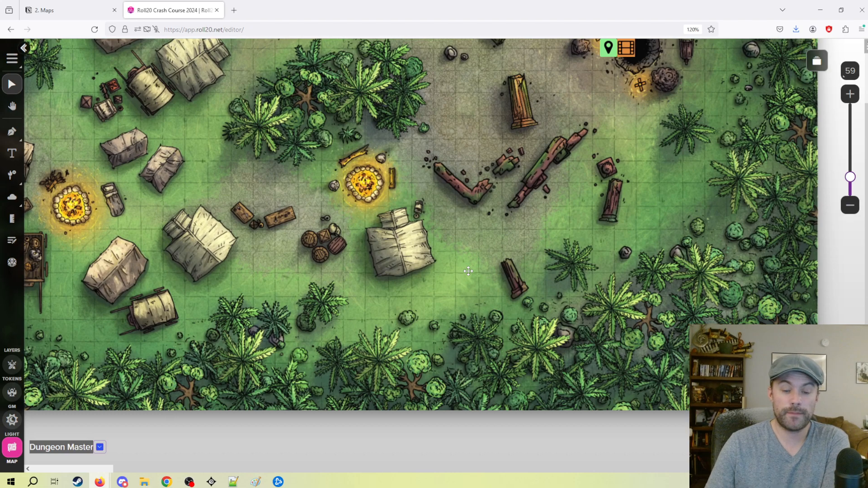
# Expand the sidebar, open the Art Library and show its Premium Assets categories
pyautogui.moveTo(409, 61); pyautogui.dragTo(541, 187)
pyautogui.moveTo(692, 222); pyautogui.dragTo(623, 213)
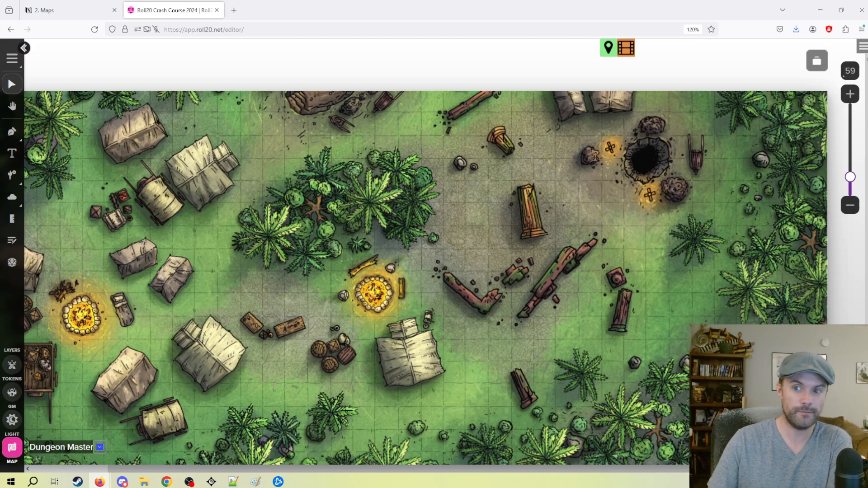
pyautogui.click(864, 49)
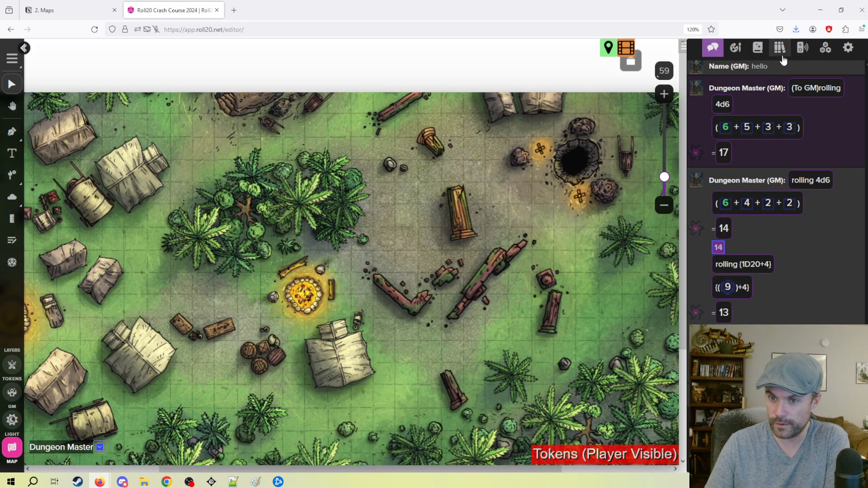
pyautogui.click(736, 49)
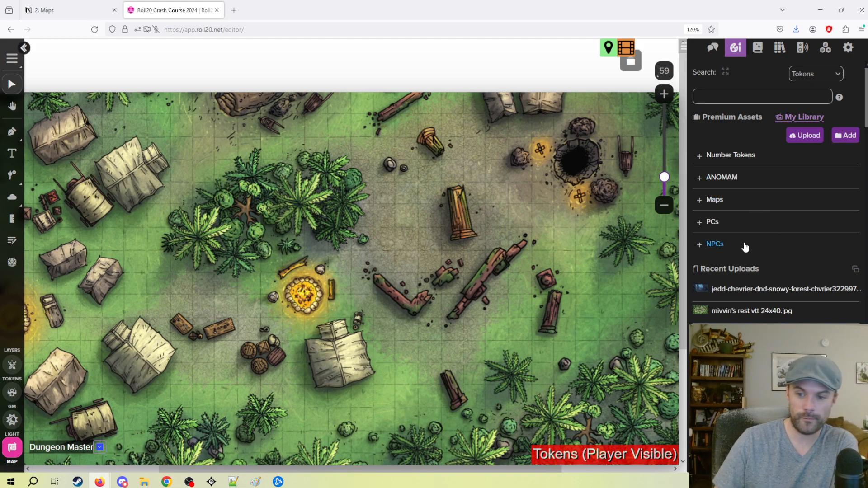
pyautogui.scroll(-4, 769, 246)
pyautogui.scroll(4, 808, 285)
pyautogui.scroll(1, 773, 226)
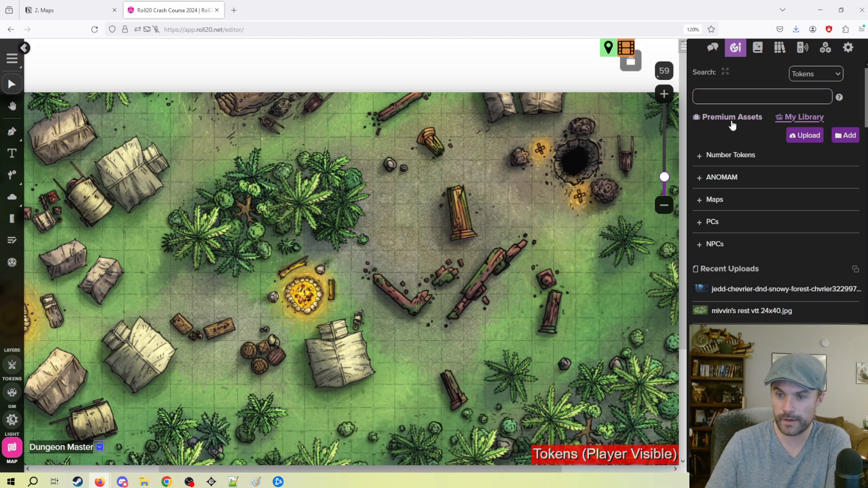
pyautogui.click(717, 119)
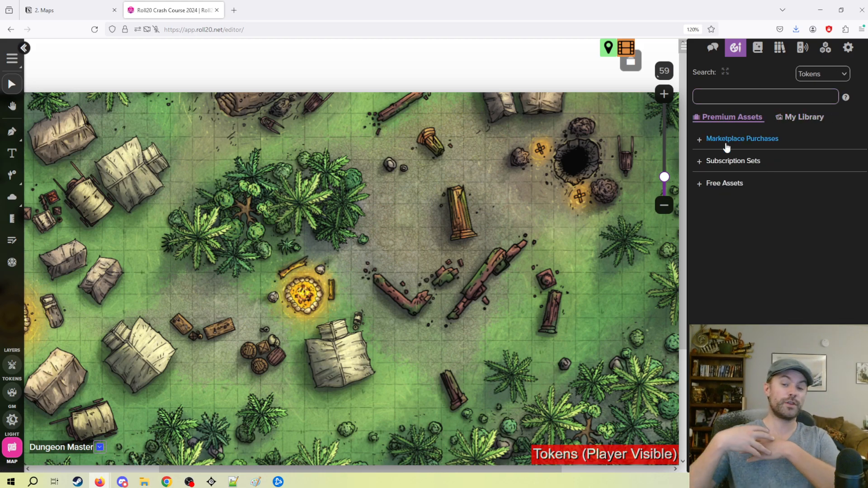
# Search the art library for "tent" and collapse the From your Library, Premium Assets and Marketplace Purchases result groups
pyautogui.click(744, 97)
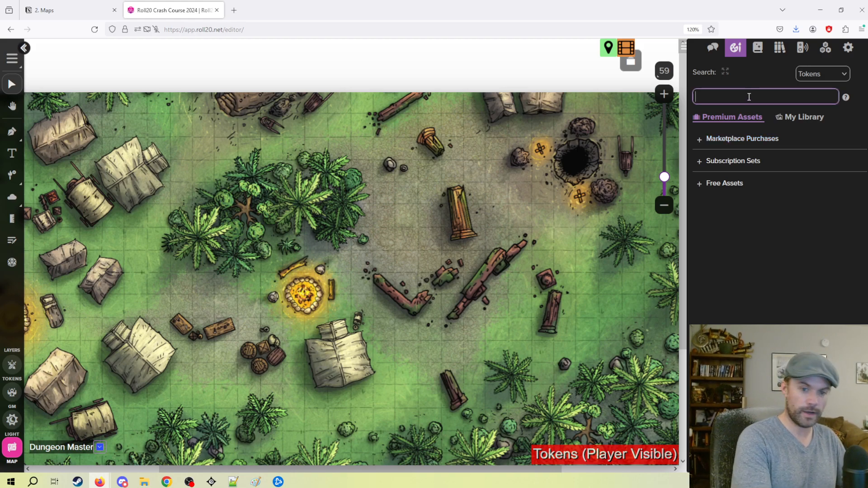
pyautogui.write('tent')
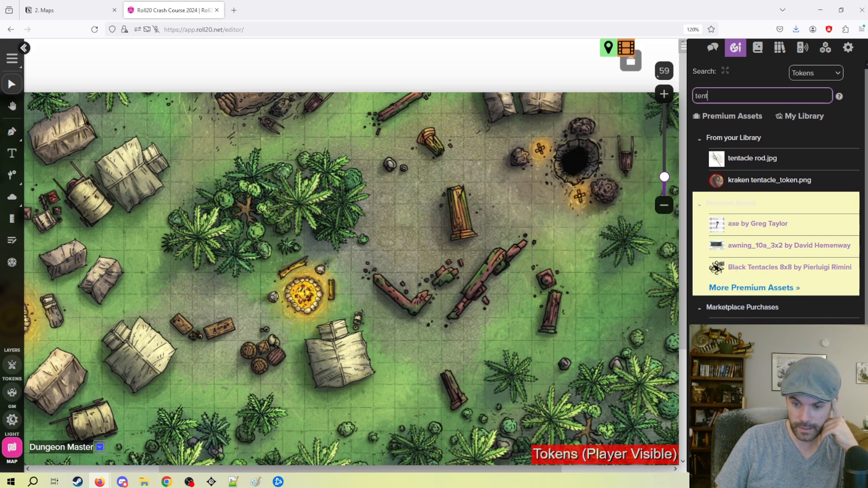
pyautogui.click(699, 139)
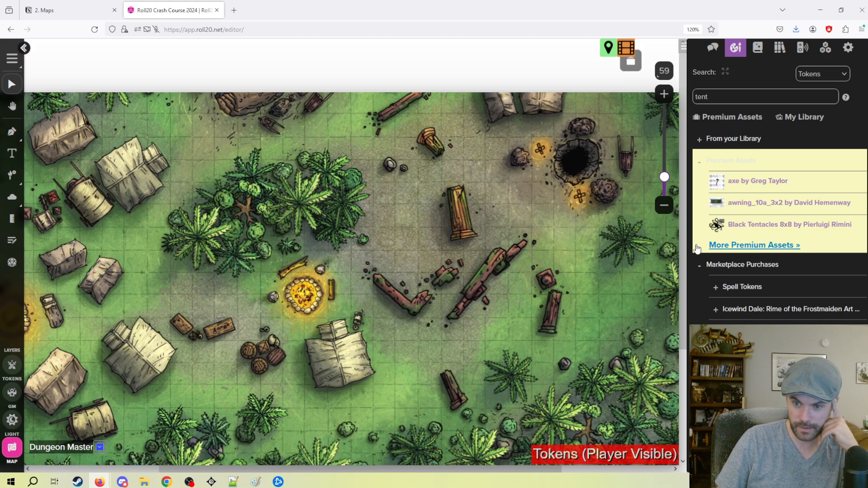
pyautogui.click(699, 162)
pyautogui.click(700, 182)
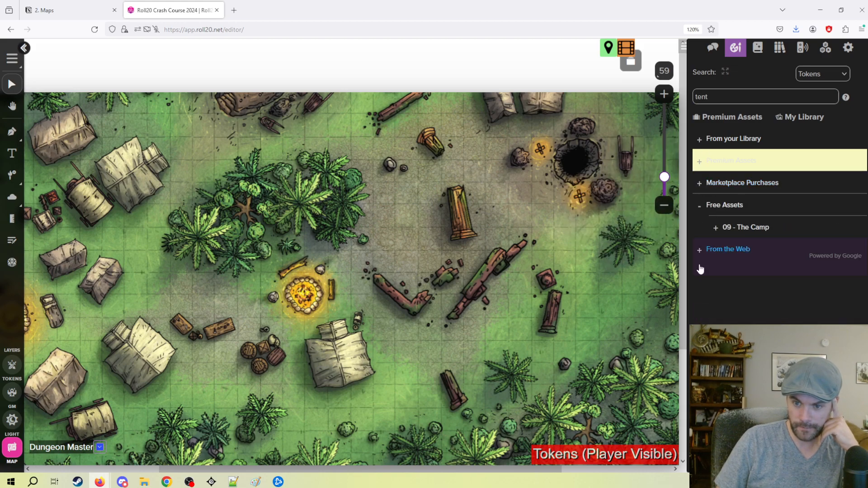
# Expand the web search results for "tent" and place the green rectangular tent image in the map's central clearing
pyautogui.click(702, 212)
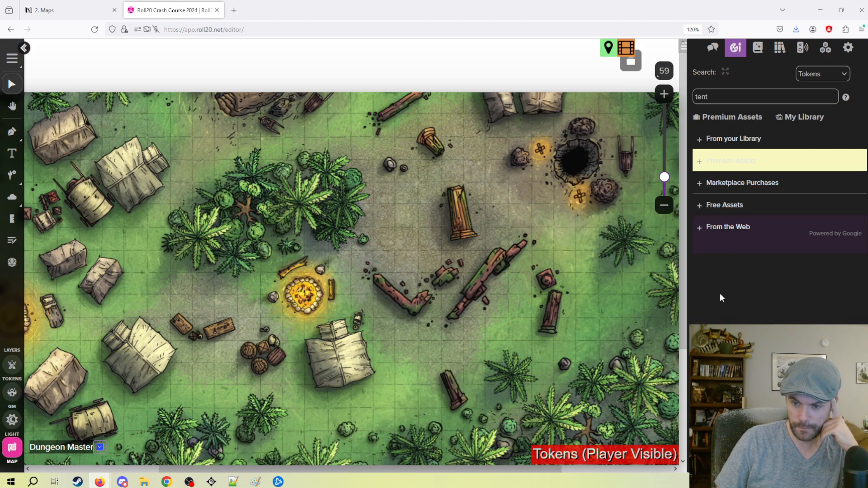
pyautogui.click(701, 229)
pyautogui.scroll(-2, 767, 254)
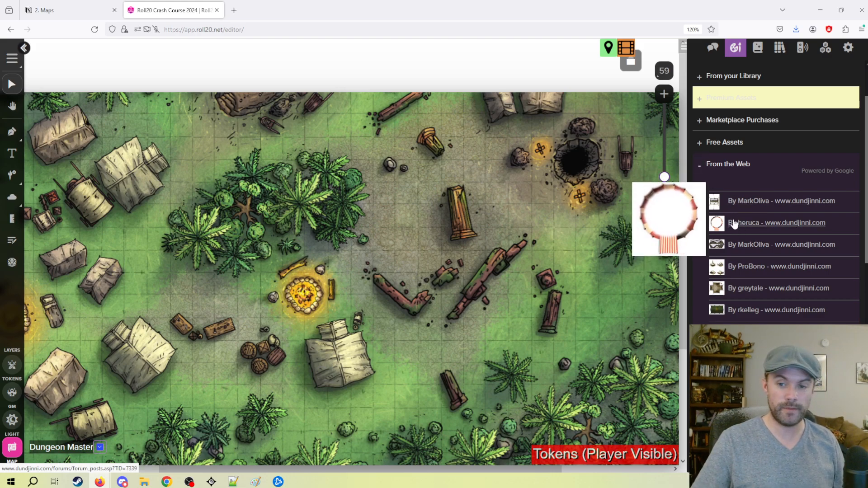
pyautogui.moveTo(755, 248); pyautogui.dragTo(705, 386)
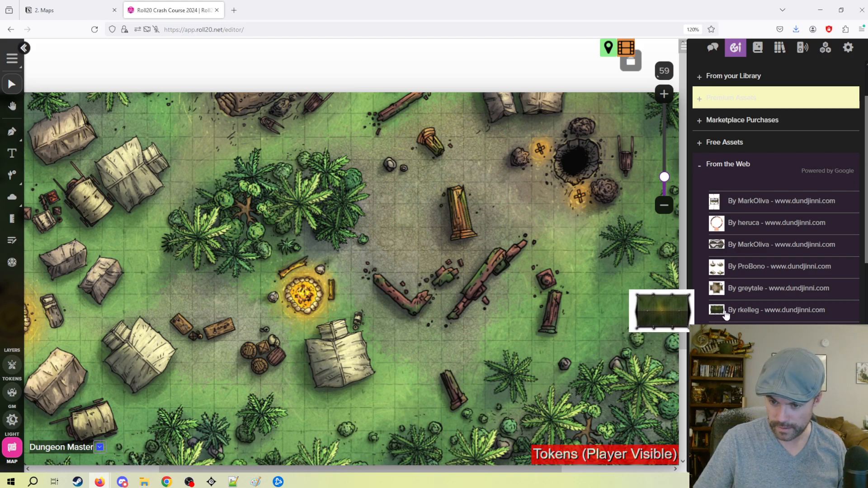
pyautogui.moveTo(724, 310); pyautogui.dragTo(428, 176)
pyautogui.scroll(3, 471, 155)
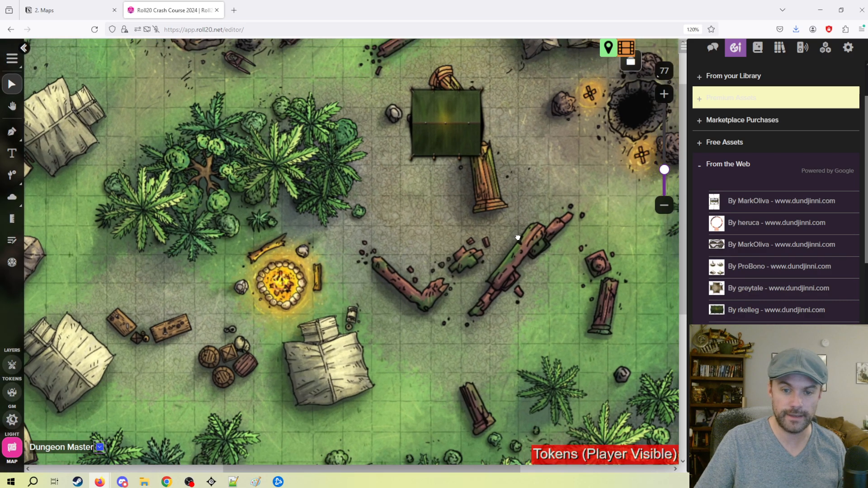
pyautogui.moveTo(517, 237); pyautogui.dragTo(457, 326)
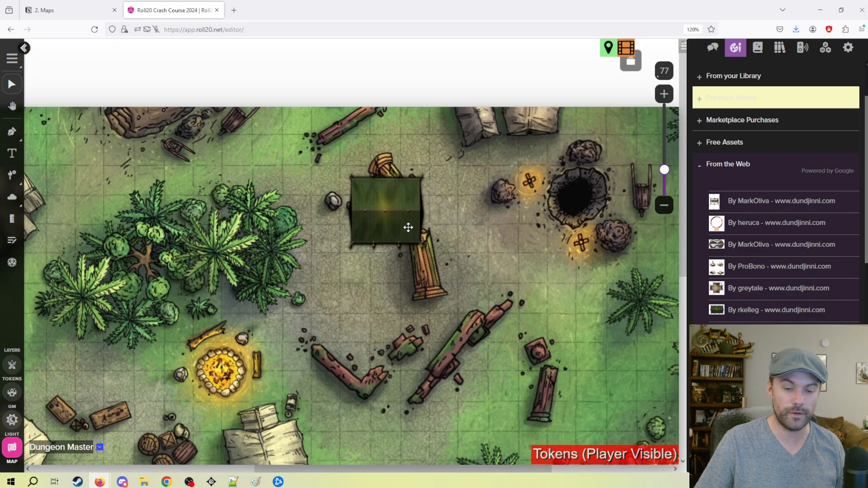
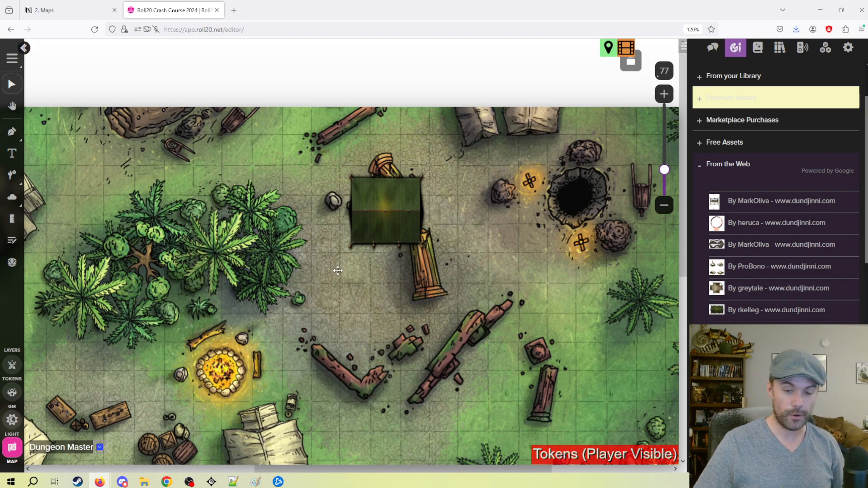
# Move the green tent beside the palm trees and undo the accidental shift of the background map
pyautogui.moveTo(384, 207); pyautogui.dragTo(325, 266)
pyautogui.moveTo(427, 225); pyautogui.dragTo(457, 281)
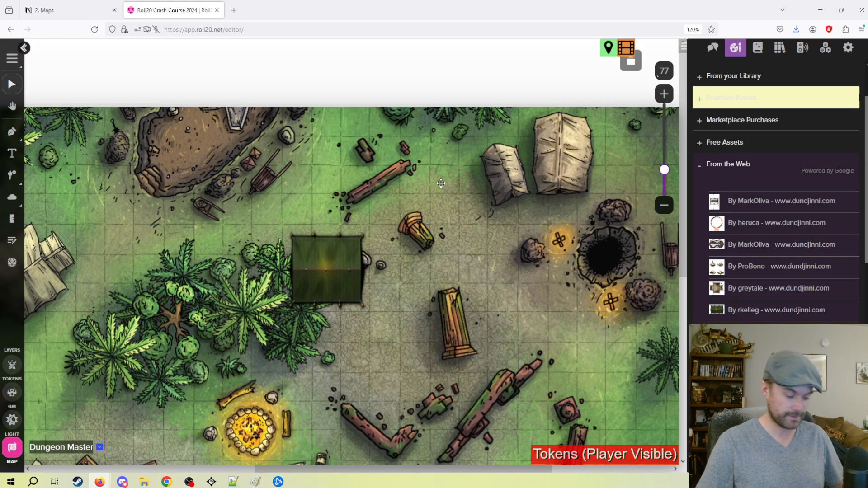
pyautogui.hotkey('ctrl', 'z')
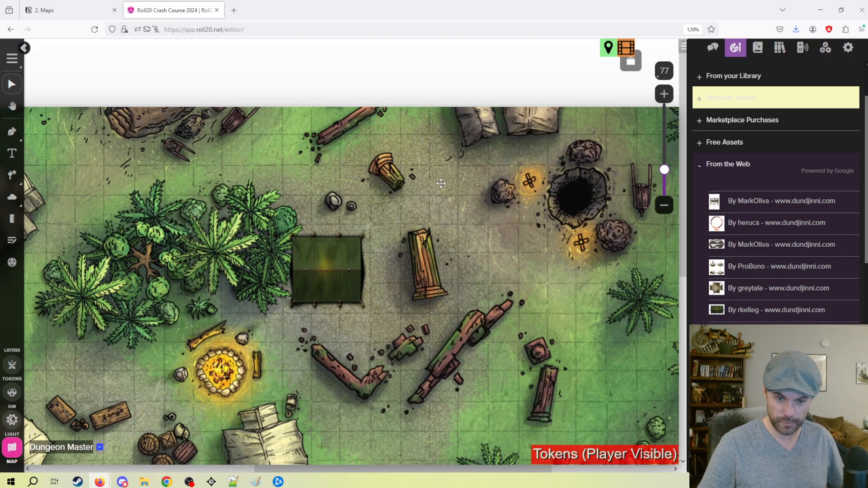
# Send the green tent to the Tokens layer and make that layer active
pyautogui.rightClick(335, 259)
pyautogui.click(407, 256)
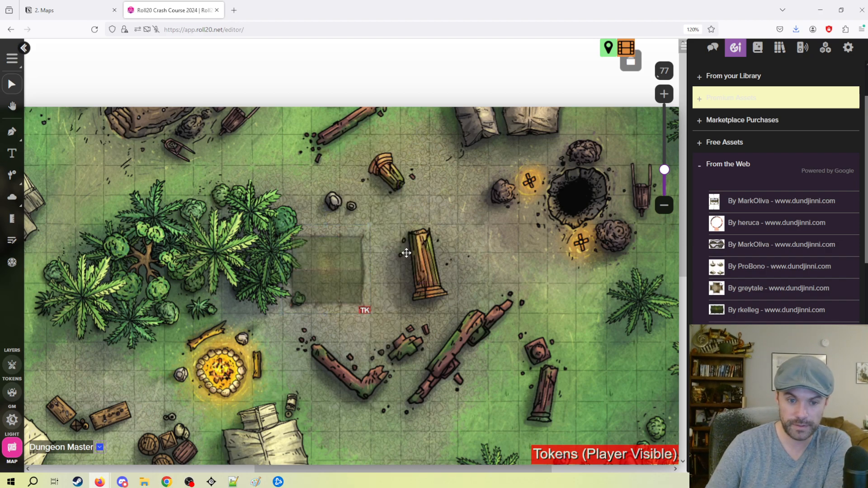
pyautogui.click(14, 370)
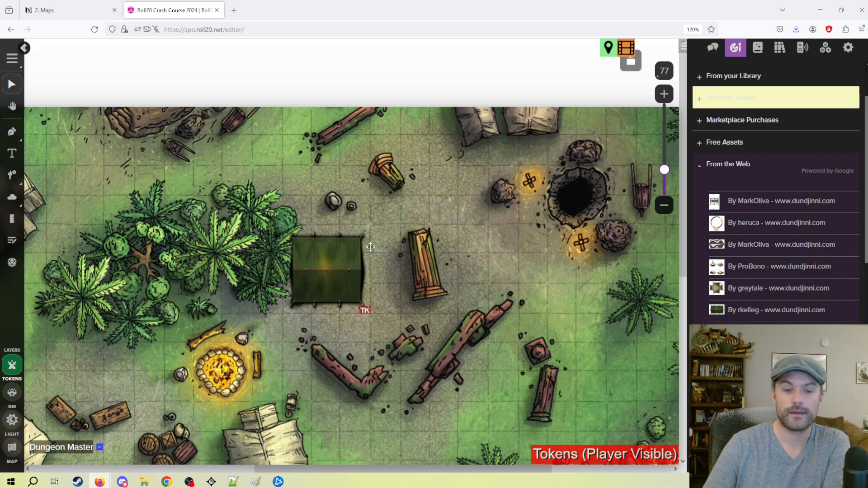
# Slide the tent token across the map and settle it between the palm trees and the fallen column
pyautogui.moveTo(328, 287); pyautogui.dragTo(485, 276)
pyautogui.moveTo(345, 190); pyautogui.dragTo(198, 314)
pyautogui.moveTo(480, 294); pyautogui.dragTo(352, 285)
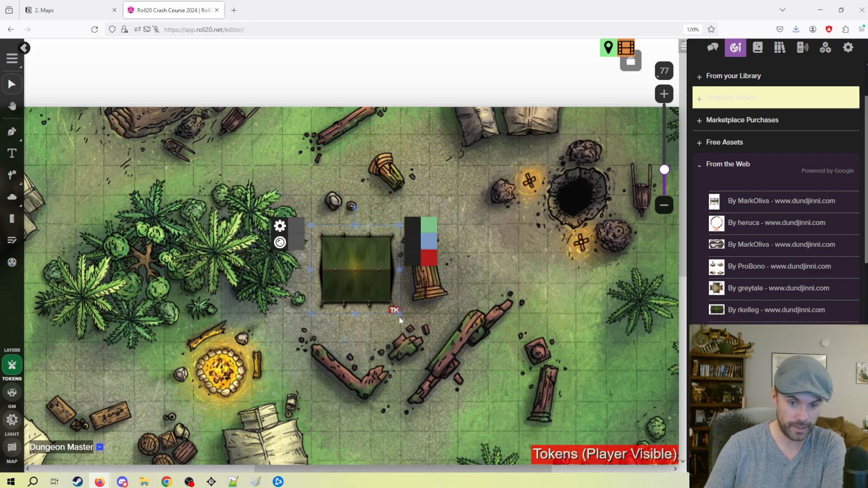
# Enlarge the tent token to about seven grid squares wide and shrink it to about two squares
pyautogui.scroll(2, 345, 291)
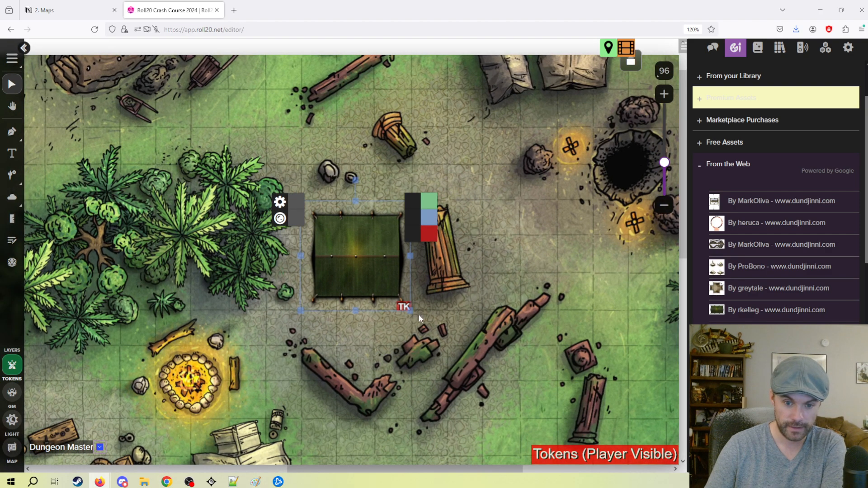
pyautogui.moveTo(409, 308); pyautogui.dragTo(557, 455)
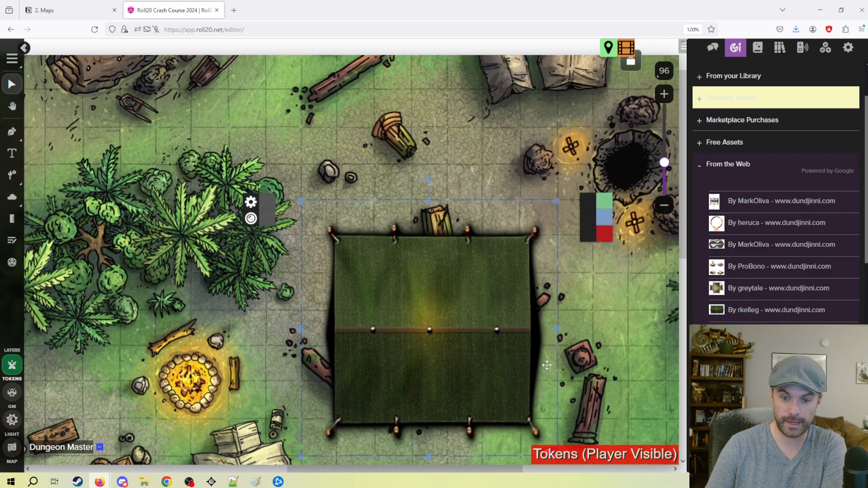
pyautogui.moveTo(555, 203); pyautogui.dragTo(369, 388)
pyautogui.moveTo(346, 427); pyautogui.dragTo(367, 232)
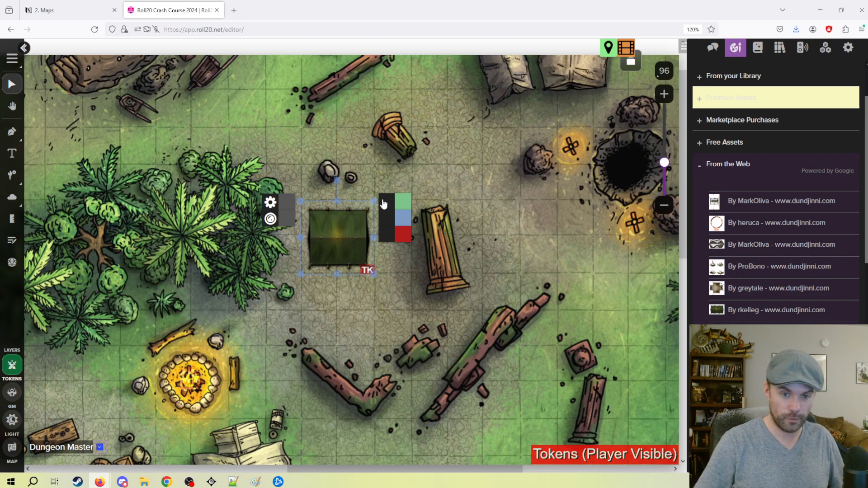
# Resize the tent token to about three by three grid squares and place it above the broken ruins
pyautogui.moveTo(375, 201); pyautogui.dragTo(412, 195)
pyautogui.hotkey('ctrl', 'c')
pyautogui.hotkey('ctrl', 'v')
pyautogui.moveTo(367, 223); pyautogui.dragTo(330, 313)
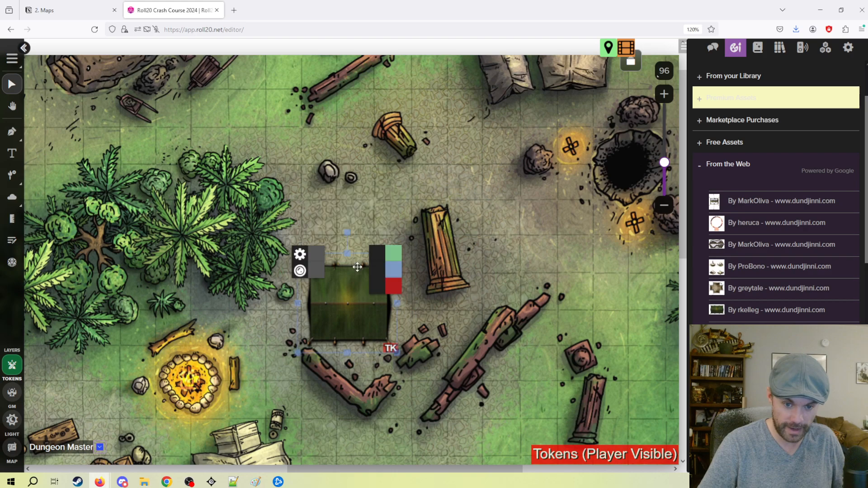
pyautogui.scroll(5, 345, 232)
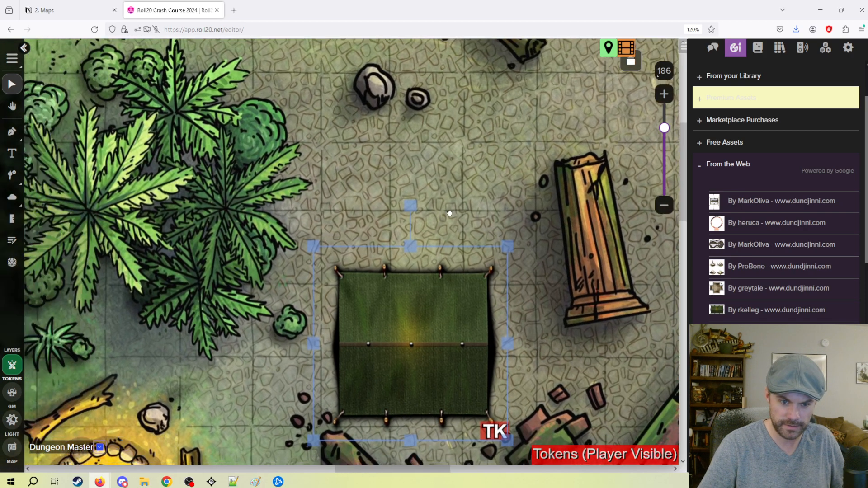
pyautogui.moveTo(449, 214); pyautogui.dragTo(467, 210)
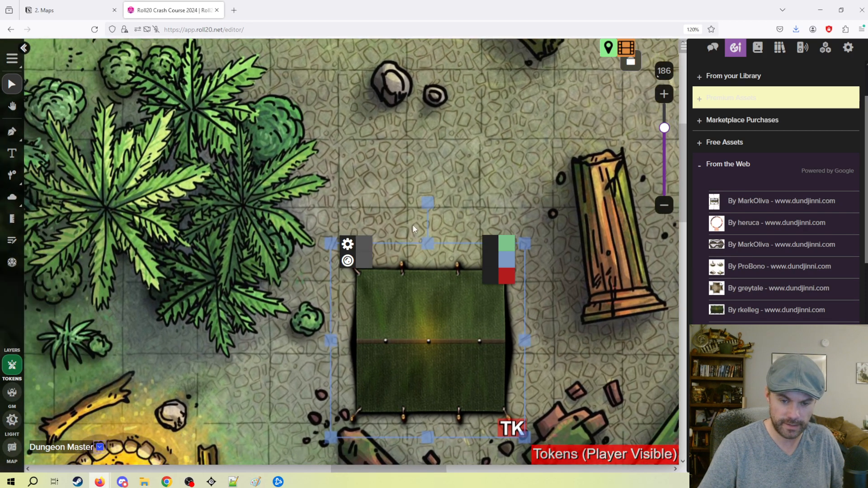
pyautogui.click(318, 222)
pyautogui.click(384, 308)
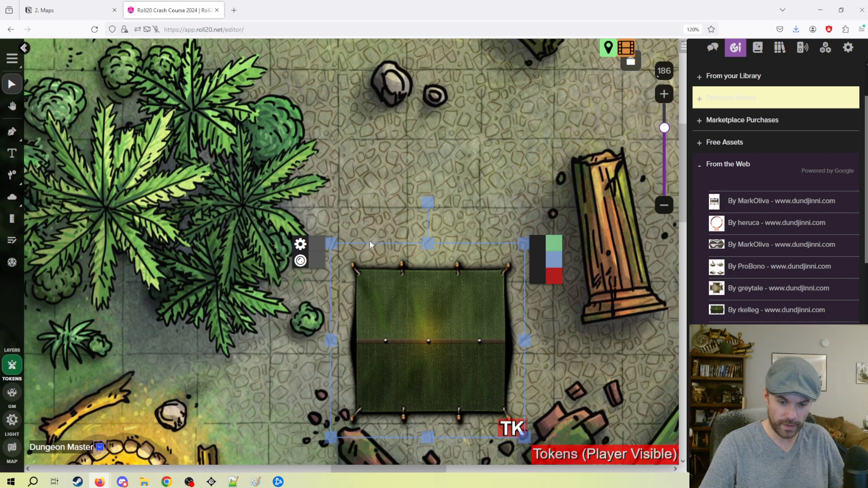
pyautogui.moveTo(524, 437); pyautogui.dragTo(549, 427)
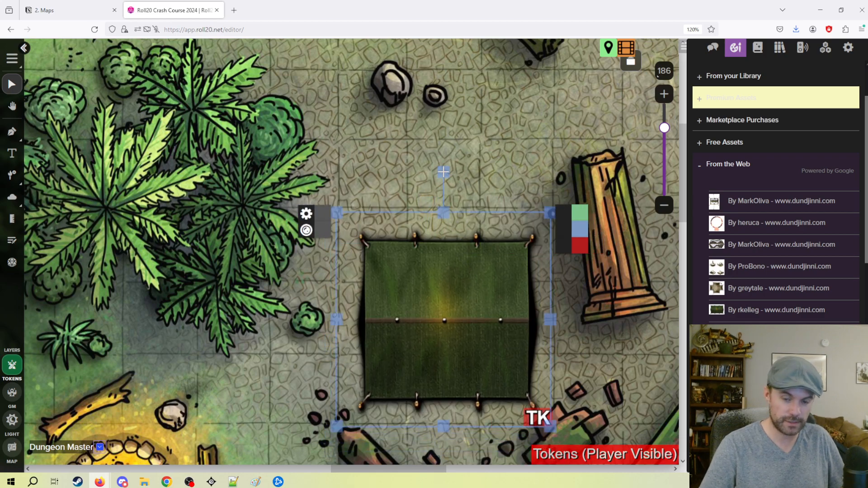
# Rotate the tent token back and forth, leaving it turned about 45 degrees counterclockwise
pyautogui.moveTo(443, 171); pyautogui.dragTo(527, 215)
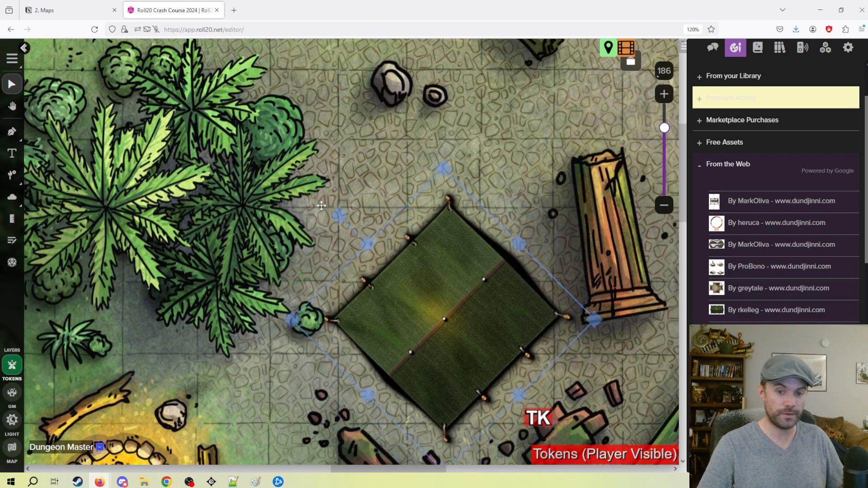
pyautogui.moveTo(343, 217); pyautogui.dragTo(405, 207)
pyautogui.moveTo(445, 171); pyautogui.dragTo(335, 221)
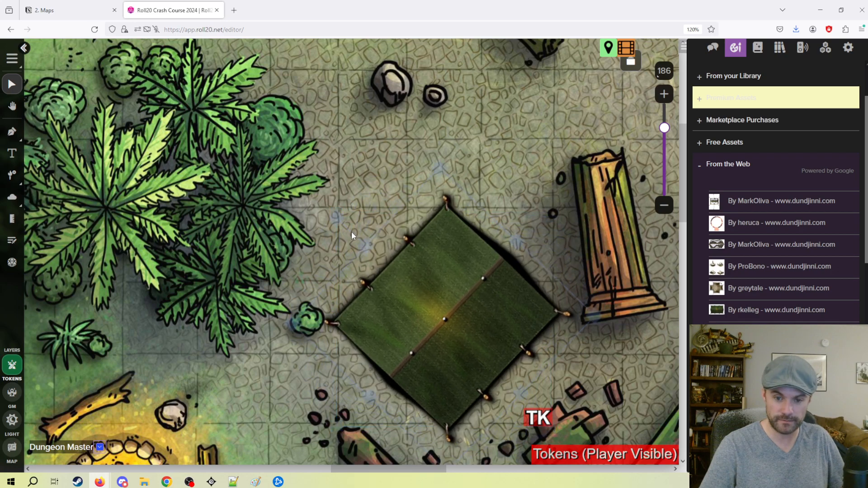
# Move the tent up between the palms and the fallen column, and rotate it to a slight counterclockwise tilt
pyautogui.moveTo(430, 320); pyautogui.dragTo(417, 231)
pyautogui.moveTo(322, 131); pyautogui.dragTo(360, 126)
pyautogui.moveTo(463, 234); pyautogui.dragTo(443, 248)
pyautogui.moveTo(333, 120); pyautogui.dragTo(390, 100)
pyautogui.scroll(-2, 506, 248)
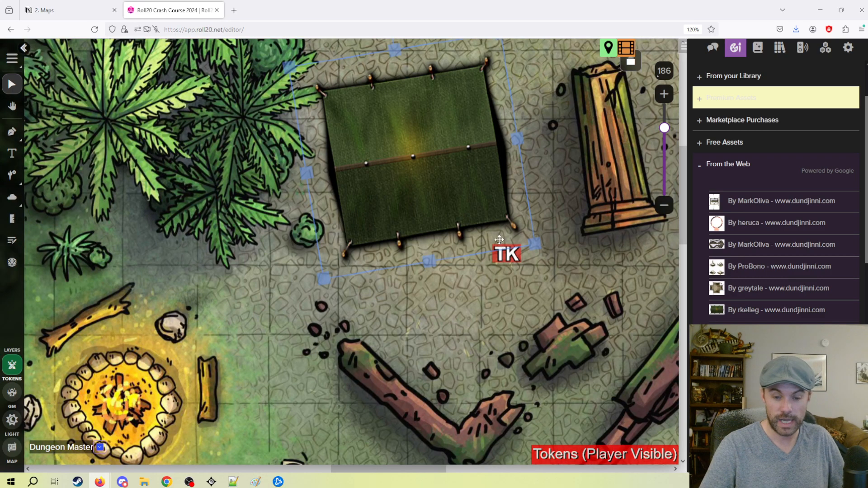
pyautogui.moveTo(473, 205); pyautogui.dragTo(379, 298)
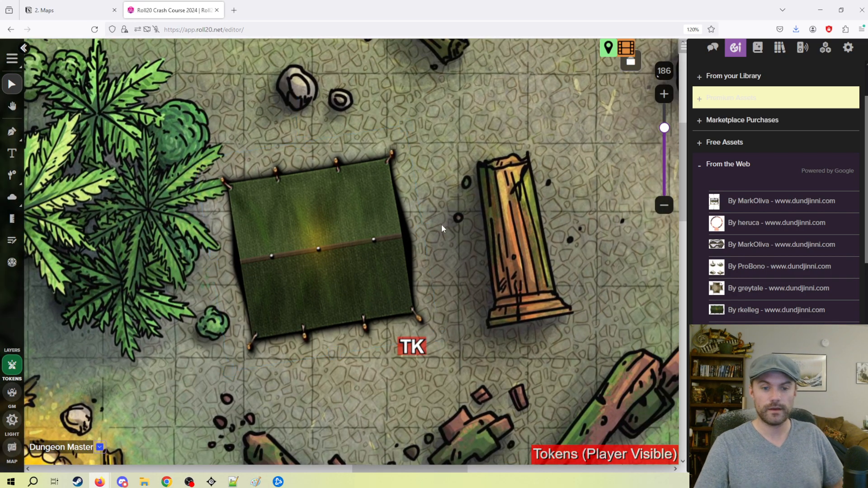
# Set the tent token's tint color to blue (#0000ff) and save its settings
pyautogui.doubleClick(367, 232)
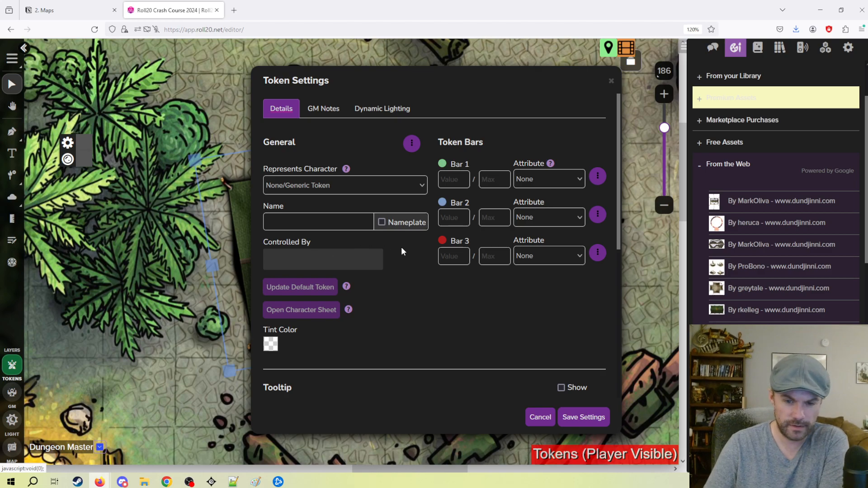
pyautogui.scroll(-5, 420, 258)
pyautogui.scroll(3, 298, 249)
pyautogui.click(270, 283)
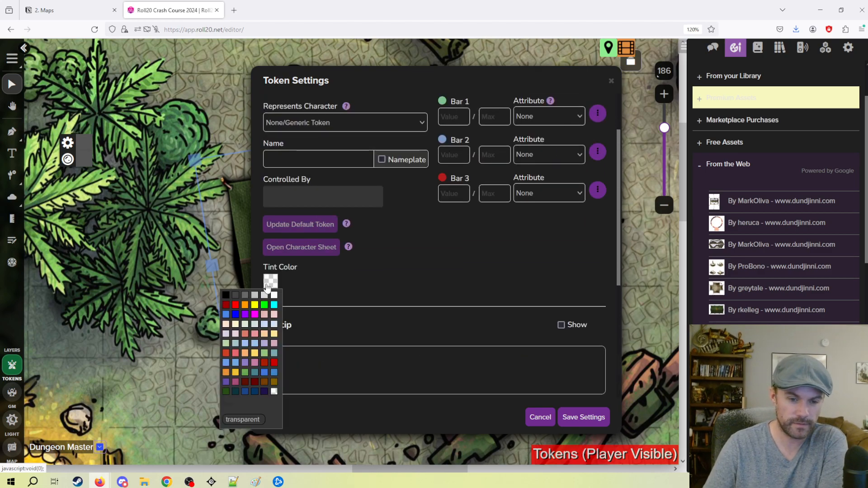
pyautogui.click(235, 317)
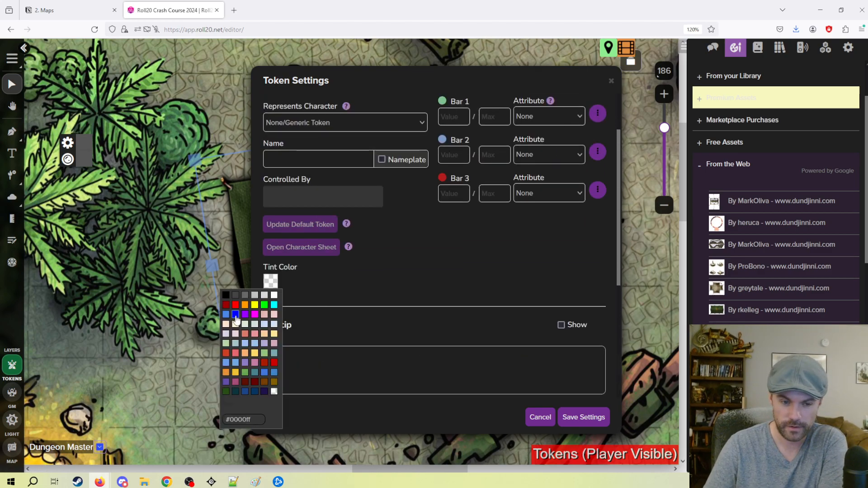
pyautogui.click(590, 418)
# Change the tent token's tint color to pink and save its settings
pyautogui.doubleClick(380, 238)
pyautogui.click(267, 336)
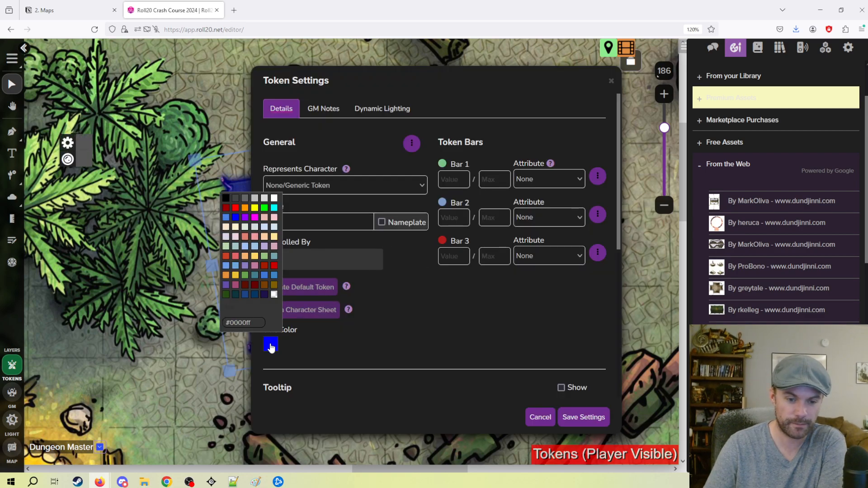
pyautogui.click(256, 274)
pyautogui.click(582, 417)
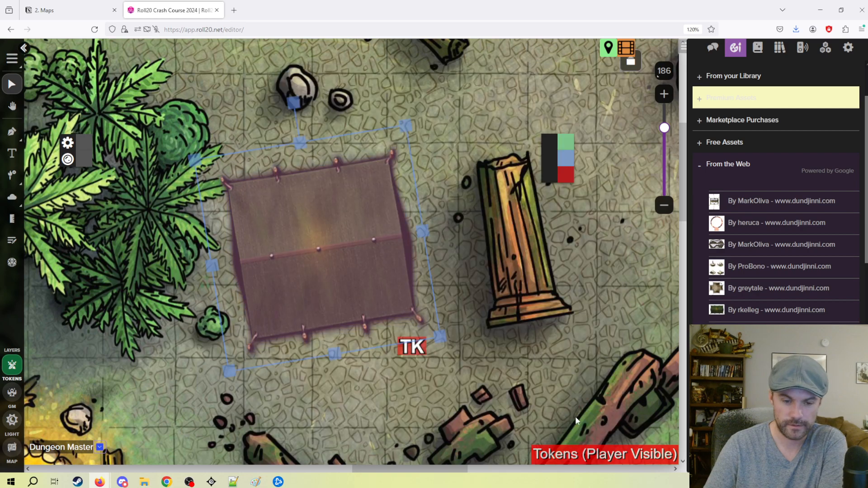
# Reset the tent token's tint color to transparent, save the settings, and deselect the token
pyautogui.doubleClick(379, 248)
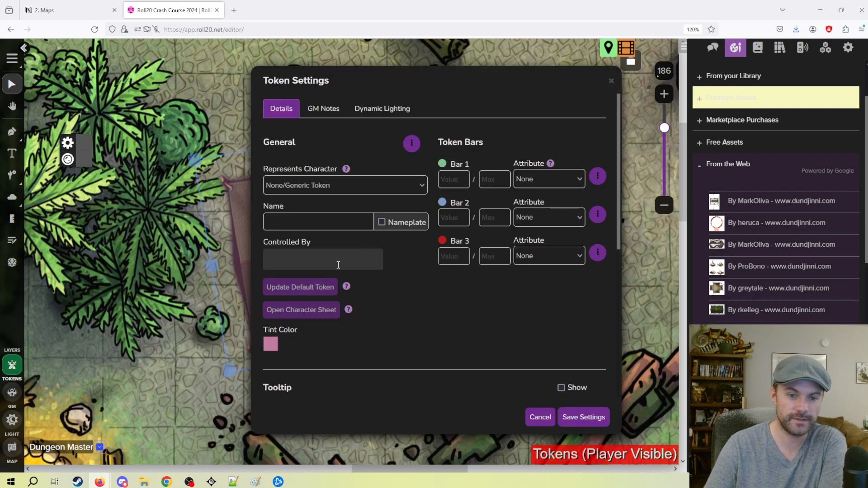
pyautogui.click(265, 344)
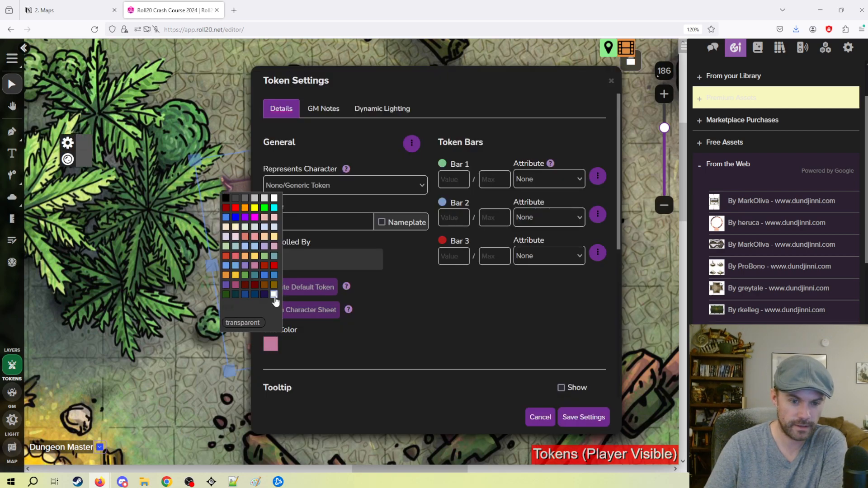
pyautogui.click(274, 294)
pyautogui.click(583, 417)
pyautogui.click(499, 289)
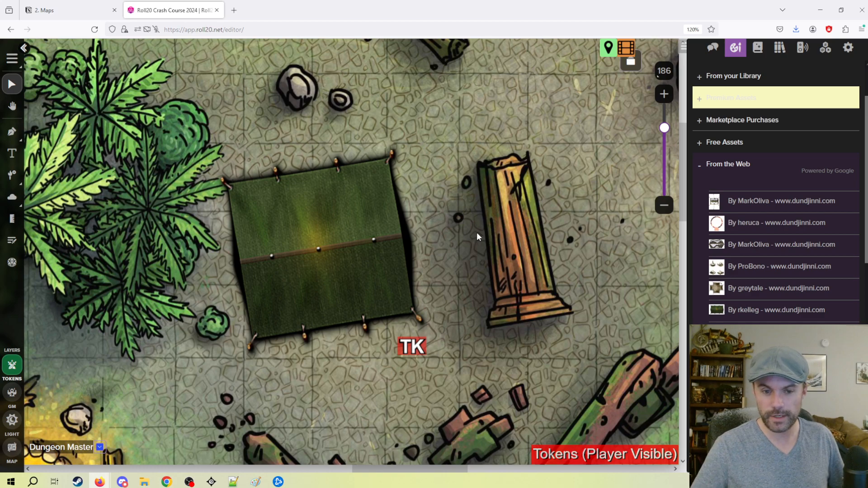
# Place the blue round tent from the web art results on the map beside the palms, and delete it
pyautogui.scroll(-2, 543, 253)
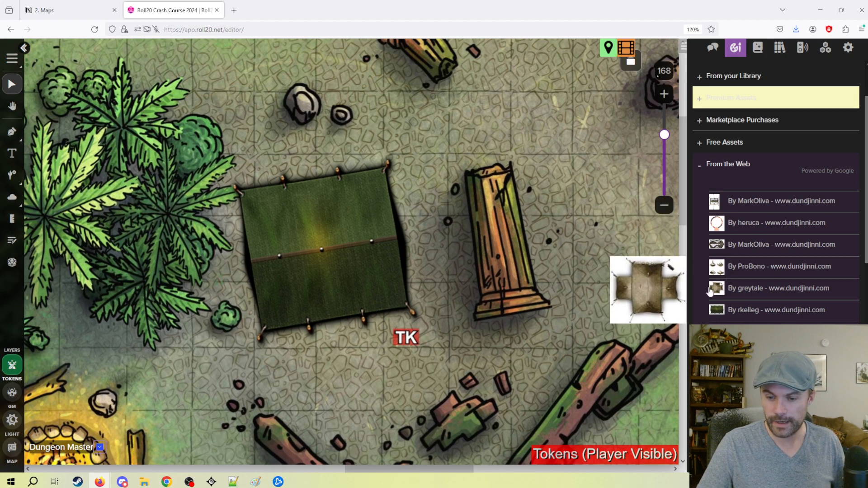
pyautogui.scroll(-2, 452, 244)
pyautogui.moveTo(362, 227); pyautogui.dragTo(445, 246)
pyautogui.scroll(-2, 425, 169)
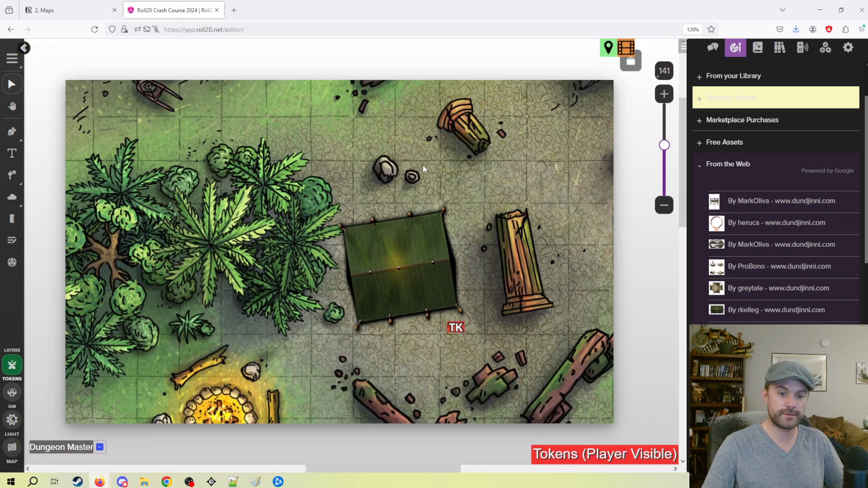
pyautogui.moveTo(389, 253); pyautogui.dragTo(492, 213)
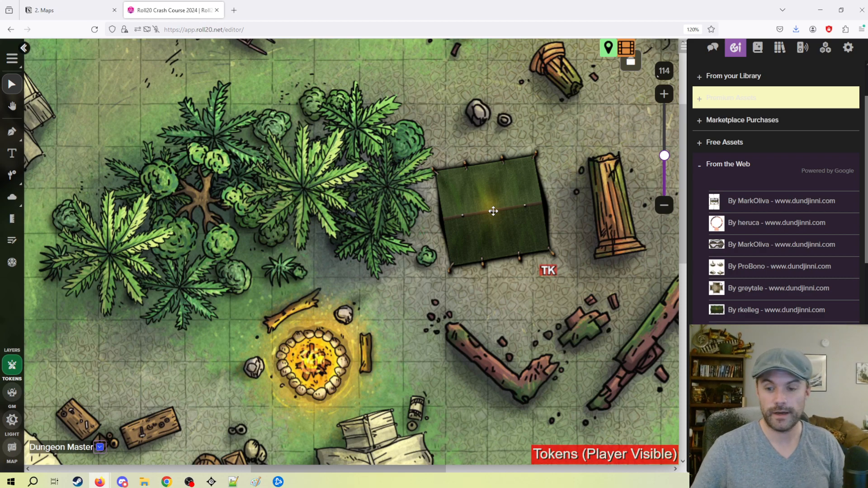
pyautogui.scroll(-5, 741, 271)
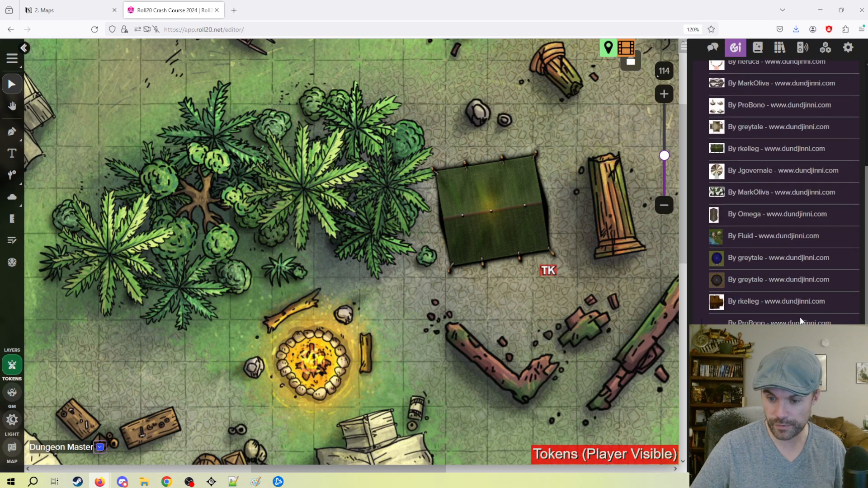
pyautogui.scroll(3, 750, 235)
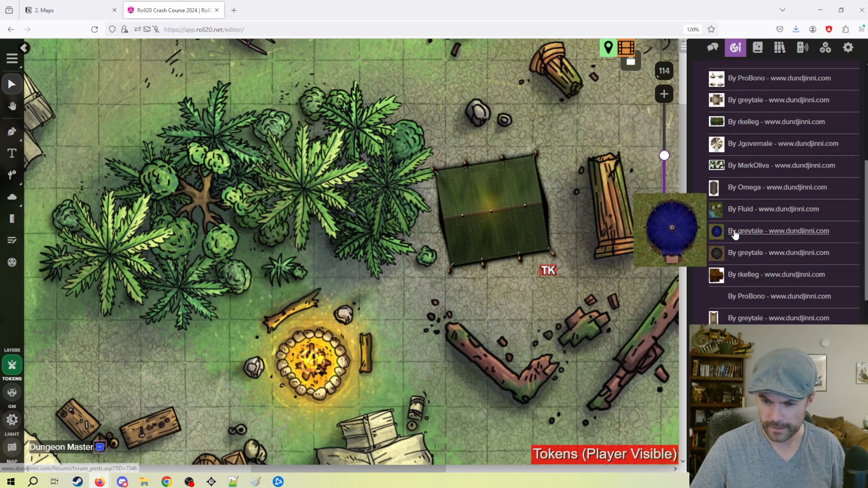
pyautogui.moveTo(736, 230); pyautogui.dragTo(610, 352)
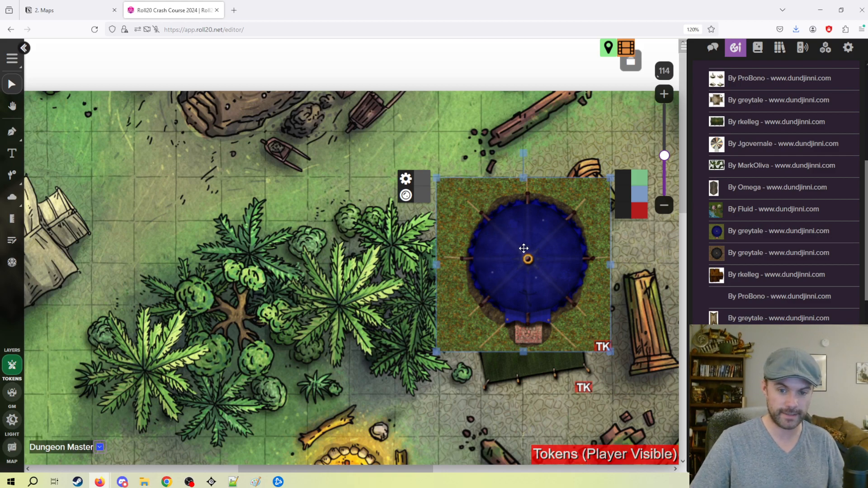
pyautogui.press('Delete')
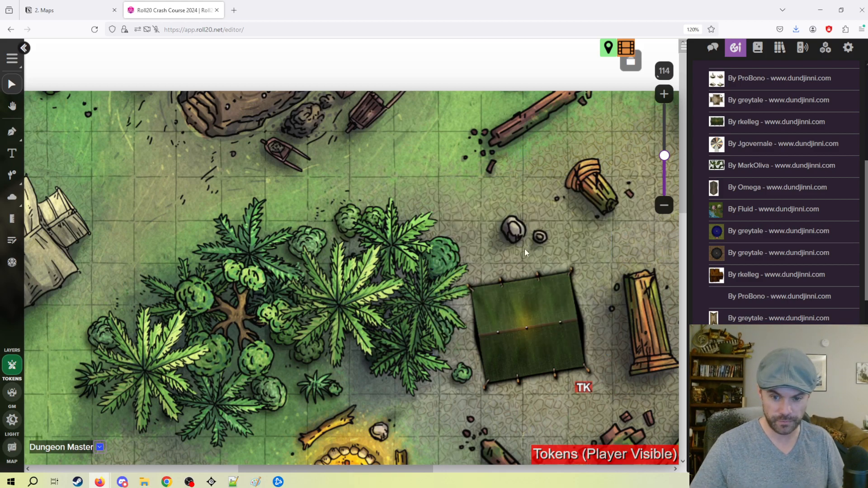
# Place a campfire image from the web art results on the map, move it up slightly above the palms, and delete it
pyautogui.scroll(-4, 724, 357)
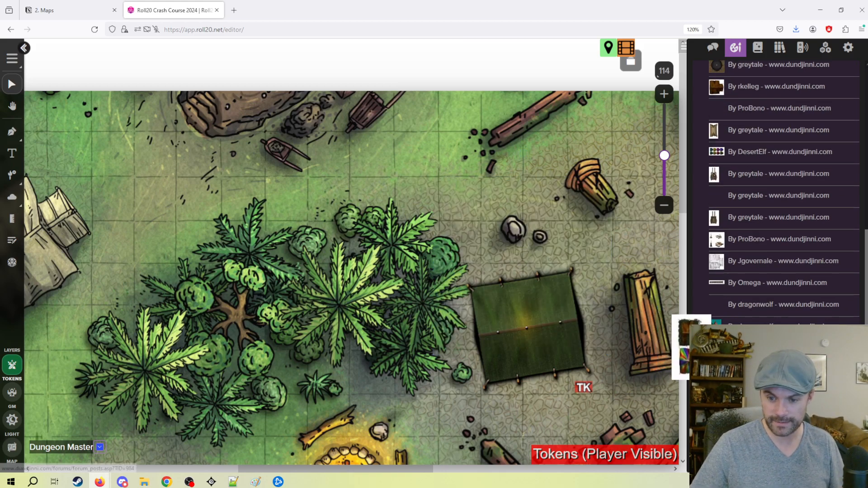
pyautogui.moveTo(733, 390); pyautogui.dragTo(523, 307)
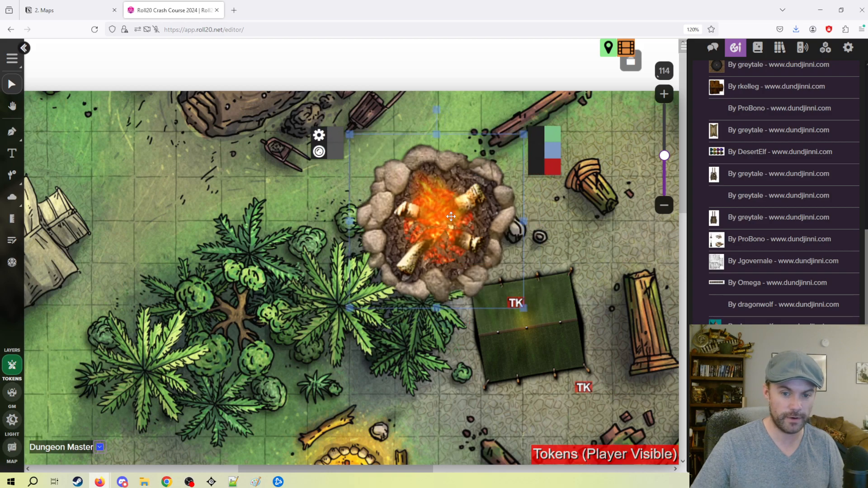
pyautogui.moveTo(451, 217); pyautogui.dragTo(466, 189)
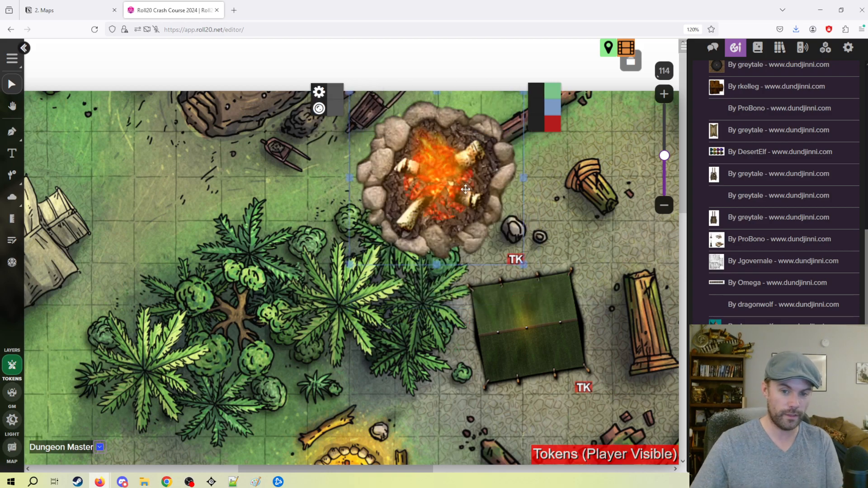
pyautogui.press('Delete')
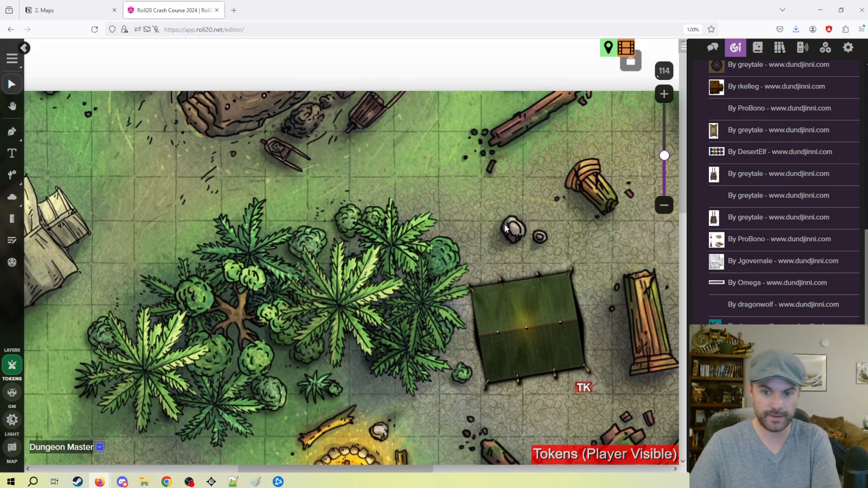
# Switch to the nogrid map page and close the page list
pyautogui.scroll(-2, 457, 199)
pyautogui.moveTo(258, 322); pyautogui.dragTo(373, 248)
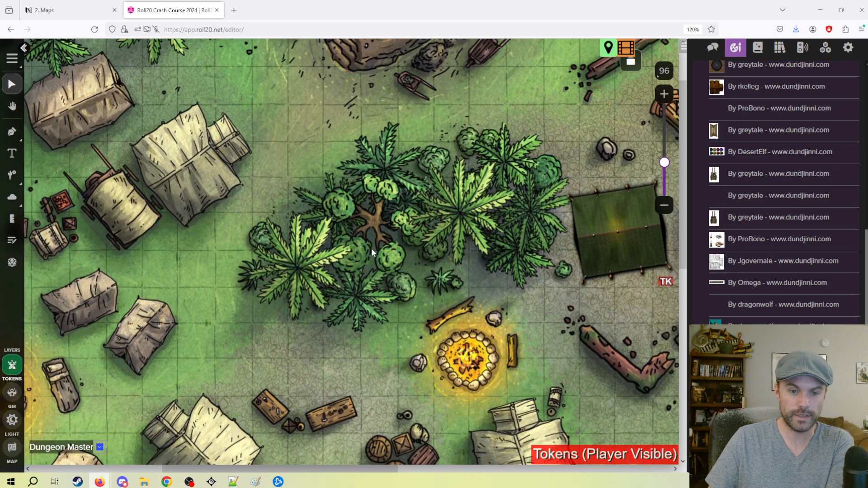
pyautogui.moveTo(183, 128); pyautogui.dragTo(321, 152)
pyautogui.click(635, 66)
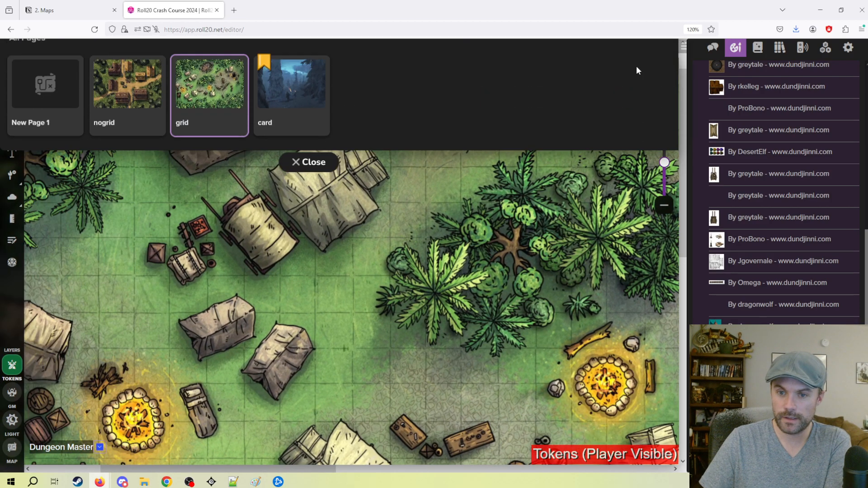
pyautogui.click(109, 185)
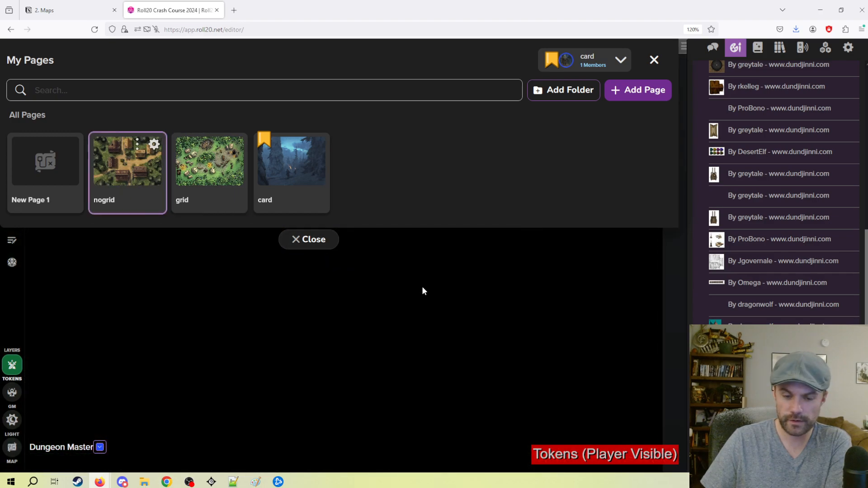
pyautogui.click(317, 239)
# Examine the village map's buildings, roofs and paths across the nogrid page
pyautogui.moveTo(201, 239); pyautogui.dragTo(147, 233)
pyautogui.moveTo(487, 258); pyautogui.dragTo(486, 285)
pyautogui.moveTo(283, 268); pyautogui.dragTo(468, 113)
pyautogui.moveTo(481, 370); pyautogui.dragTo(475, 179)
pyautogui.moveTo(460, 356); pyautogui.dragTo(265, 4)
pyautogui.moveTo(588, 147); pyautogui.dragTo(380, 268)
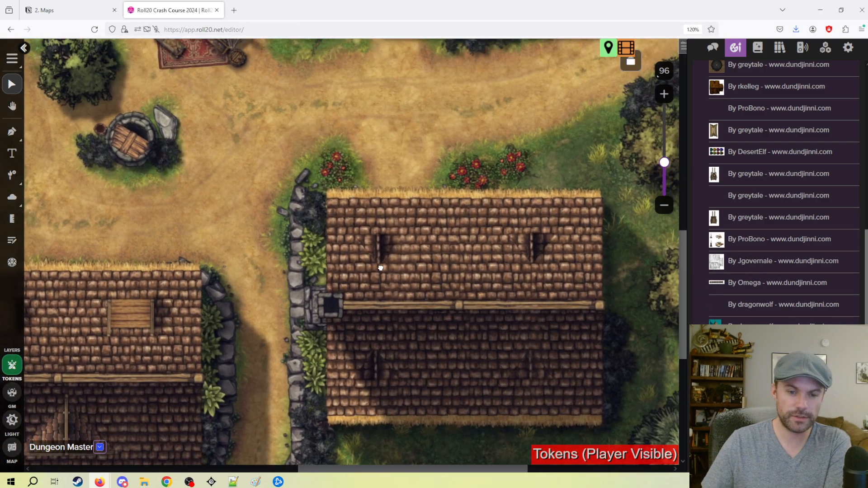
pyautogui.moveTo(203, 125); pyautogui.dragTo(431, 356)
pyautogui.moveTo(260, 253); pyautogui.dragTo(277, 328)
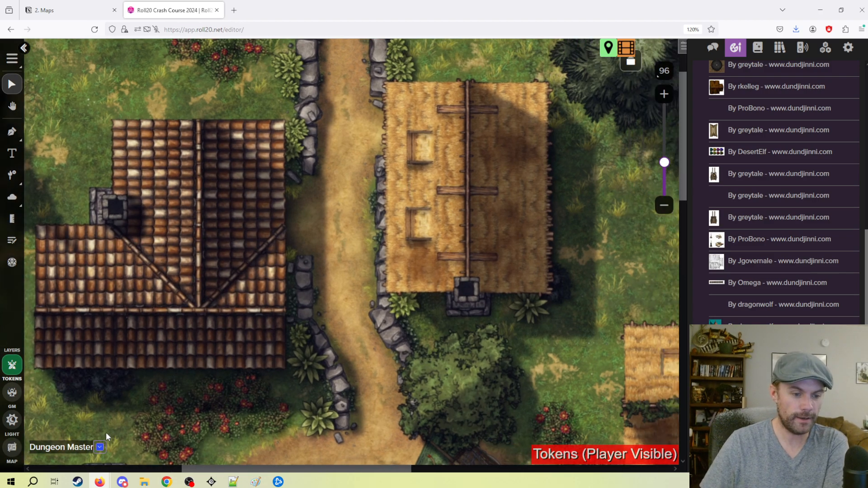
pyautogui.moveTo(407, 208); pyautogui.dragTo(421, 186)
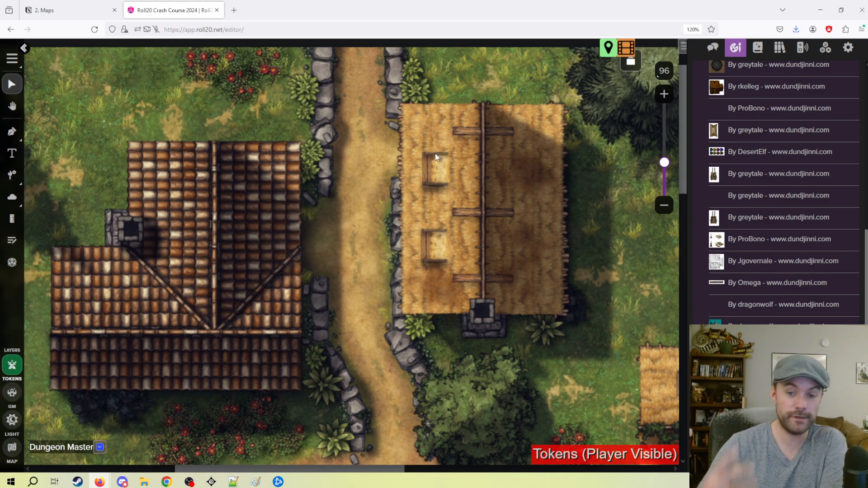
# Turn on Dynamic Lighting for the nogrid page, save the page settings, and close the page list
pyautogui.click(626, 47)
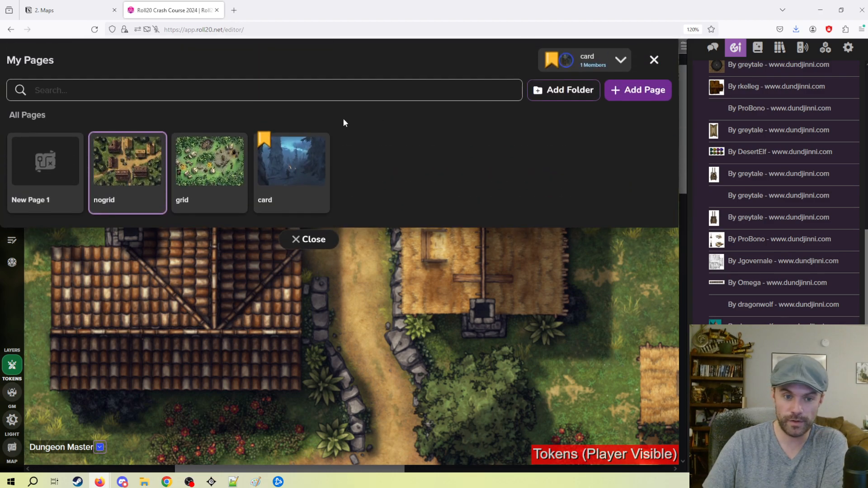
pyautogui.click(153, 148)
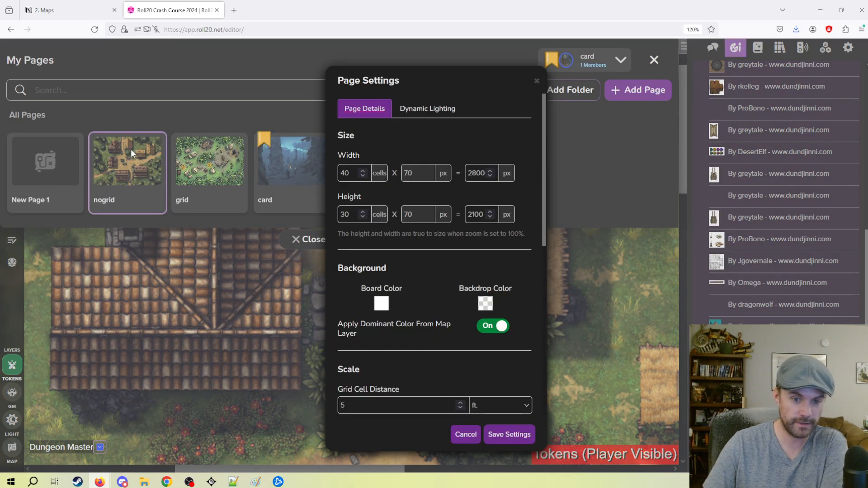
pyautogui.click(427, 109)
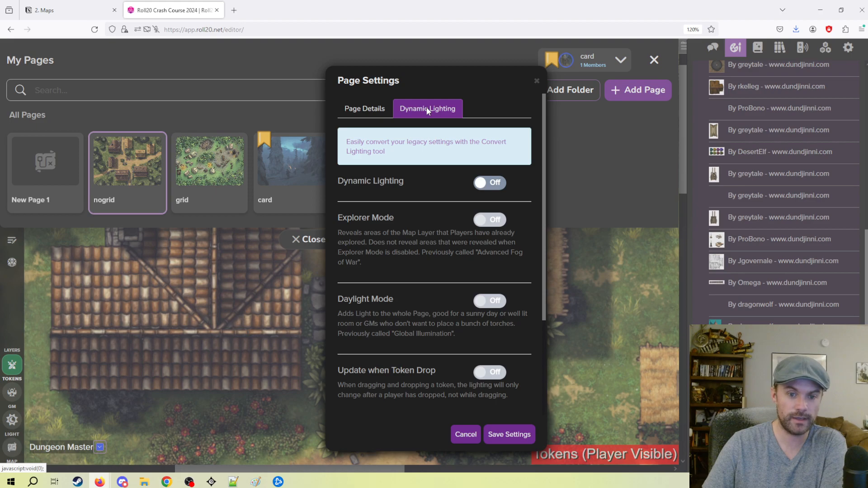
pyautogui.click(486, 186)
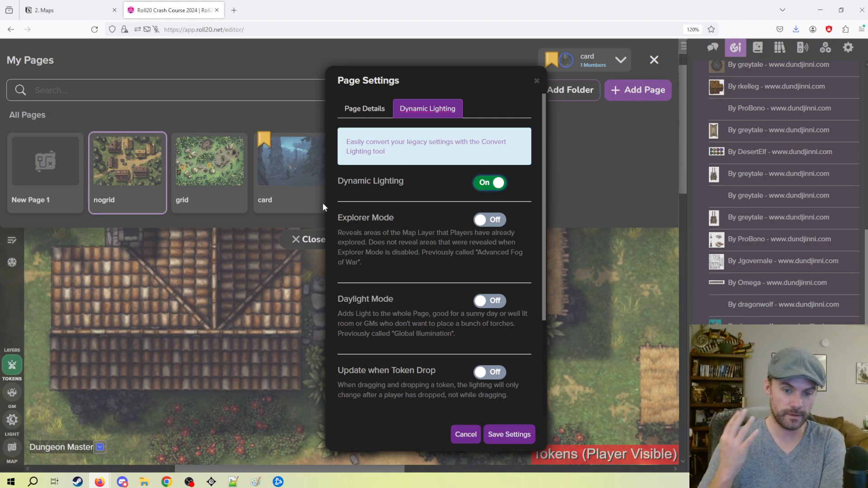
pyautogui.click(508, 435)
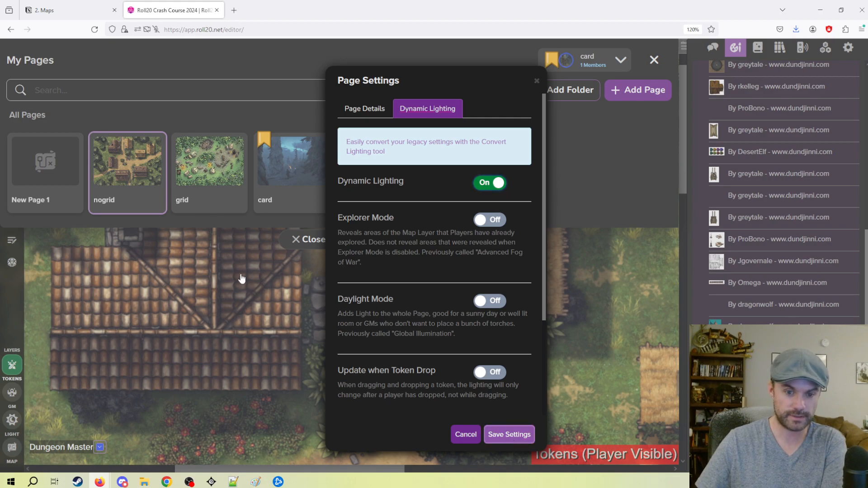
pyautogui.click(309, 239)
# Switch to the Lighting layer, activate the barrier drawing tool, and set its color to magenta (#ff00ff)
pyautogui.moveTo(344, 272); pyautogui.dragTo(487, 223)
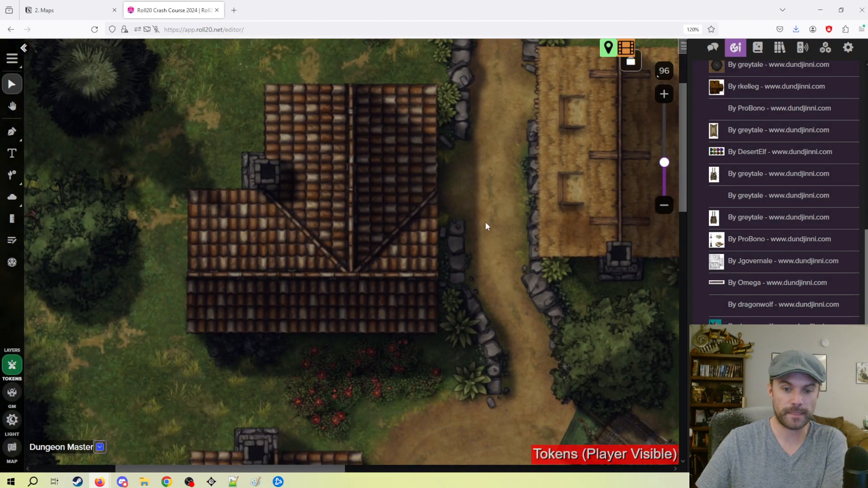
pyautogui.moveTo(442, 273); pyautogui.dragTo(450, 293)
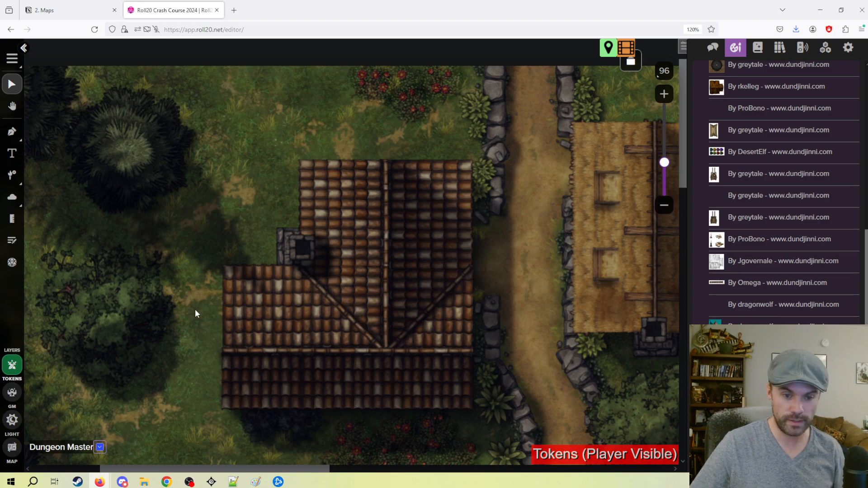
pyautogui.scroll(-3, 175, 315)
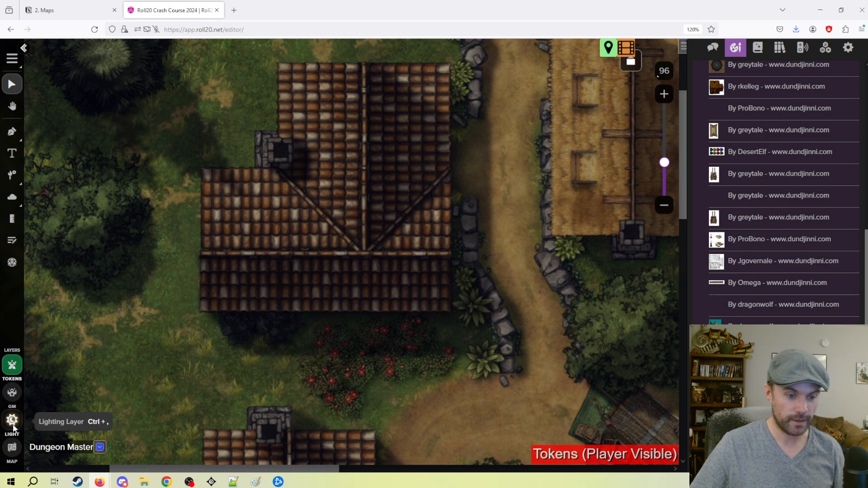
pyautogui.click(13, 420)
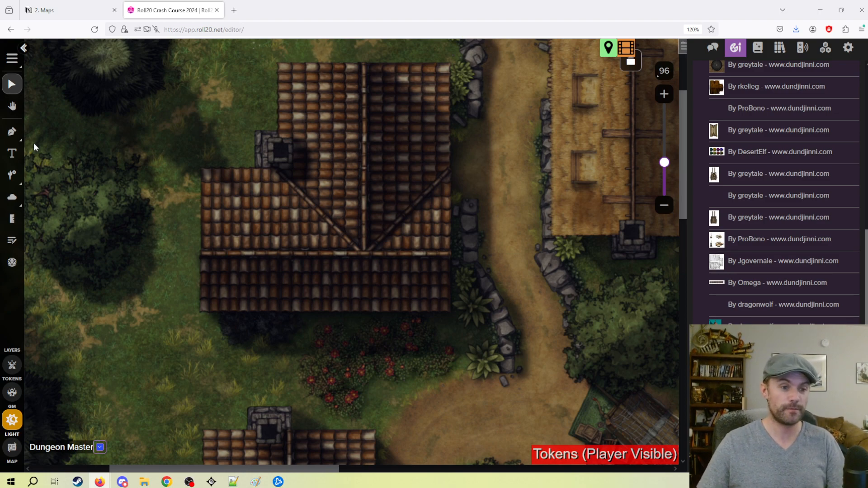
pyautogui.click(13, 132)
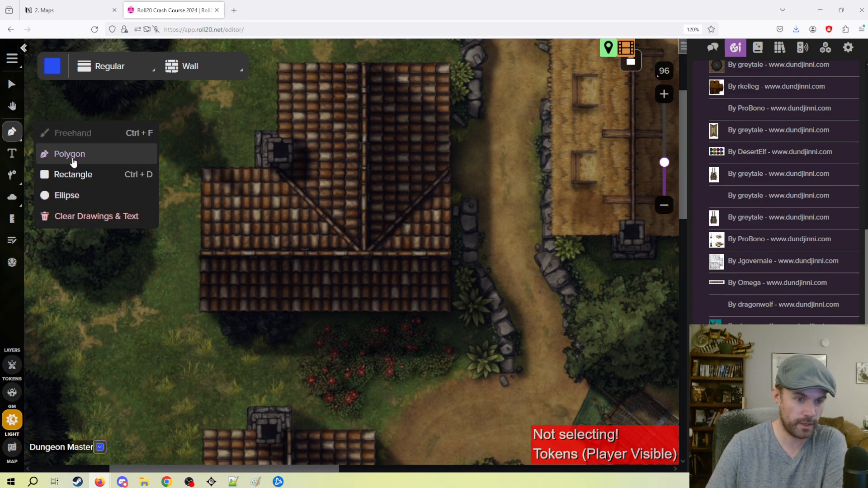
pyautogui.click(53, 67)
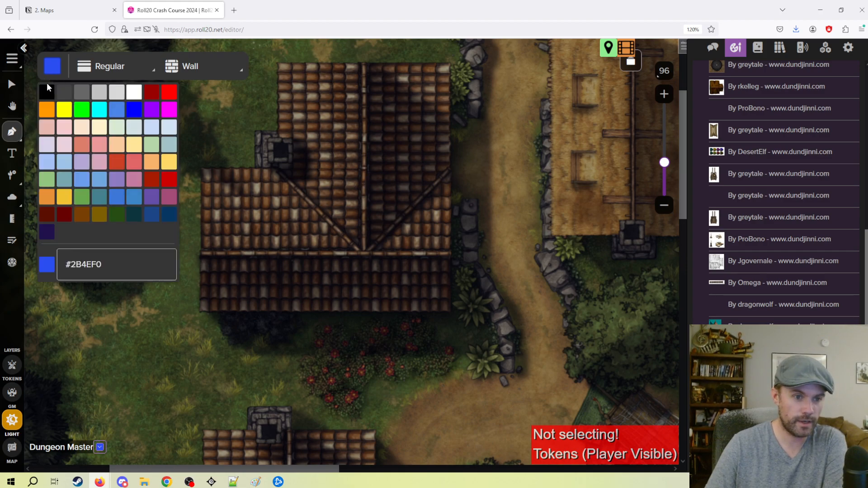
pyautogui.click(169, 110)
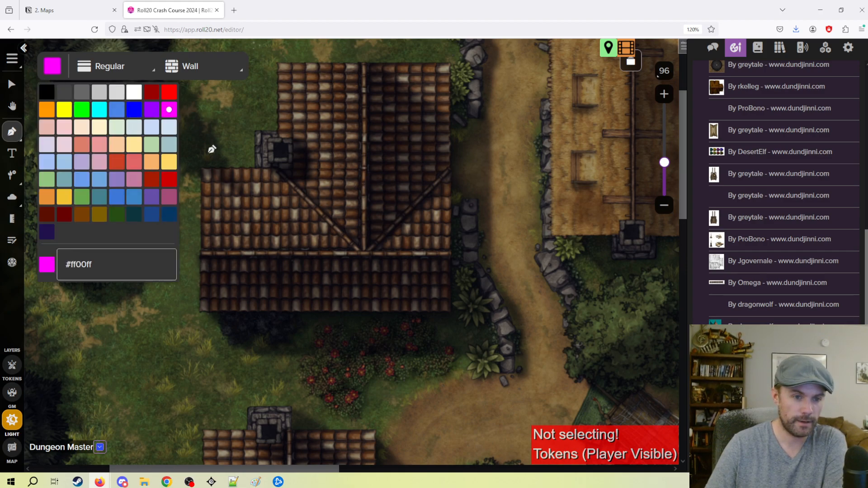
pyautogui.click(53, 66)
# Try the One Way barrier type, switch it to Transparent, and dismiss the Restrict Player Token Movement prompt without choosing an answer
pyautogui.click(148, 70)
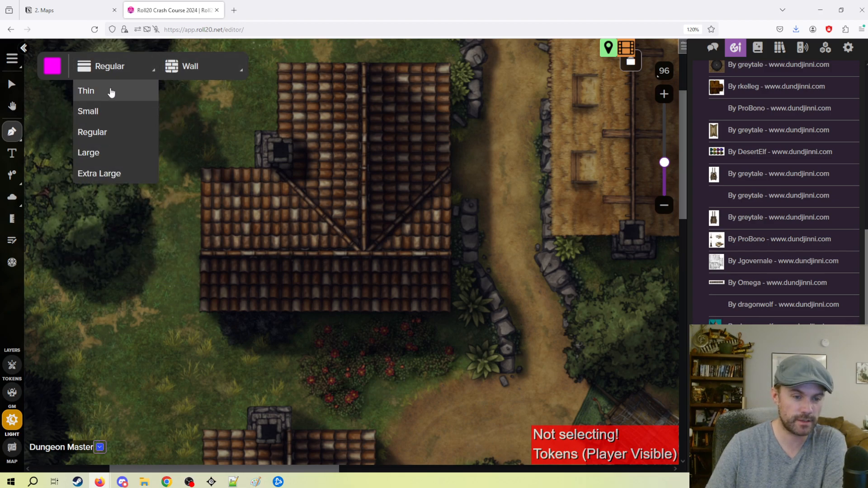
pyautogui.click(145, 70)
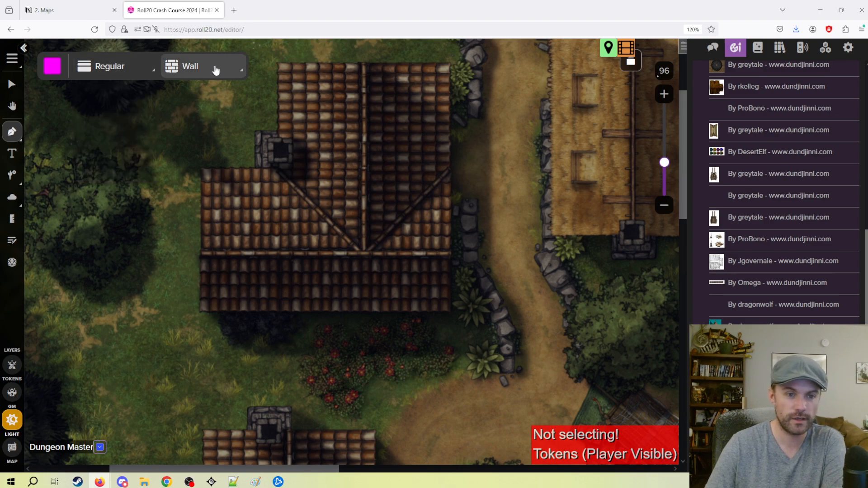
pyautogui.click(234, 70)
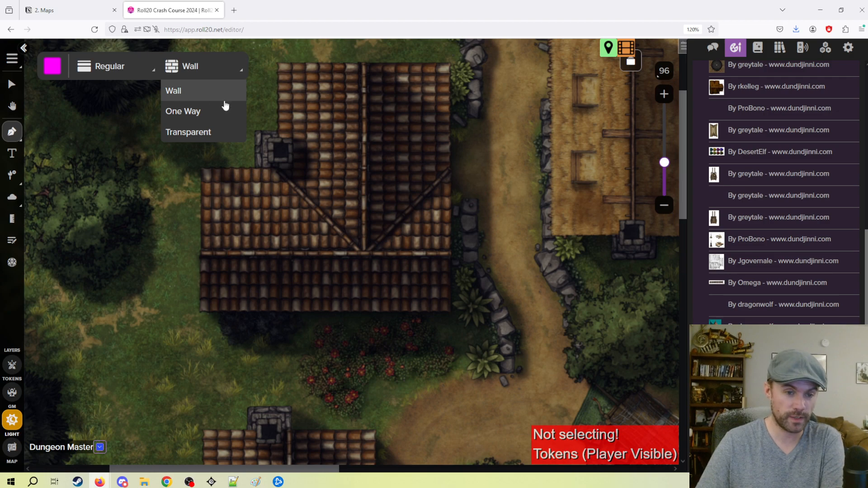
pyautogui.click(190, 119)
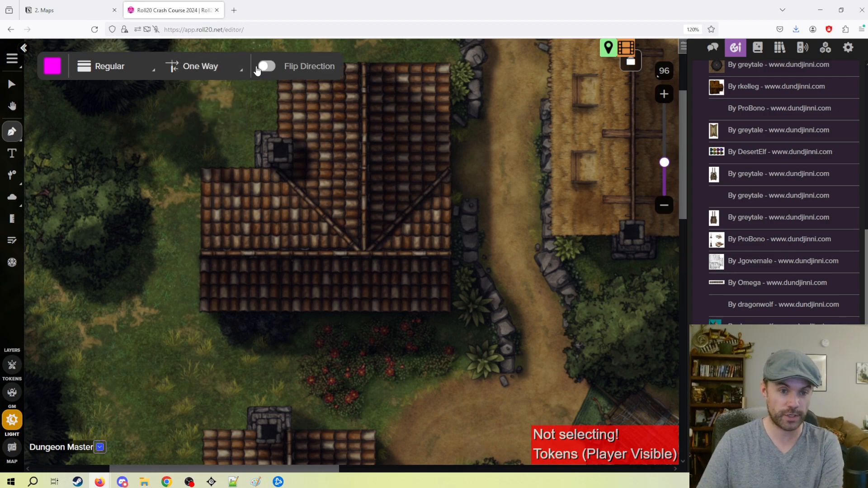
pyautogui.click(238, 73)
pyautogui.click(207, 132)
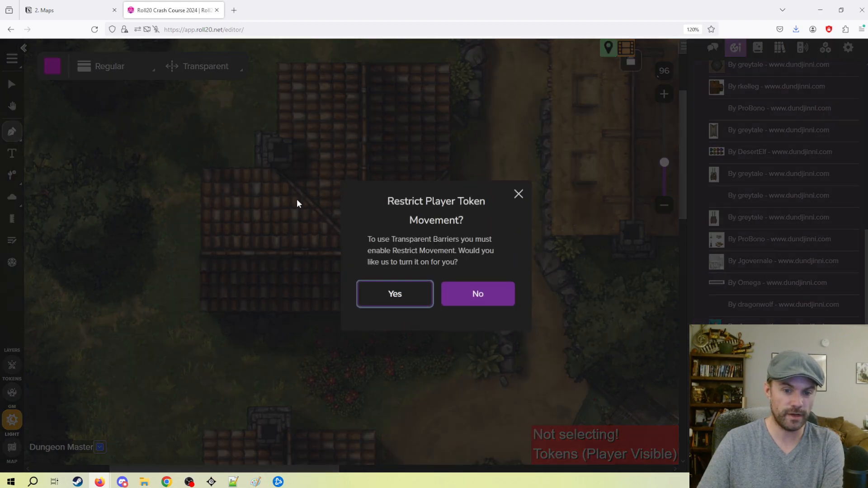
pyautogui.click(517, 196)
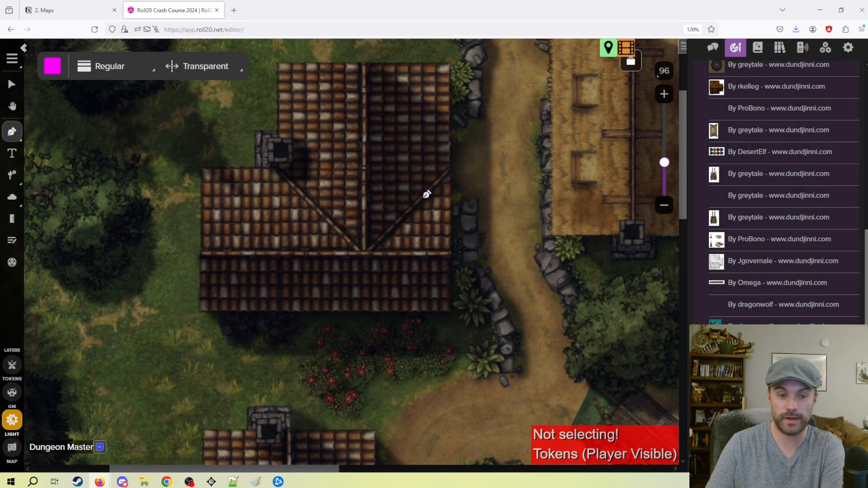
# Cycle through the Wall and One Way barrier types and set the barrier type to Wall
pyautogui.click(194, 67)
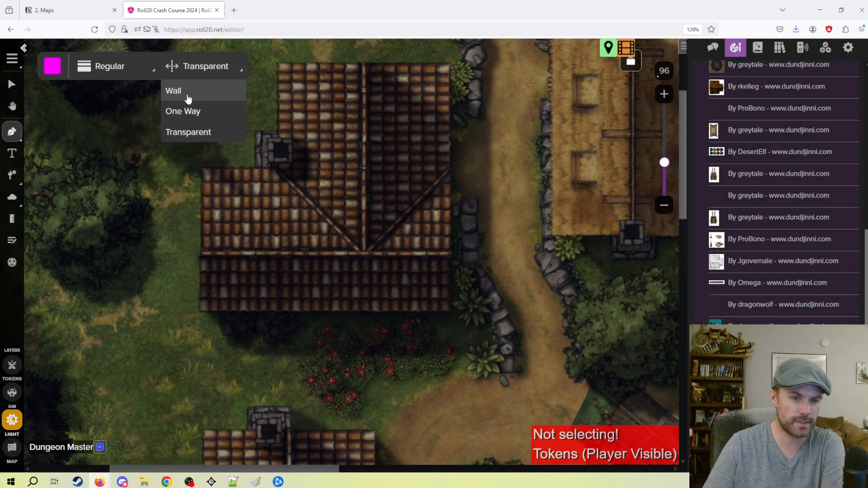
pyautogui.click(186, 94)
pyautogui.click(221, 76)
pyautogui.click(204, 96)
pyautogui.click(215, 71)
pyautogui.click(201, 106)
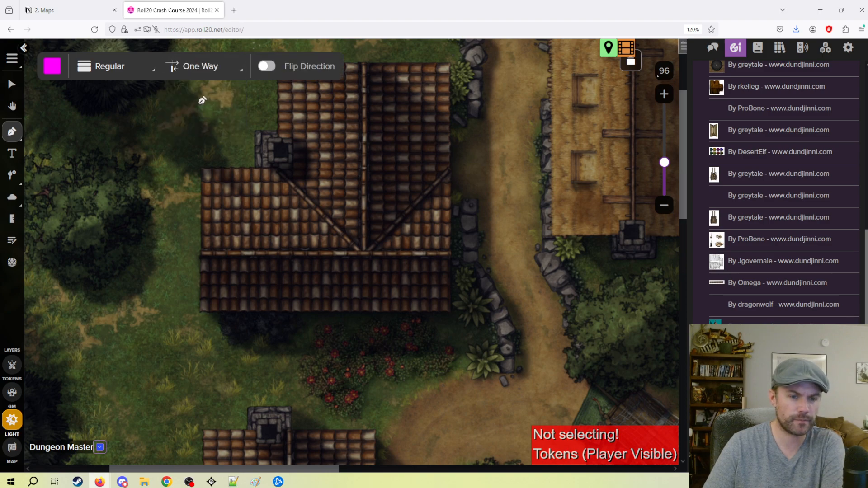
pyautogui.click(201, 68)
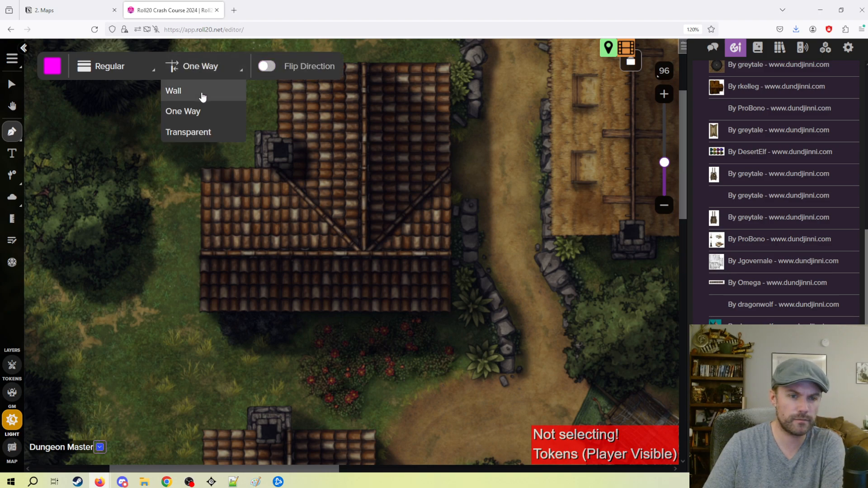
pyautogui.click(202, 96)
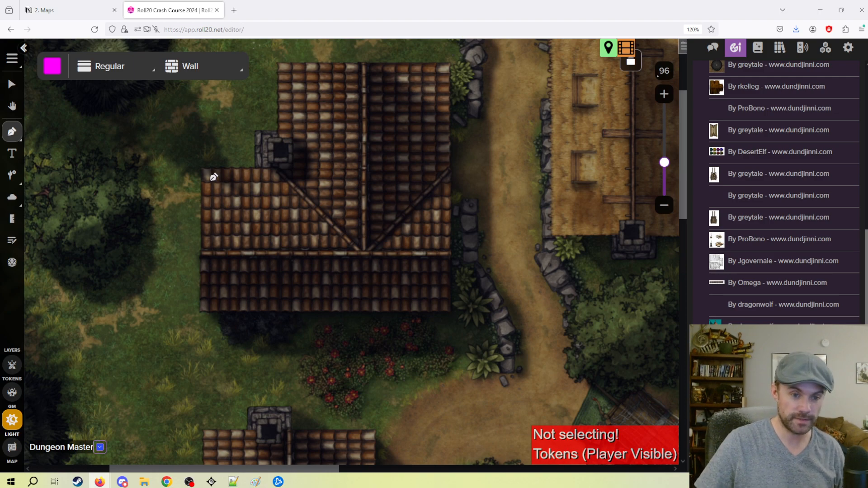
# Trace the L-shaped tiled roof of the house with a closed Wall barrier just inside its edges
pyautogui.moveTo(211, 180); pyautogui.dragTo(207, 304)
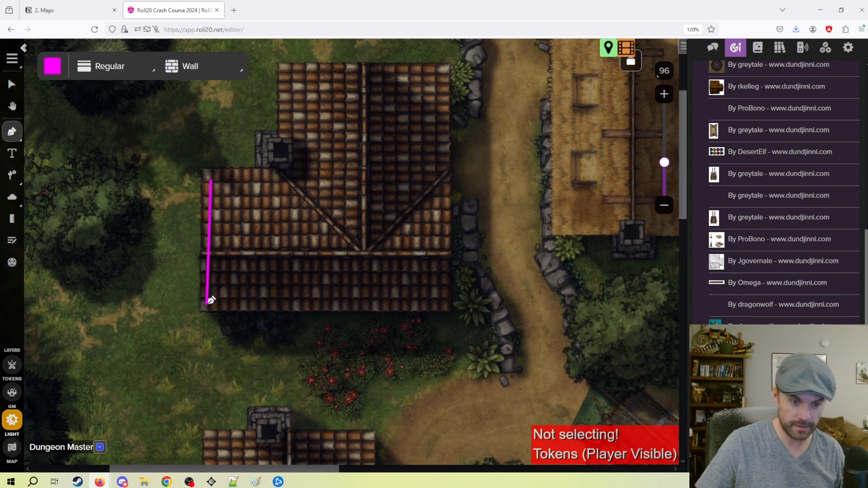
pyautogui.click(442, 304)
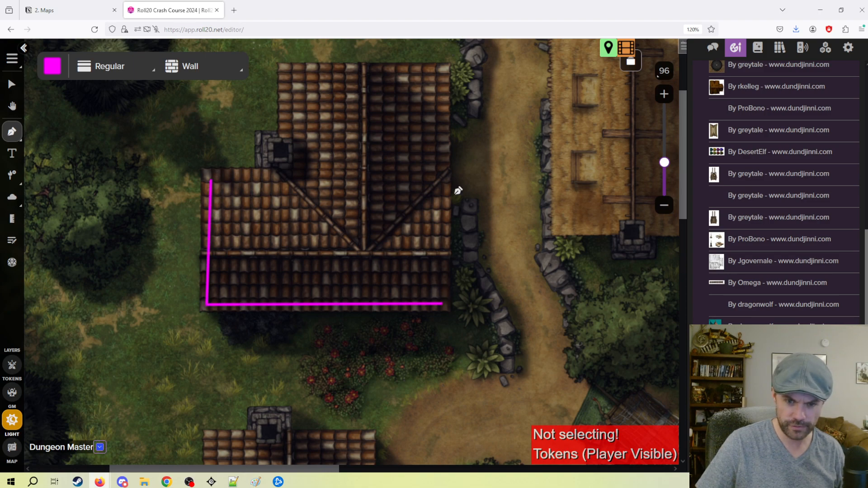
pyautogui.click(441, 72)
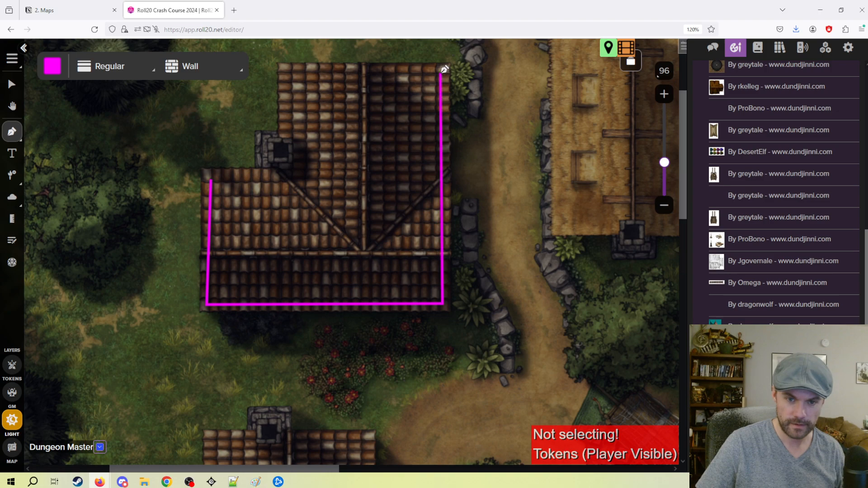
pyautogui.click(286, 74)
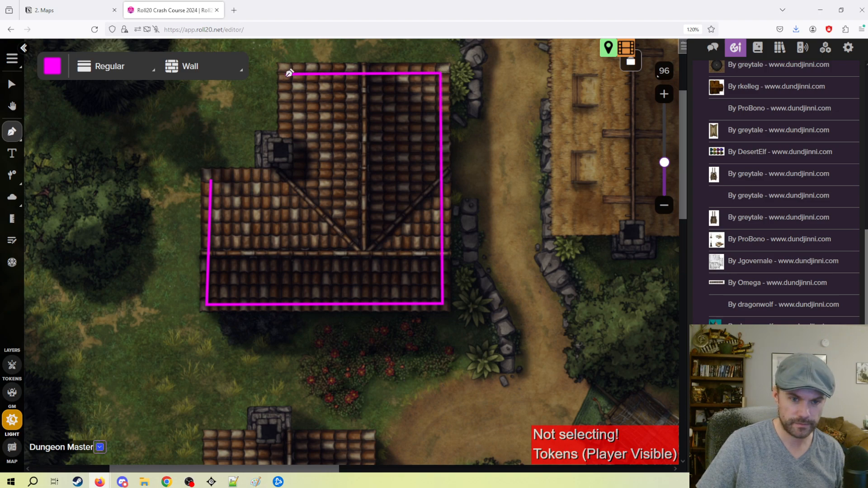
pyautogui.click(286, 176)
pyautogui.click(214, 174)
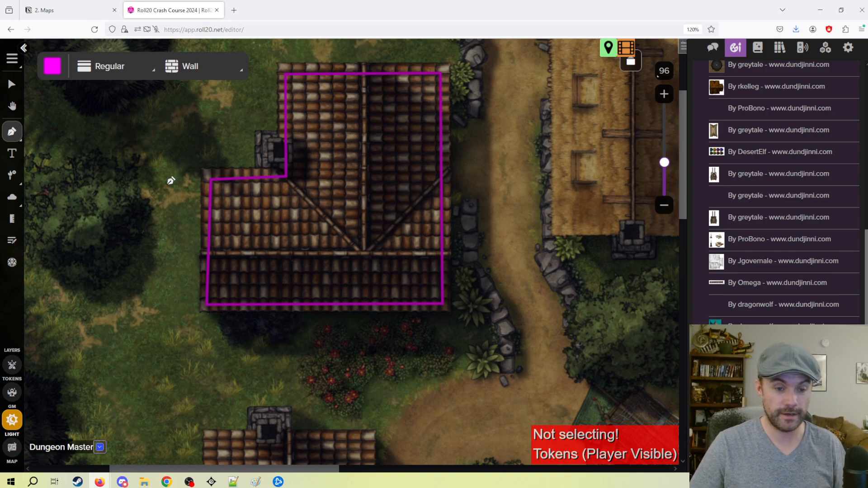
pyautogui.click(19, 86)
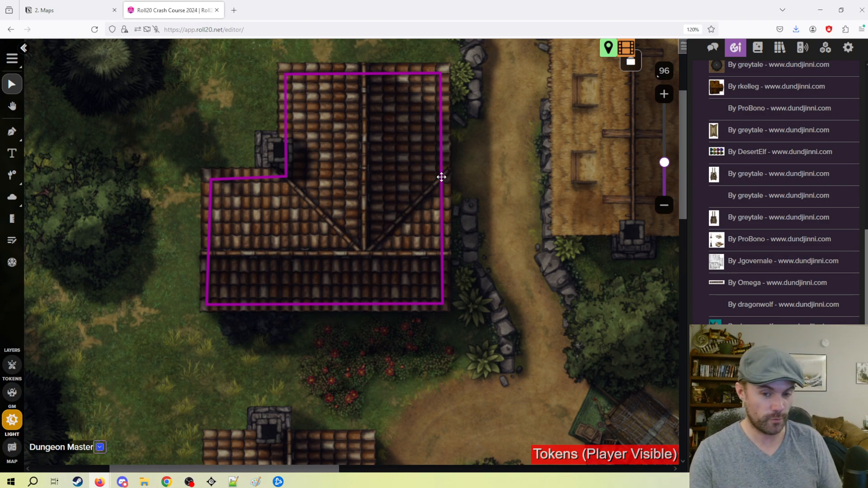
# Draw a closed, roughly circular Wall barrier around the dark tree northwest of the tiled house
pyautogui.moveTo(389, 217); pyautogui.dragTo(263, 217)
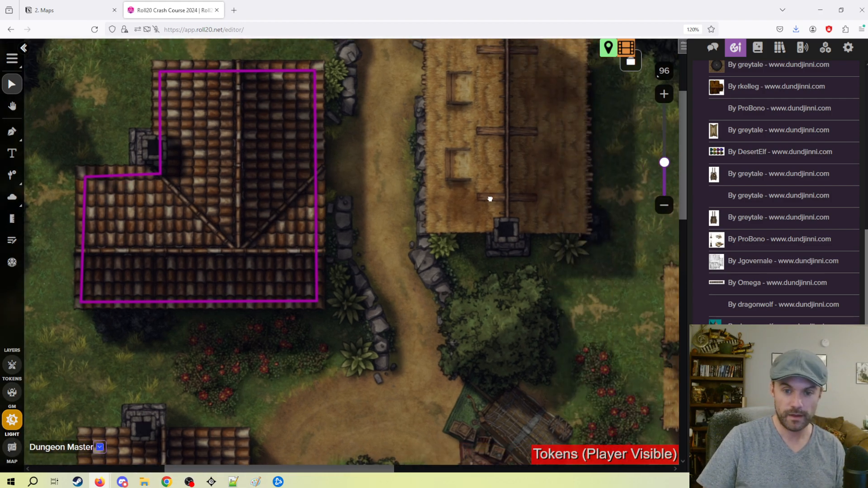
pyautogui.moveTo(493, 186); pyautogui.dragTo(472, 262)
pyautogui.moveTo(436, 220); pyautogui.dragTo(520, 160)
pyautogui.moveTo(310, 215); pyautogui.dragTo(473, 269)
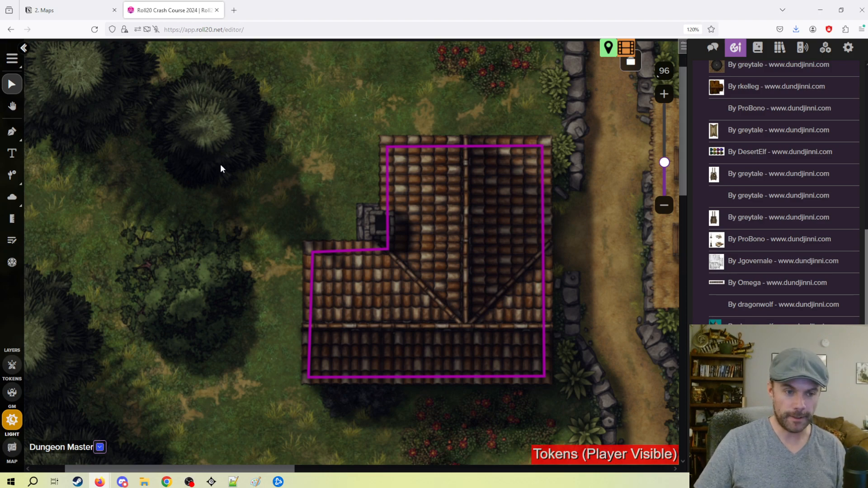
pyautogui.moveTo(247, 181); pyautogui.dragTo(324, 246)
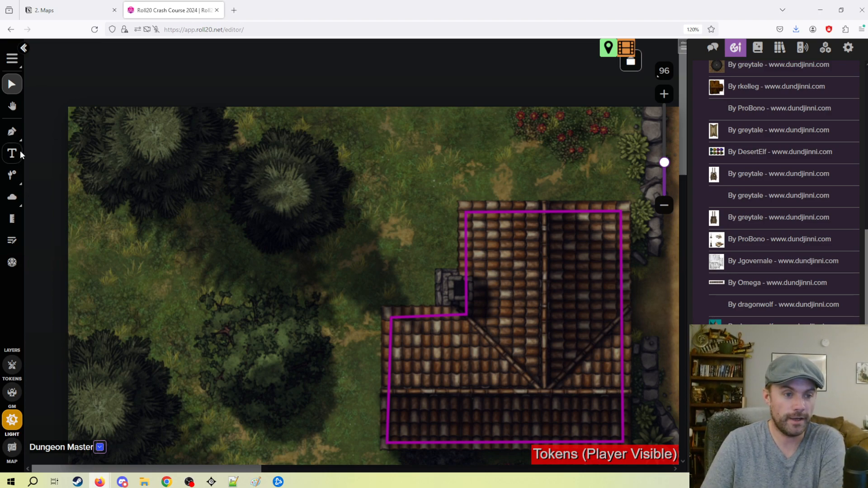
pyautogui.click(12, 132)
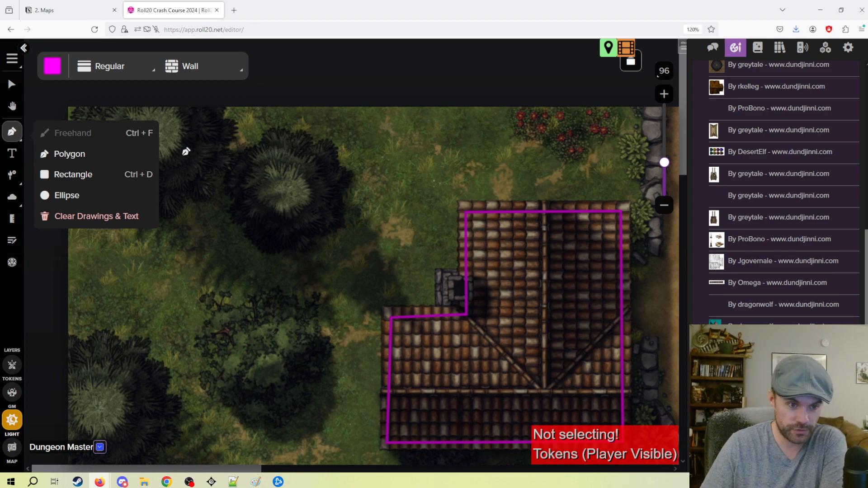
pyautogui.click(247, 163)
pyautogui.moveTo(249, 160)
pyautogui.mouseDown()
pyautogui.moveTo(248, 209)
pyautogui.moveTo(271, 231)
pyautogui.moveTo(322, 228)
pyautogui.moveTo(339, 198)
pyautogui.moveTo(331, 156)
pyautogui.moveTo(303, 137)
pyautogui.moveTo(264, 142)
pyautogui.moveTo(250, 158)
pyautogui.mouseUp()
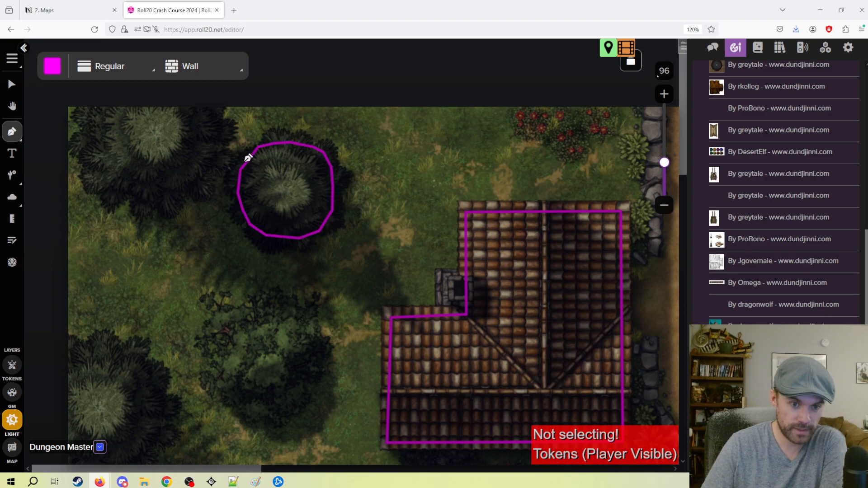
pyautogui.click(11, 84)
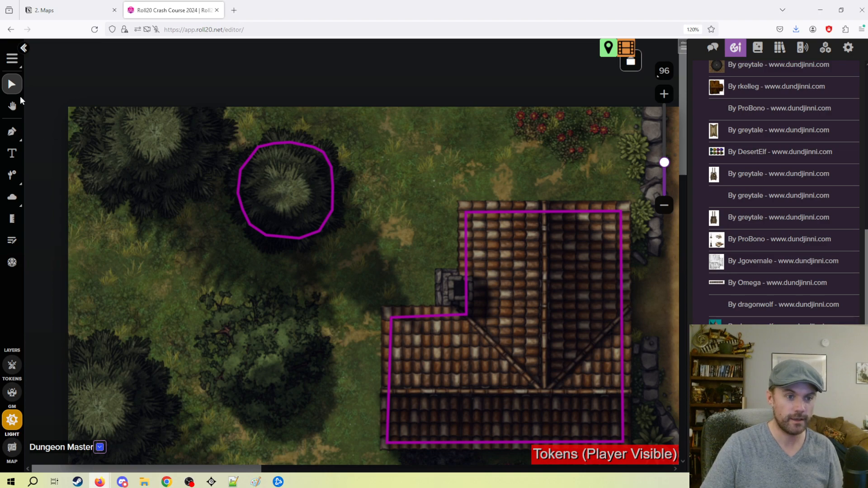
# Enlarge the circular barrier around the dark tree beyond its canopy, and delete that barrier
pyautogui.moveTo(187, 127); pyautogui.dragTo(381, 295)
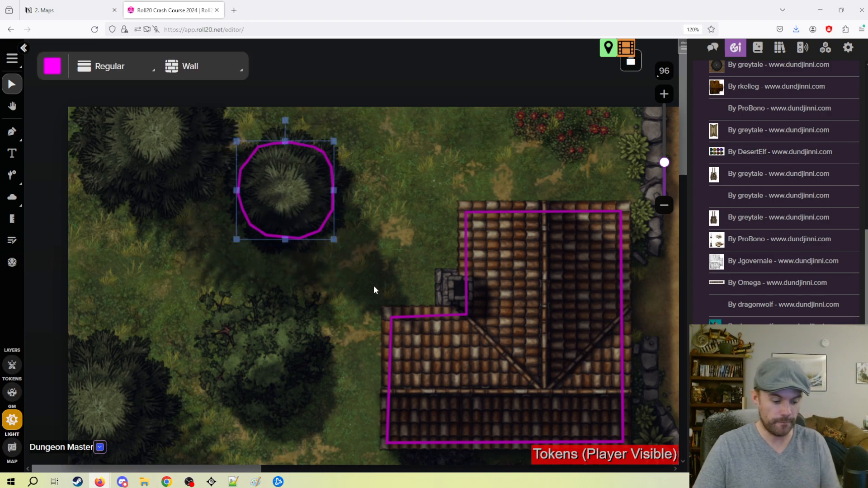
pyautogui.click(370, 285)
pyautogui.moveTo(220, 126); pyautogui.dragTo(367, 275)
pyautogui.moveTo(334, 239)
pyautogui.mouseDown()
pyautogui.moveTo(390, 277)
pyautogui.moveTo(404, 310)
pyautogui.mouseUp()
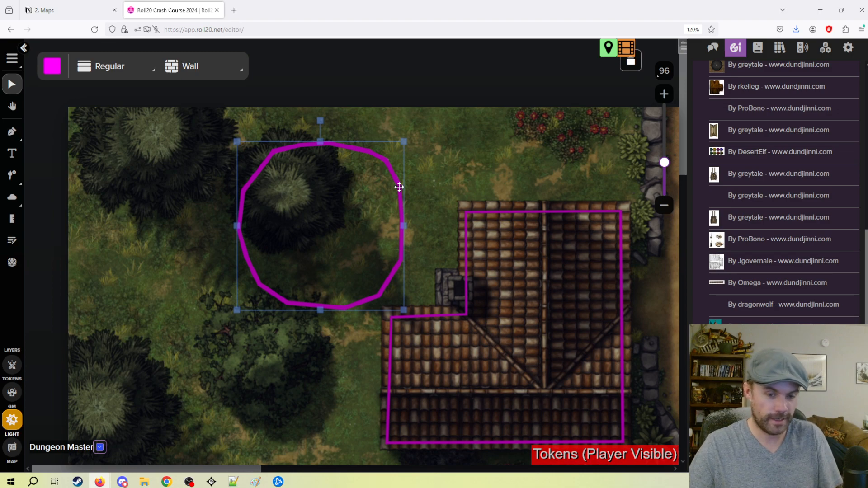
pyautogui.press('Delete')
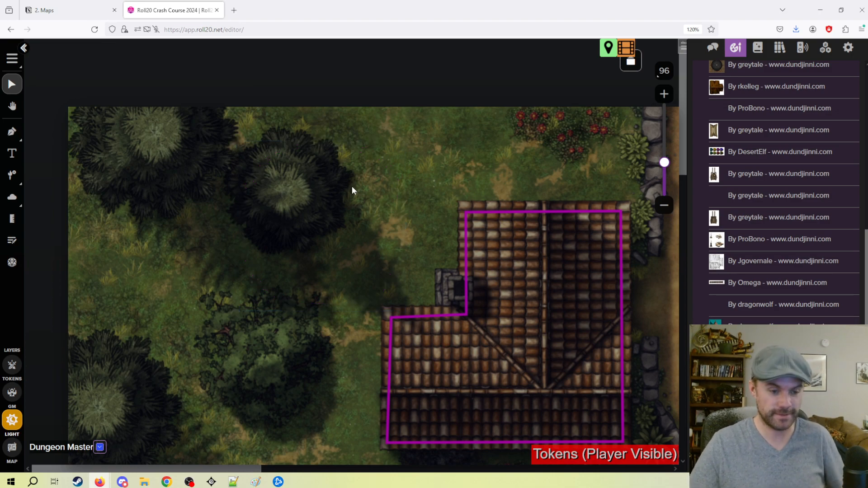
# Draw two crossing Wall barrier lines over the center of the dark tree northwest of the house
pyautogui.click(13, 131)
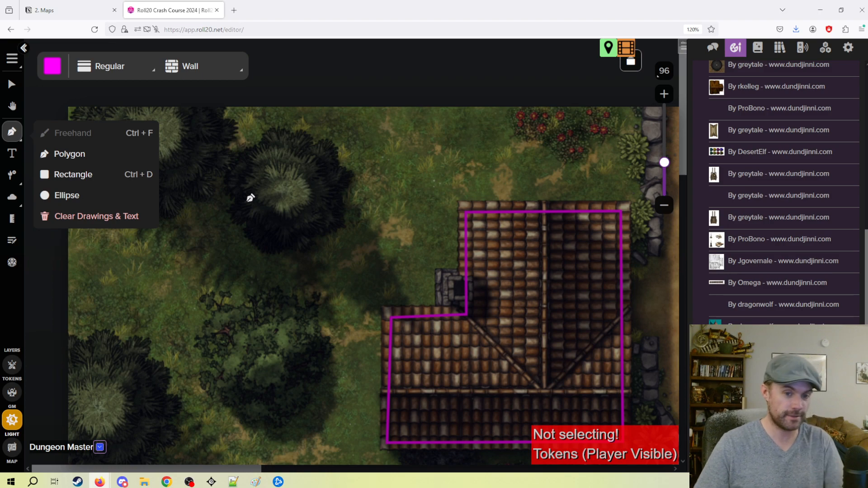
pyautogui.click(277, 154)
pyautogui.doubleClick(282, 221)
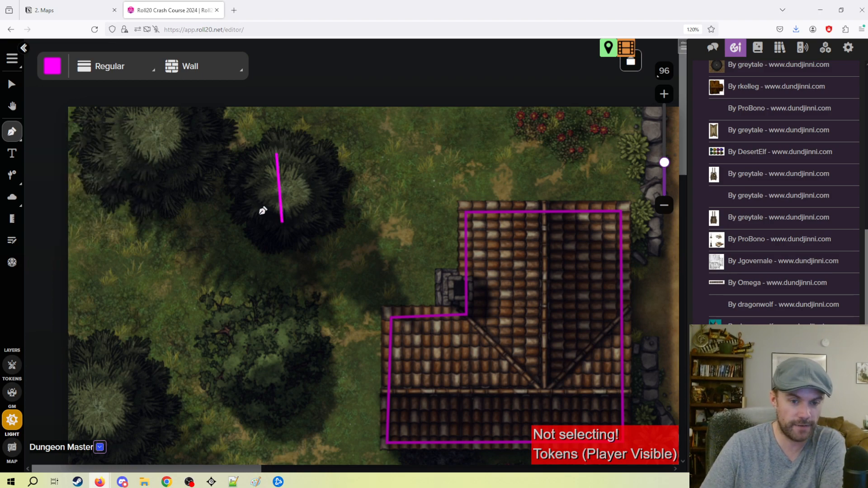
pyautogui.rightClick(298, 195)
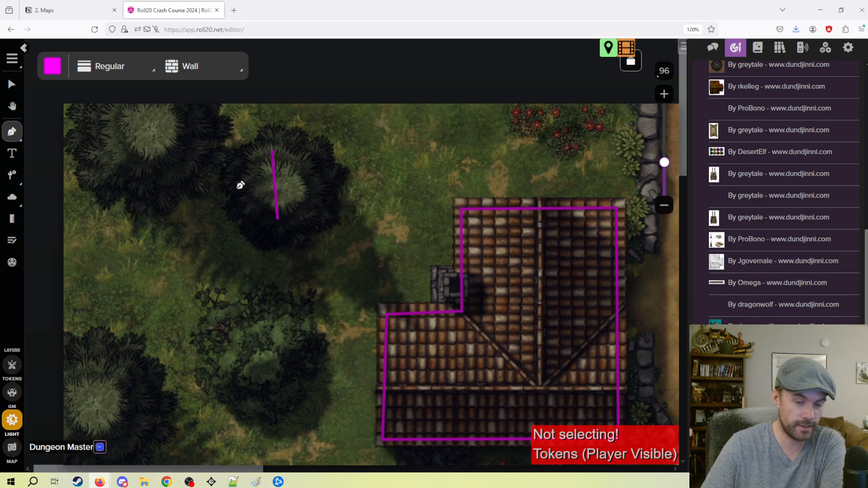
pyautogui.moveTo(236, 190); pyautogui.dragTo(319, 182)
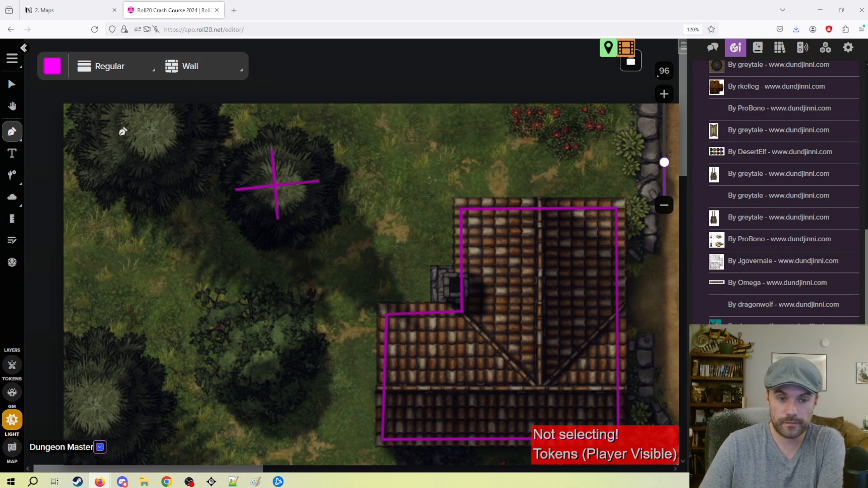
pyautogui.click(13, 86)
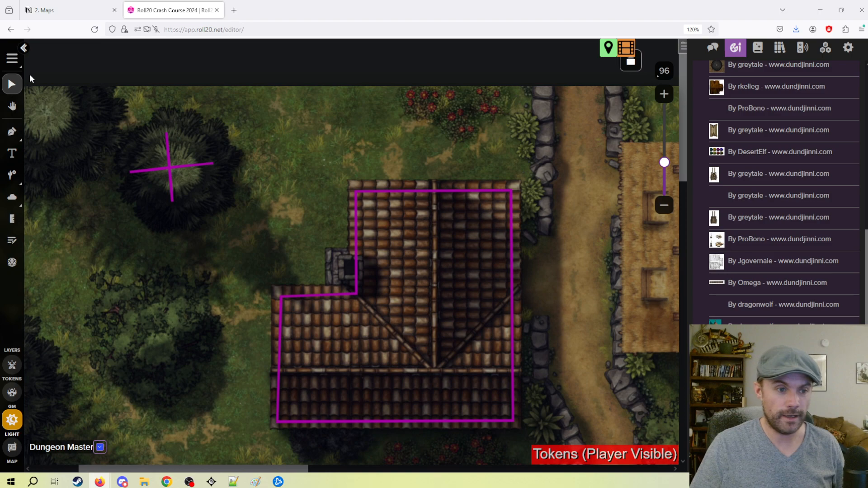
# Set the barrier type to Transparent and agree to turn on Restrict Movement for player tokens
pyautogui.click(10, 135)
pyautogui.click(214, 78)
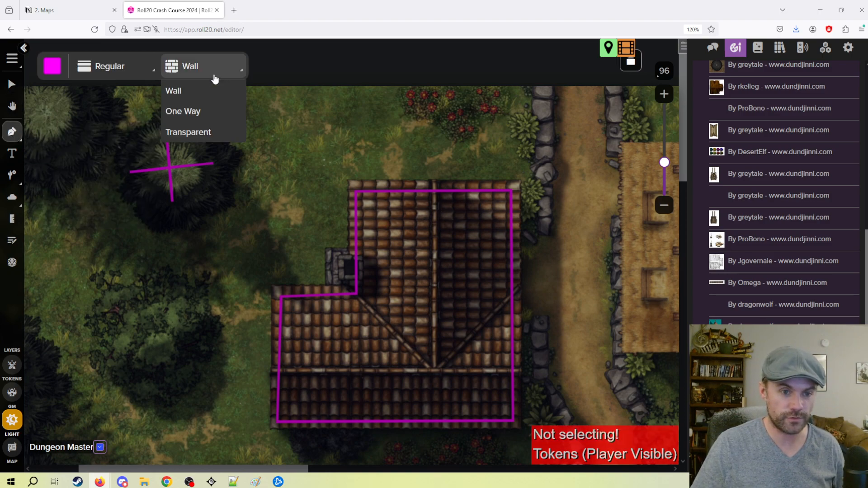
pyautogui.click(205, 135)
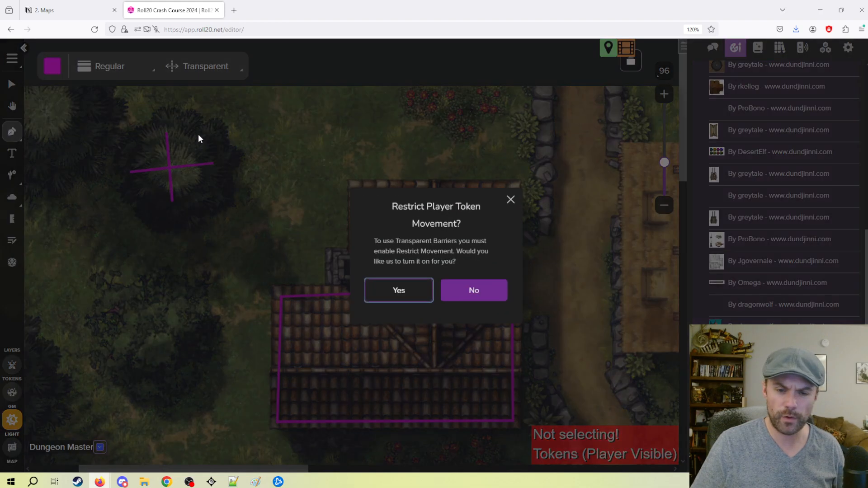
pyautogui.click(414, 293)
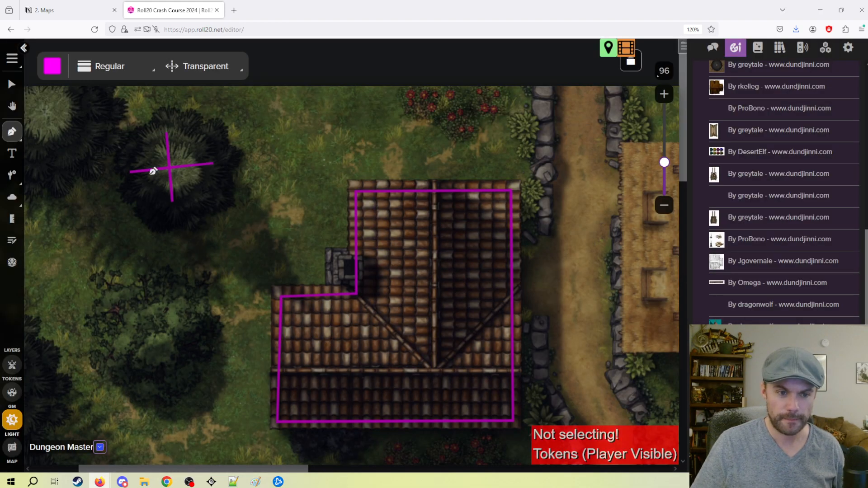
# Check the line thickness options, keep Regular, and set the barrier color to orange (#ff9900)
pyautogui.click(123, 73)
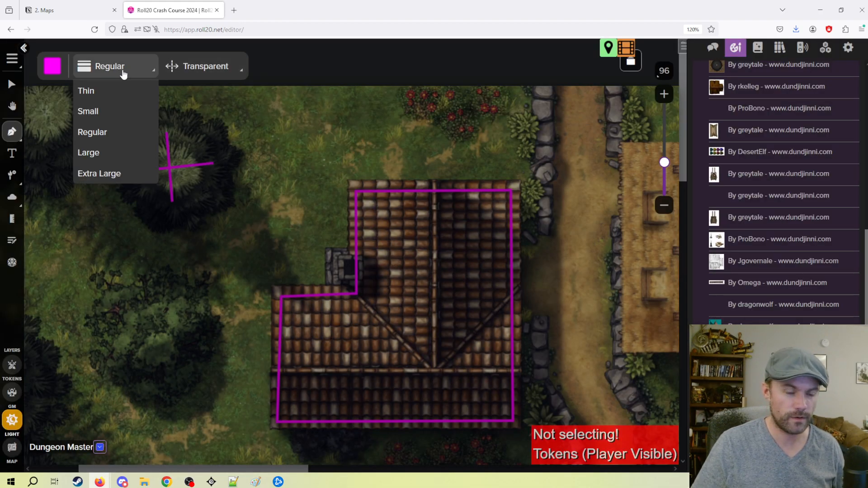
pyautogui.click(123, 74)
pyautogui.click(52, 66)
pyautogui.click(46, 110)
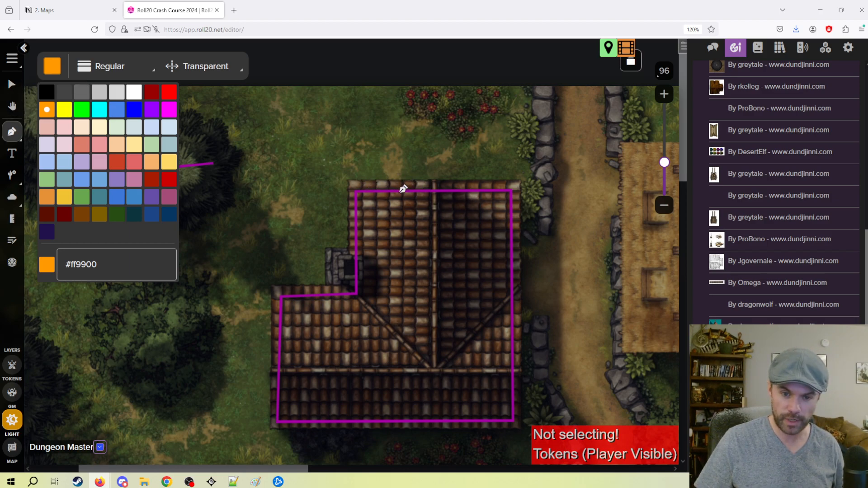
# Delete the closed wall outline around the tiled house's roof
pyautogui.click(12, 84)
pyautogui.moveTo(280, 177); pyautogui.dragTo(499, 446)
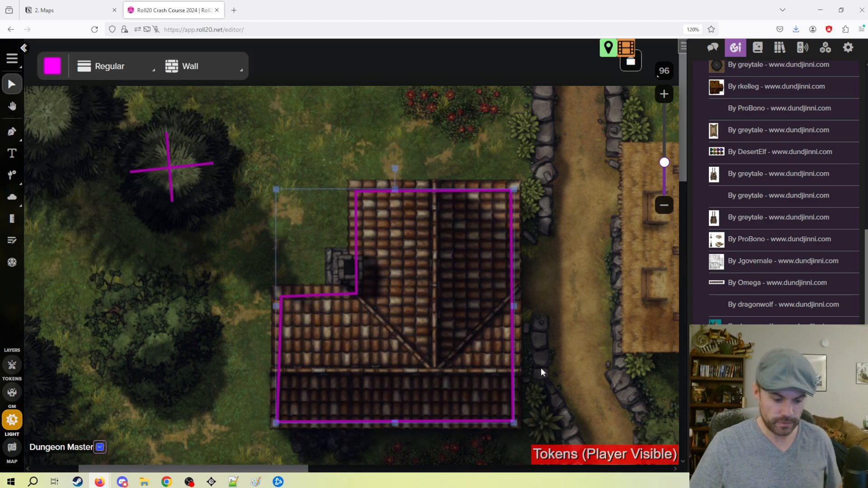
pyautogui.press('Delete')
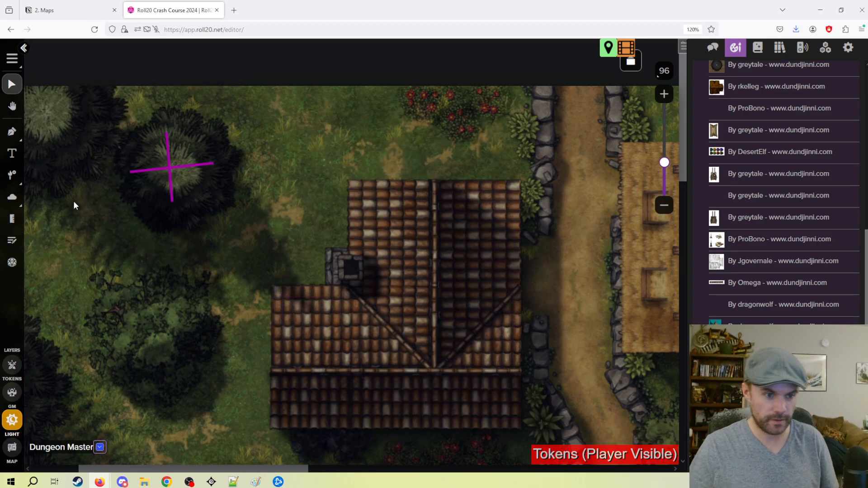
# Draw an open magenta Wall barrier along the house's west, south and east sides, ending partway along the north edge, and ready the drawing tool again
pyautogui.click(16, 139)
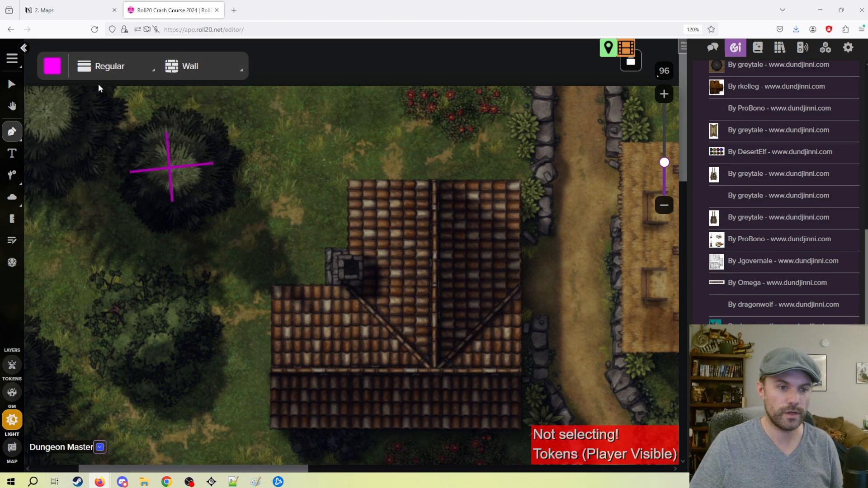
pyautogui.moveTo(279, 294); pyautogui.dragTo(278, 420)
pyautogui.click(514, 425)
pyautogui.click(514, 187)
pyautogui.click(443, 186)
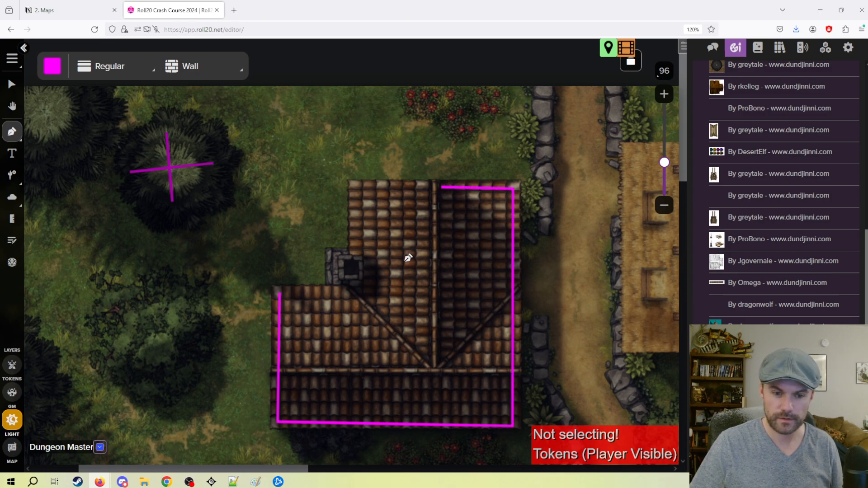
pyautogui.doubleClick(464, 187)
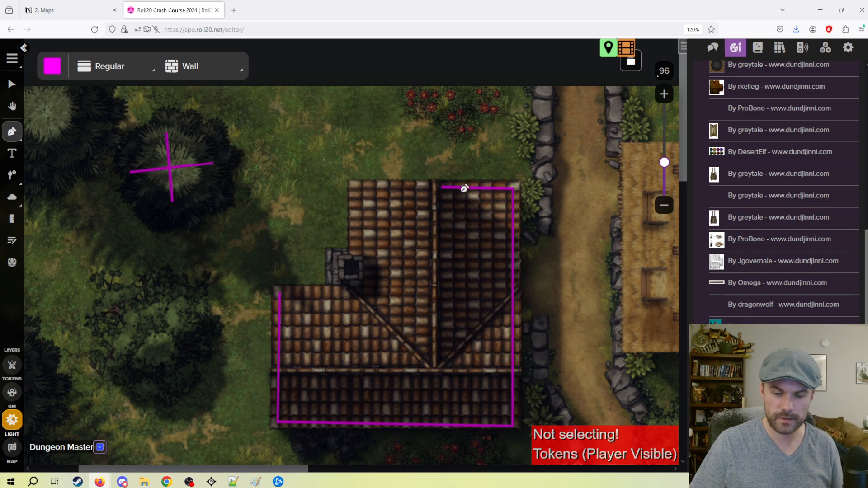
pyautogui.click(14, 134)
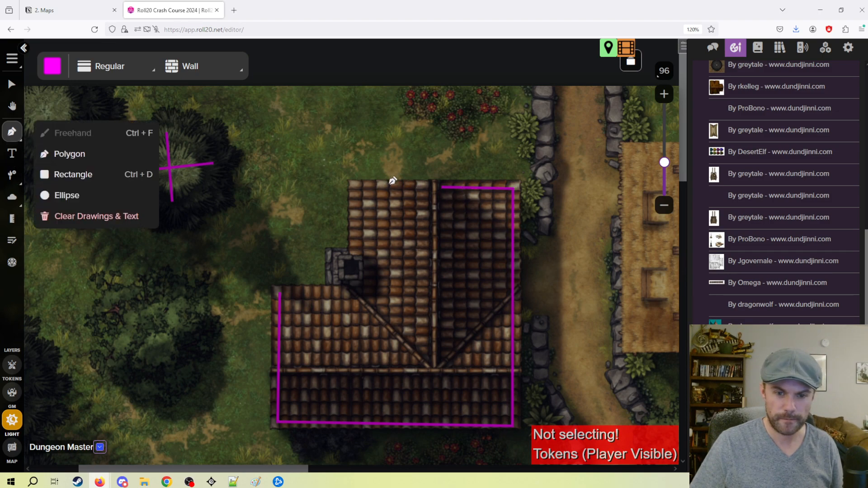
# Draw a magenta Wall barrier from the house's north edge around its northwest inner corner to the west wall's upper end, leaving a north gap
pyautogui.click(396, 189)
pyautogui.click(352, 188)
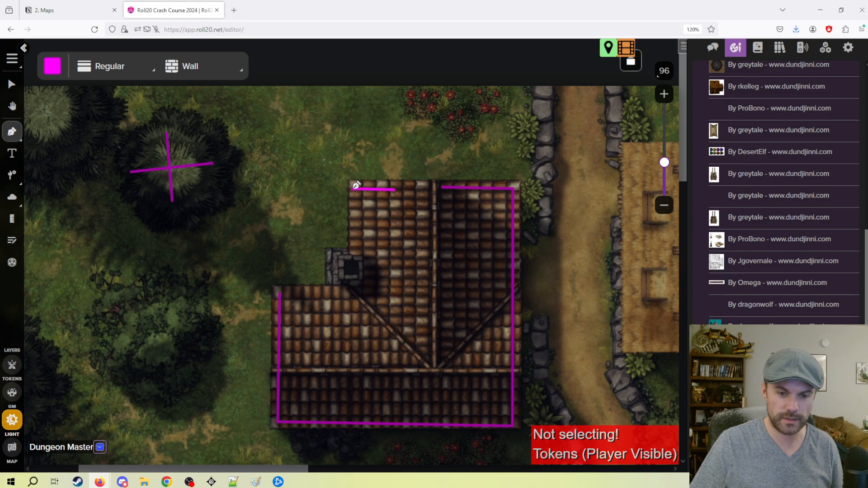
pyautogui.click(352, 298)
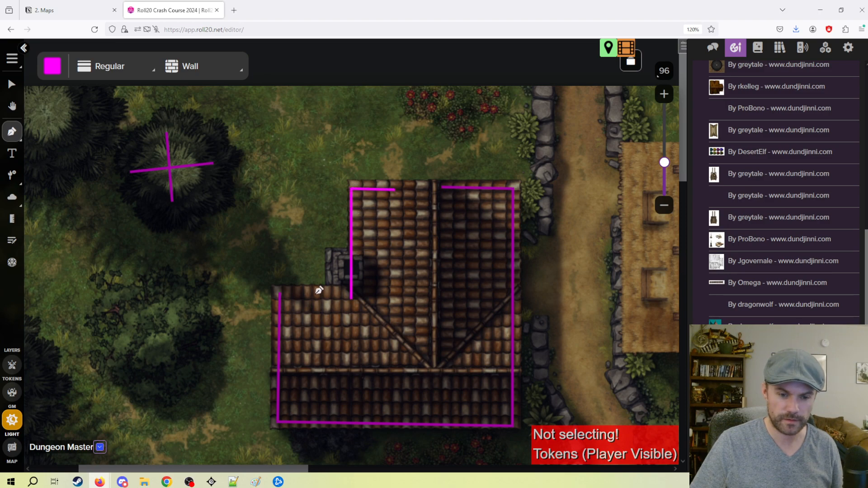
pyautogui.click(280, 294)
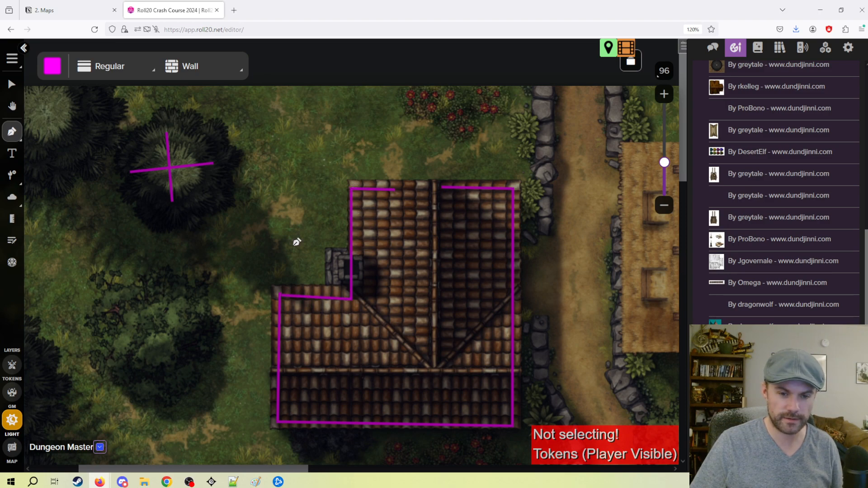
# Set the barrier type to Transparent, the color to orange (#ff9900) and the line thickness to Large
pyautogui.click(192, 67)
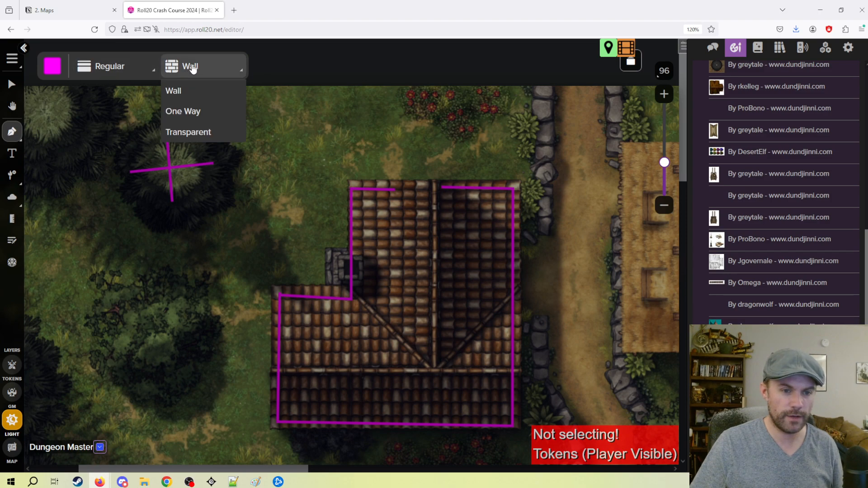
pyautogui.click(203, 132)
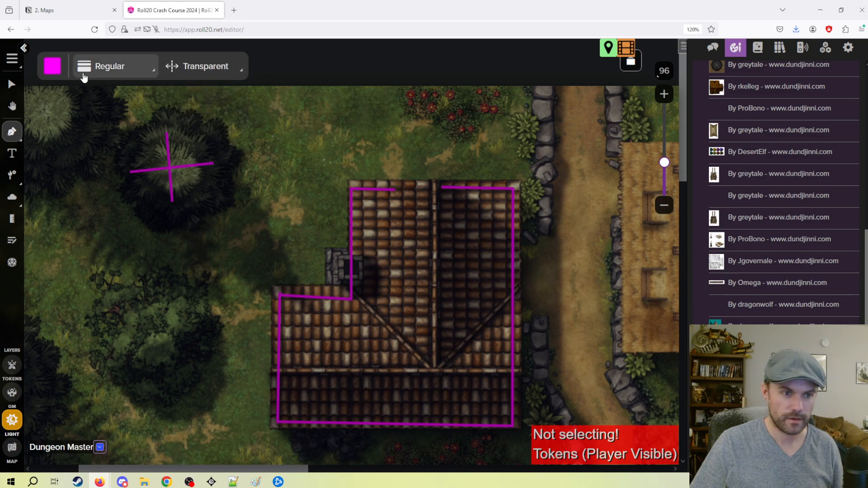
pyautogui.click(50, 68)
pyautogui.click(46, 110)
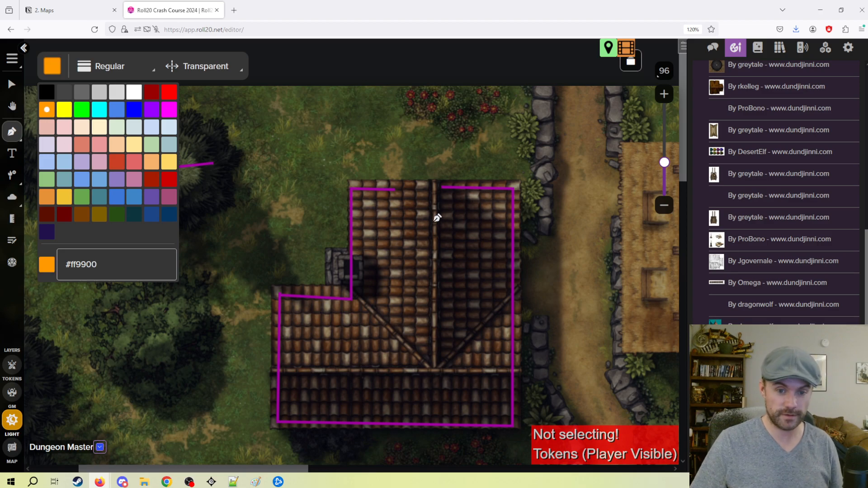
pyautogui.click(121, 68)
pyautogui.click(122, 151)
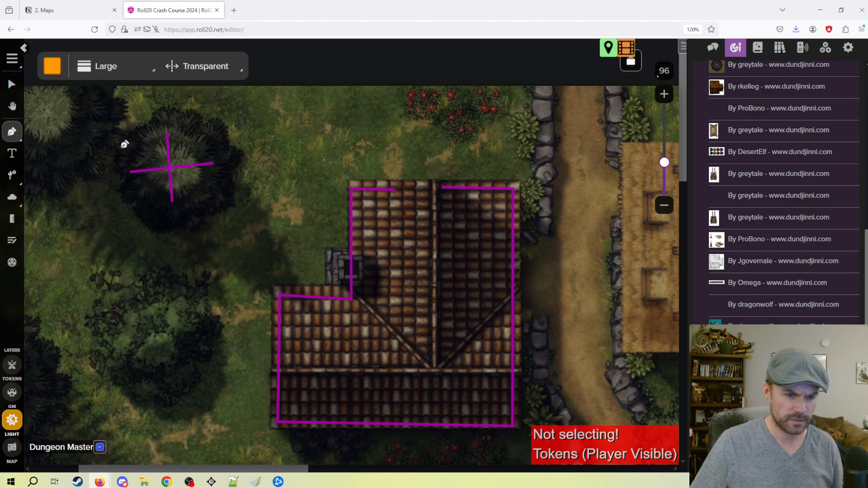
# Draw a straight orange Transparent barrier across the gap in the house's north wall and select it
pyautogui.moveTo(385, 190); pyautogui.dragTo(462, 190)
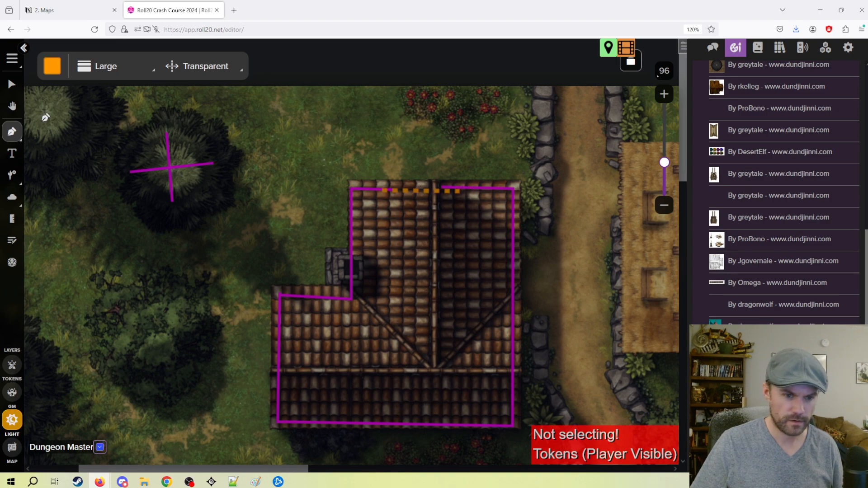
pyautogui.click(12, 84)
pyautogui.moveTo(383, 155); pyautogui.dragTo(445, 210)
pyautogui.click(429, 174)
pyautogui.click(418, 190)
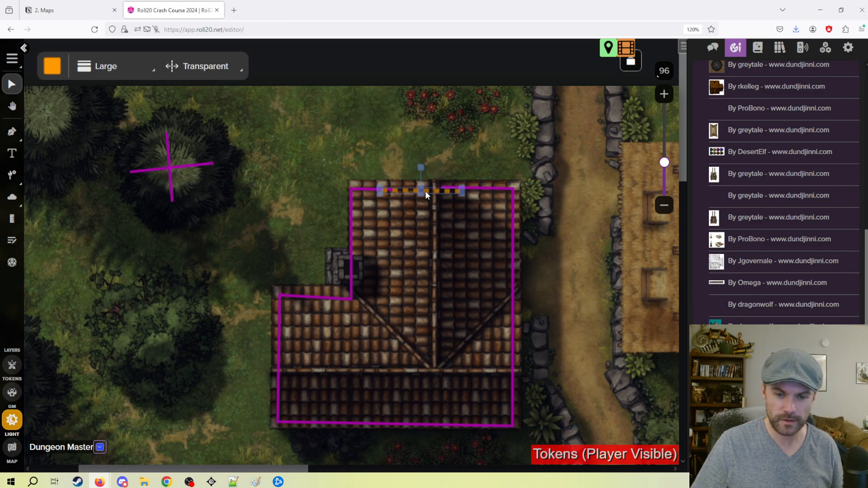
# Stretch the orange Transparent barrier to a greater thickness across the north gap and deselect it
pyautogui.scroll(5, 432, 188)
pyautogui.moveTo(500, 194); pyautogui.dragTo(389, 232)
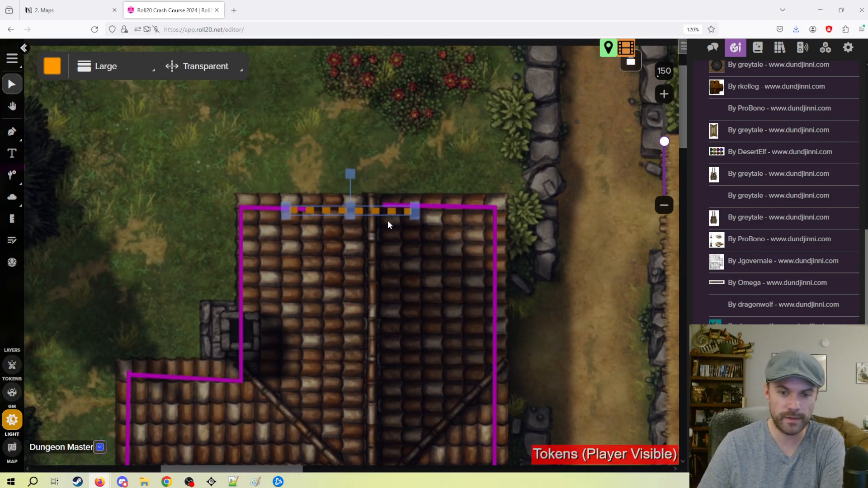
pyautogui.click(350, 216)
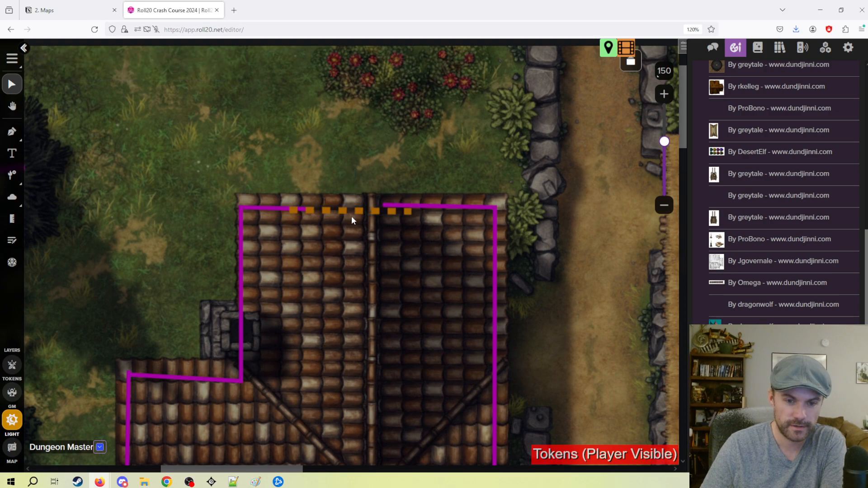
pyautogui.click(352, 211)
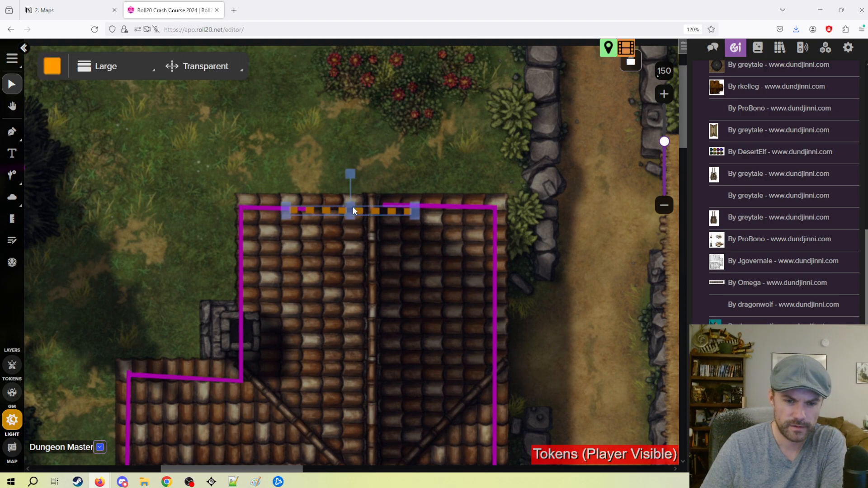
pyautogui.moveTo(353, 203); pyautogui.dragTo(370, 161)
pyautogui.moveTo(385, 208); pyautogui.dragTo(363, 207)
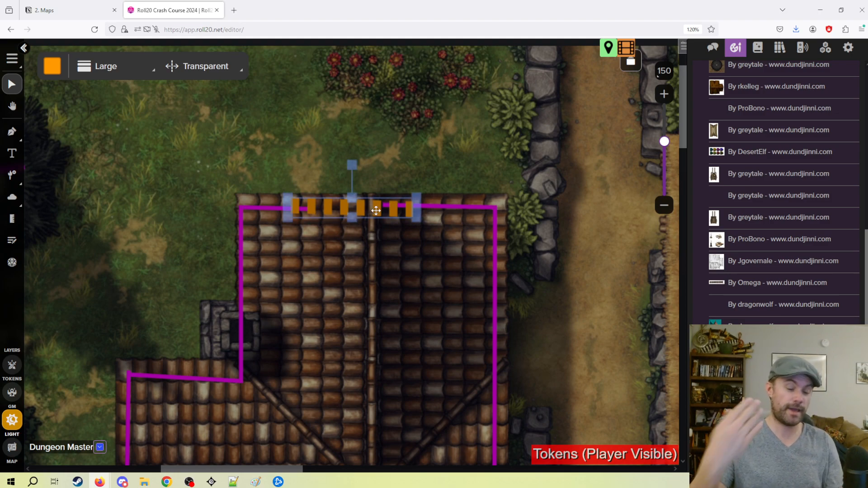
pyautogui.click(364, 172)
pyautogui.scroll(-1, 380, 196)
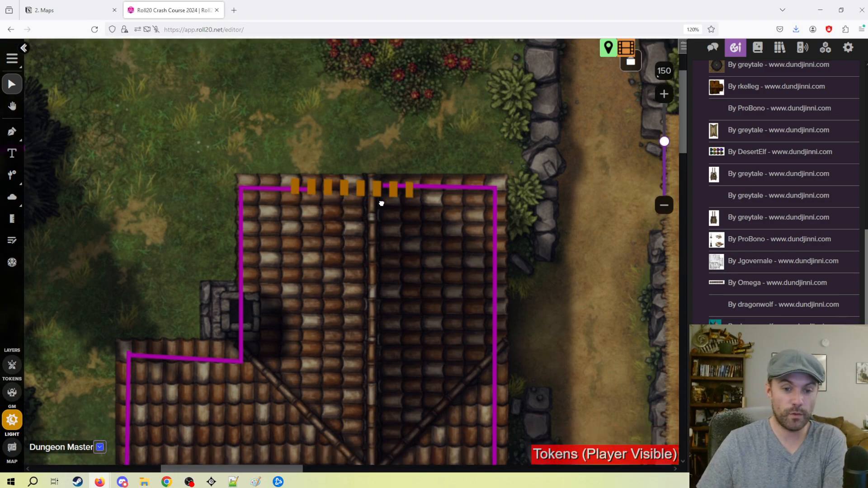
pyautogui.scroll(-10, 381, 203)
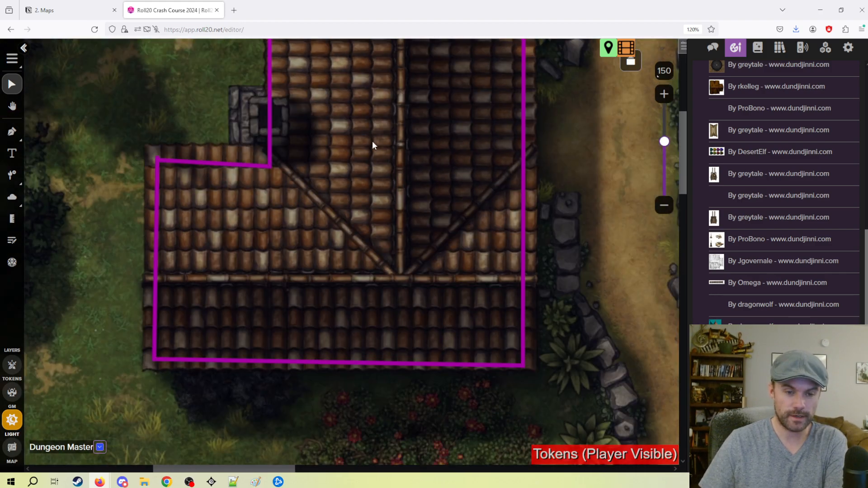
pyautogui.scroll(6, 367, 145)
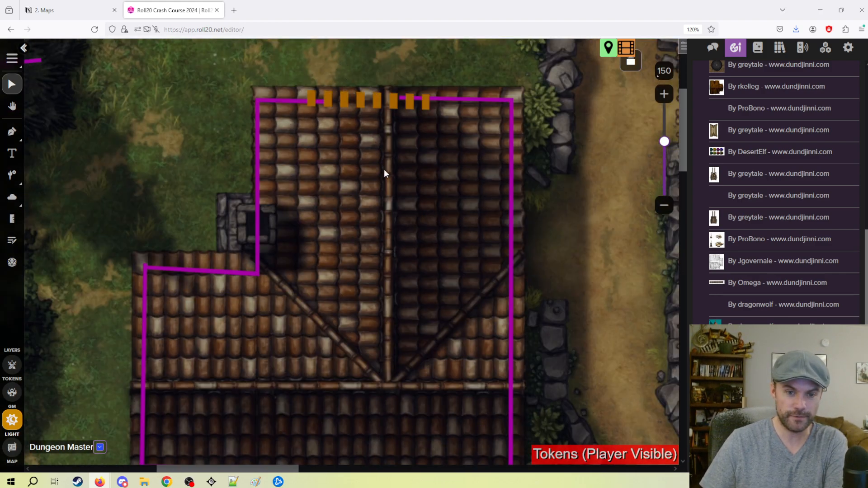
pyautogui.scroll(-8, 381, 180)
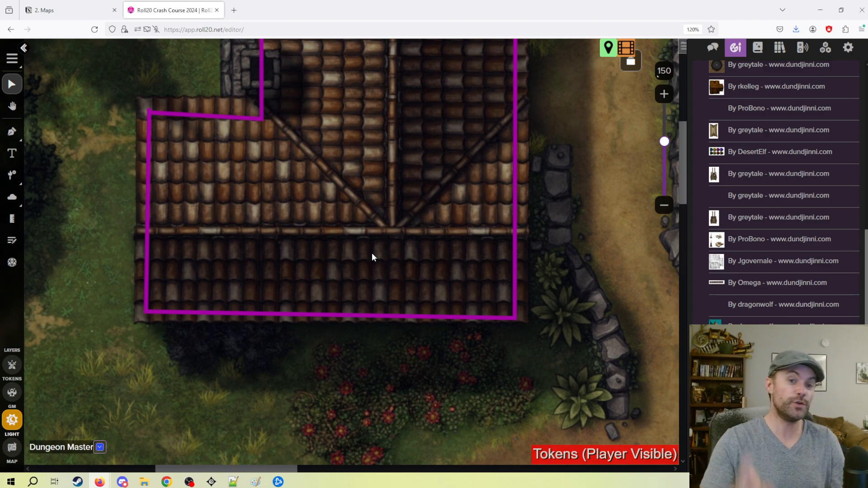
pyautogui.scroll(13, 259, 258)
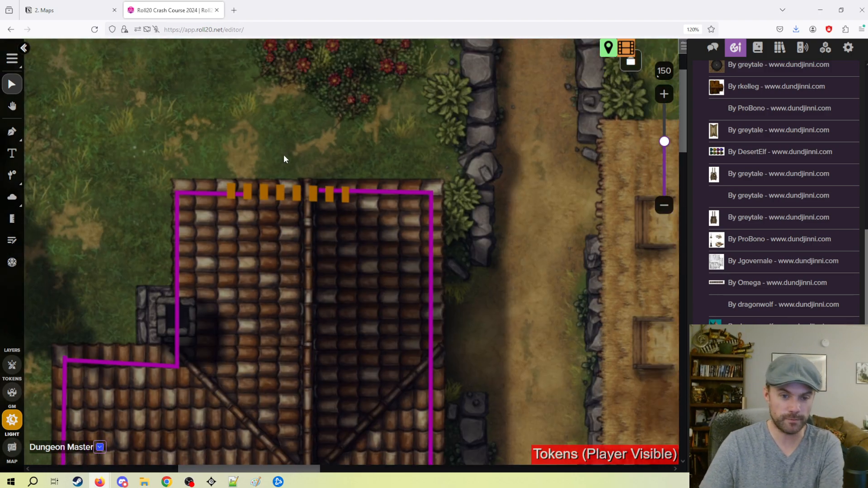
# Delete the orange Transparent barrier from the gap in the house's north wall
pyautogui.moveTo(253, 140); pyautogui.dragTo(321, 243)
pyautogui.moveTo(330, 192); pyautogui.dragTo(330, 190)
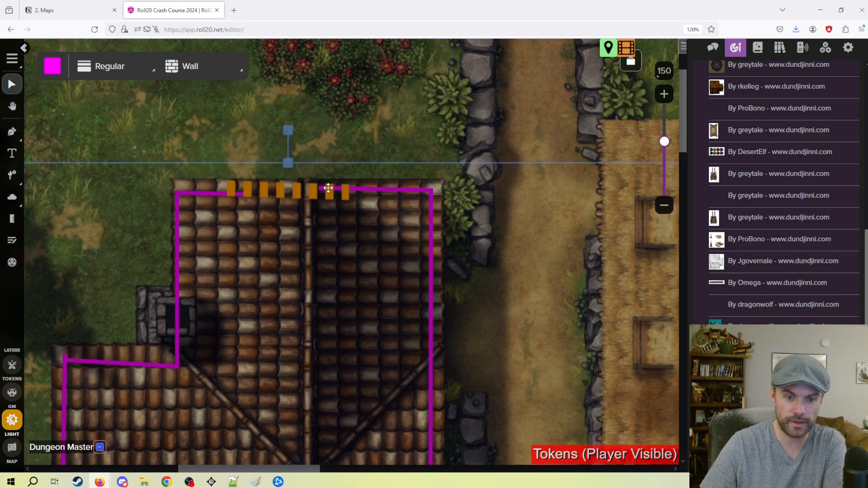
pyautogui.click(358, 103)
pyautogui.click(326, 187)
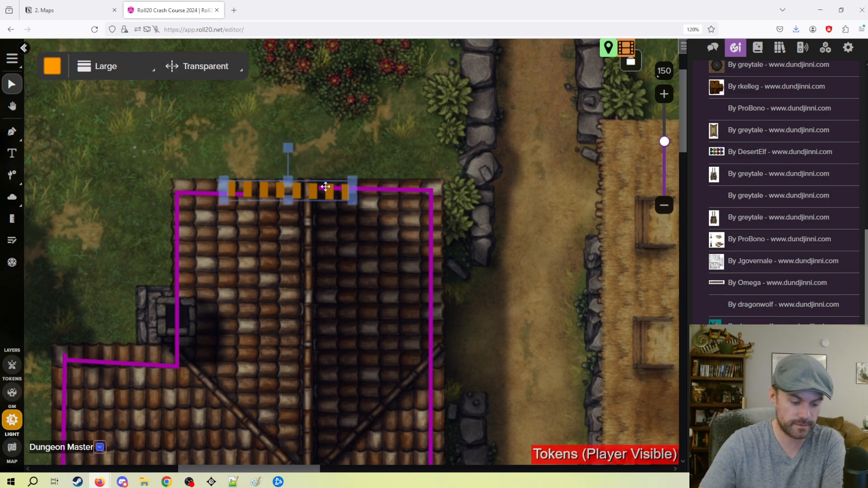
pyautogui.press('Delete')
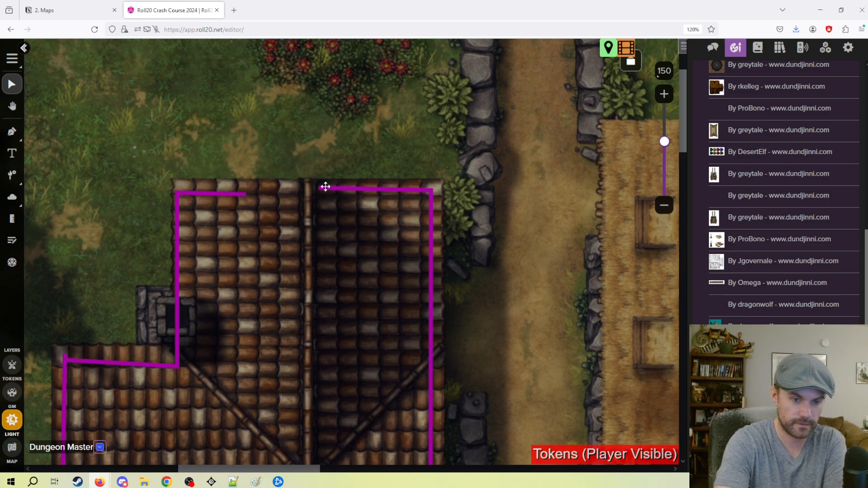
# Switch the drawing tool's barrier type to One Way
pyautogui.click(12, 131)
pyautogui.click(200, 67)
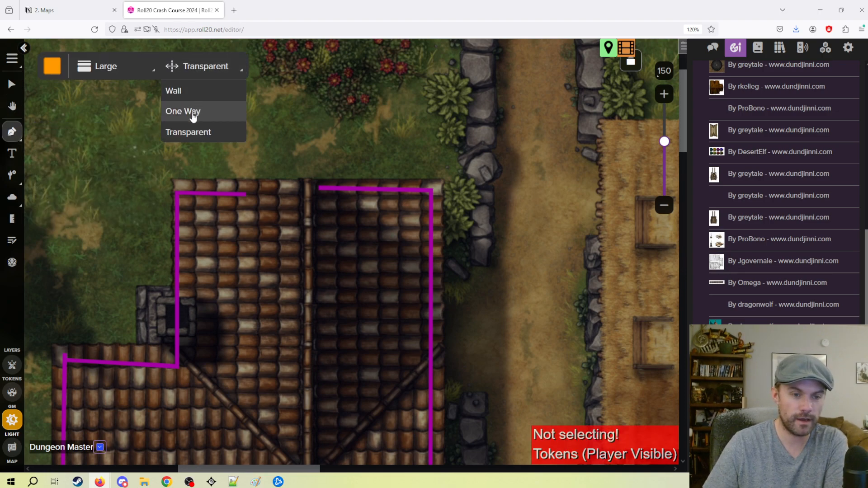
pyautogui.click(192, 112)
pyautogui.click(12, 84)
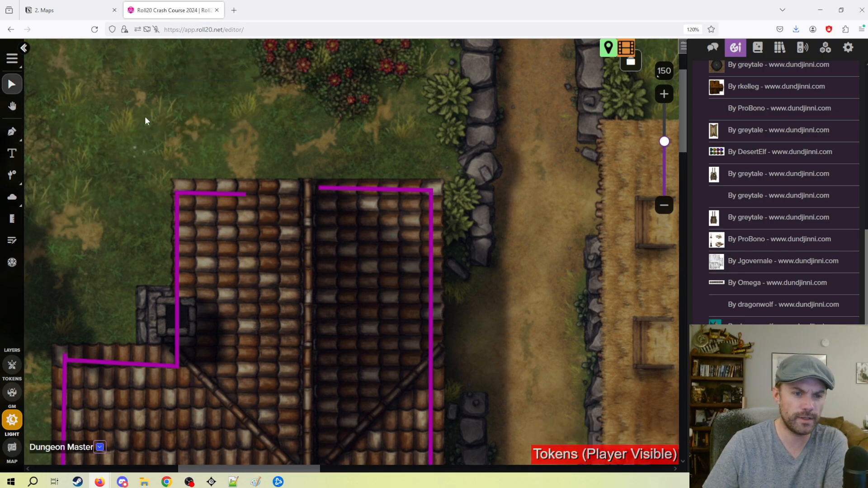
pyautogui.click(12, 131)
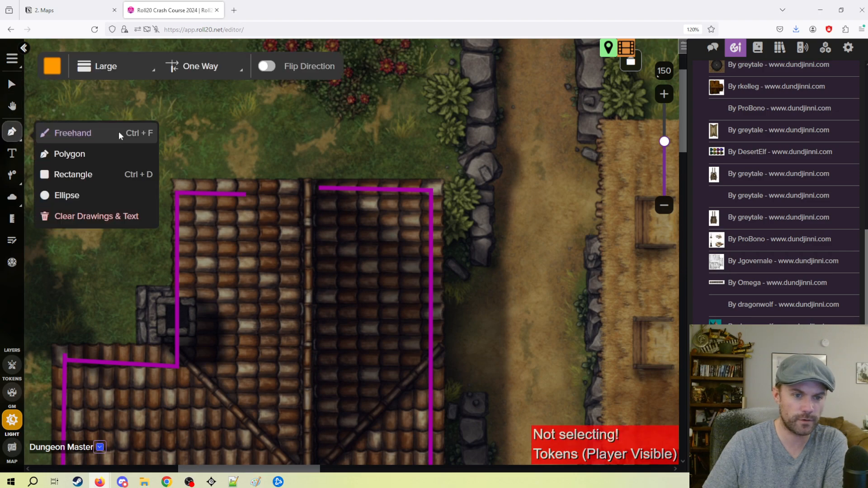
# Set the barrier type to Wall and draw a Large orange barrier across the gap in the house's north wall
pyautogui.click(205, 68)
pyautogui.click(206, 95)
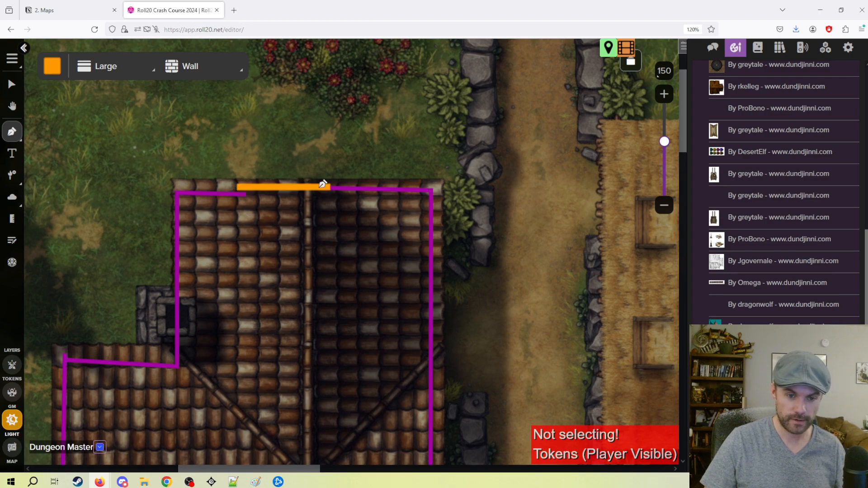
pyautogui.click(11, 84)
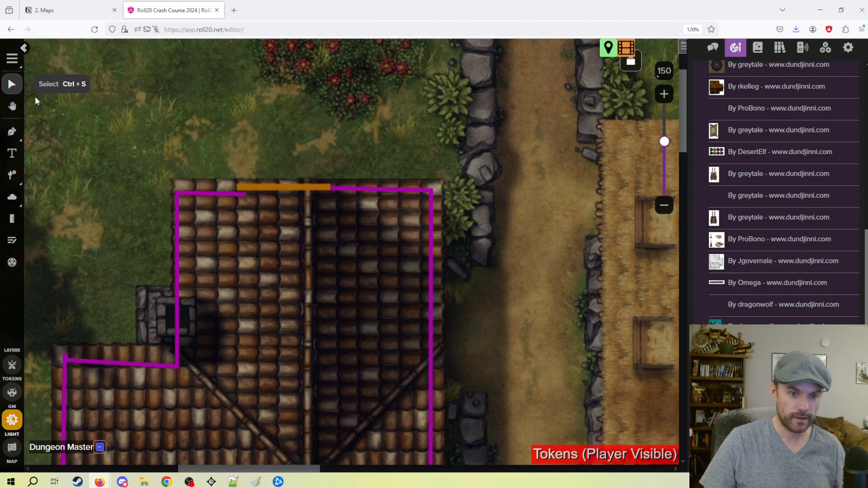
# Stretch the orange Wall barrier thicker and reposition it so it covers the gap in the house's north wall
pyautogui.click(250, 188)
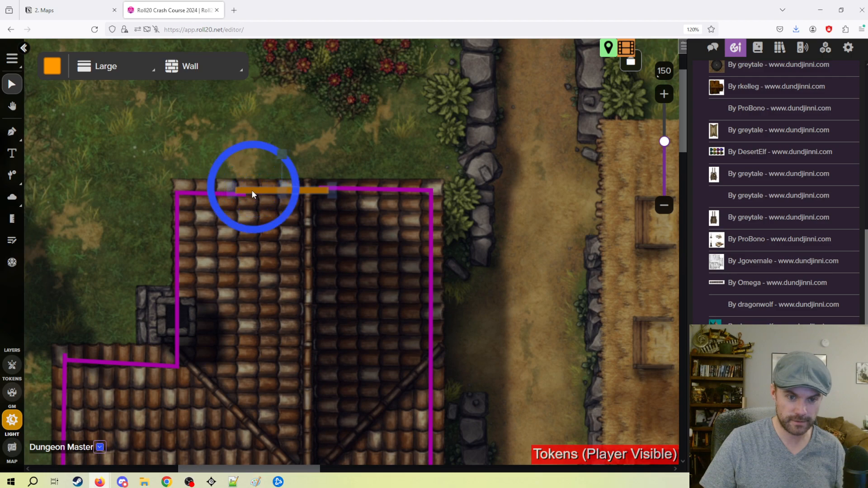
pyautogui.moveTo(284, 194); pyautogui.dragTo(283, 202)
pyautogui.click(379, 110)
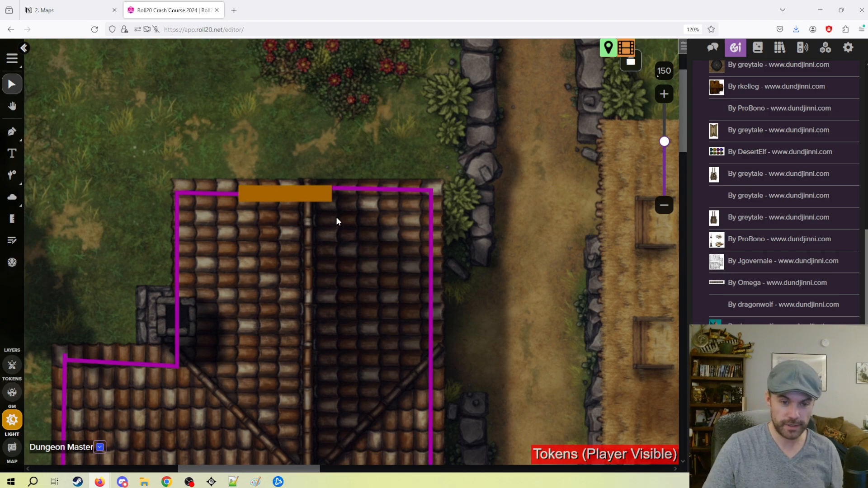
pyautogui.moveTo(287, 197)
pyautogui.mouseDown()
pyautogui.moveTo(376, 207)
pyautogui.moveTo(293, 189)
pyautogui.mouseUp()
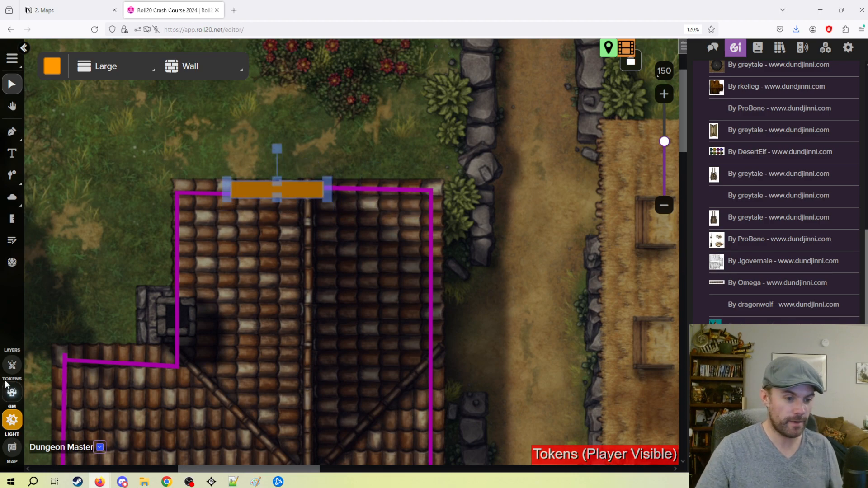
pyautogui.click(12, 366)
pyautogui.click(13, 420)
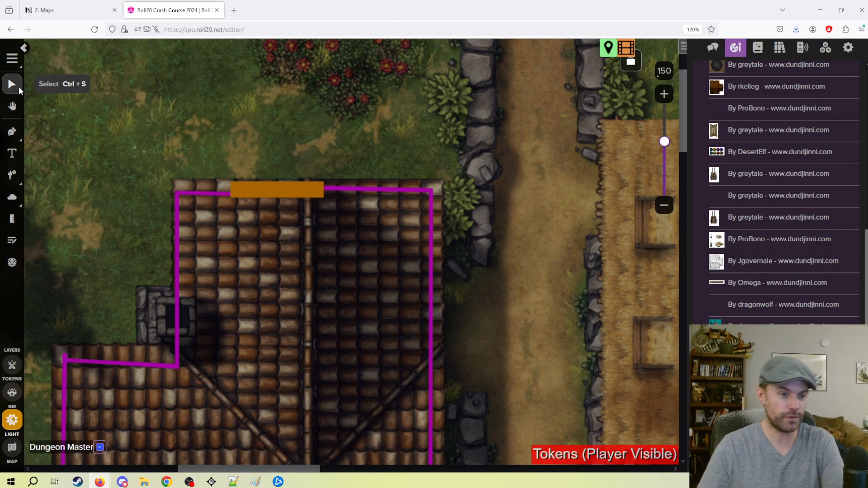
pyautogui.moveTo(230, 140); pyautogui.dragTo(374, 181)
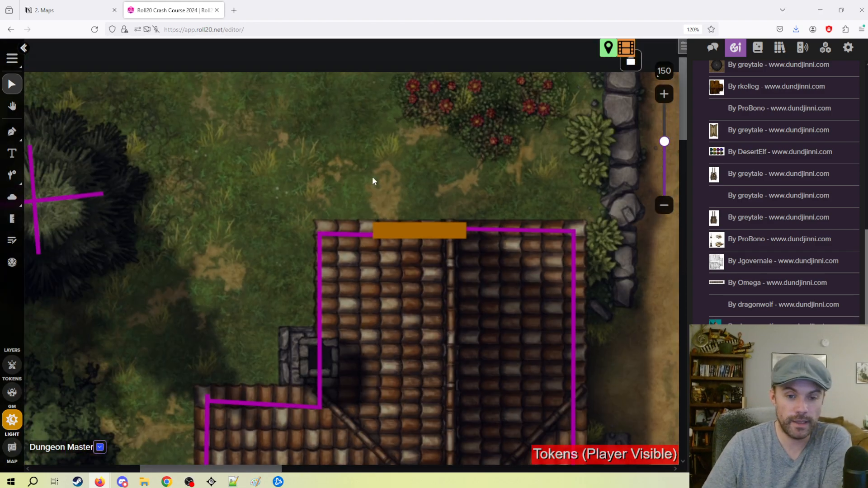
pyautogui.scroll(-3, 288, 232)
pyautogui.moveTo(361, 305); pyautogui.dragTo(414, 240)
pyautogui.moveTo(610, 305); pyautogui.dragTo(393, 180)
pyautogui.moveTo(463, 261); pyautogui.dragTo(272, 381)
pyautogui.moveTo(444, 230); pyautogui.dragTo(339, 328)
pyautogui.moveTo(161, 339); pyautogui.dragTo(310, 242)
pyautogui.moveTo(91, 252); pyautogui.dragTo(467, 246)
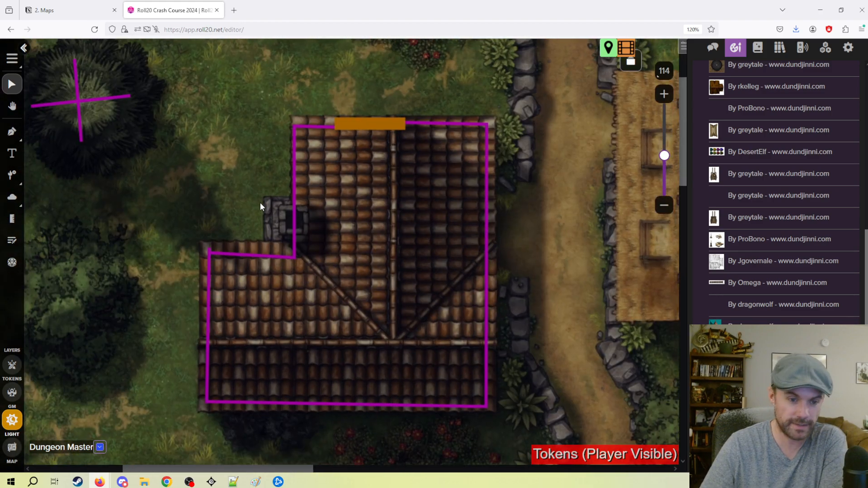
# Set the drawing tool's barrier type to One Way and return to the selection tool
pyautogui.moveTo(260, 203); pyautogui.dragTo(405, 257)
pyautogui.moveTo(188, 190); pyautogui.dragTo(213, 238)
pyautogui.click(16, 132)
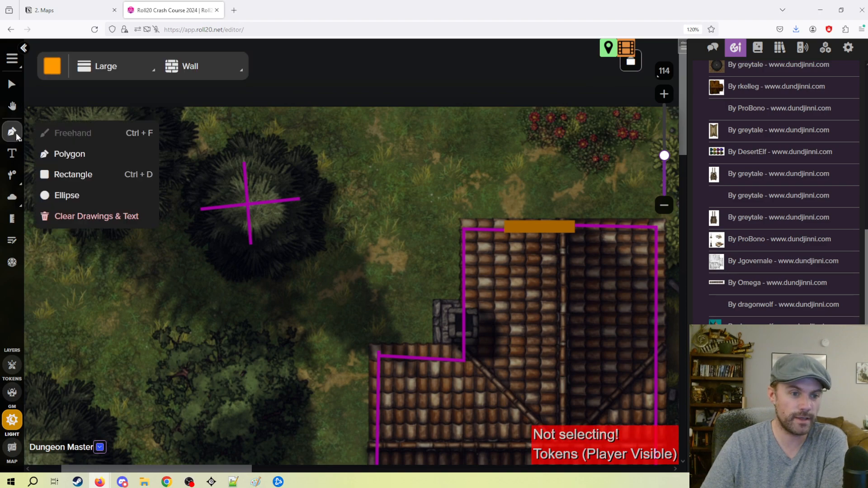
pyautogui.click(184, 73)
pyautogui.click(199, 112)
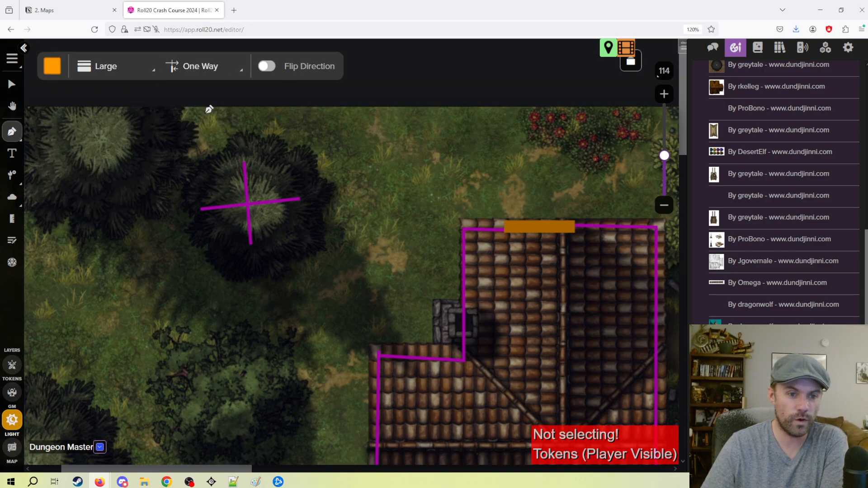
pyautogui.click(12, 85)
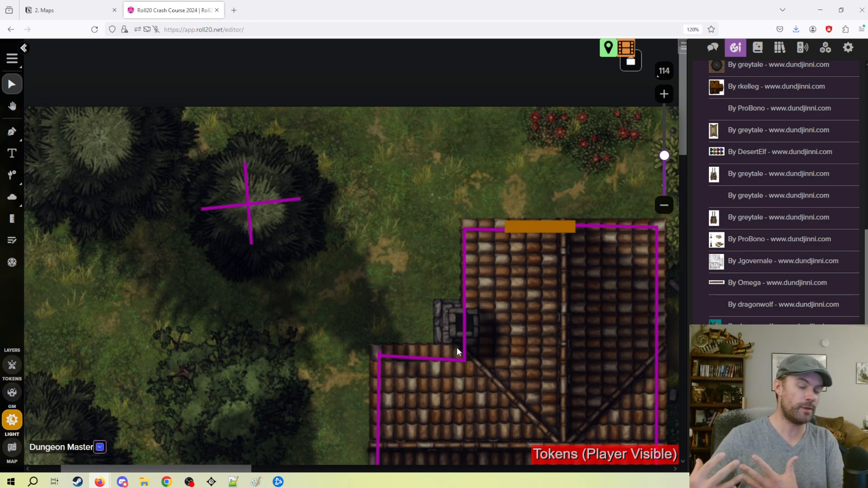
# Set the drawing tool's colour to red (#ff0000) for a One Way barrier at the forest edge southwest of the house
pyautogui.click(9, 133)
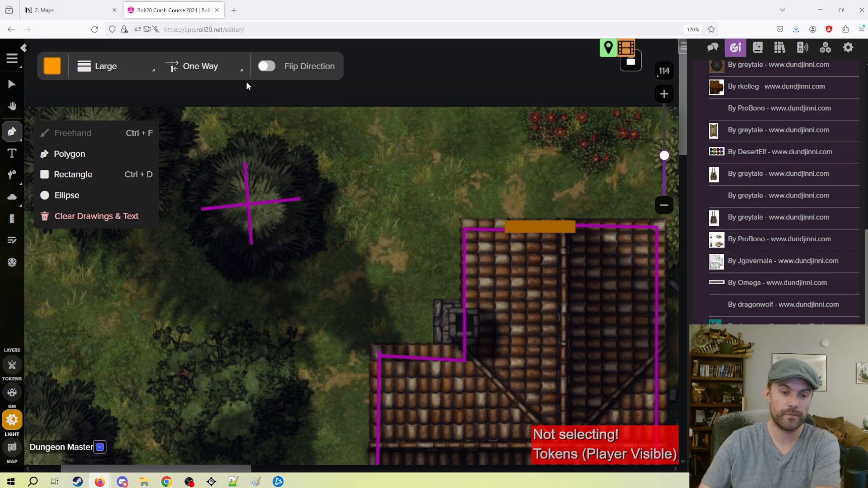
pyautogui.click(11, 84)
pyautogui.scroll(-5, 242, 158)
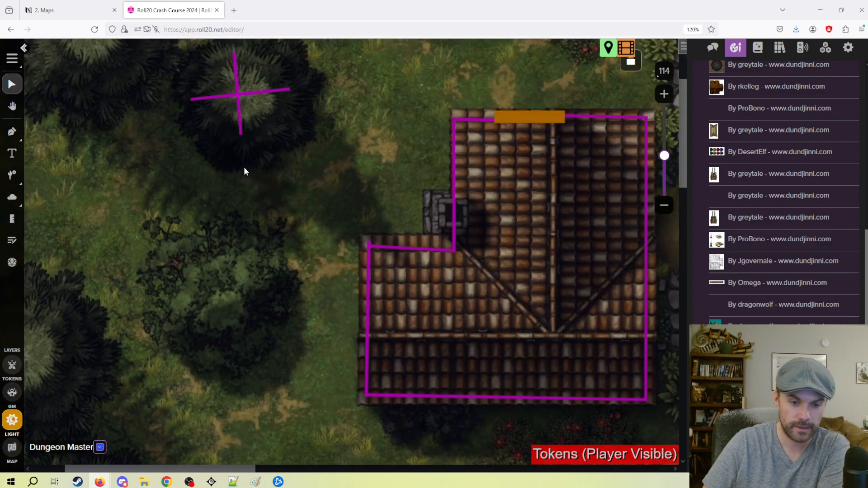
pyautogui.moveTo(292, 183); pyautogui.dragTo(294, 172)
pyautogui.moveTo(387, 382); pyautogui.dragTo(463, 214)
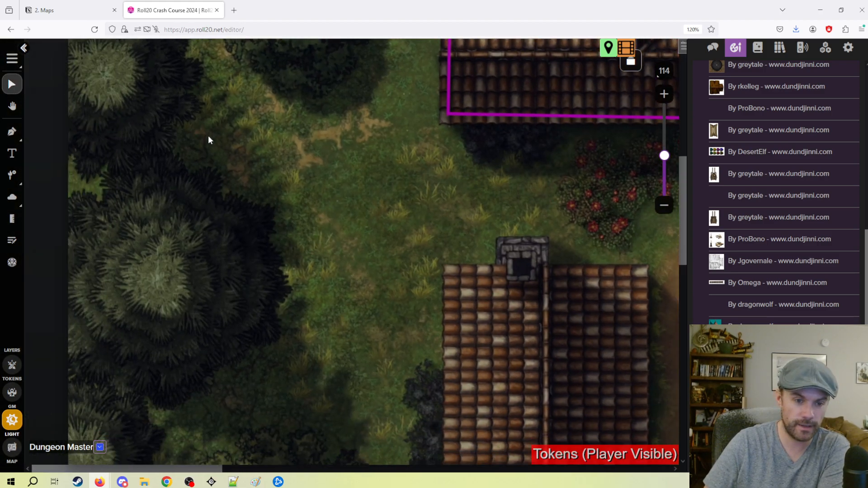
pyautogui.scroll(1, 216, 115)
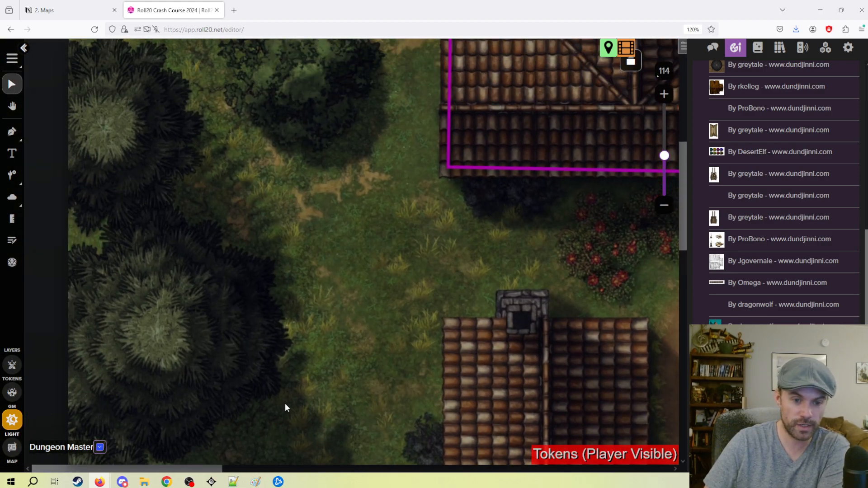
pyautogui.click(14, 132)
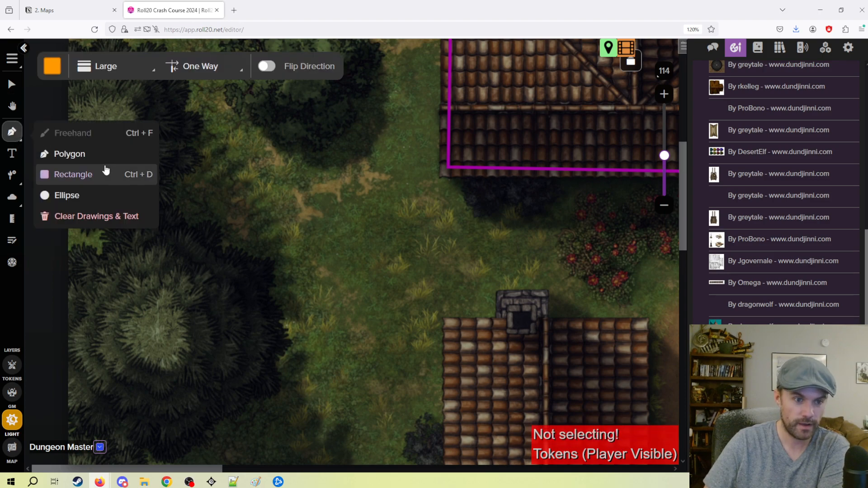
pyautogui.click(53, 68)
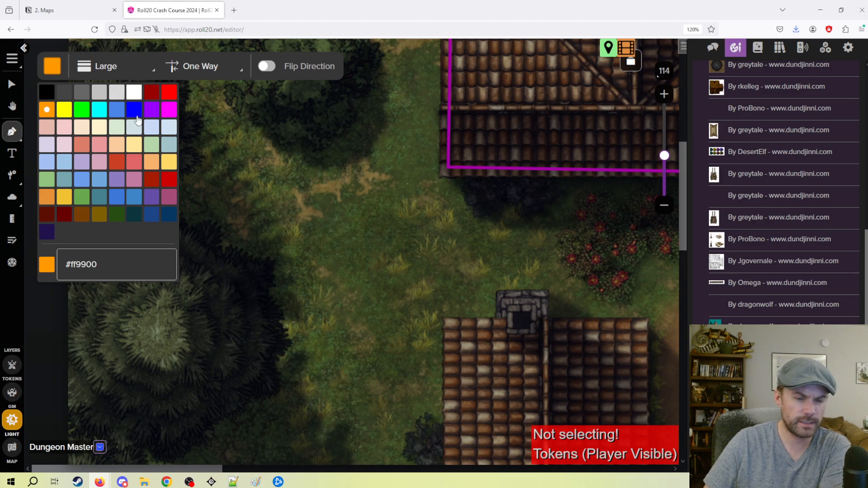
pyautogui.click(168, 94)
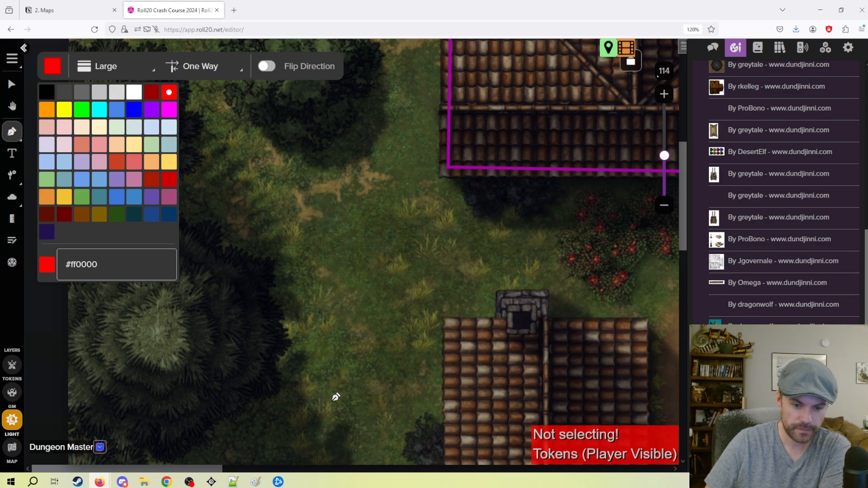
# Draw a Large red One Way barrier with many points along the forest edge west of the house
pyautogui.click(330, 428)
pyautogui.moveTo(324, 375)
pyautogui.mouseDown()
pyautogui.moveTo(304, 339)
pyautogui.moveTo(299, 207)
pyautogui.moveTo(201, 95)
pyautogui.moveTo(250, 259)
pyautogui.mouseUp()
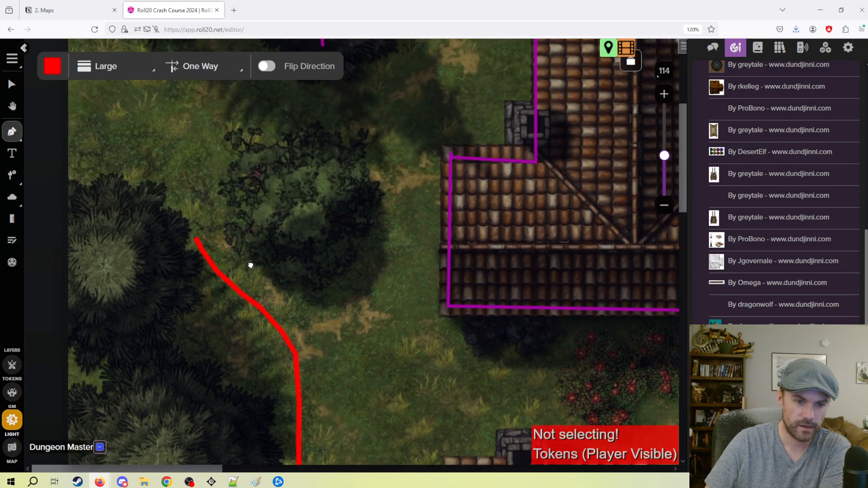
pyautogui.click(193, 257)
pyautogui.click(193, 223)
pyautogui.click(182, 193)
pyautogui.click(160, 169)
pyautogui.click(125, 156)
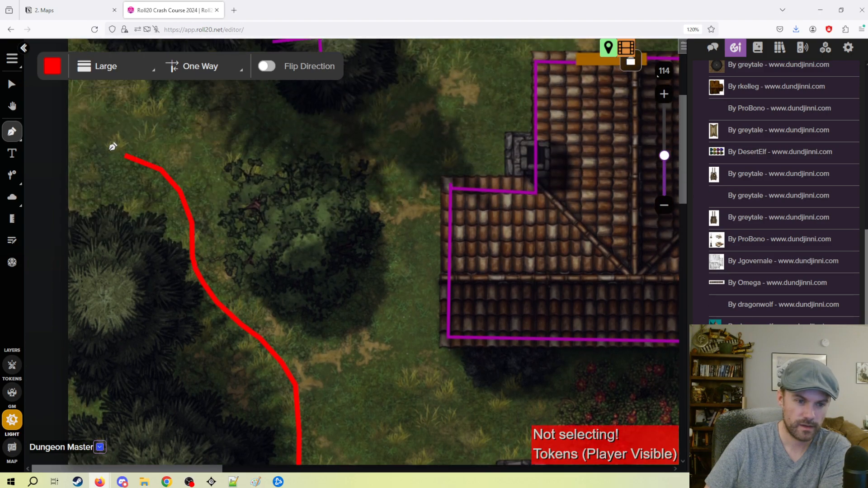
pyautogui.doubleClick(95, 149)
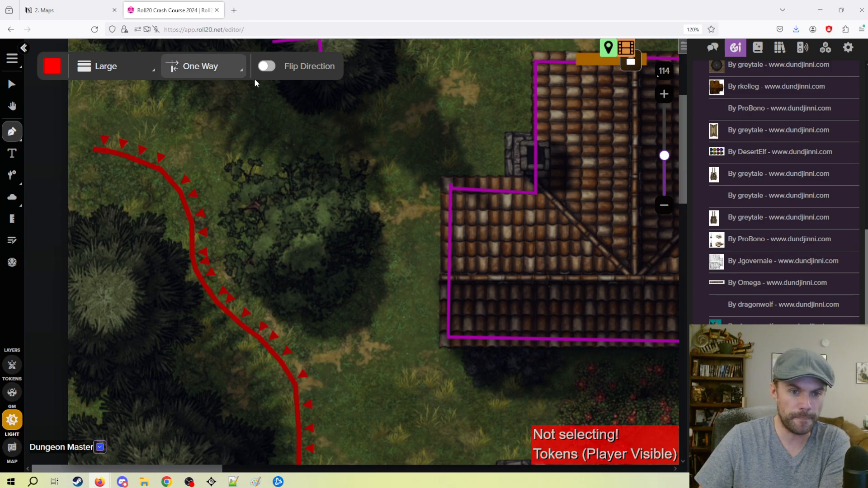
# Select the red One Way barrier along the forest and flip its direction
pyautogui.click(15, 89)
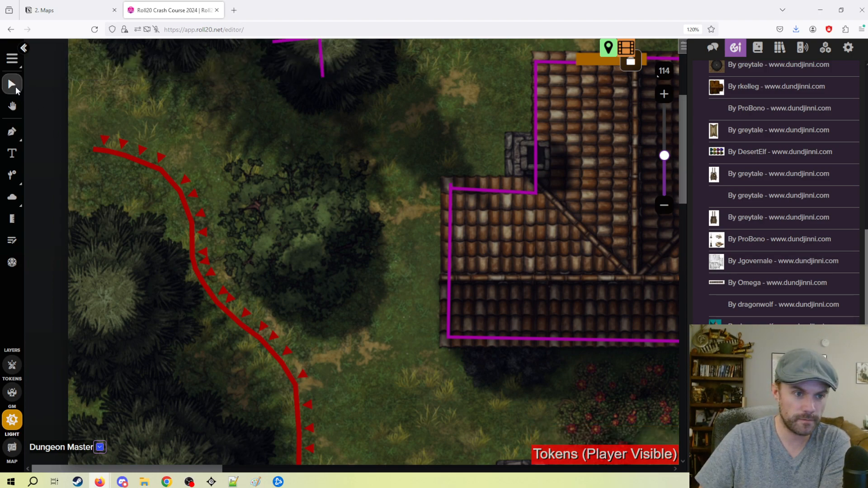
pyautogui.click(193, 225)
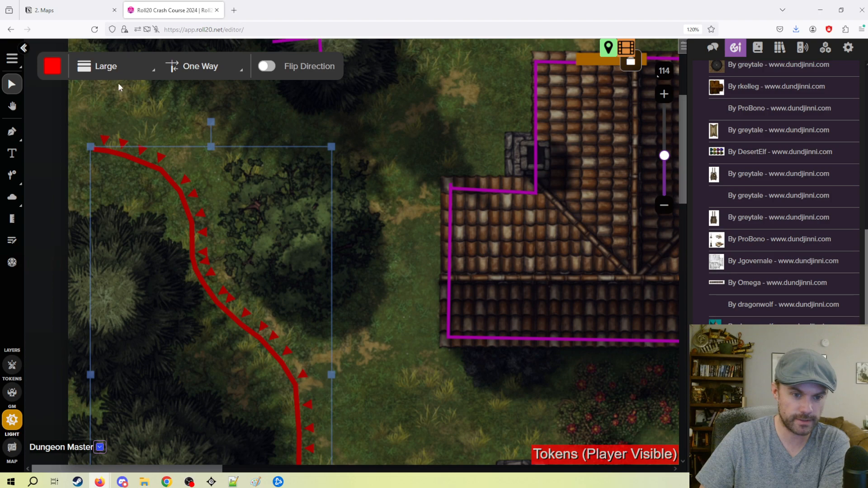
pyautogui.click(267, 66)
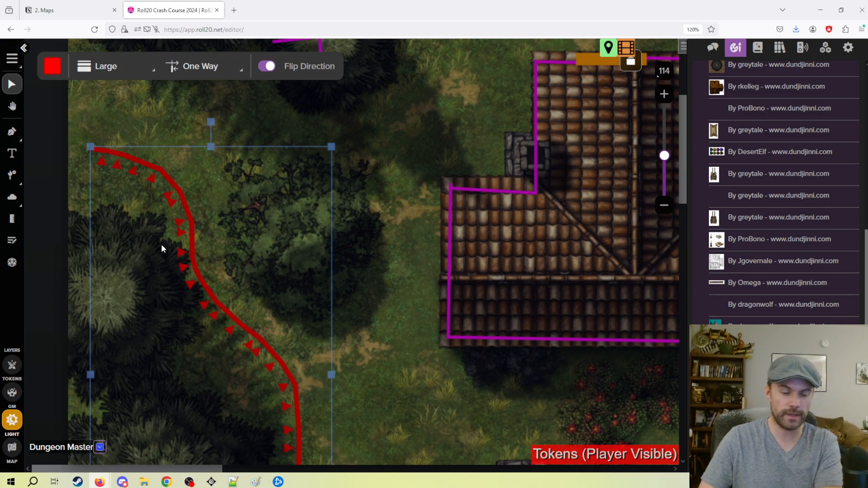
pyautogui.click(261, 228)
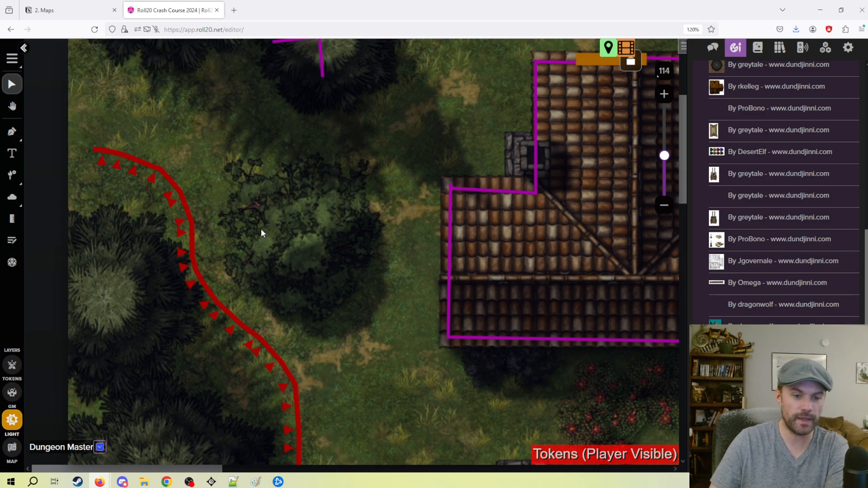
# Ping the trees behind the red One Way barrier and delete the barrier
pyautogui.click(119, 240)
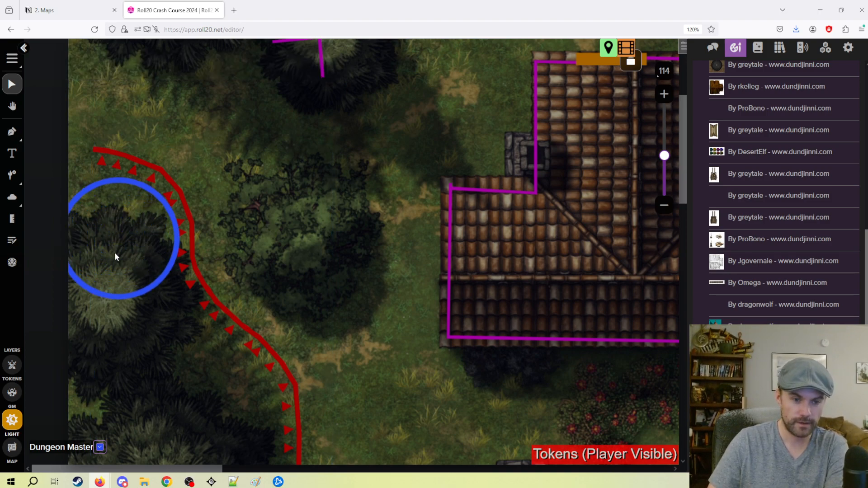
pyautogui.click(383, 149)
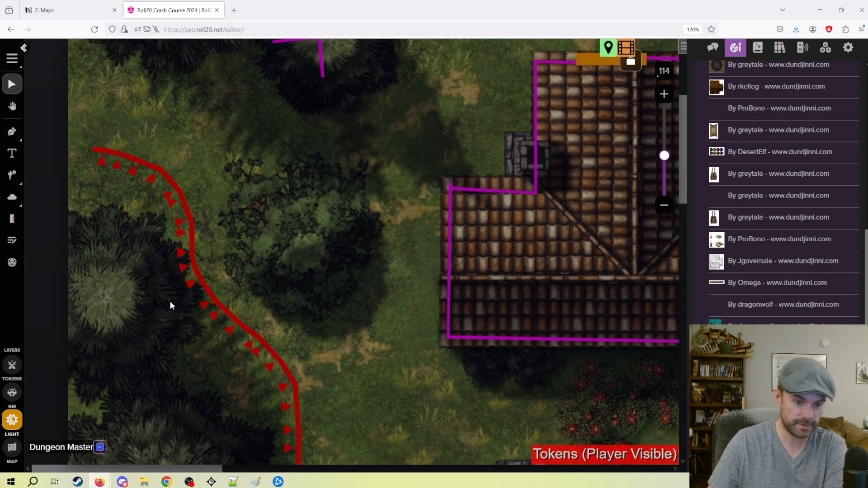
pyautogui.moveTo(221, 383); pyautogui.dragTo(174, 257)
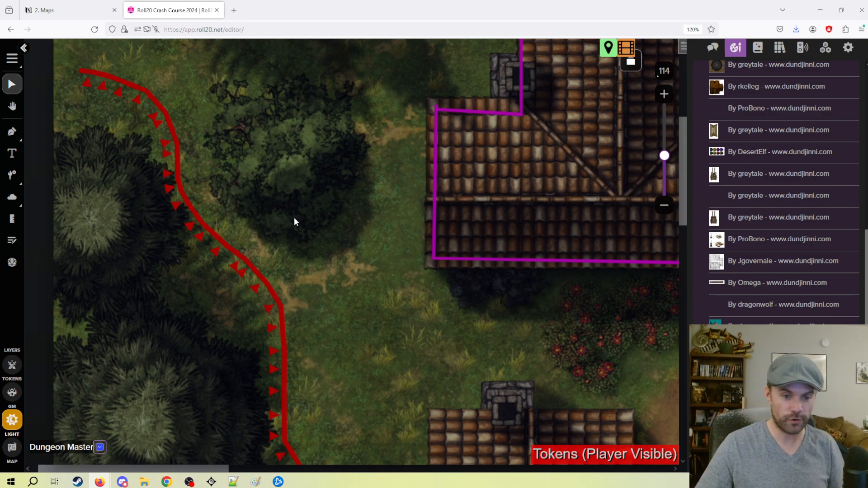
pyautogui.click(184, 313)
pyautogui.press('Delete')
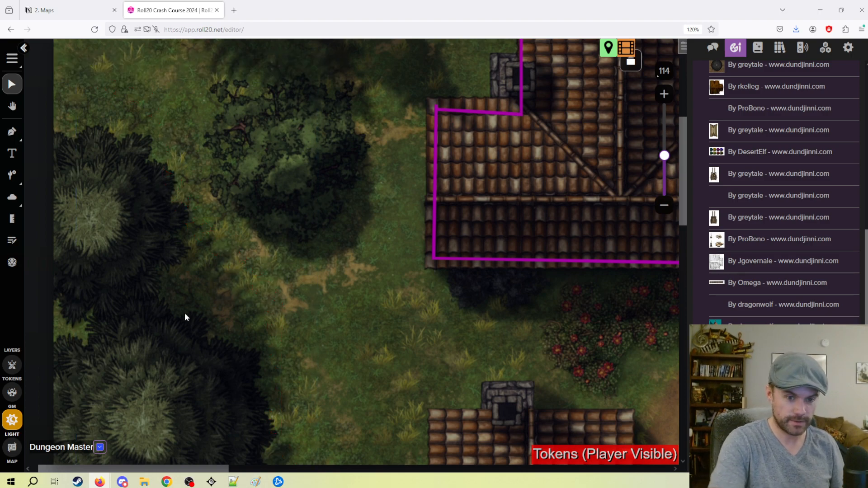
# Consult the Maps notes in the other browser tab and return to the Roll20 village map
pyautogui.scroll(2, 338, 199)
pyautogui.hscroll(1, 338, 199)
pyautogui.scroll(5, 338, 199)
pyautogui.hscroll(6, 338, 199)
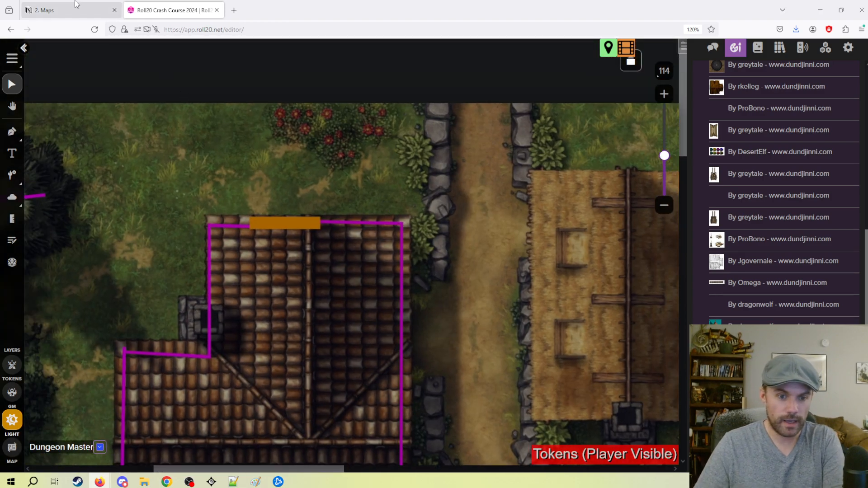
pyautogui.moveTo(308, 183); pyautogui.dragTo(296, 134)
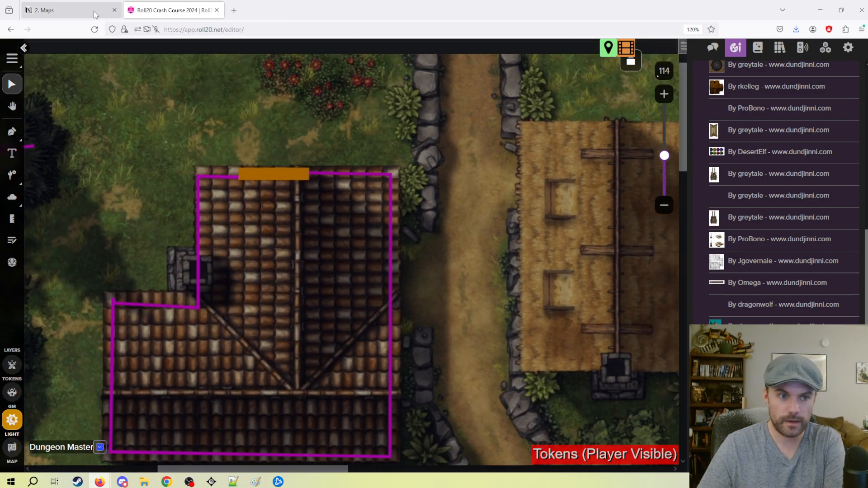
pyautogui.click(74, 10)
pyautogui.click(282, 189)
pyautogui.click(172, 4)
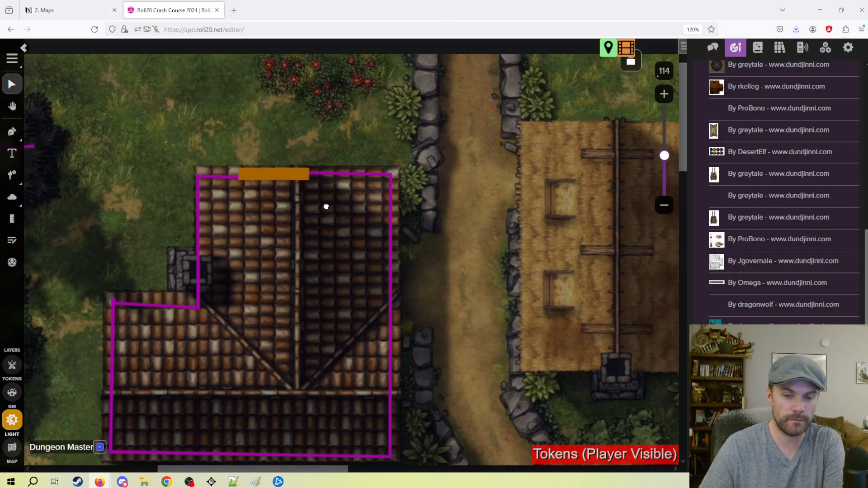
# Examine the forest edge southwest of the house at closer range
pyautogui.moveTo(281, 199); pyautogui.dragTo(530, 227)
pyautogui.moveTo(244, 299); pyautogui.dragTo(332, 156)
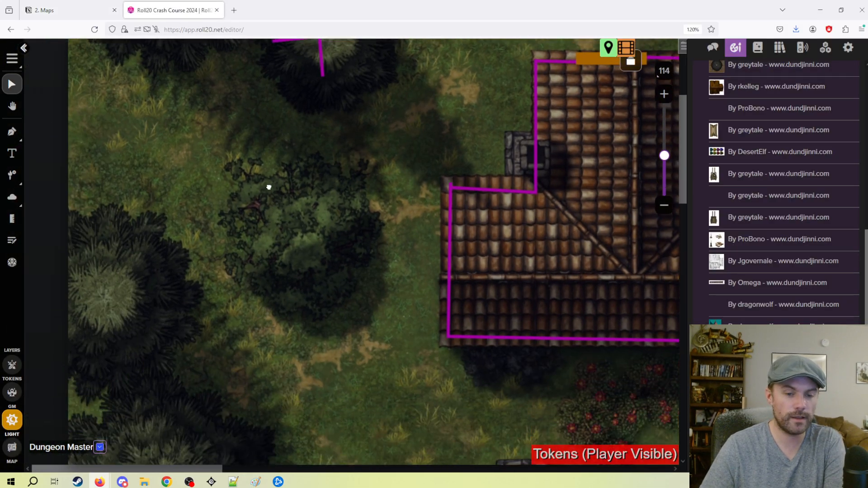
pyautogui.scroll(3, 332, 289)
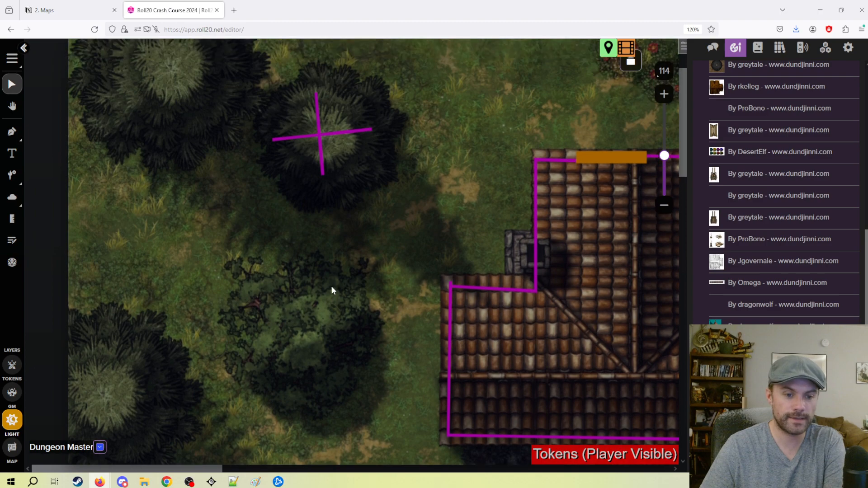
pyautogui.click(12, 132)
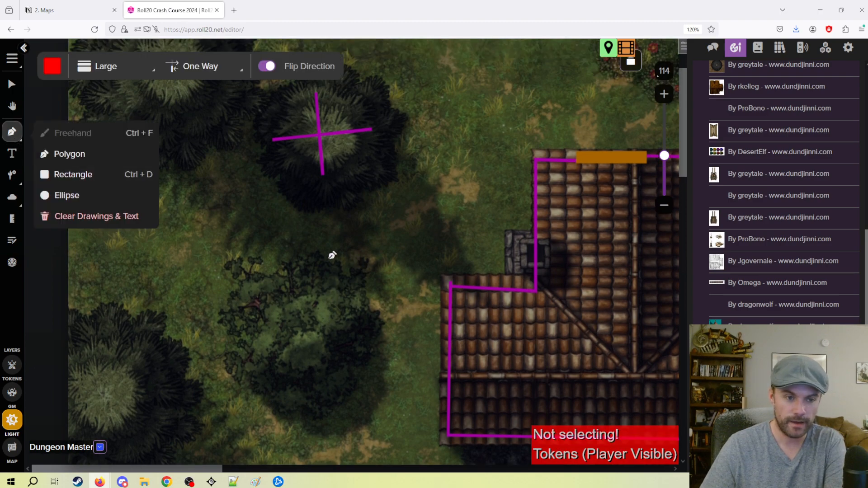
pyautogui.click(12, 84)
pyautogui.scroll(-5, 290, 317)
pyautogui.scroll(2, 237, 288)
pyautogui.moveTo(275, 289); pyautogui.dragTo(312, 158)
pyautogui.moveTo(335, 357); pyautogui.dragTo(391, 352)
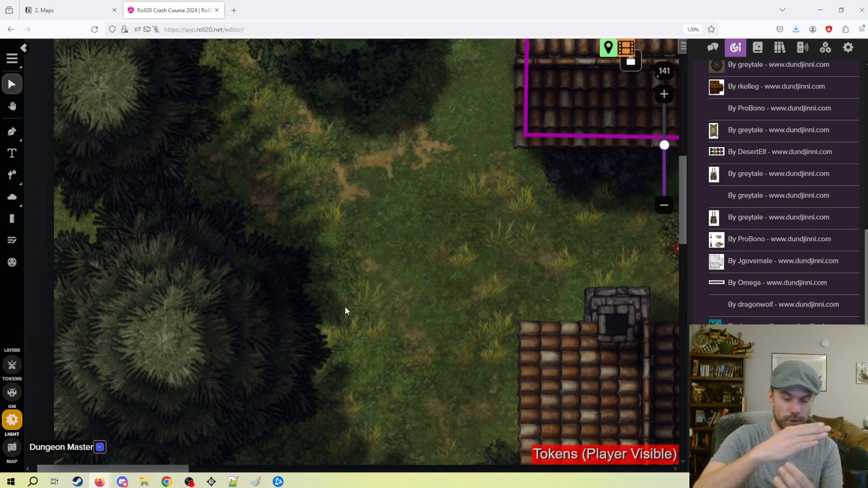
# Set the drawing tool's colour to magenta and its barrier type to Wall, and return to the selection tool
pyautogui.click(19, 139)
pyautogui.scroll(3, 303, 283)
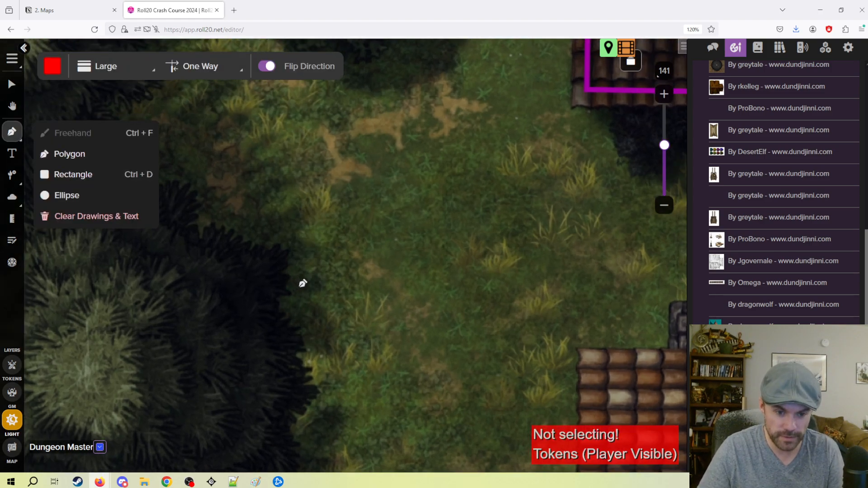
pyautogui.scroll(5, 303, 283)
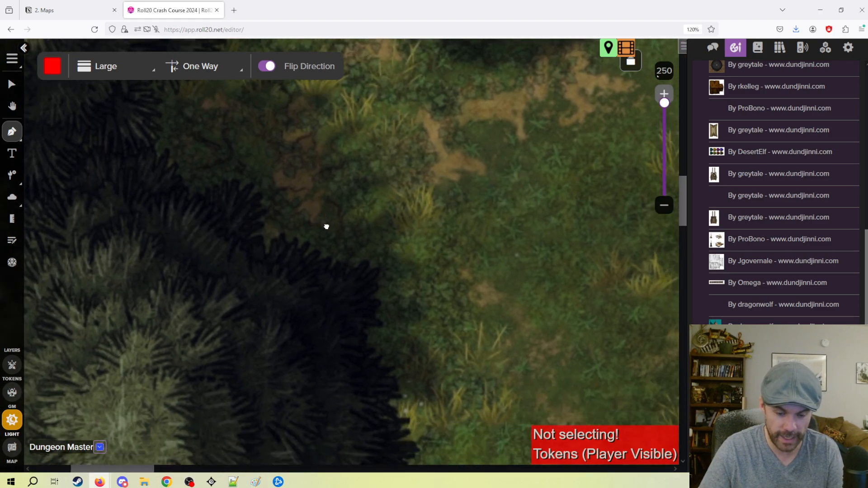
pyautogui.moveTo(326, 227); pyautogui.dragTo(323, 218)
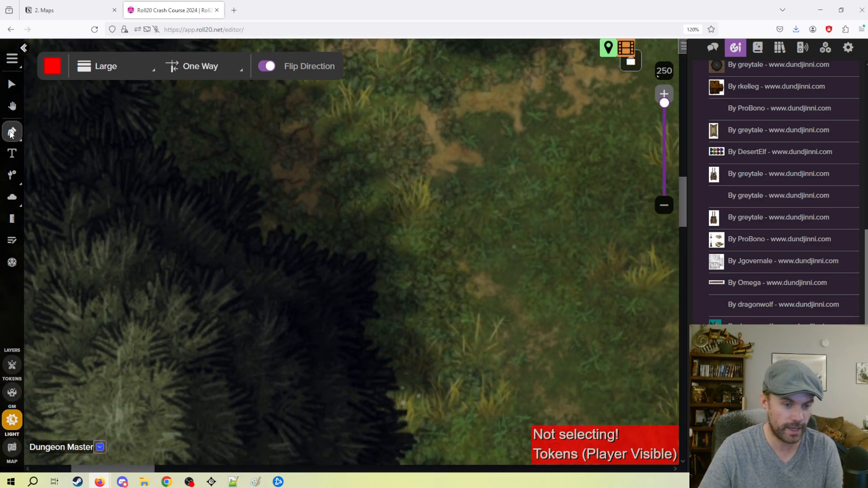
pyautogui.click(59, 70)
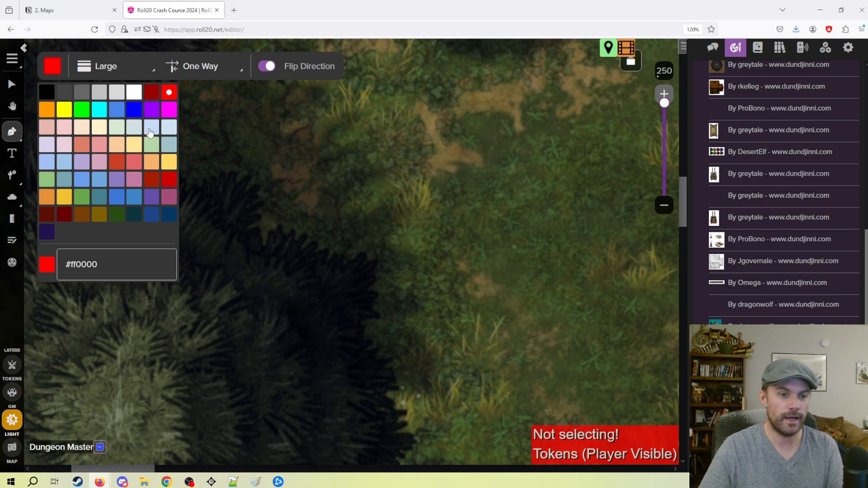
pyautogui.click(168, 109)
pyautogui.click(222, 72)
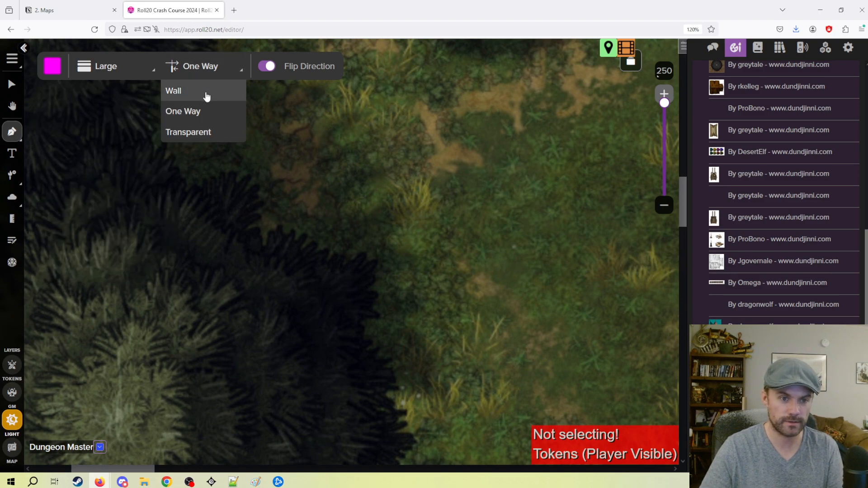
pyautogui.click(203, 92)
pyautogui.click(11, 84)
# Draw a magenta Wall barrier freehand northward along the eastern edge of the dark trees southwest of the house
pyautogui.moveTo(438, 359); pyautogui.dragTo(378, 232)
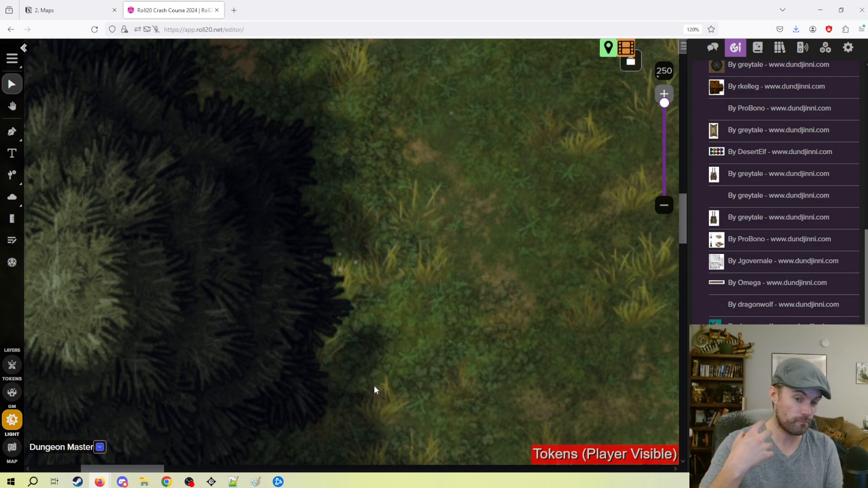
pyautogui.moveTo(402, 135); pyautogui.dragTo(401, 177)
pyautogui.moveTo(382, 398); pyautogui.dragTo(366, 309)
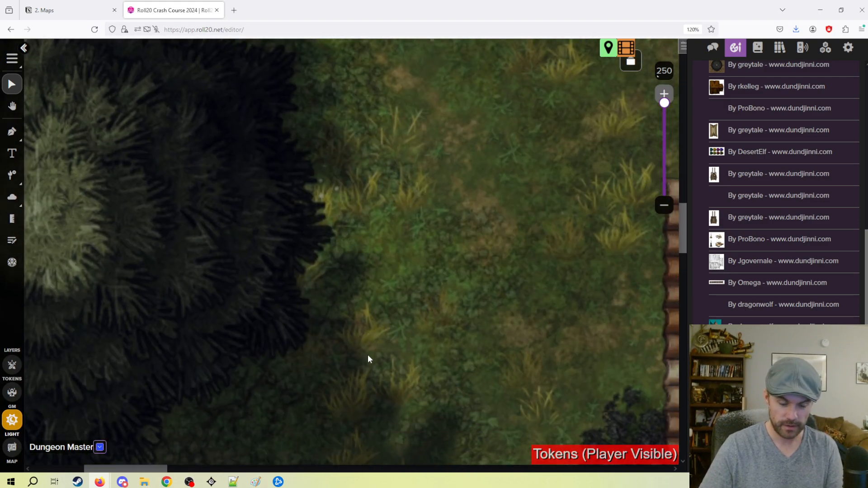
pyautogui.click(12, 132)
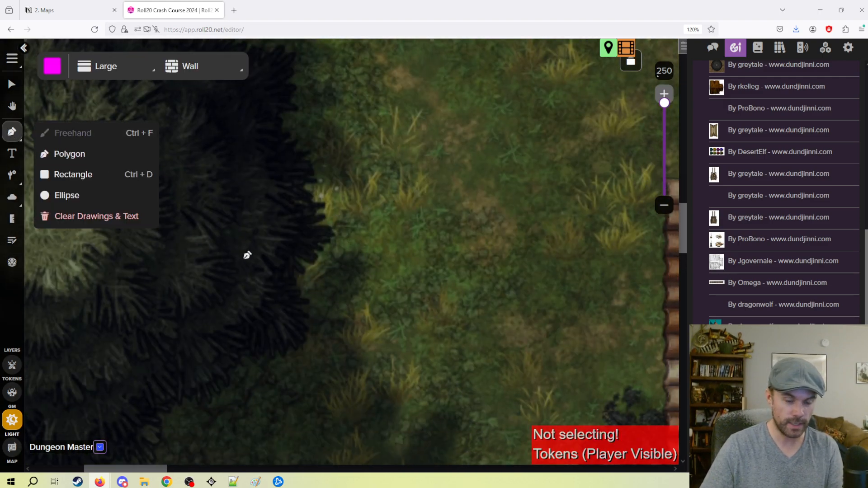
pyautogui.click(380, 370)
pyautogui.click(365, 313)
pyautogui.click(363, 259)
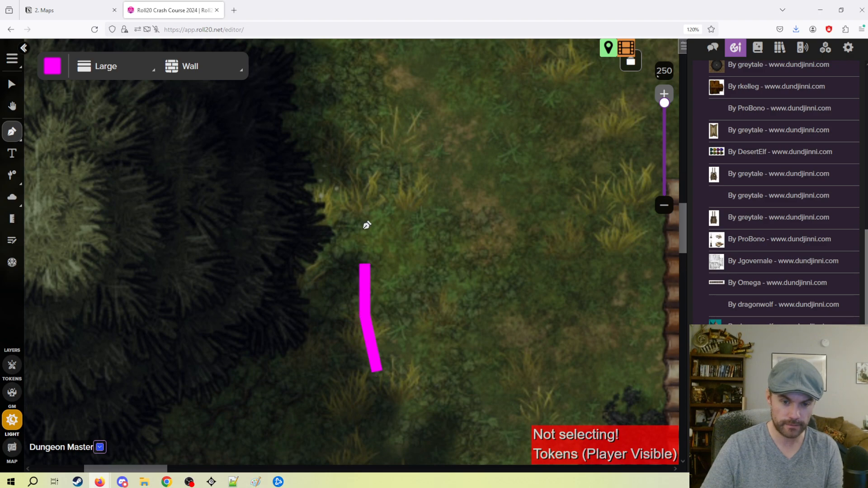
pyautogui.click(361, 220)
pyautogui.moveTo(375, 193)
pyautogui.mouseDown()
pyautogui.moveTo(343, 101)
pyautogui.moveTo(344, 58)
pyautogui.mouseUp()
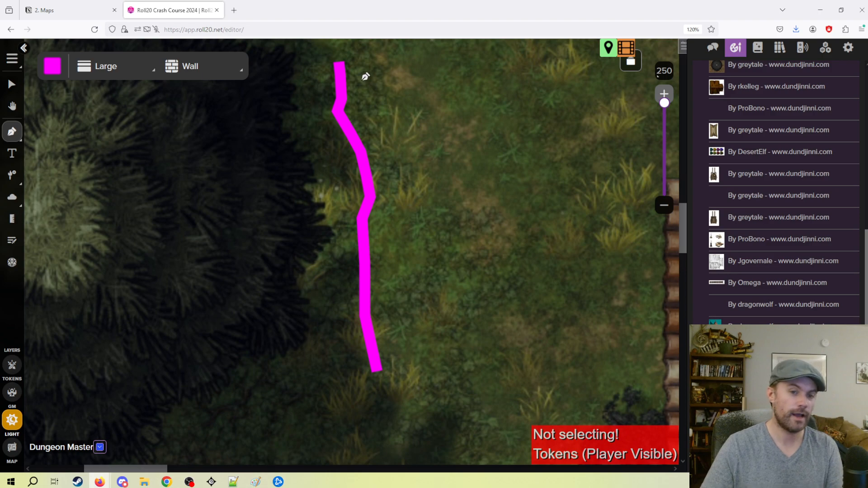
# Extend the magenta Wall barrier north around the leafy tree's eastern side, beside the tiled-roof house
pyautogui.moveTo(367, 77)
pyautogui.mouseDown()
pyautogui.moveTo(402, 77)
pyautogui.moveTo(442, 120)
pyautogui.moveTo(466, 83)
pyautogui.moveTo(484, 77)
pyautogui.moveTo(436, 194)
pyautogui.moveTo(433, 349)
pyautogui.moveTo(547, 453)
pyautogui.moveTo(316, 393)
pyautogui.moveTo(351, 434)
pyautogui.moveTo(355, 381)
pyautogui.moveTo(310, 228)
pyautogui.mouseUp()
pyautogui.scroll(-4, 308, 204)
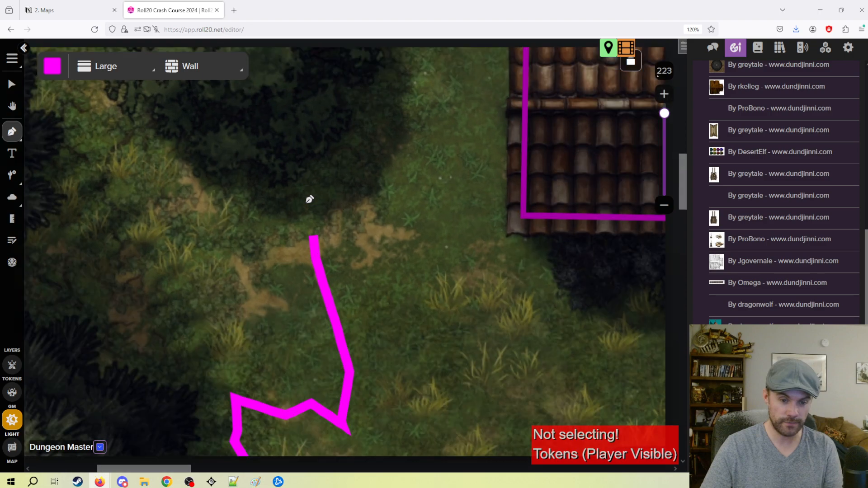
pyautogui.scroll(-1, 311, 203)
pyautogui.scroll(6, 314, 223)
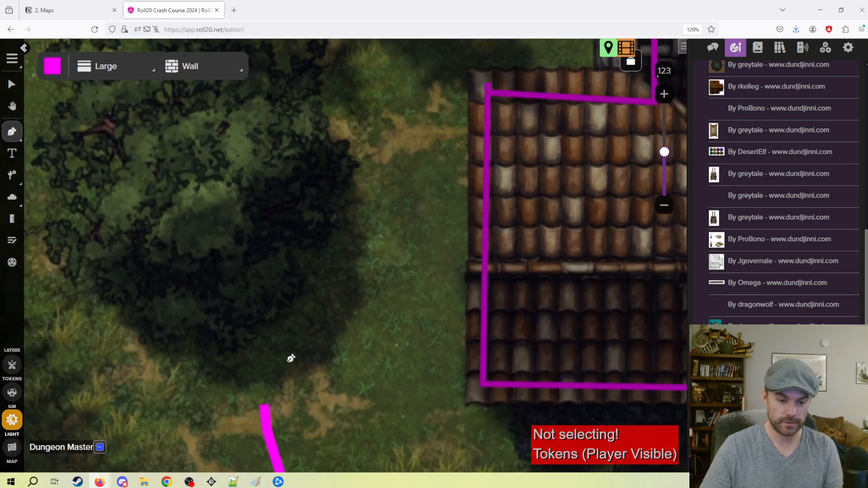
pyautogui.moveTo(265, 406)
pyautogui.mouseDown()
pyautogui.moveTo(306, 384)
pyautogui.moveTo(361, 311)
pyautogui.moveTo(374, 248)
pyautogui.moveTo(356, 156)
pyautogui.moveTo(319, 149)
pyautogui.mouseUp()
pyautogui.moveTo(286, 176); pyautogui.dragTo(474, 55)
pyautogui.moveTo(431, 142); pyautogui.dragTo(218, 225)
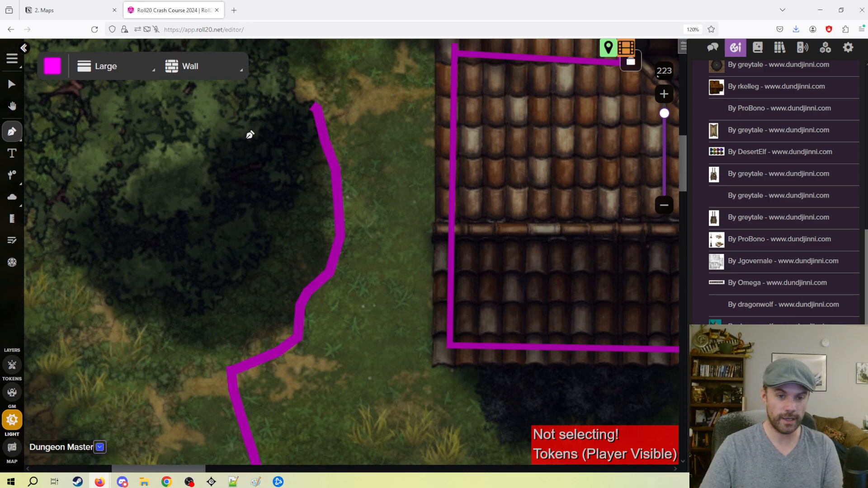
# Select the freehand Wall barrier beside the leafy tree and delete it
pyautogui.click(12, 84)
pyautogui.click(323, 133)
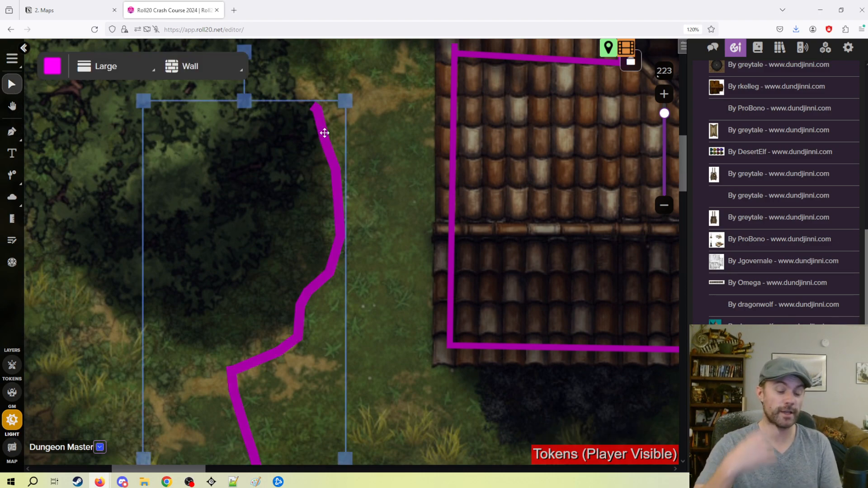
pyautogui.press('Delete')
# Examine the barriers around the house and the crossed barriers on the tree to its northwest
pyautogui.scroll(3, 276, 181)
pyautogui.moveTo(123, 169); pyautogui.dragTo(552, 232)
pyautogui.scroll(-3, 483, 210)
pyautogui.moveTo(456, 221); pyautogui.dragTo(194, 171)
pyautogui.moveTo(445, 252); pyautogui.dragTo(322, 227)
pyautogui.moveTo(363, 231); pyautogui.dragTo(330, 357)
pyautogui.moveTo(400, 180); pyautogui.dragTo(338, 284)
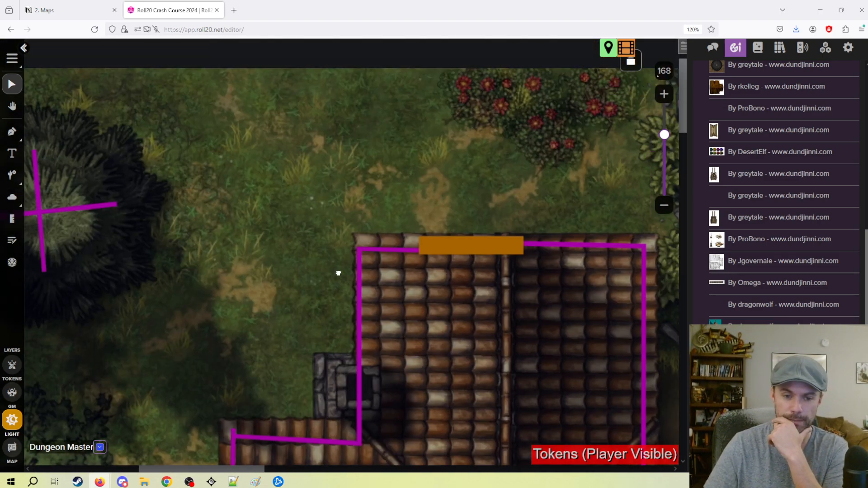
pyautogui.moveTo(389, 169); pyautogui.dragTo(579, 126)
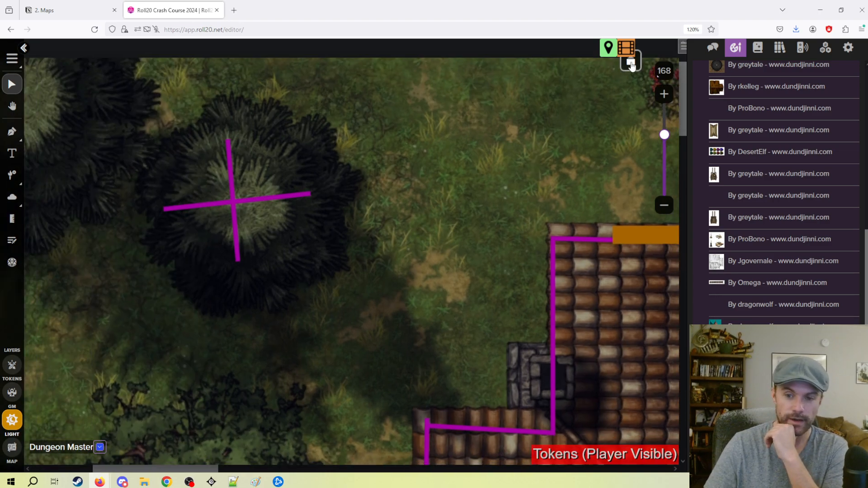
# Review the Dynamic Lighting settings of the nogrid page, then close its settings and the page list
pyautogui.click(631, 62)
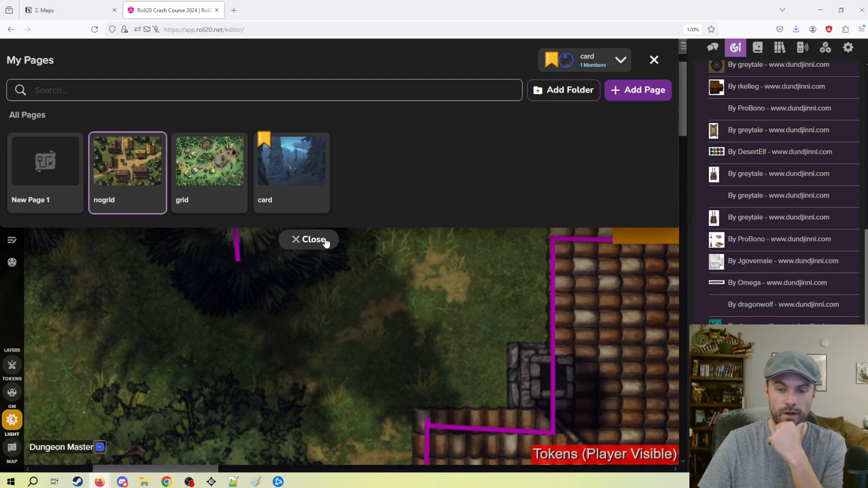
pyautogui.click(154, 144)
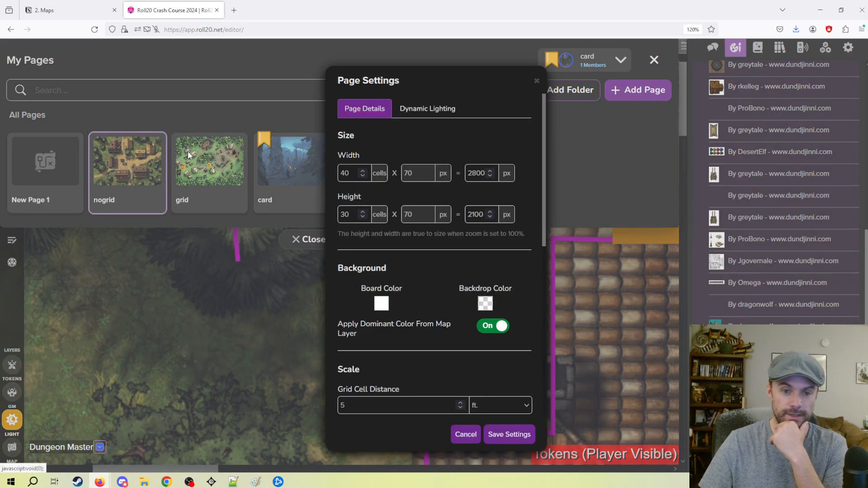
pyautogui.click(426, 108)
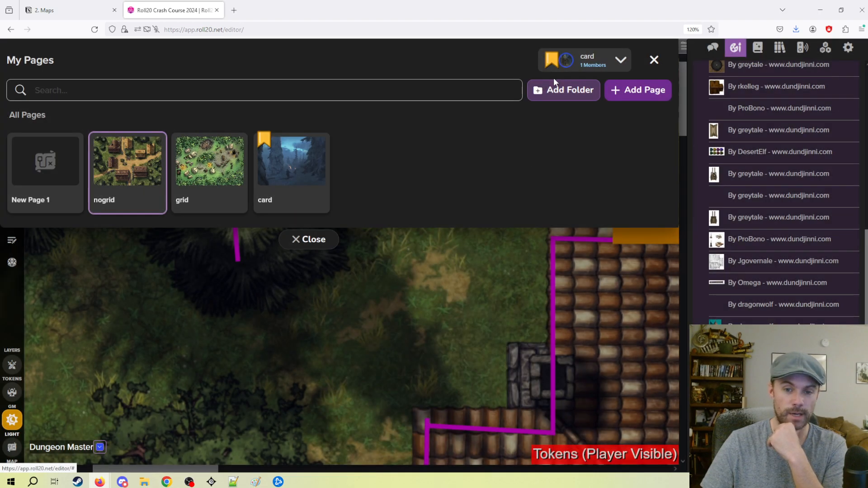
pyautogui.click(537, 82)
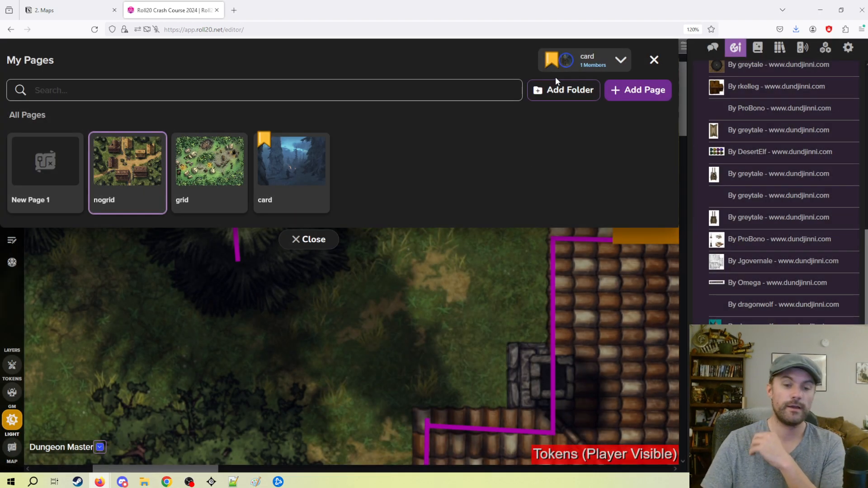
pyautogui.click(322, 238)
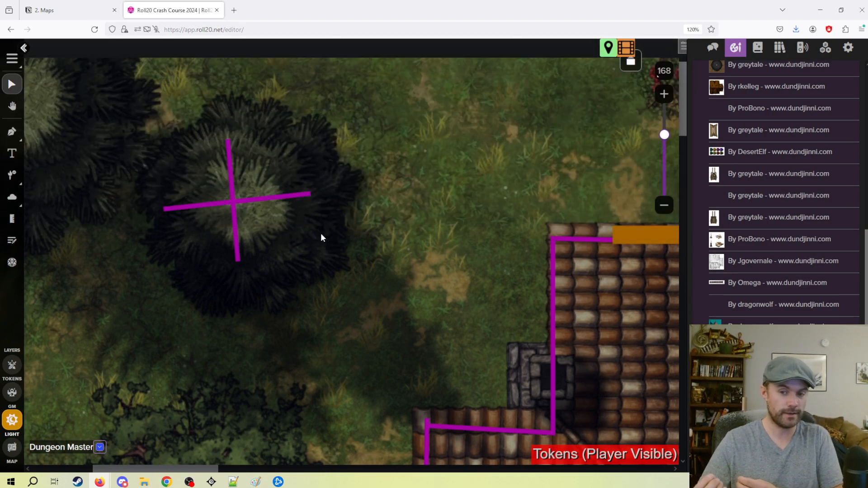
pyautogui.moveTo(467, 368); pyautogui.dragTo(384, 256)
pyautogui.moveTo(432, 317); pyautogui.dragTo(382, 162)
pyautogui.moveTo(501, 261); pyautogui.dragTo(403, 204)
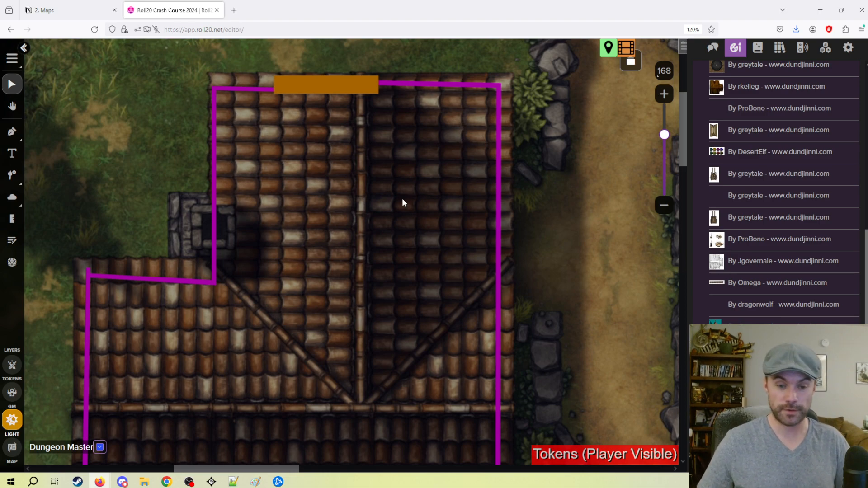
pyautogui.moveTo(475, 222); pyautogui.dragTo(486, 199)
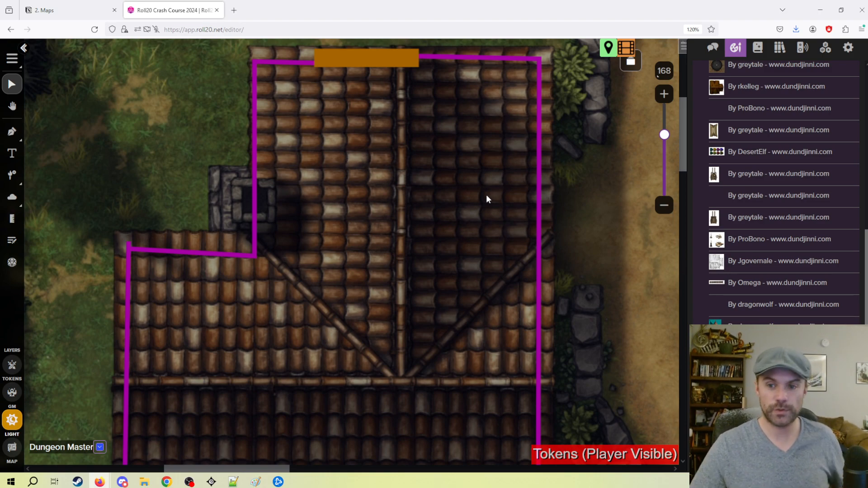
# Search the art library's tokens for lamp and browse the web results
pyautogui.scroll(5, 783, 159)
pyautogui.click(784, 159)
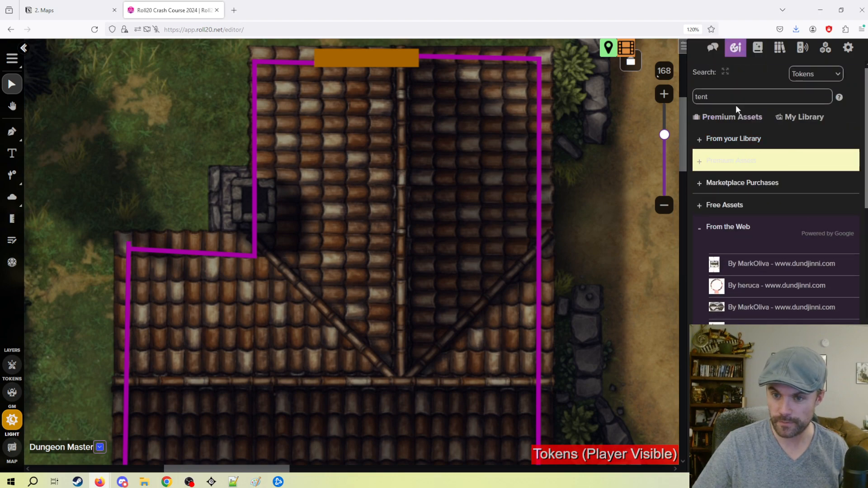
pyautogui.write('lig')
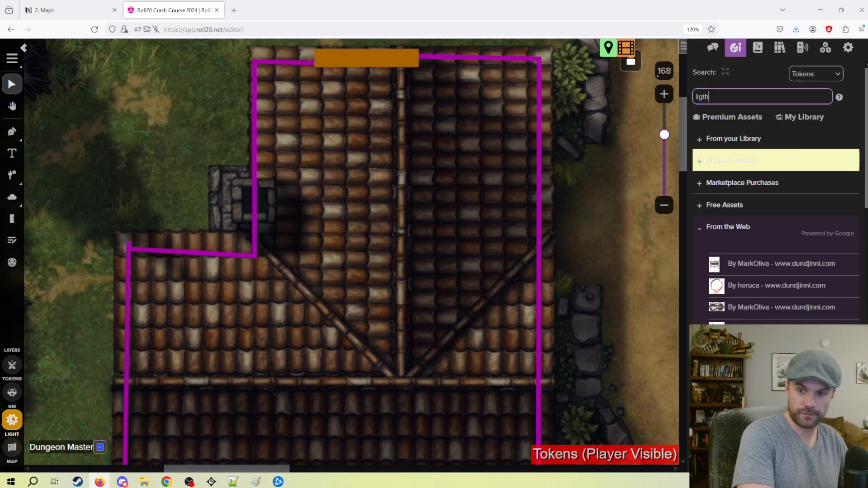
pyautogui.write('th')
pyautogui.press('BackSpace')
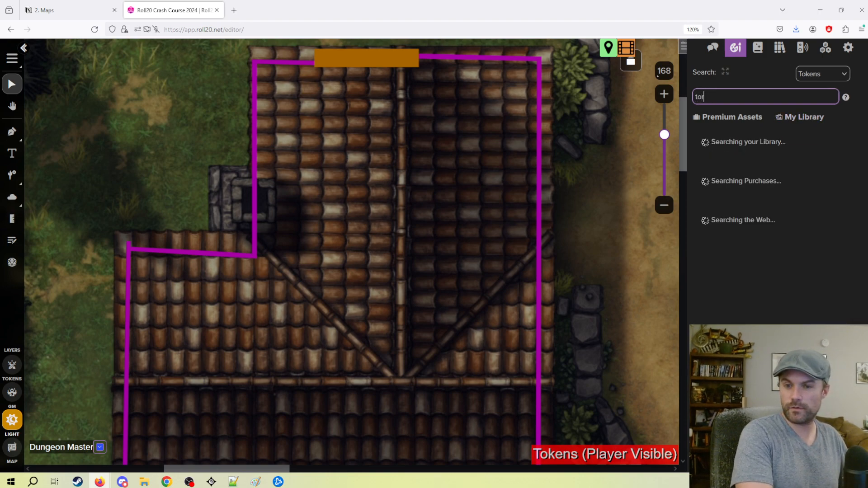
pyautogui.press('BackSpace')
pyautogui.press('BackSpace')
pyautogui.press('BackSpace')
pyautogui.write('lamp')
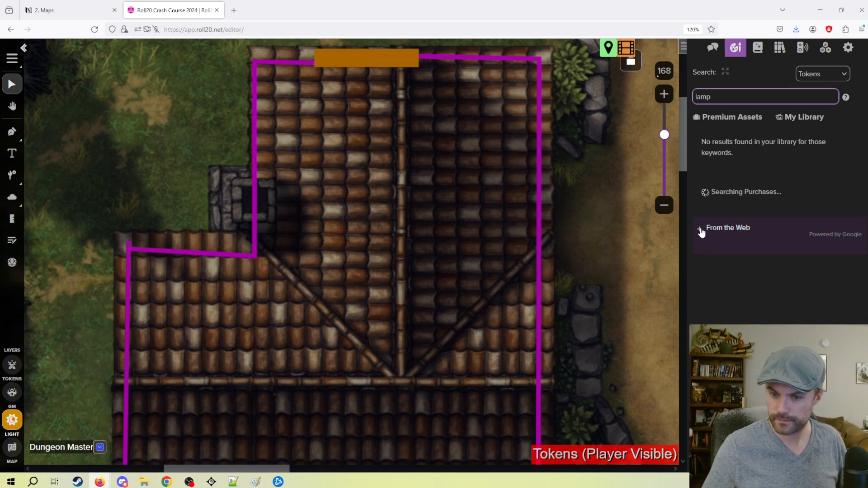
pyautogui.scroll(-4, 765, 294)
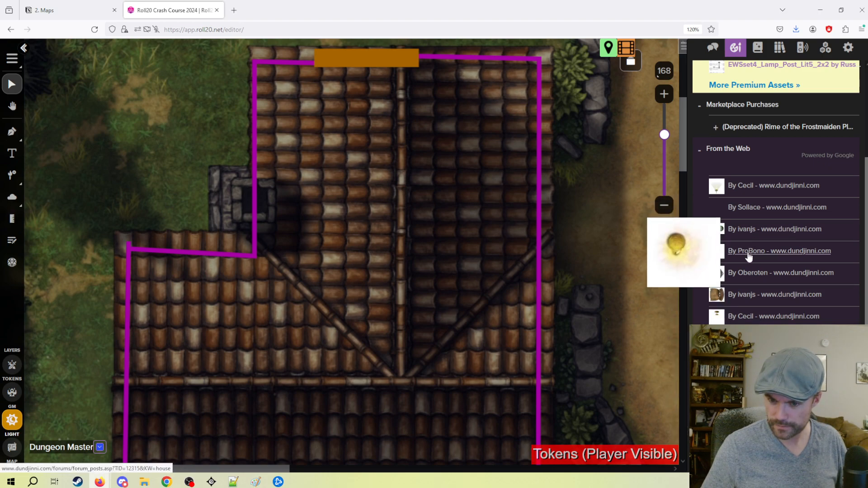
# Search the art library's tokens for torch and try to place a torch from the web results on the house roof
pyautogui.scroll(5, 749, 257)
pyautogui.moveTo(730, 97); pyautogui.dragTo(580, 96)
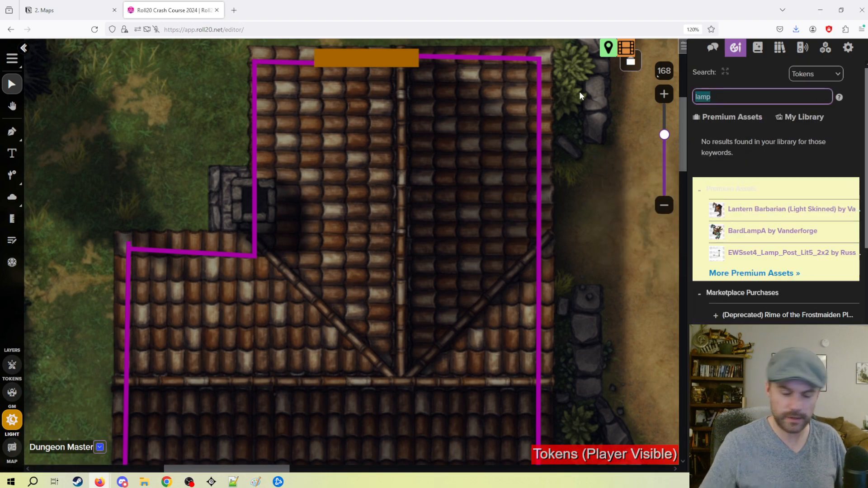
pyautogui.write('torch')
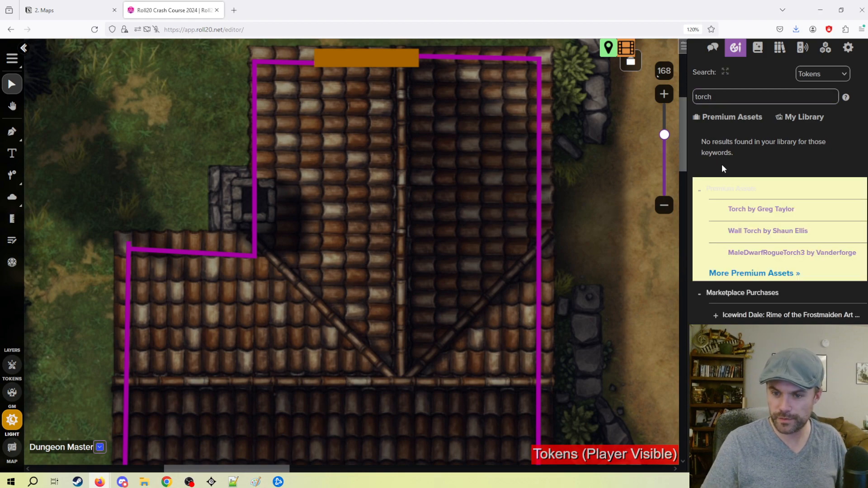
pyautogui.scroll(-5, 796, 290)
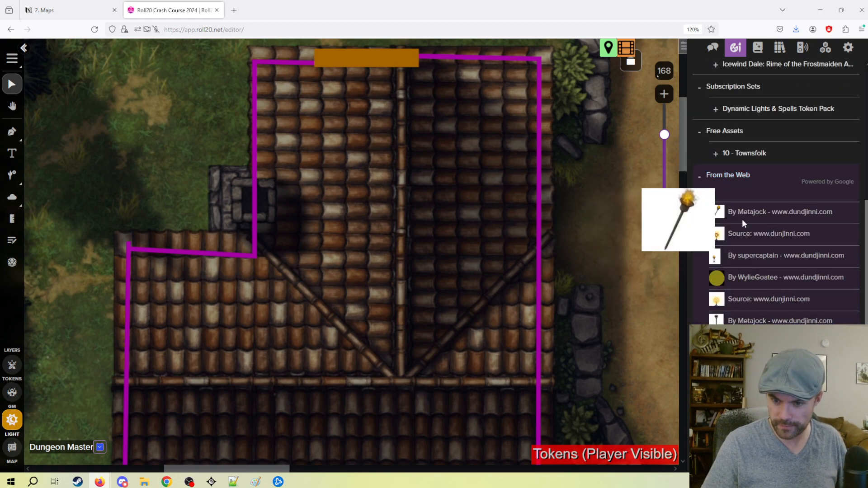
pyautogui.moveTo(734, 234); pyautogui.dragTo(375, 270)
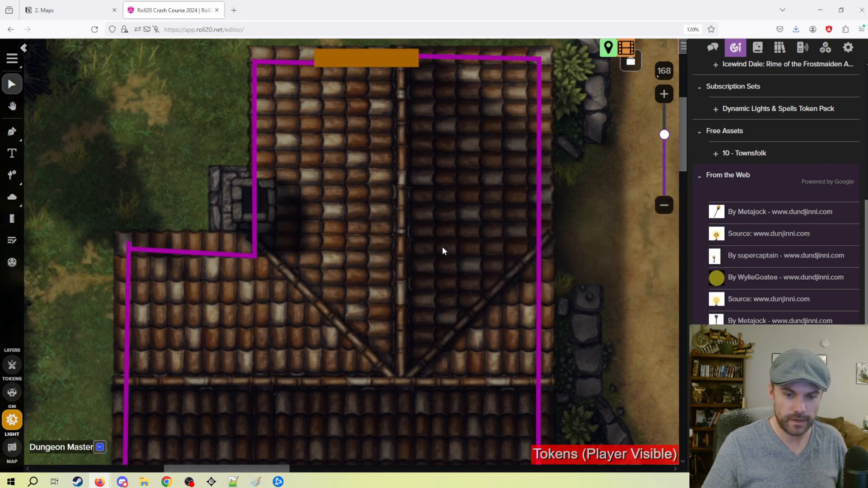
# Switch to the Tokens layer and place the standing torch from the web results on the dirt road east of the house
pyautogui.moveTo(580, 238); pyautogui.dragTo(446, 213)
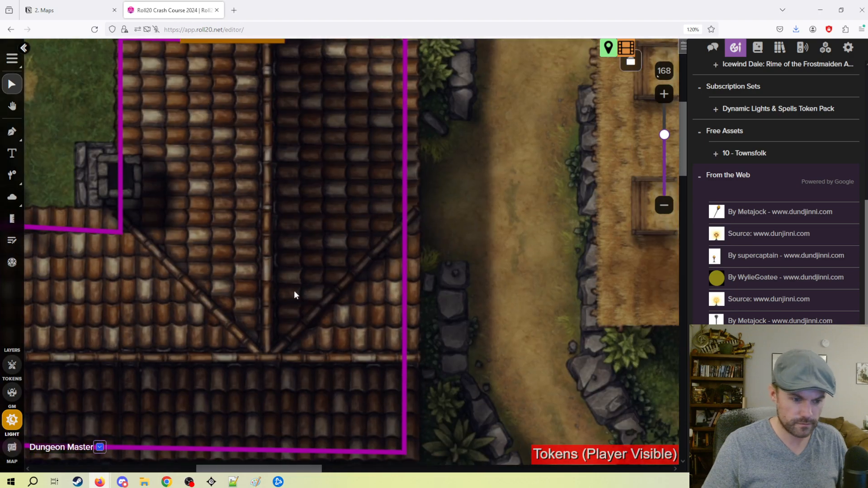
pyautogui.scroll(-3, 315, 276)
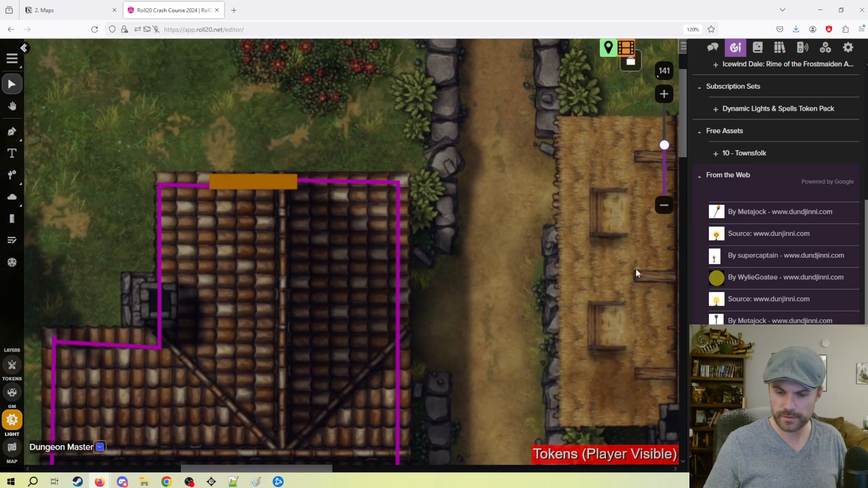
pyautogui.click(15, 371)
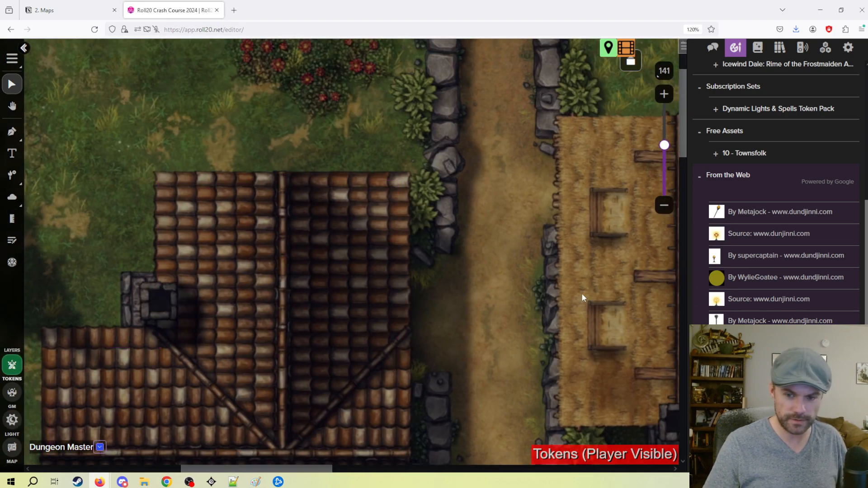
pyautogui.moveTo(741, 260); pyautogui.dragTo(523, 280)
pyautogui.click(527, 260)
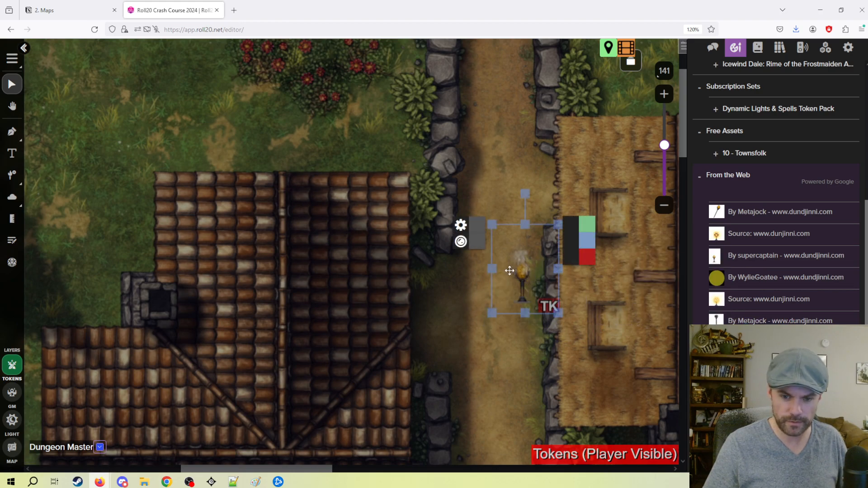
# Move the torch token onto the grass by the house's northwest roof corner and rotate it roughly upright
pyautogui.scroll(5, 411, 316)
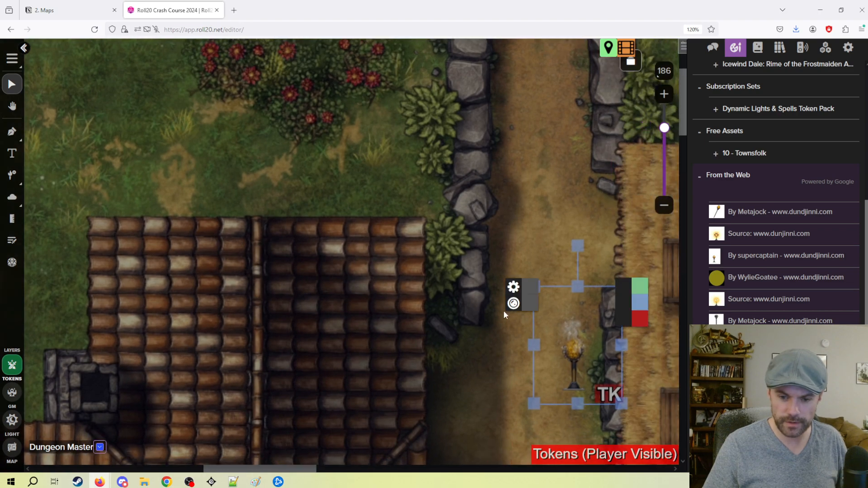
pyautogui.moveTo(556, 313); pyautogui.dragTo(417, 296)
pyautogui.moveTo(436, 233); pyautogui.dragTo(314, 327)
pyautogui.moveTo(413, 335); pyautogui.dragTo(315, 154)
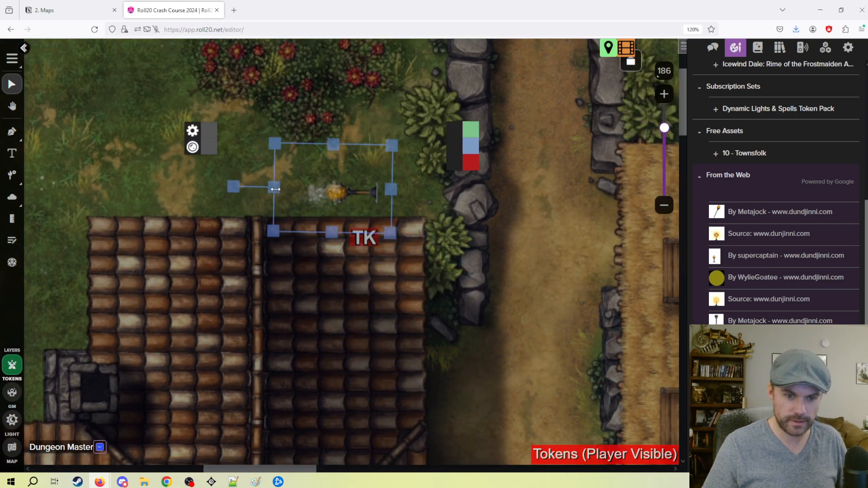
pyautogui.moveTo(233, 186); pyautogui.dragTo(122, 155)
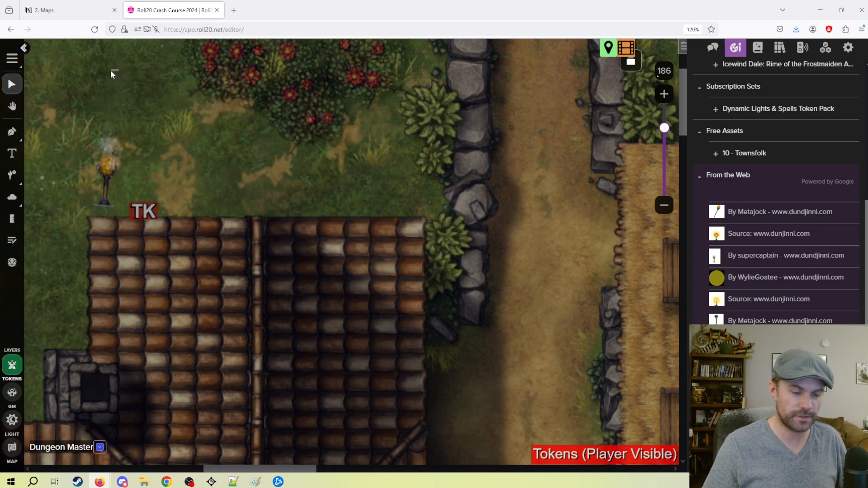
pyautogui.doubleClick(103, 174)
pyautogui.scroll(-4, 361, 325)
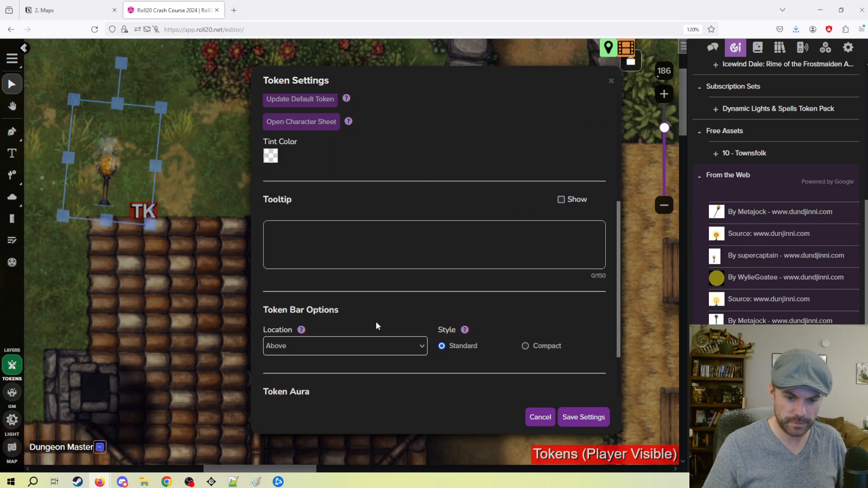
pyautogui.click(546, 415)
# Rotate the torch token fully upright and shift it so its base sits at the house's northwest roof corner
pyautogui.moveTo(55, 167); pyautogui.dragTo(267, 346)
pyautogui.scroll(2, 215, 252)
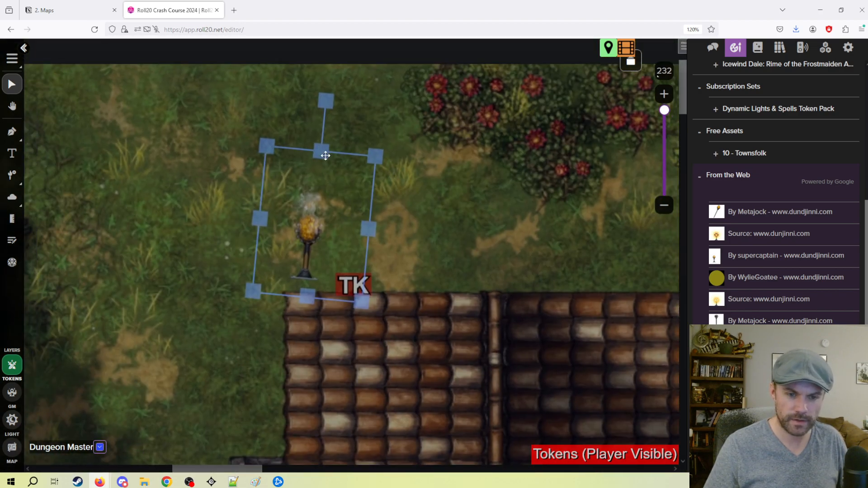
pyautogui.moveTo(318, 105); pyautogui.dragTo(310, 107)
pyautogui.scroll(1, 325, 235)
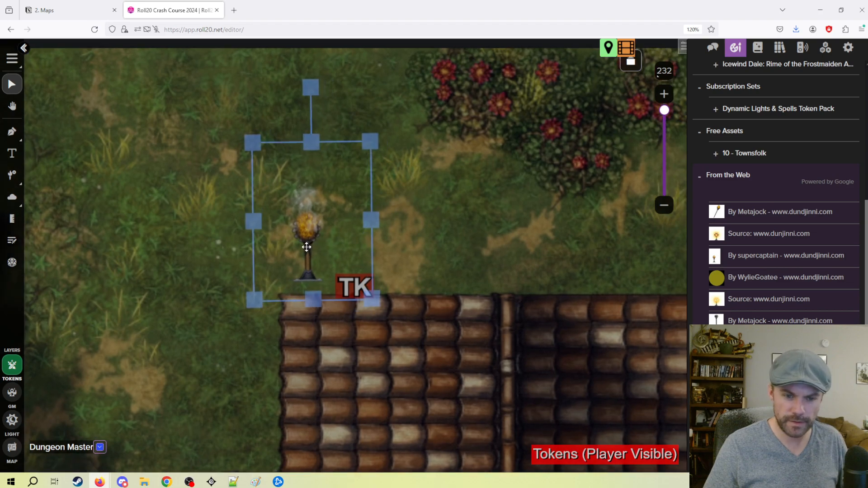
pyautogui.moveTo(309, 218)
pyautogui.mouseDown()
pyautogui.moveTo(305, 239)
pyautogui.moveTo(305, 221)
pyautogui.mouseUp()
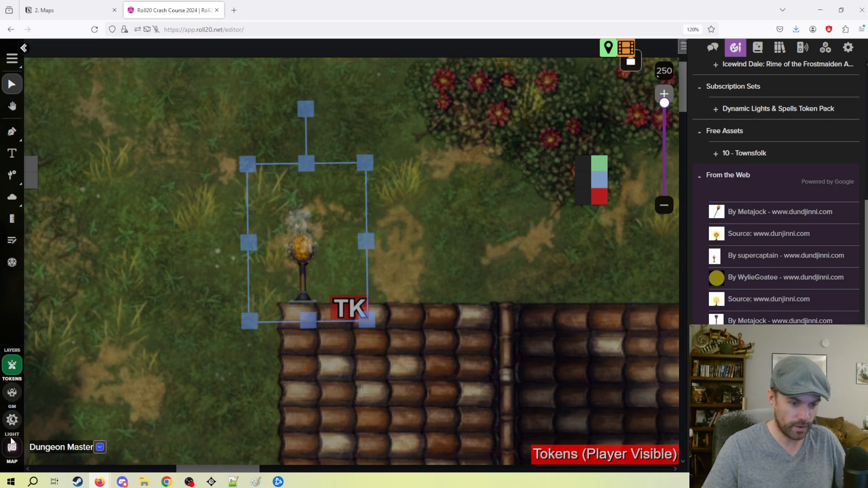
# Place a light on the torch's flame and review the light token's details and aura settings without saving
pyautogui.click(12, 175)
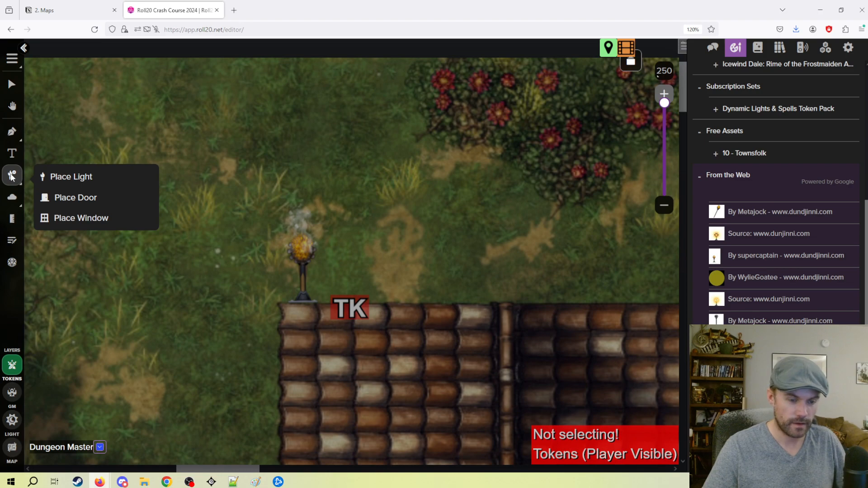
pyautogui.click(94, 178)
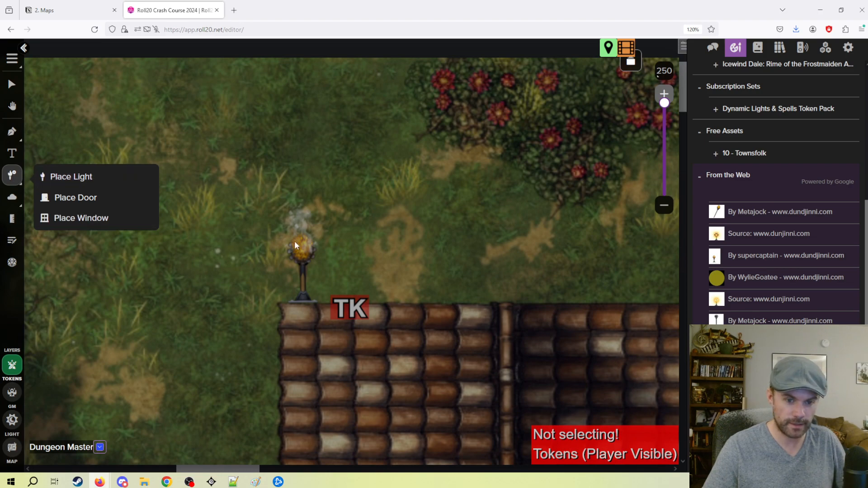
pyautogui.click(296, 239)
pyautogui.click(12, 84)
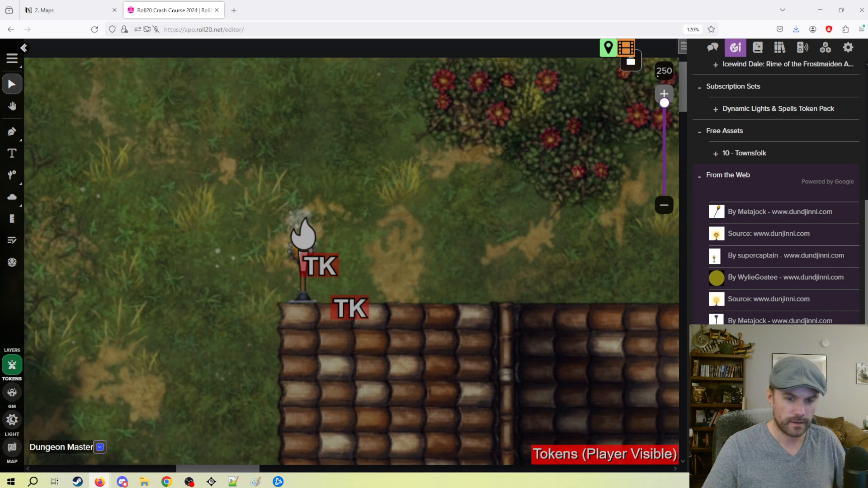
pyautogui.moveTo(305, 238)
pyautogui.mouseDown()
pyautogui.moveTo(372, 256)
pyautogui.moveTo(409, 227)
pyautogui.moveTo(310, 238)
pyautogui.moveTo(306, 250)
pyautogui.mouseUp()
pyautogui.doubleClick(306, 250)
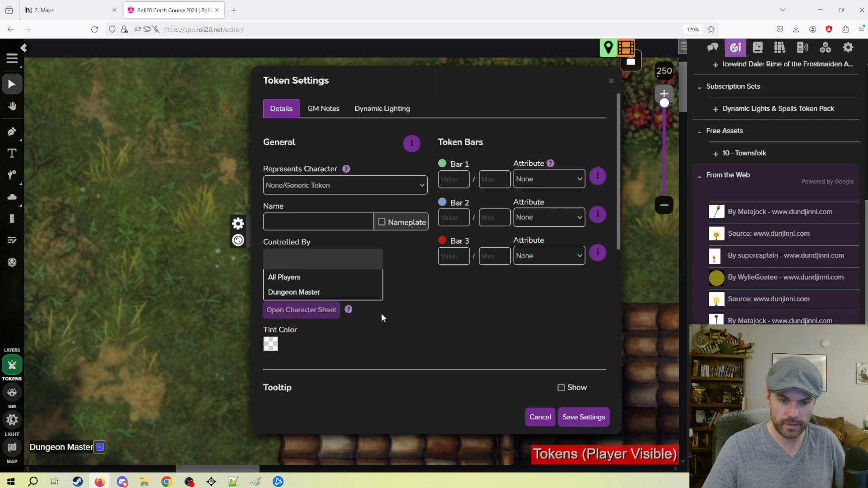
pyautogui.scroll(-5, 381, 317)
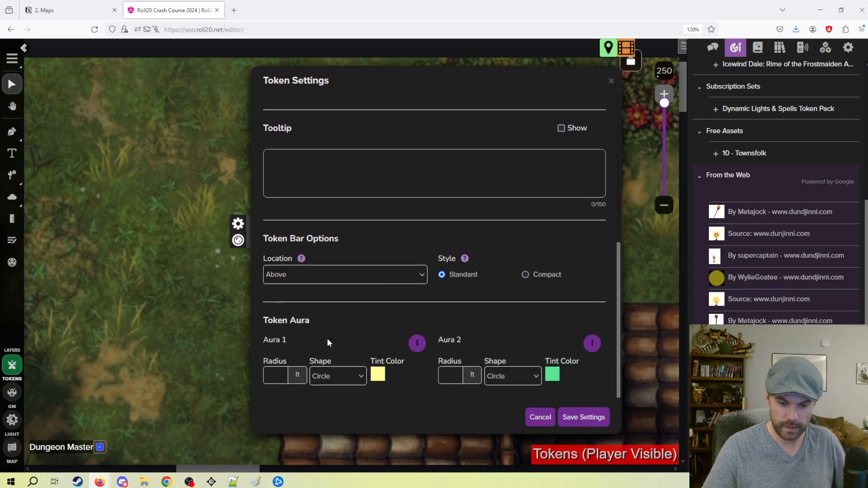
pyautogui.scroll(5, 360, 261)
pyautogui.click(542, 418)
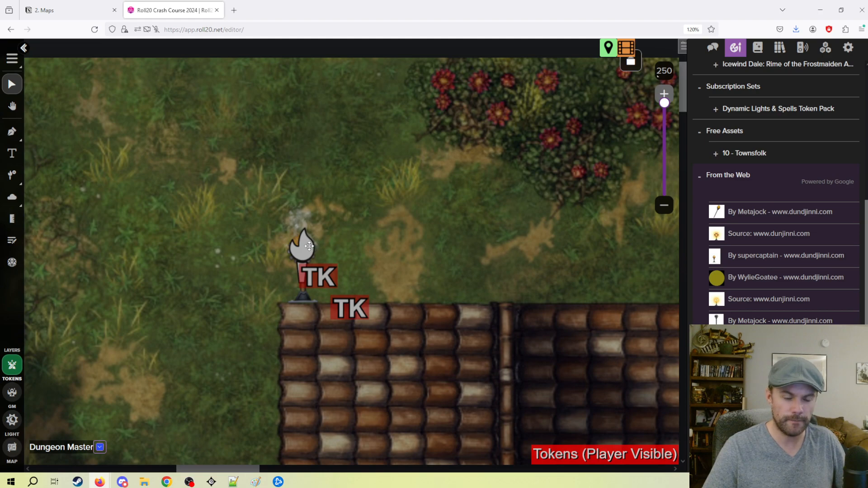
# Move the light token off to the east side of the torch and delete it
pyautogui.moveTo(308, 254); pyautogui.dragTo(346, 259)
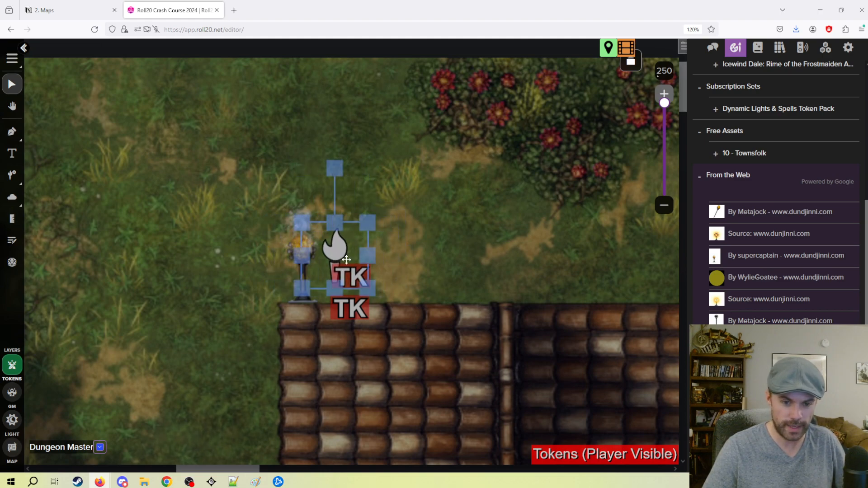
pyautogui.doubleClick(310, 263)
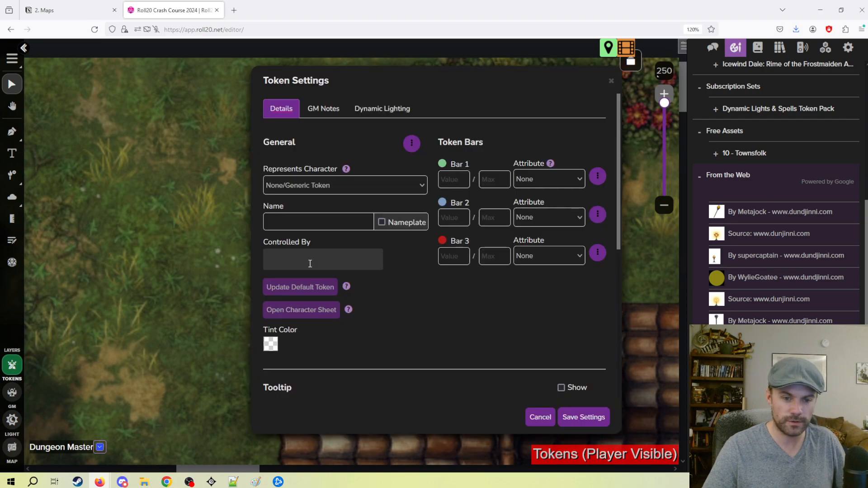
pyautogui.click(540, 417)
pyautogui.click(413, 287)
pyautogui.click(342, 253)
pyautogui.press('Delete')
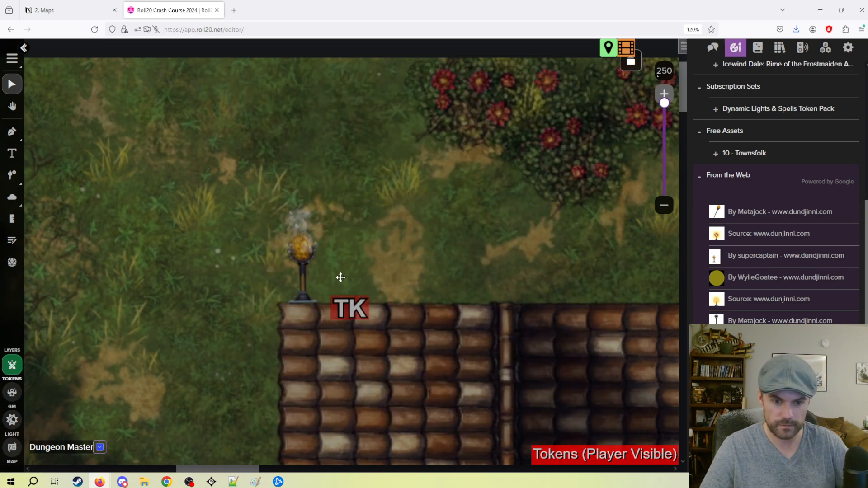
# Set the torch token's Aura 1 radius to 30 ft, save the settings and view the aura around the house
pyautogui.doubleClick(299, 238)
pyautogui.scroll(-5, 361, 310)
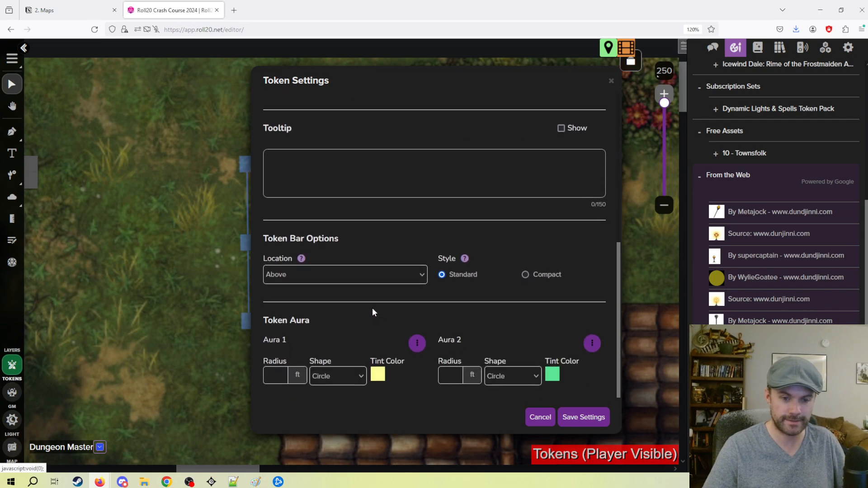
pyautogui.click(278, 378)
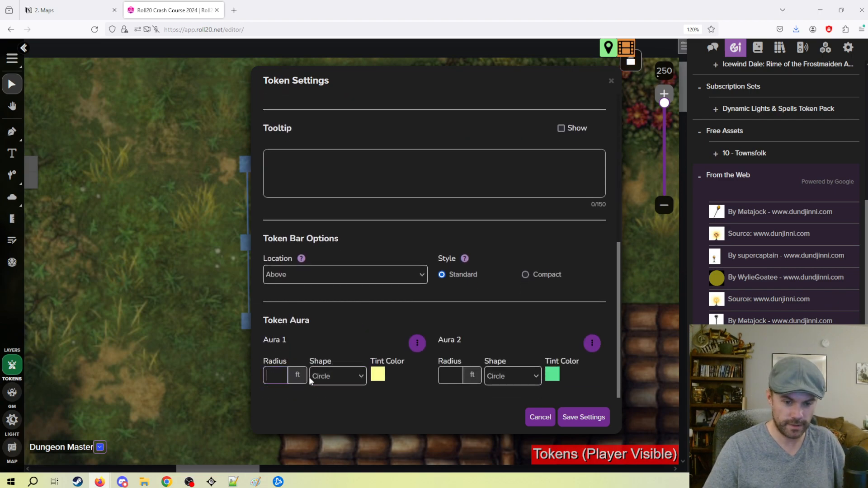
pyautogui.write('30')
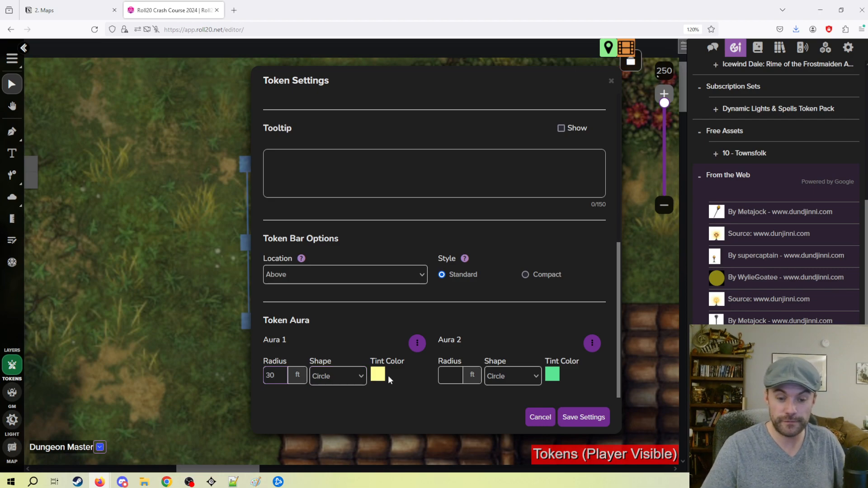
pyautogui.click(589, 418)
pyautogui.scroll(-5, 452, 289)
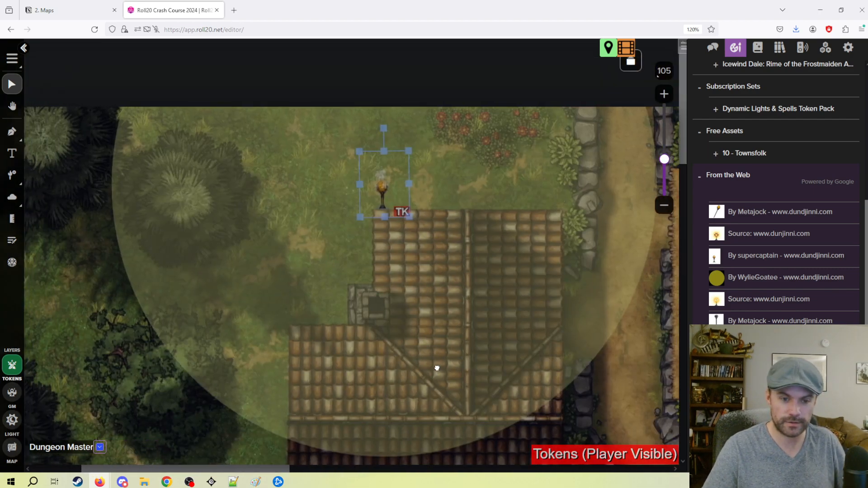
pyautogui.moveTo(457, 267); pyautogui.dragTo(453, 290)
pyautogui.scroll(3, 467, 249)
pyautogui.scroll(4, 423, 317)
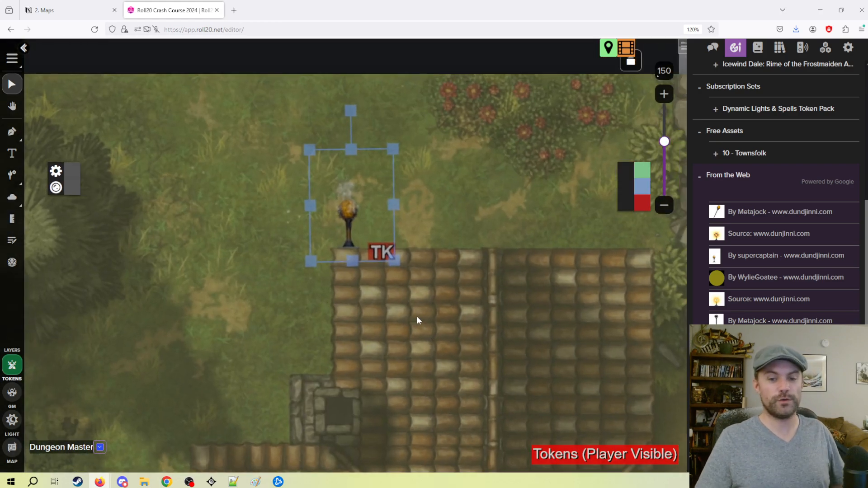
# Set the torch token's Aura 1 radius to 0 ft and save the settings
pyautogui.doubleClick(334, 243)
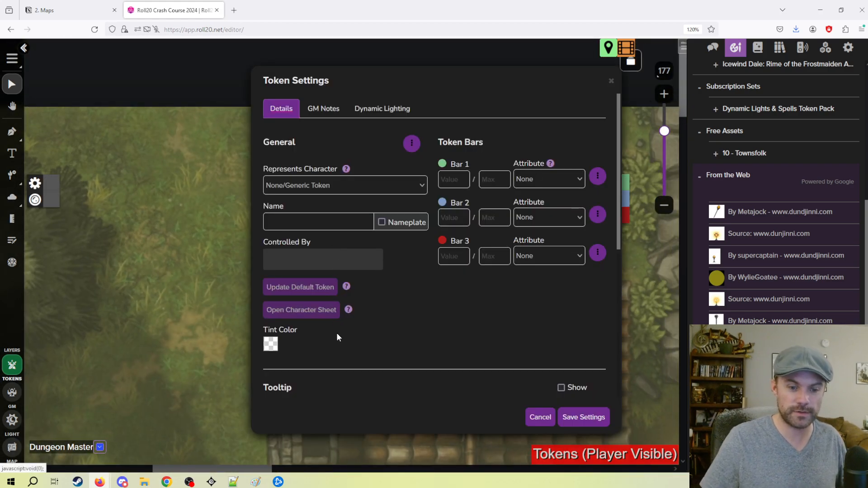
pyautogui.scroll(-5, 339, 334)
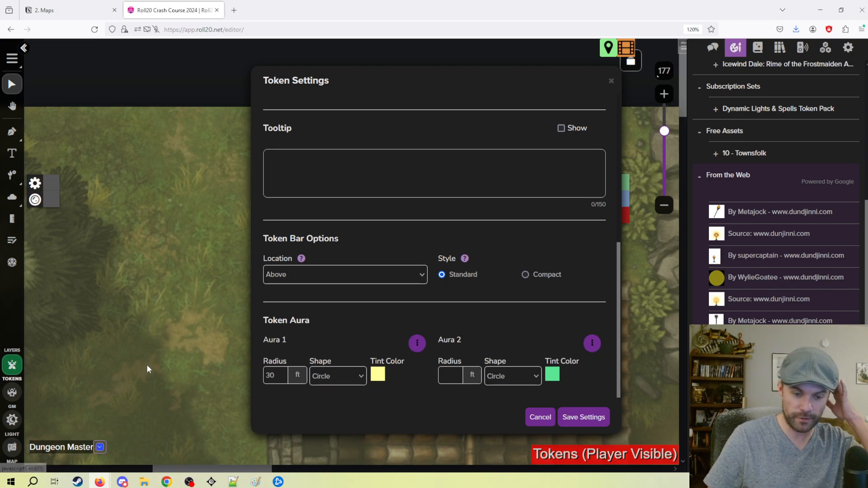
pyautogui.moveTo(283, 376); pyautogui.dragTo(183, 369)
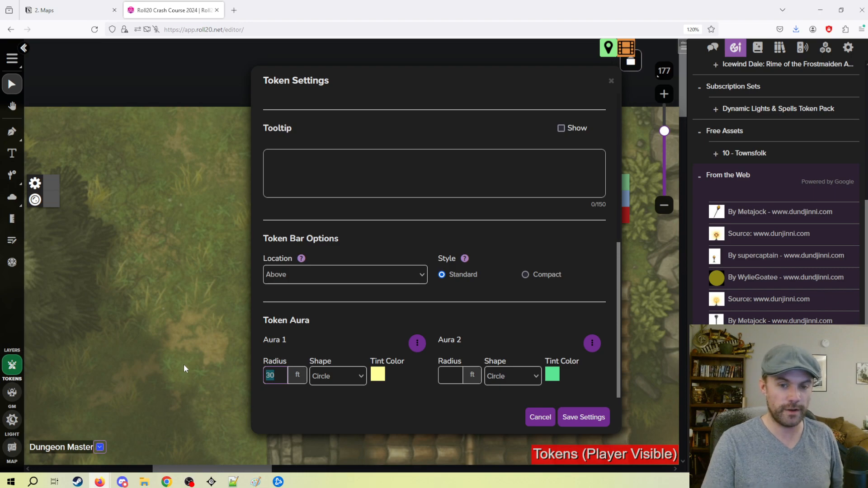
pyautogui.write('0')
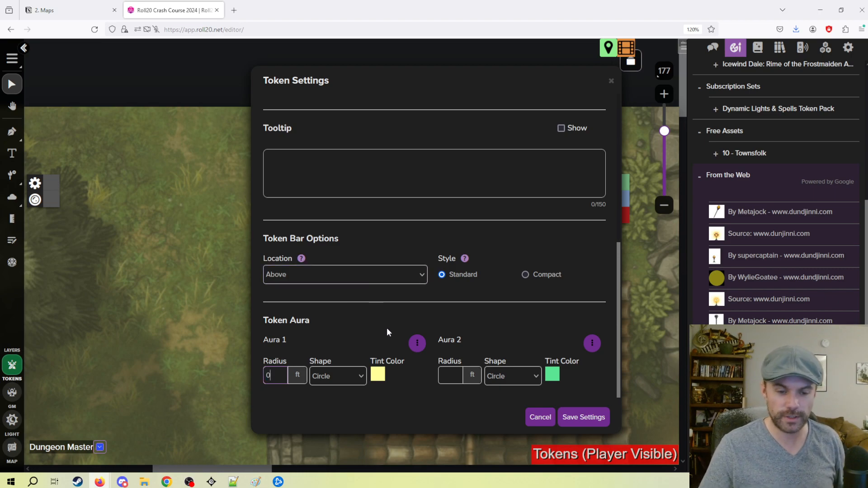
pyautogui.click(583, 416)
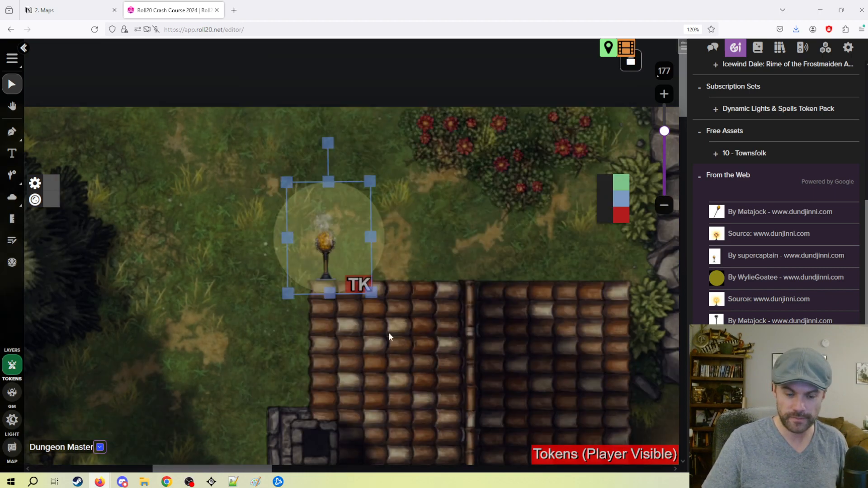
# Move the torch token slightly west, clear its Aura 1 radius and save the settings
pyautogui.moveTo(327, 243)
pyautogui.mouseDown()
pyautogui.moveTo(466, 240)
pyautogui.moveTo(299, 241)
pyautogui.moveTo(310, 242)
pyautogui.mouseUp()
pyautogui.doubleClick(312, 240)
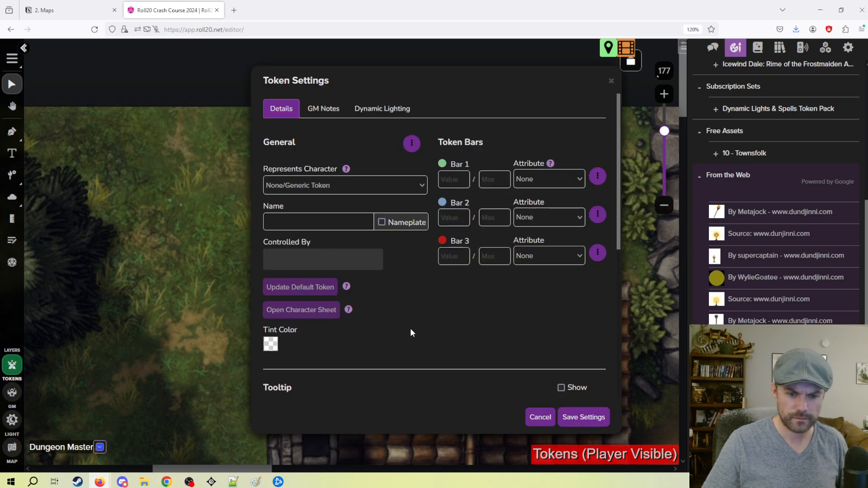
pyautogui.scroll(-5, 413, 326)
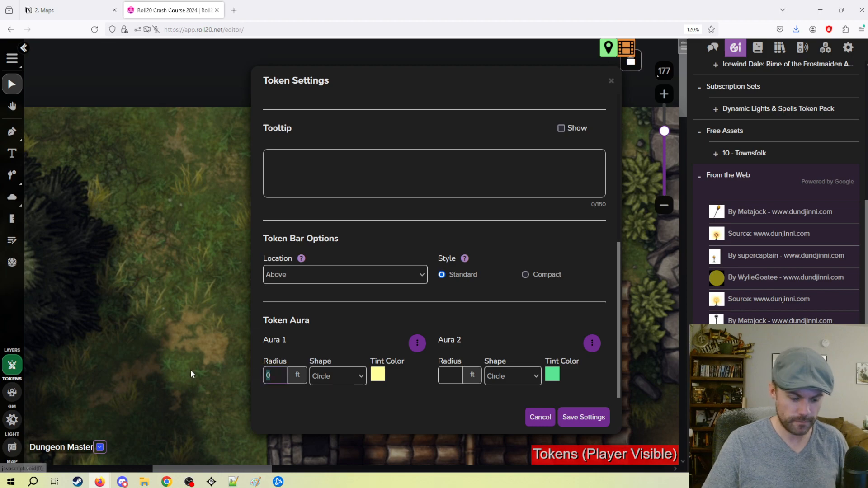
pyautogui.click(584, 417)
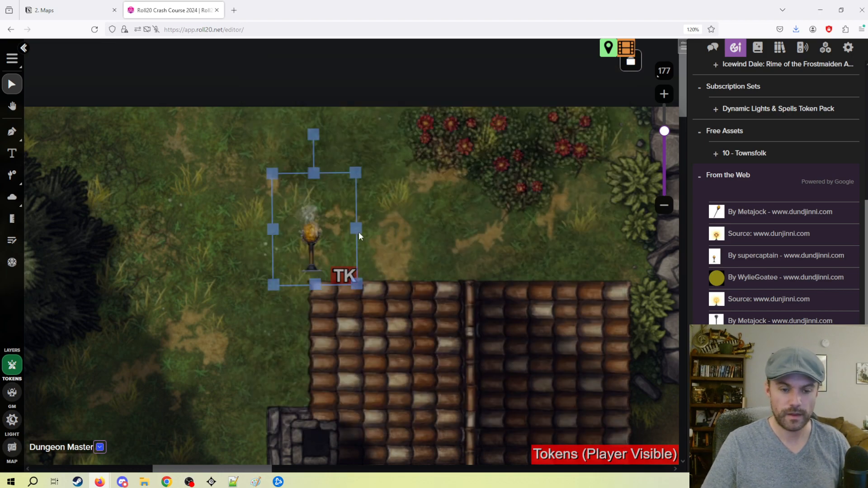
# Move the torch token back to the northwest roof corner and delete it from the map
pyautogui.moveTo(327, 240); pyautogui.dragTo(341, 245)
pyautogui.click(463, 254)
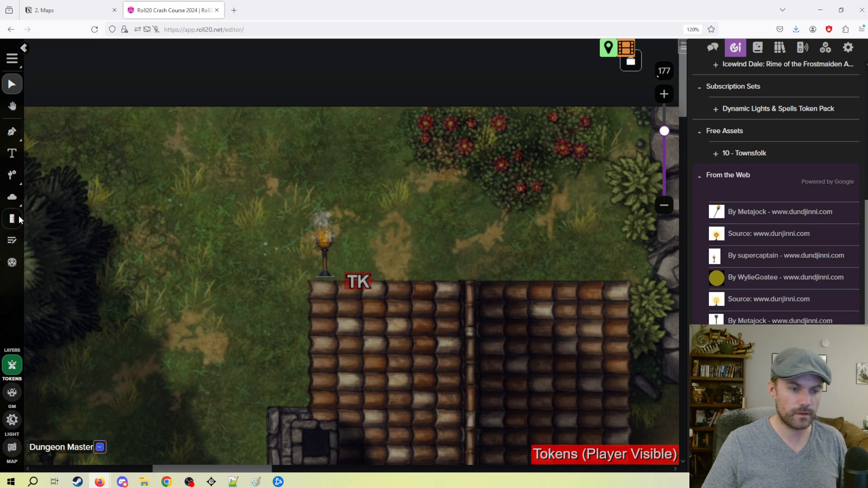
pyautogui.click(331, 235)
pyautogui.press('Delete')
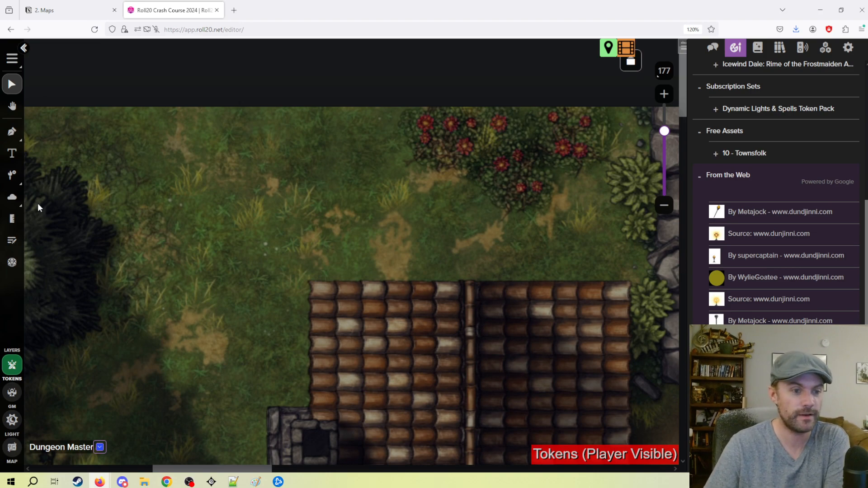
# Switch to the Light layer and delete the thick orange barrier from the house's north wall
pyautogui.click(16, 179)
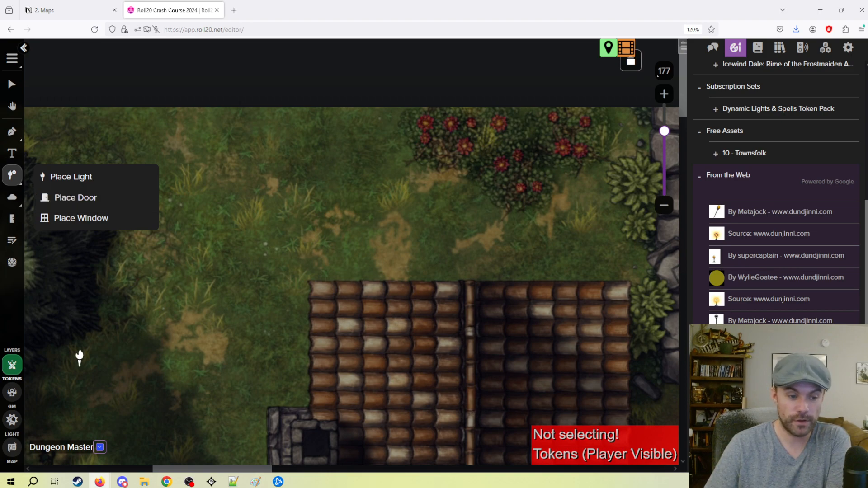
pyautogui.click(17, 424)
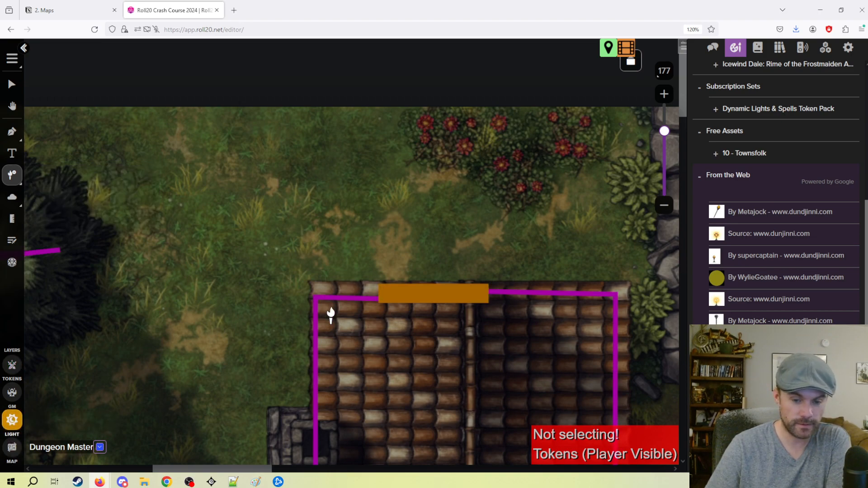
pyautogui.click(12, 84)
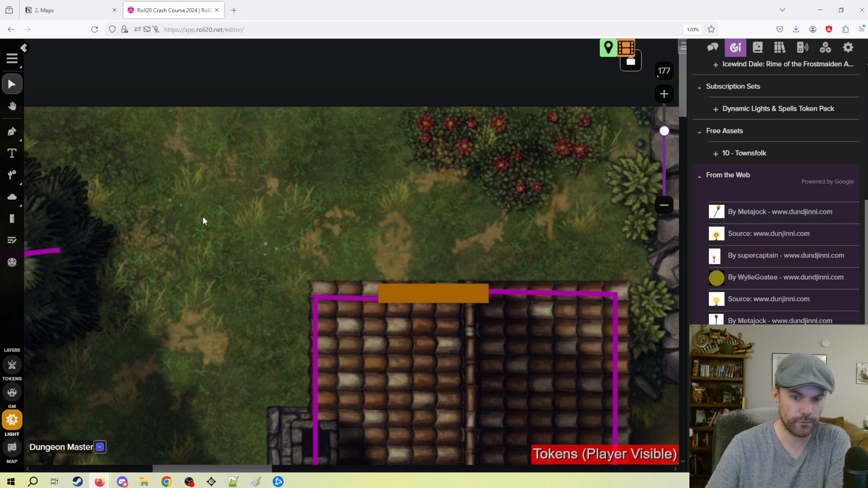
pyautogui.click(421, 292)
pyautogui.press('Delete')
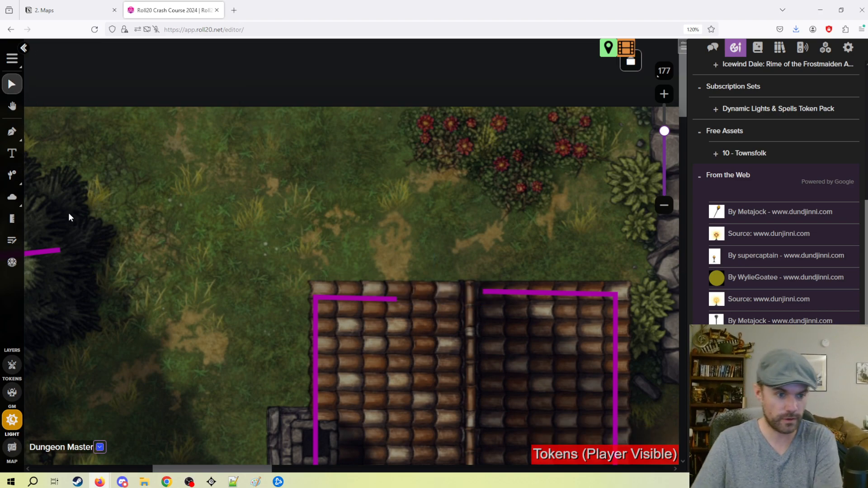
# Place a short horizontal door in the gap of the house's north wall barrier, leaving it neither secret, locked nor opened
pyautogui.click(12, 174)
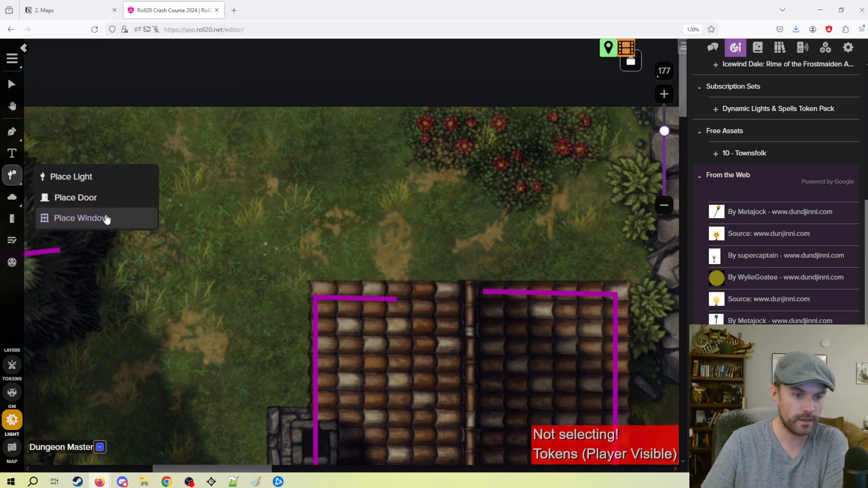
pyautogui.click(80, 206)
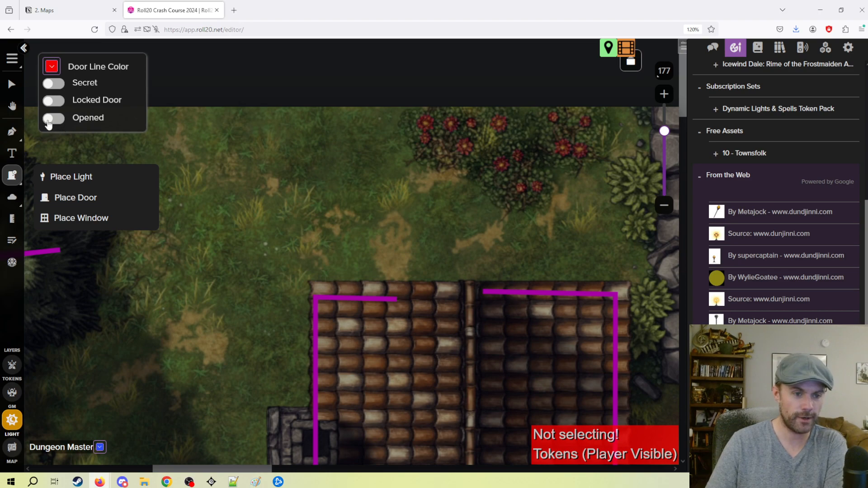
pyautogui.moveTo(423, 291); pyautogui.dragTo(440, 291)
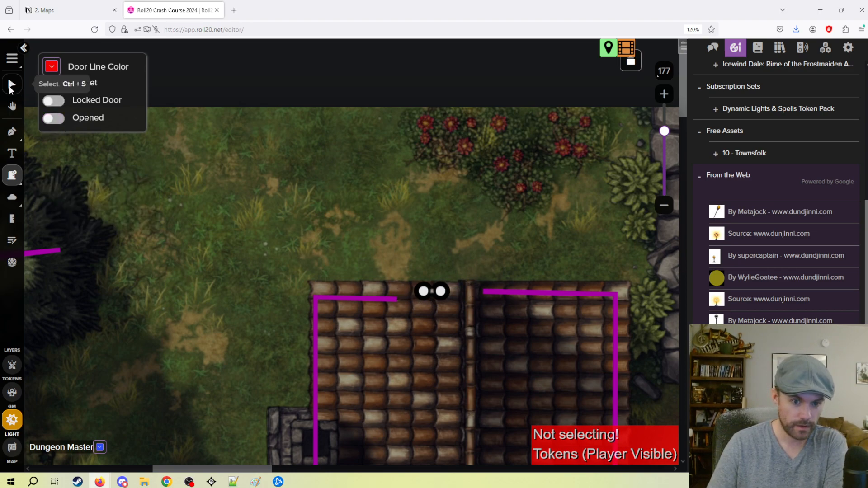
# Stretch the door's two endpoints to bridge the gap between the barrier segments on the house's north wall
pyautogui.click(12, 84)
pyautogui.moveTo(441, 291); pyautogui.dragTo(505, 295)
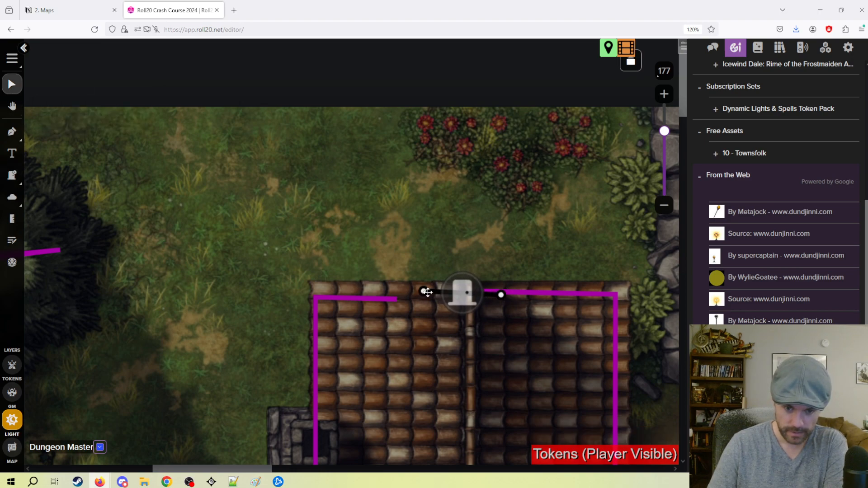
pyautogui.moveTo(424, 290); pyautogui.dragTo(367, 298)
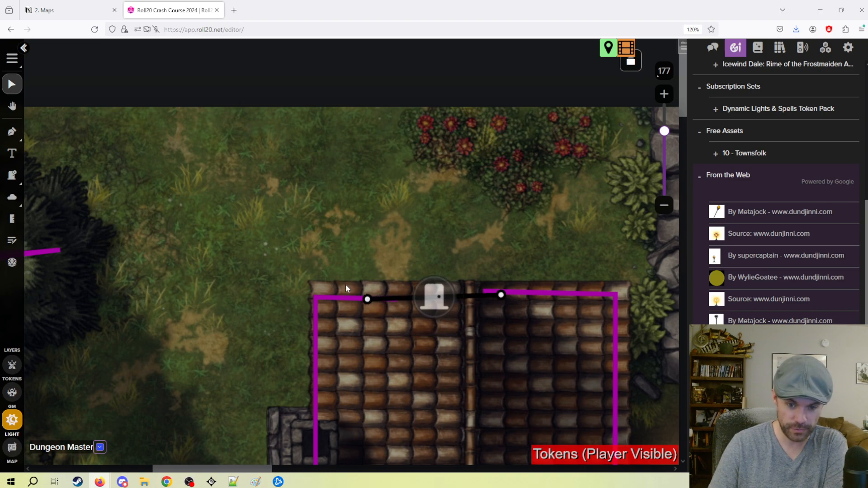
pyautogui.click(437, 305)
pyautogui.click(532, 196)
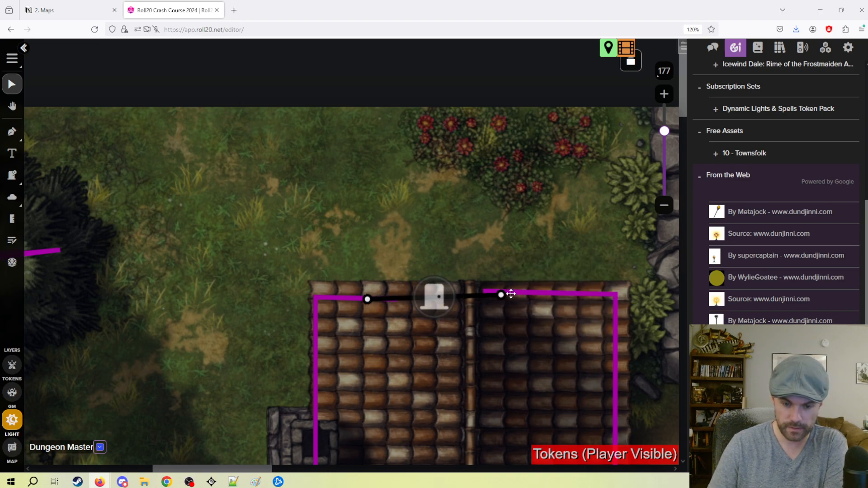
pyautogui.moveTo(501, 298)
pyautogui.mouseDown()
pyautogui.moveTo(463, 377)
pyautogui.moveTo(513, 372)
pyautogui.moveTo(497, 291)
pyautogui.mouseUp()
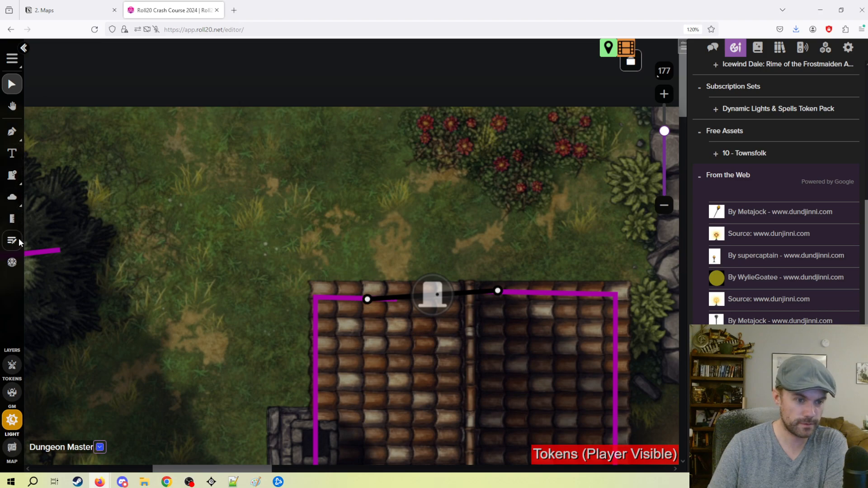
# Place an unlocked, closed window on the grass northeast of the house and stretch its east end outward
pyautogui.click(11, 175)
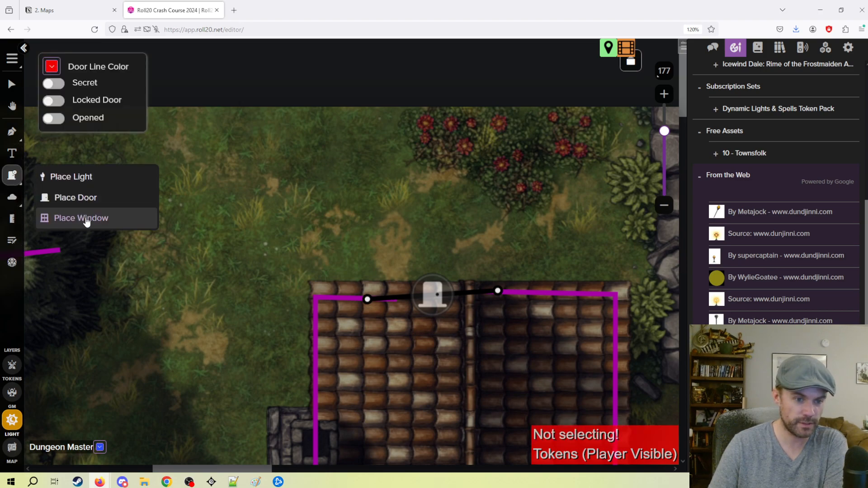
pyautogui.click(55, 218)
pyautogui.click(555, 258)
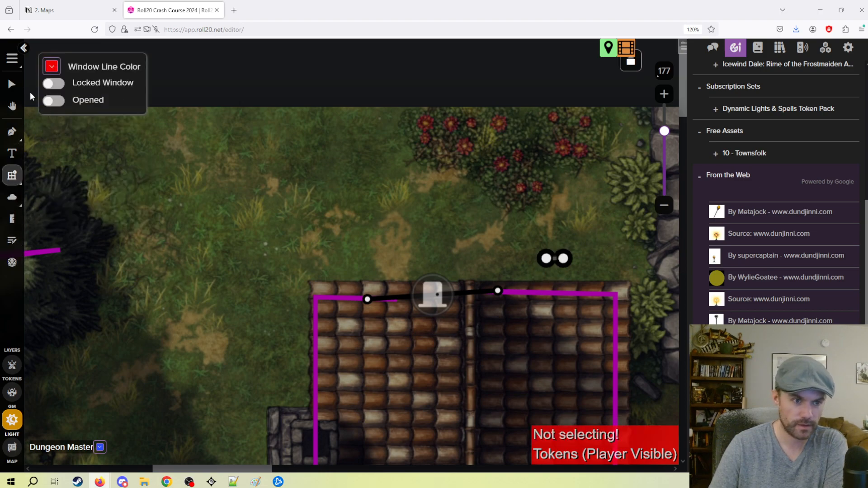
pyautogui.click(18, 85)
pyautogui.moveTo(570, 255); pyautogui.dragTo(629, 261)
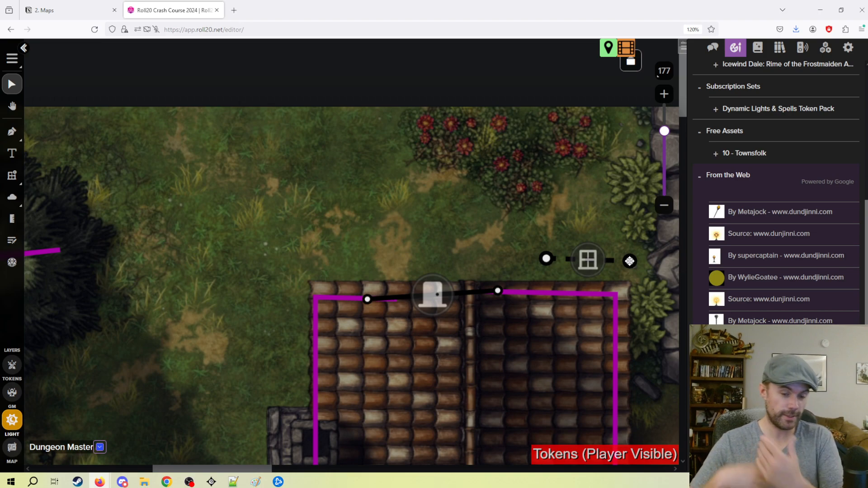
# Delete the window northeast of the house and the door in the house's north wall barrier
pyautogui.click(588, 259)
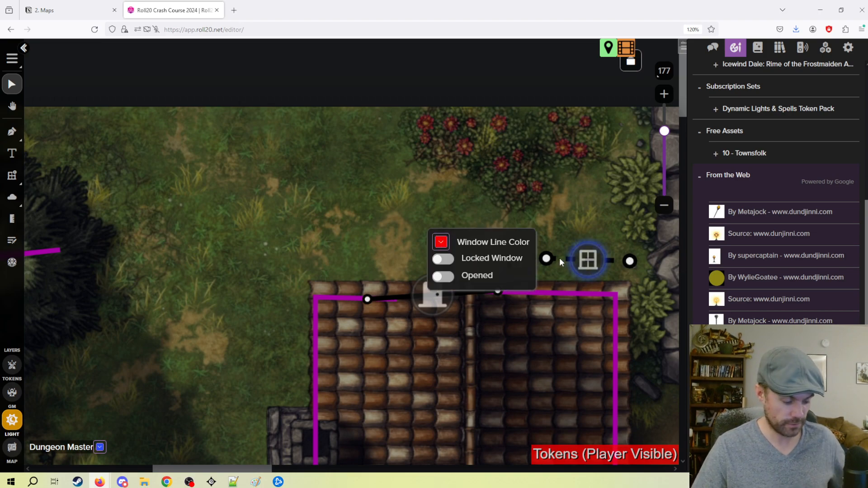
pyautogui.press('Delete')
pyautogui.click(433, 296)
pyautogui.press('Delete')
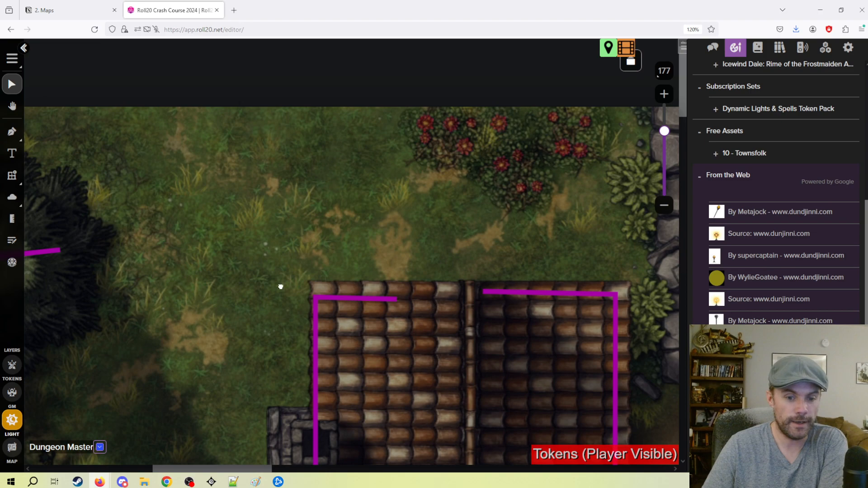
# Select the dynamic lighting barriers around the trees northwest of the house and delete them
pyautogui.moveTo(268, 294); pyautogui.dragTo(487, 242)
pyautogui.moveTo(77, 120); pyautogui.dragTo(313, 305)
pyautogui.press('Delete')
# Select all the remaining barrier segments outlining the house and delete them
pyautogui.scroll(-2, 480, 271)
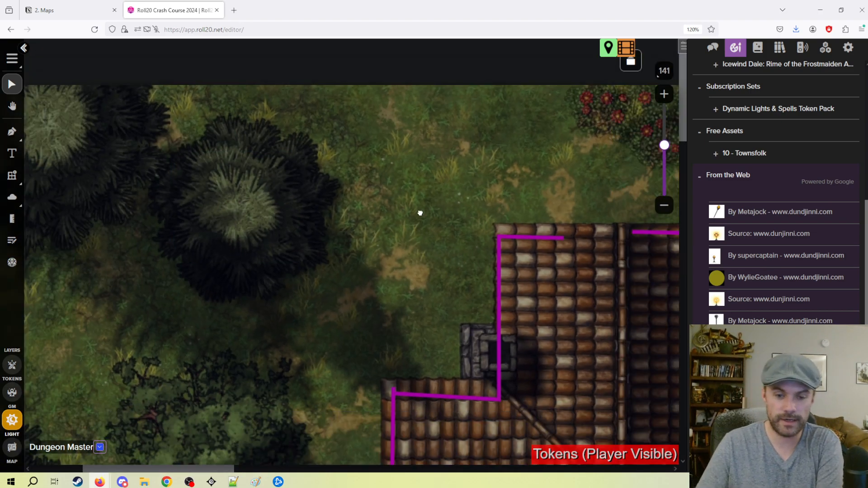
pyautogui.moveTo(433, 225); pyautogui.dragTo(356, 172)
pyautogui.moveTo(495, 271); pyautogui.dragTo(384, 175)
pyautogui.moveTo(165, 79); pyautogui.dragTo(583, 438)
pyautogui.press('Delete')
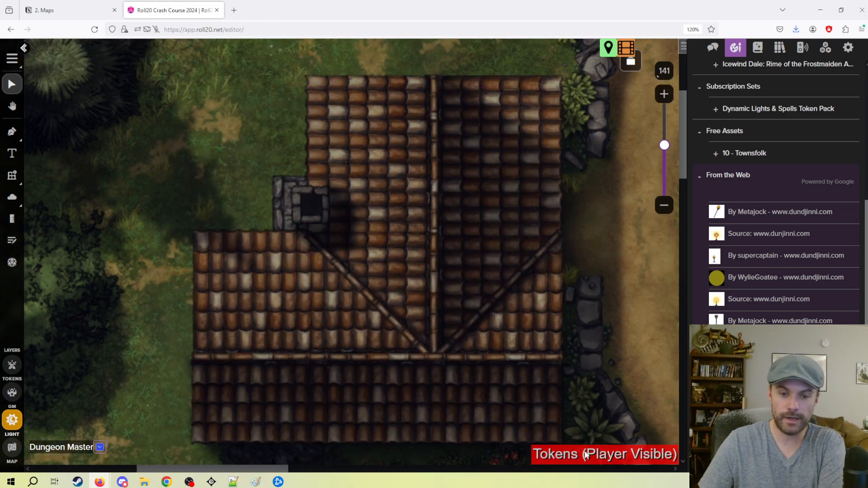
pyautogui.scroll(-3, 355, 203)
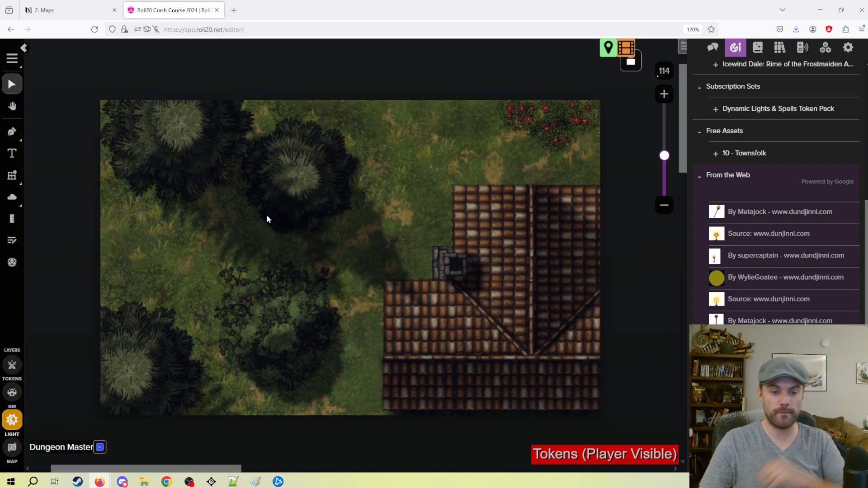
pyautogui.scroll(-2, 266, 219)
pyautogui.moveTo(339, 284); pyautogui.dragTo(352, 233)
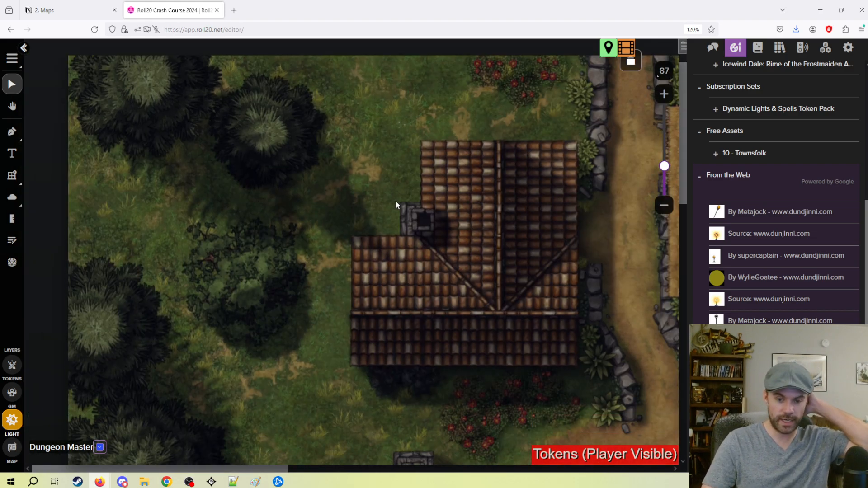
pyautogui.moveTo(386, 205); pyautogui.dragTo(441, 254)
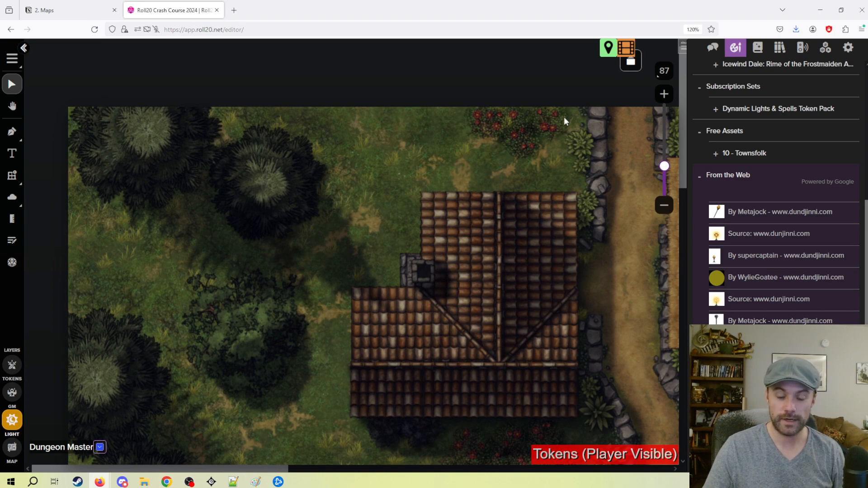